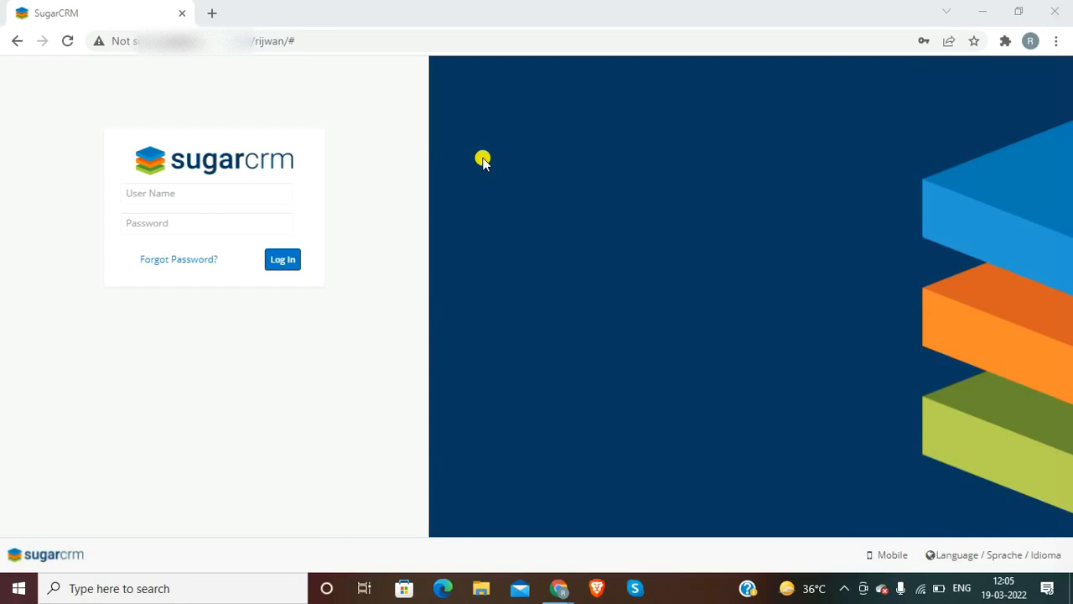
Log in to SugarCRM with the first saved account, filling in its stored user name and password
{"action": "left_click", "coordinate": [249, 193]}
{"action": "key", "text": "Down"}
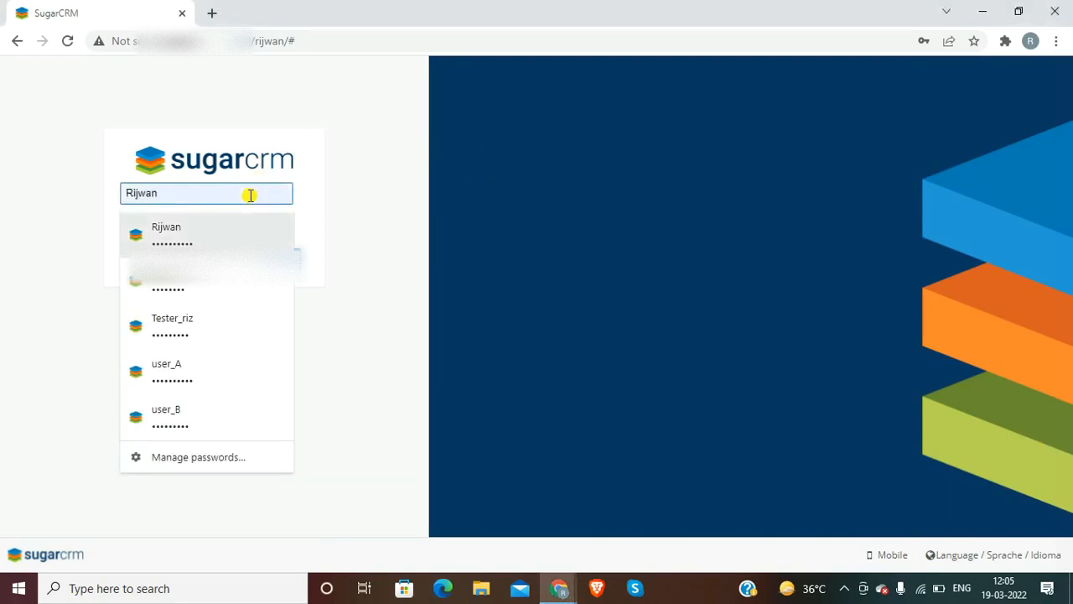
{"action": "key", "text": "Return"}
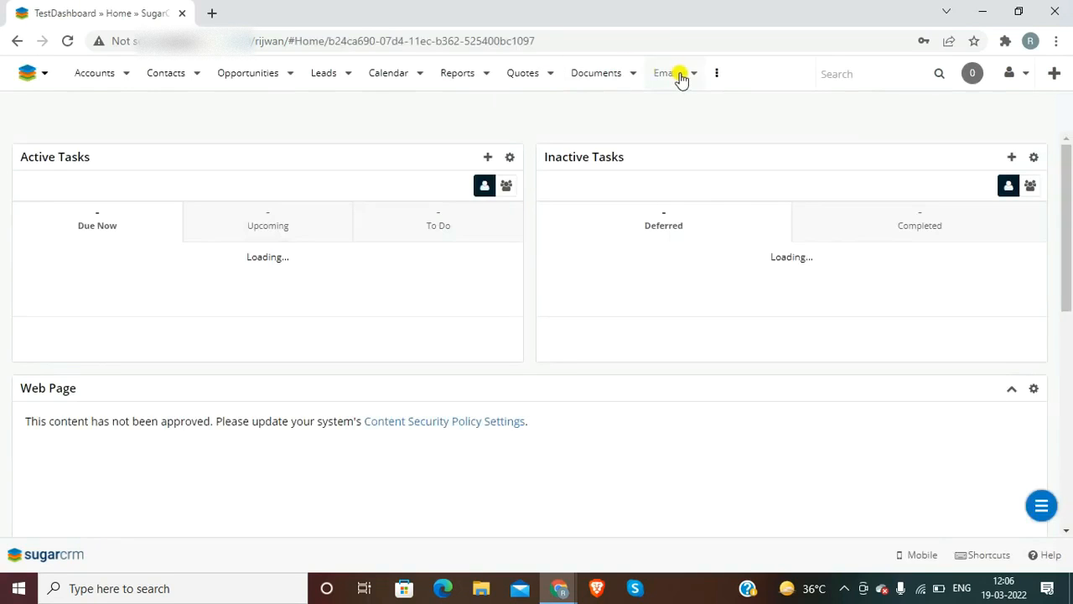
Open the Youtube Practice module's record list
{"action": "left_click", "coordinate": [717, 77]}
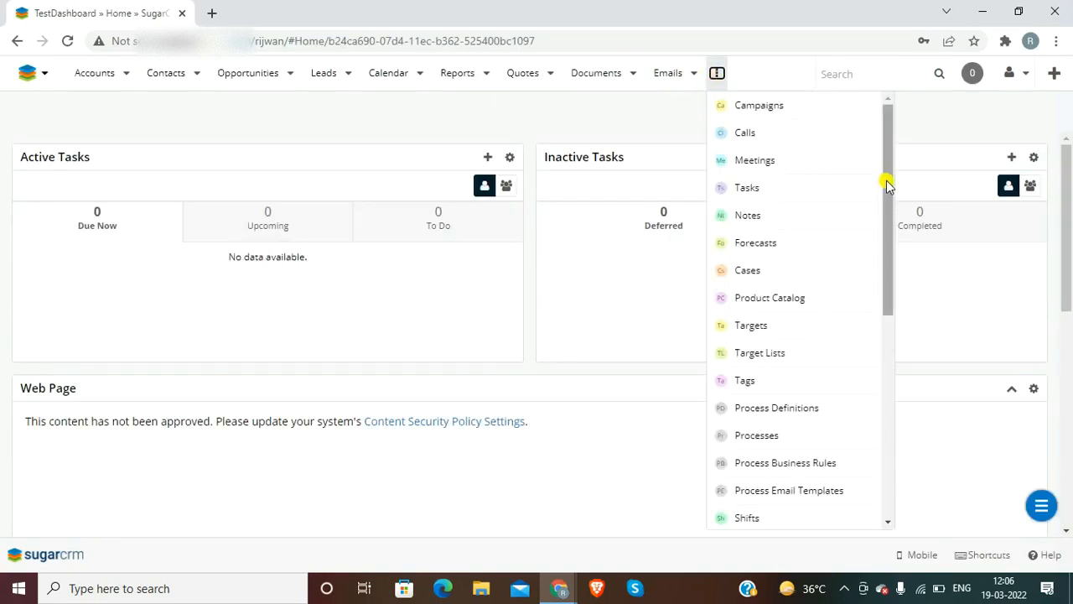
{"action": "left_click_drag", "start_coordinate": [886, 179], "coordinate": [874, 463]}
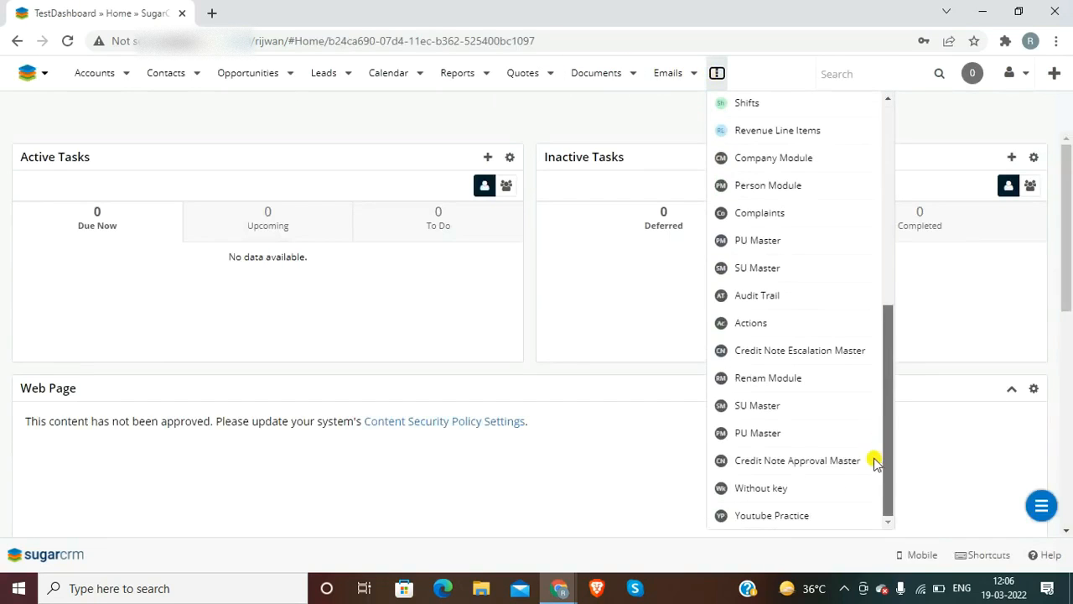
{"action": "left_click", "coordinate": [790, 516]}
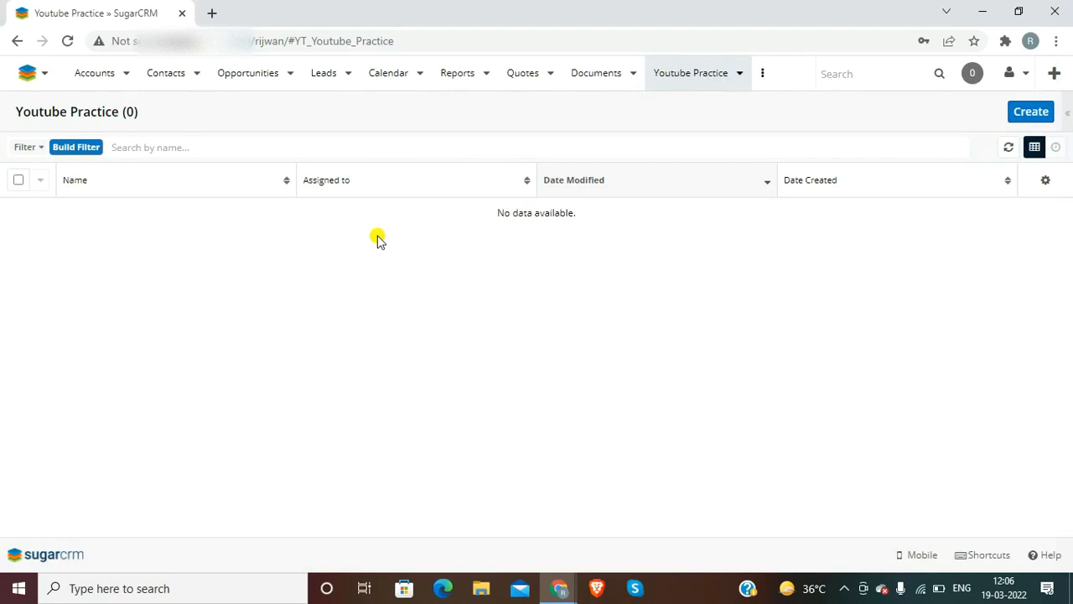
Open the Youtube Practice module in a second browser tab and highlight the module name in its web address
{"action": "left_click", "coordinate": [687, 74]}
{"action": "left_click", "coordinate": [286, 10]}
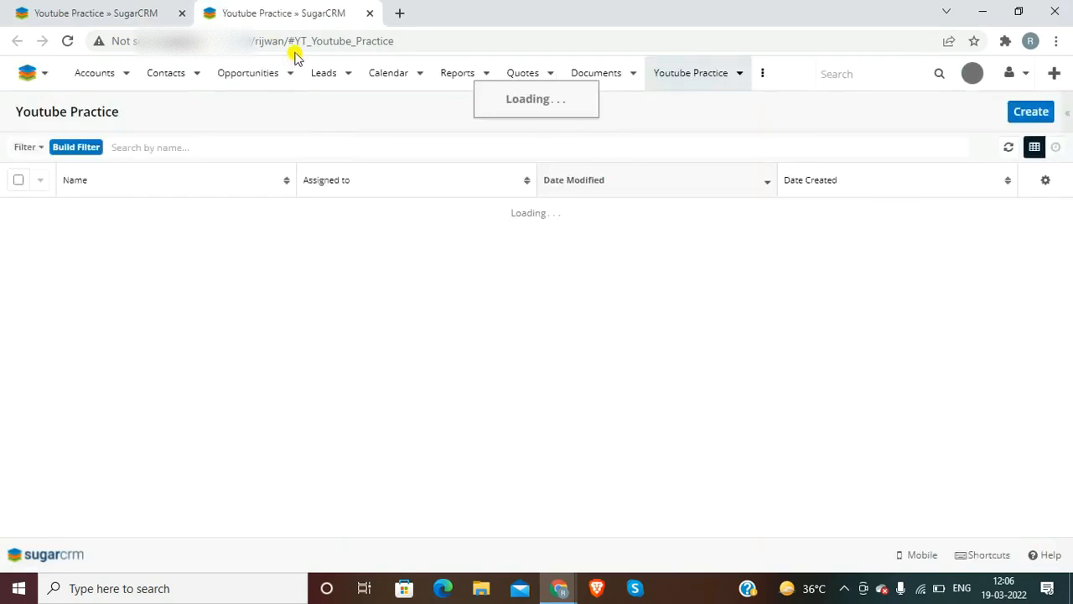
{"action": "left_click_drag", "start_coordinate": [294, 42], "coordinate": [309, 41]}
{"action": "left_click_drag", "start_coordinate": [402, 41], "coordinate": [311, 41]}
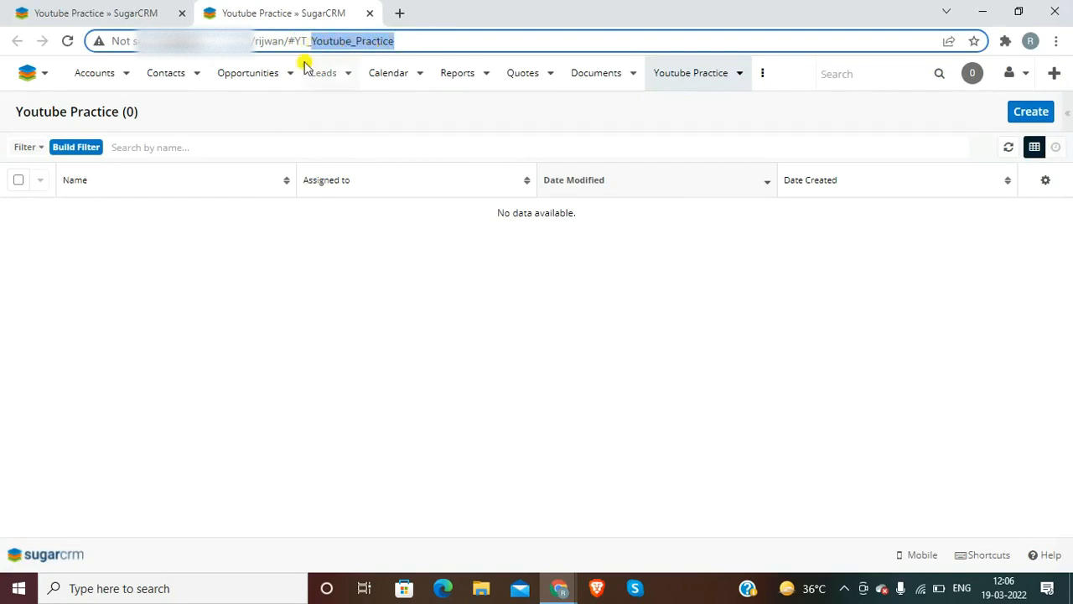
Go to Studio in Administration, find the Youtube Practice module and open its fields for editing
{"action": "left_click", "coordinate": [326, 262]}
{"action": "key", "text": "ctrl+space"}
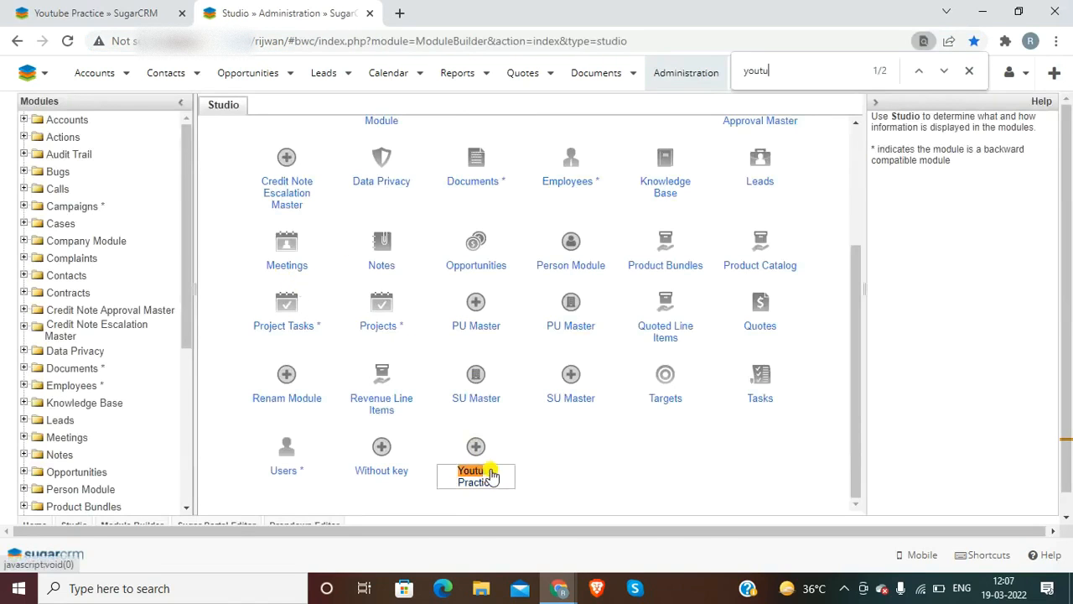
{"action": "left_click", "coordinate": [492, 475]}
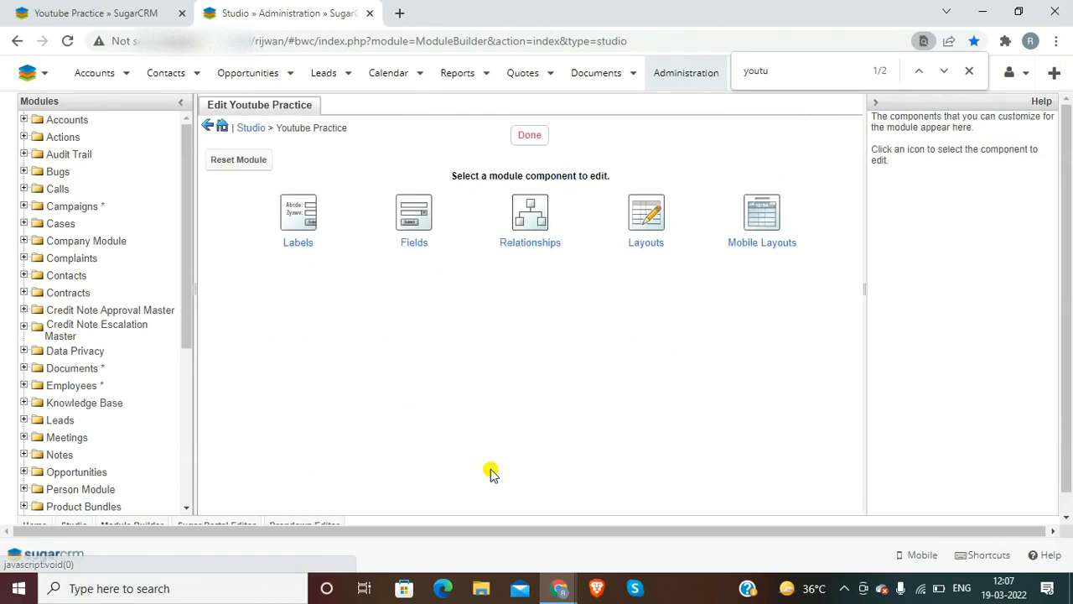
{"action": "left_click", "coordinate": [410, 239]}
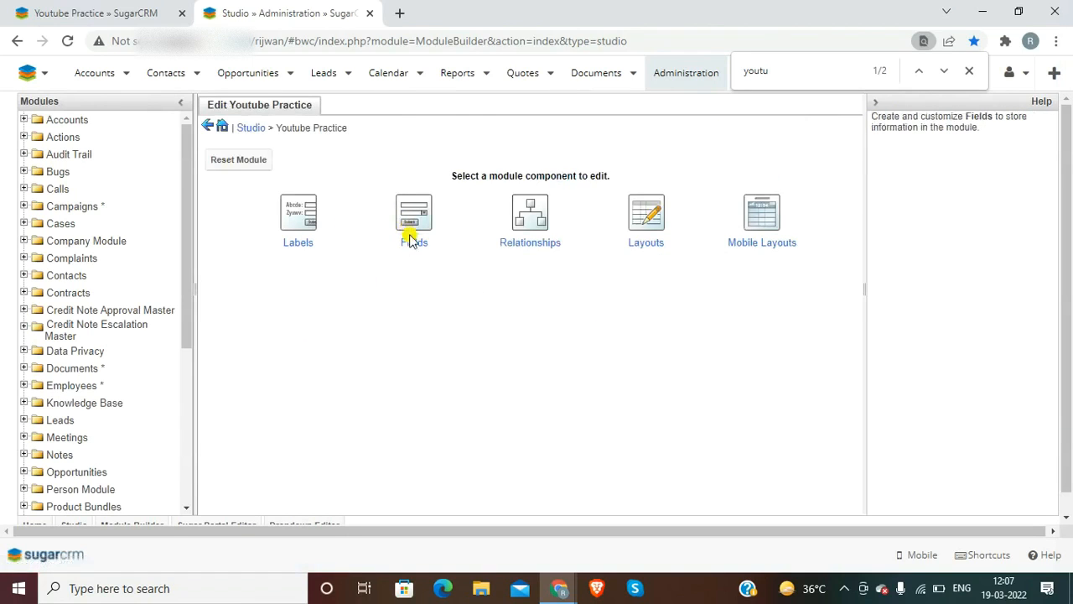
{"action": "left_click", "coordinate": [412, 233]}
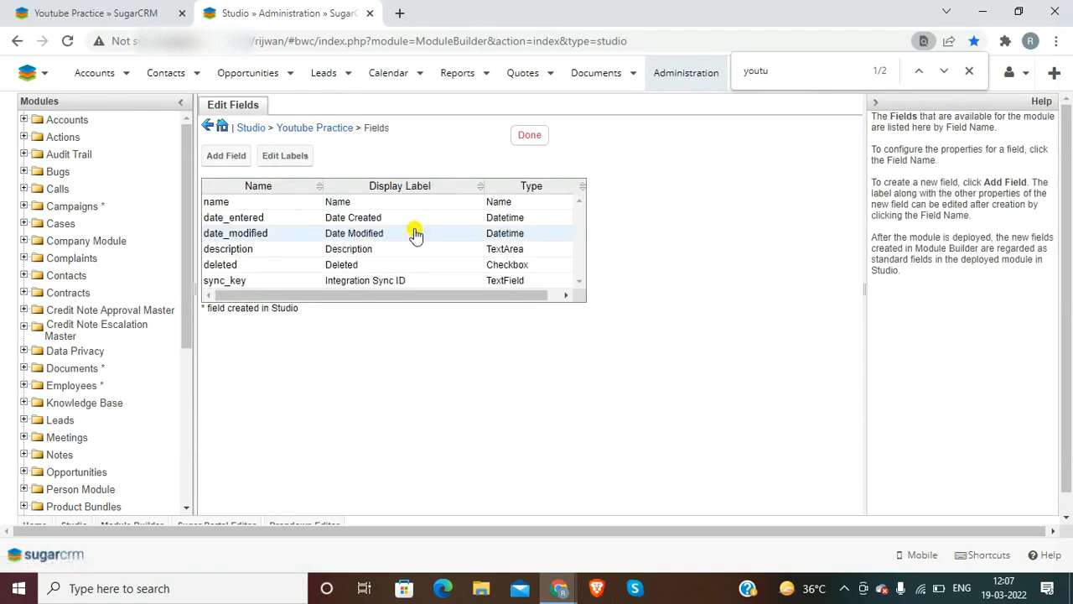
Add a new field to the Youtube Practice module and set its data type to DropDown
{"action": "left_click", "coordinate": [225, 156]}
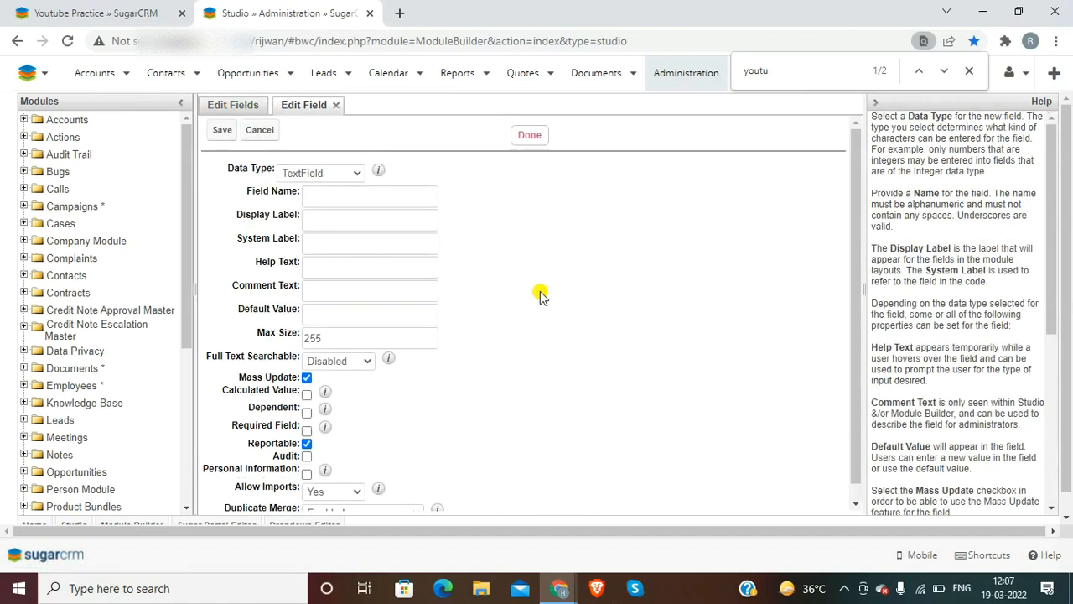
{"action": "left_click", "coordinate": [336, 174]}
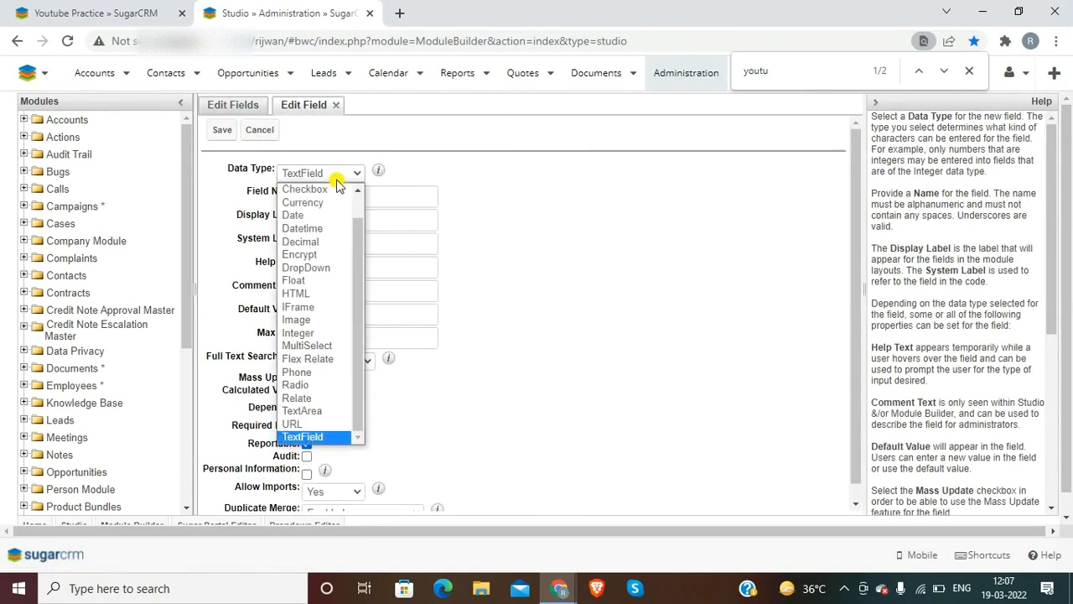
{"action": "key", "text": "d"}
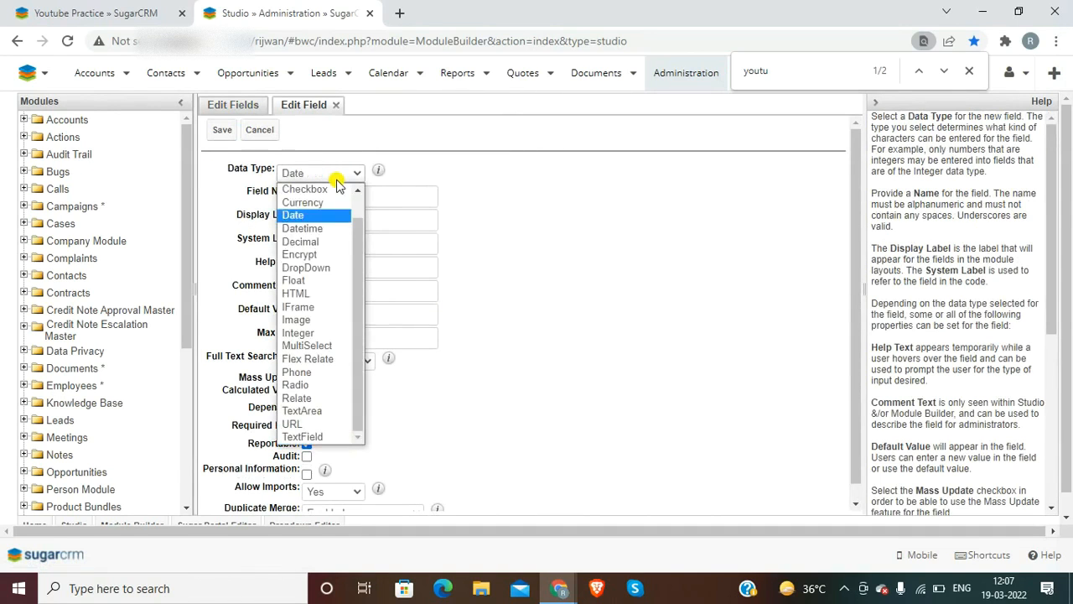
{"action": "key", "text": "d"}
{"action": "key", "text": "d"}
{"action": "key", "text": "d"}
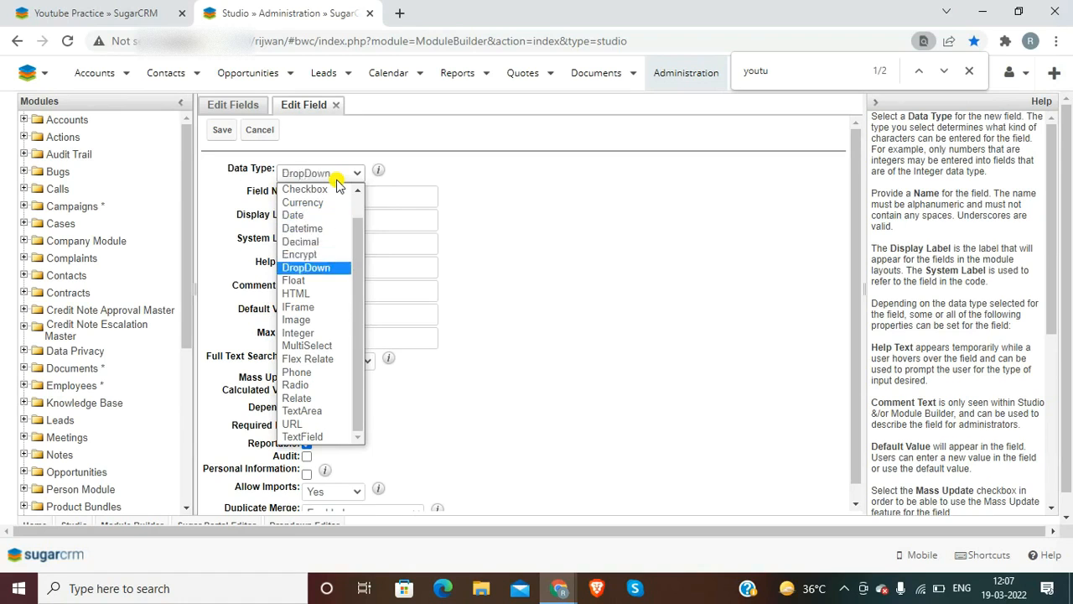
{"action": "key", "text": "Return"}
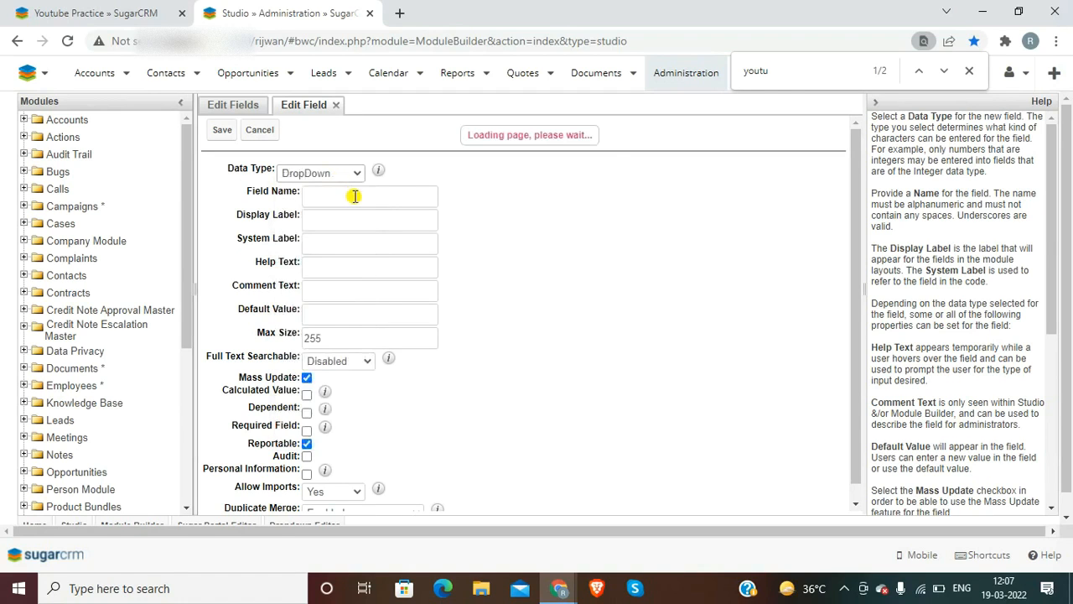
Name the new field country, keeping the generated display label Country and system label LBL_COUNTRY
{"action": "left_click", "coordinate": [355, 196]}
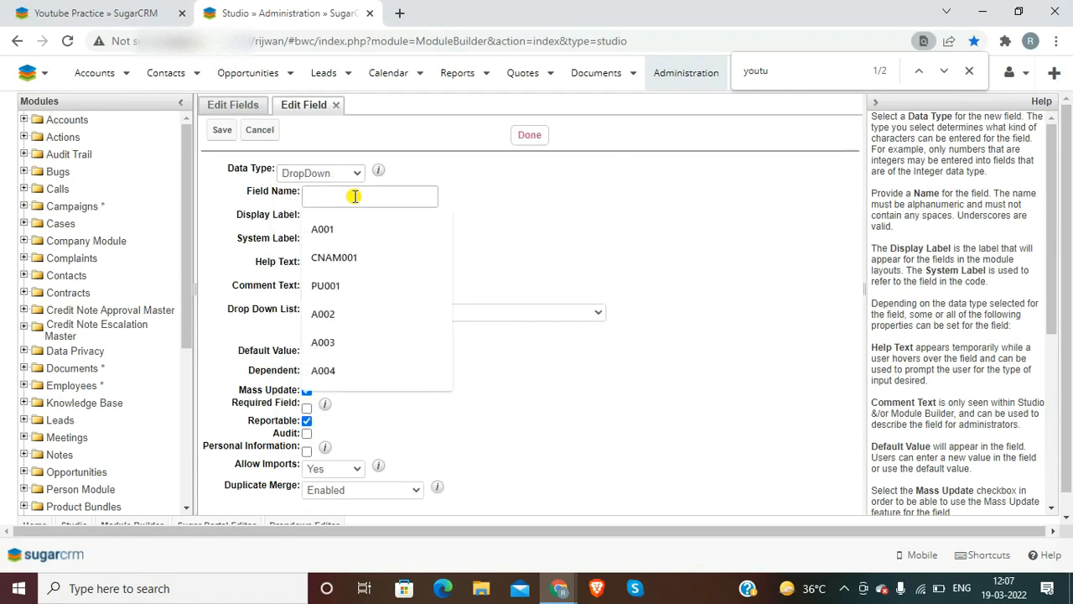
{"action": "type", "text": "Co"}
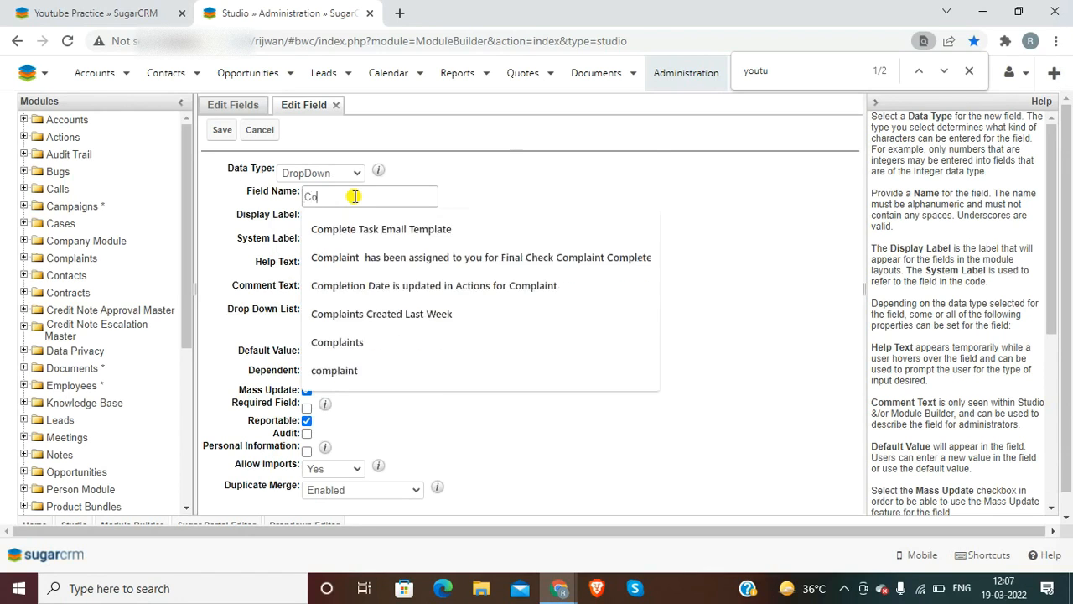
{"action": "type", "text": "untry"}
{"action": "key", "text": "Tab"}
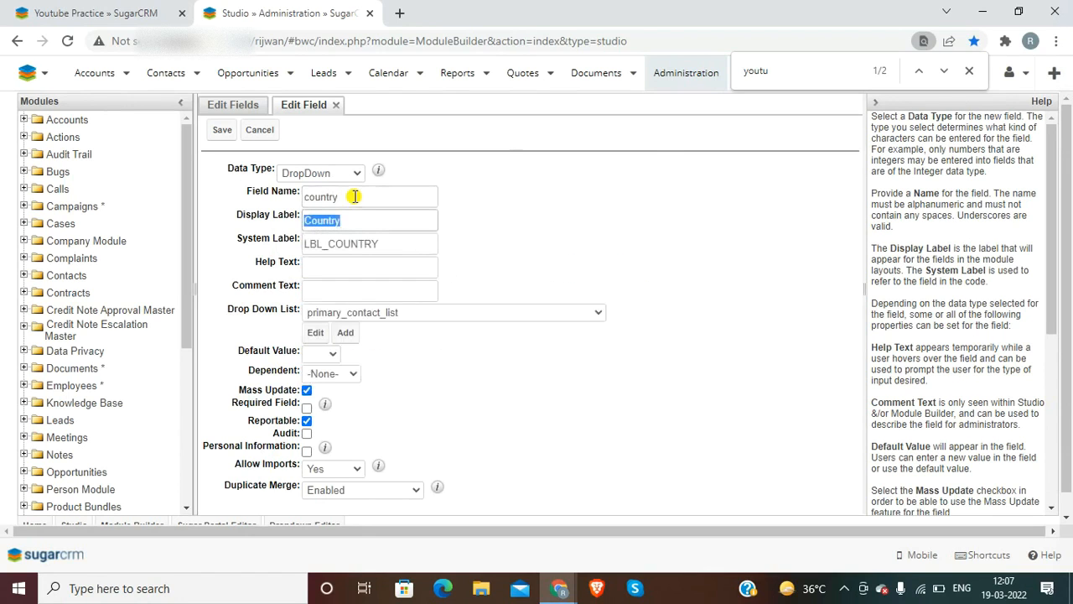
{"action": "key", "text": "Tab"}
{"action": "key", "text": "Tab"}
{"action": "key", "text": "Tab"}
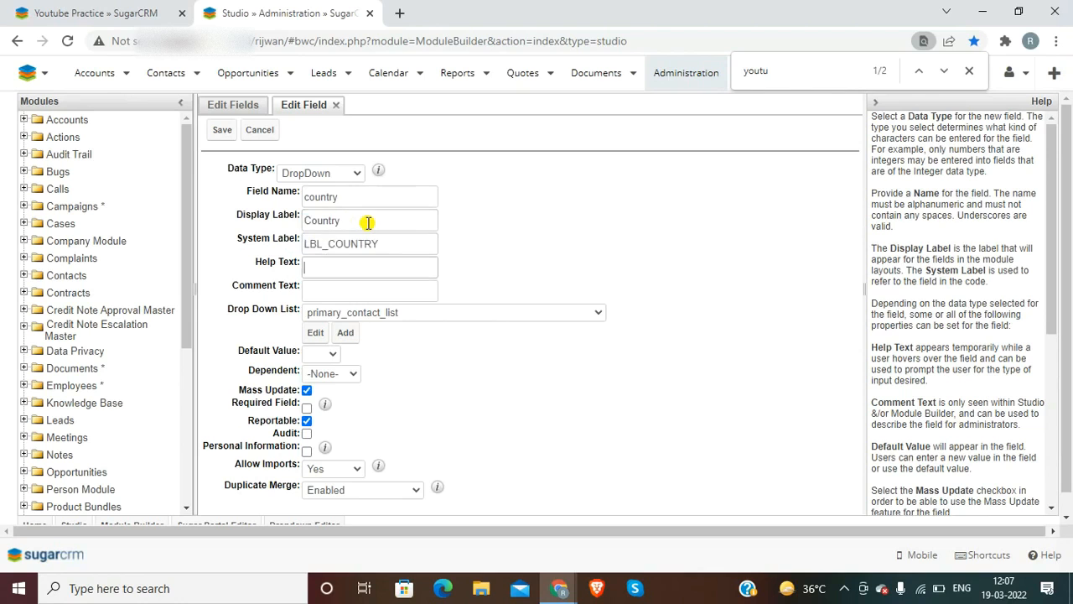
Assign country_list as the drop down list of the country field
{"action": "left_click", "coordinate": [415, 315]}
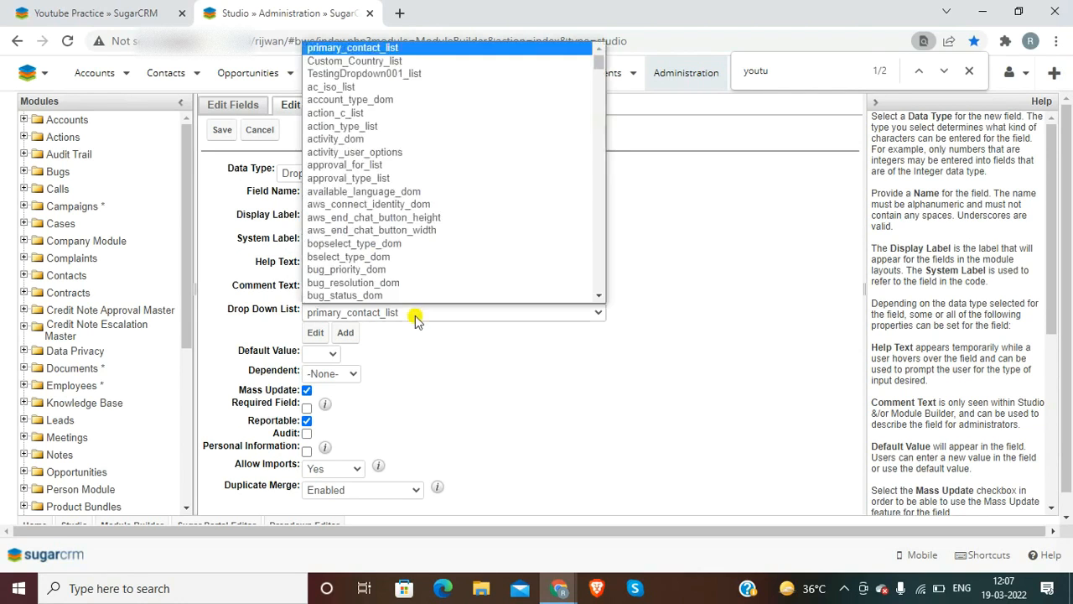
{"action": "type", "text": "cont"}
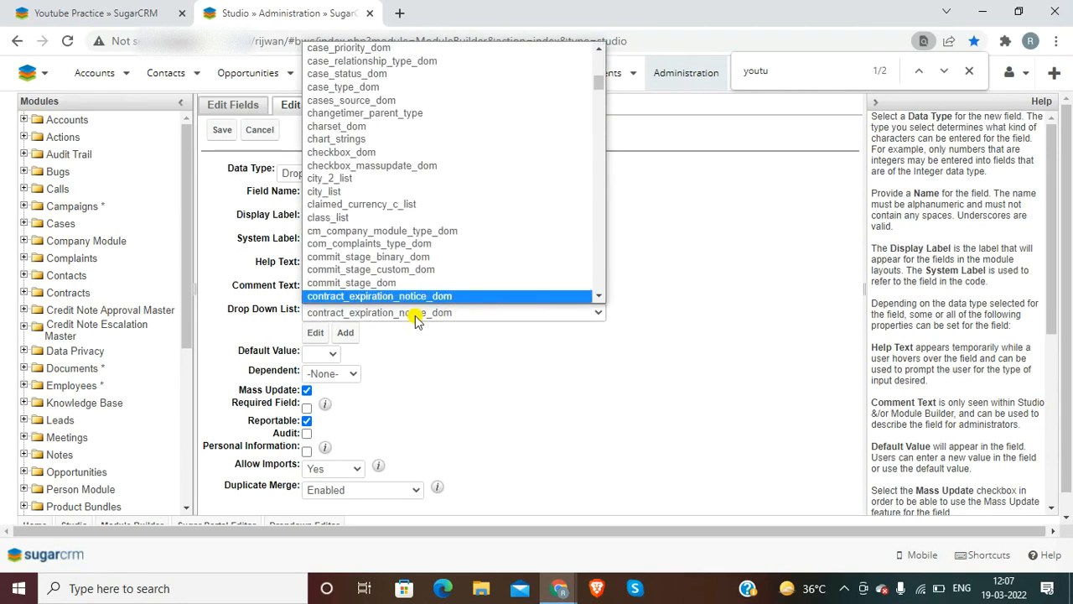
{"action": "key", "text": "Down"}
{"action": "key", "text": "Down"}
{"action": "key", "text": "Down"}
{"action": "key", "text": "Down"}
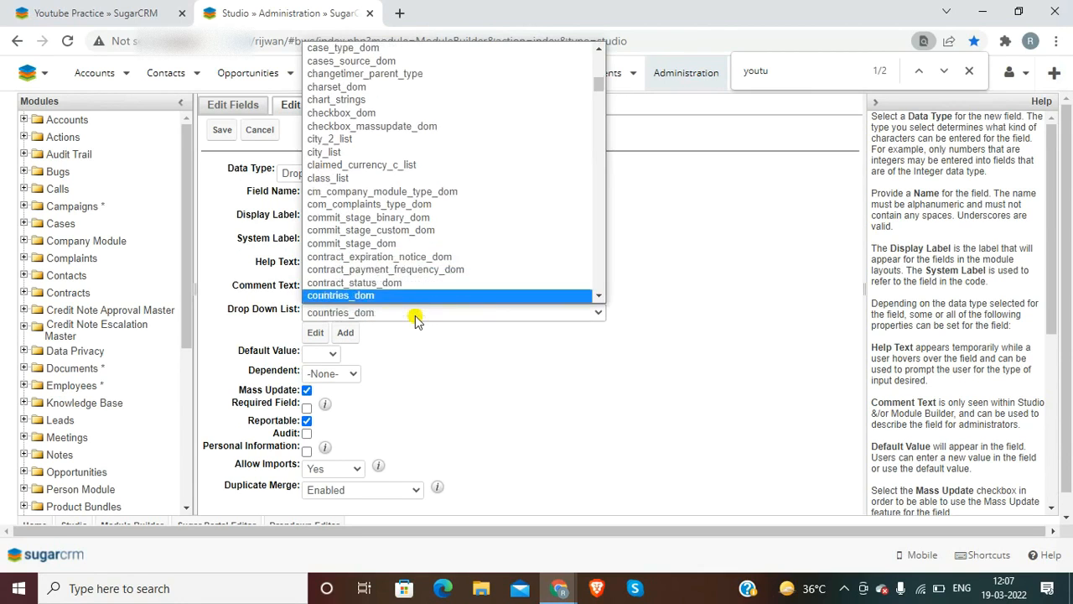
{"action": "key", "text": "Return"}
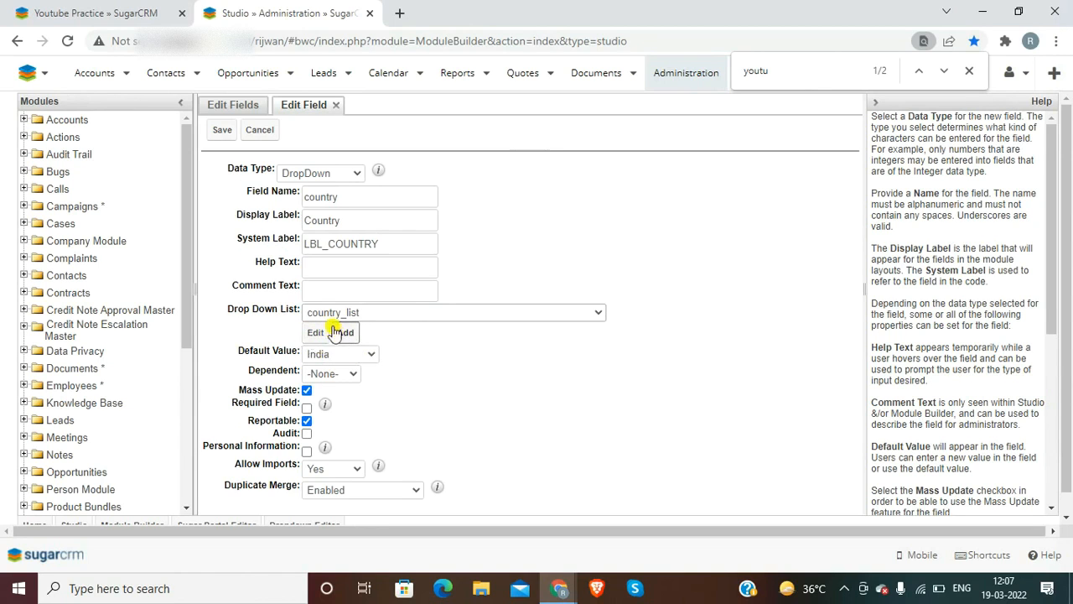
Open the country_list dropdown for editing from the country field
{"action": "left_click", "coordinate": [346, 337]}
{"action": "left_click", "coordinate": [313, 334]}
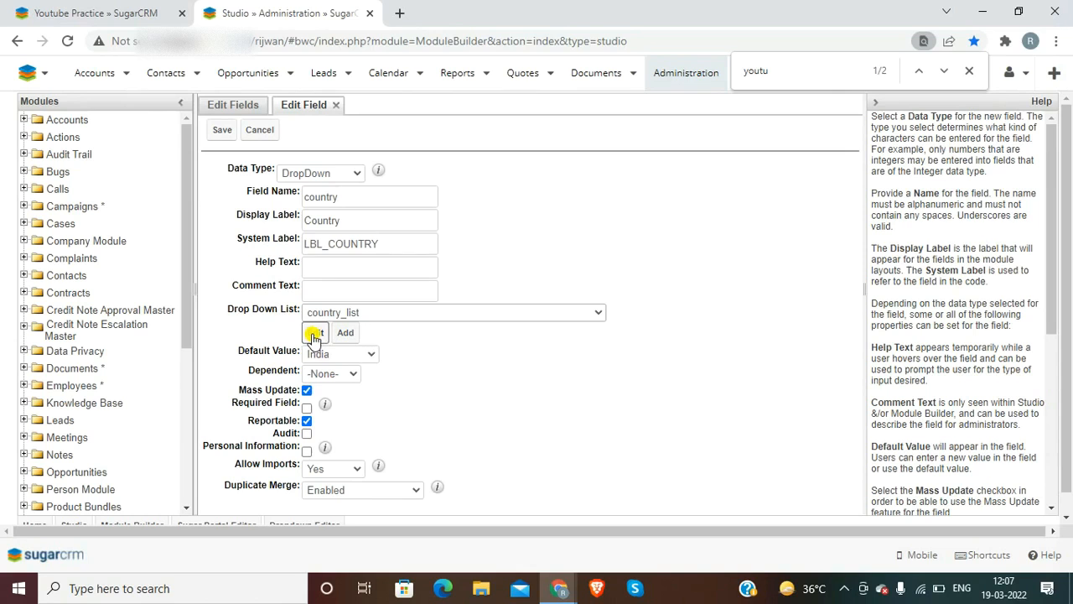
{"action": "left_click", "coordinate": [313, 335]}
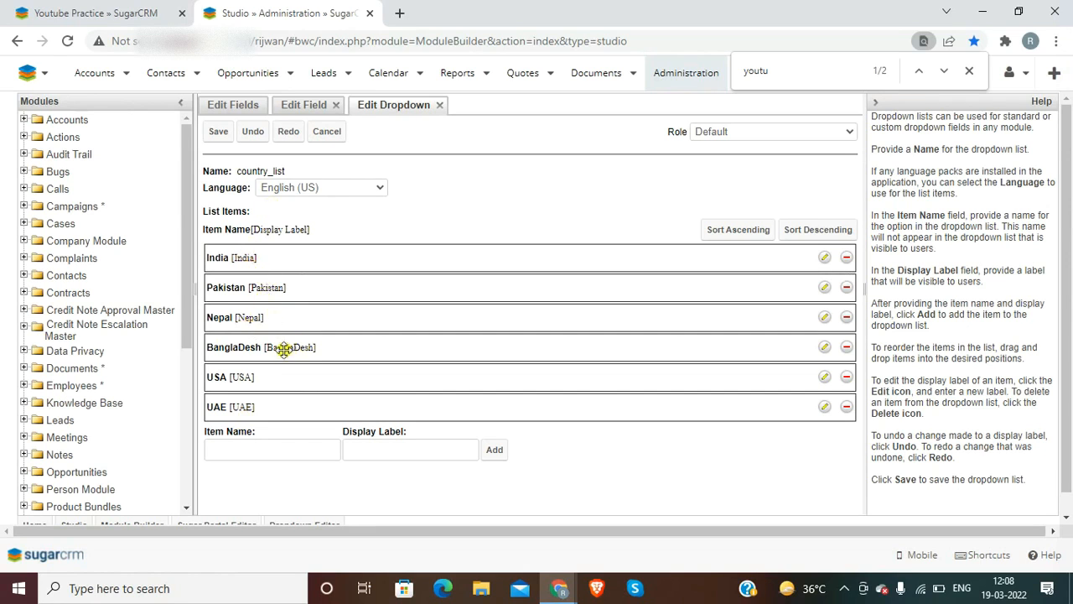
Copy the display label of the India item into the item name of a new list entry
{"action": "left_click", "coordinate": [823, 260]}
{"action": "key", "text": "ctrl+c"}
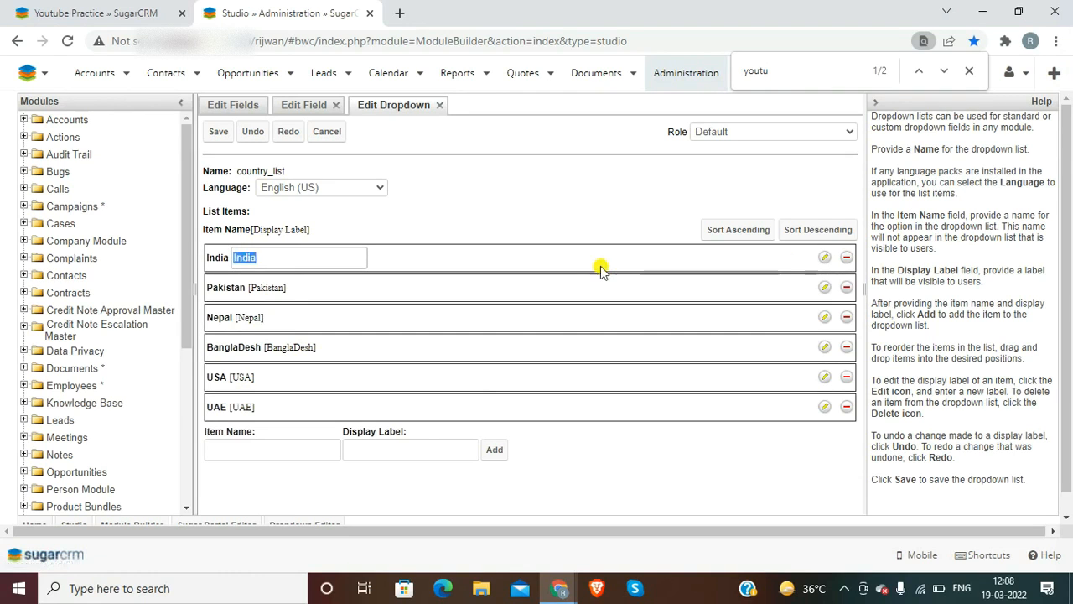
{"action": "left_click", "coordinate": [292, 446]}
{"action": "key", "text": "ctrl+v"}
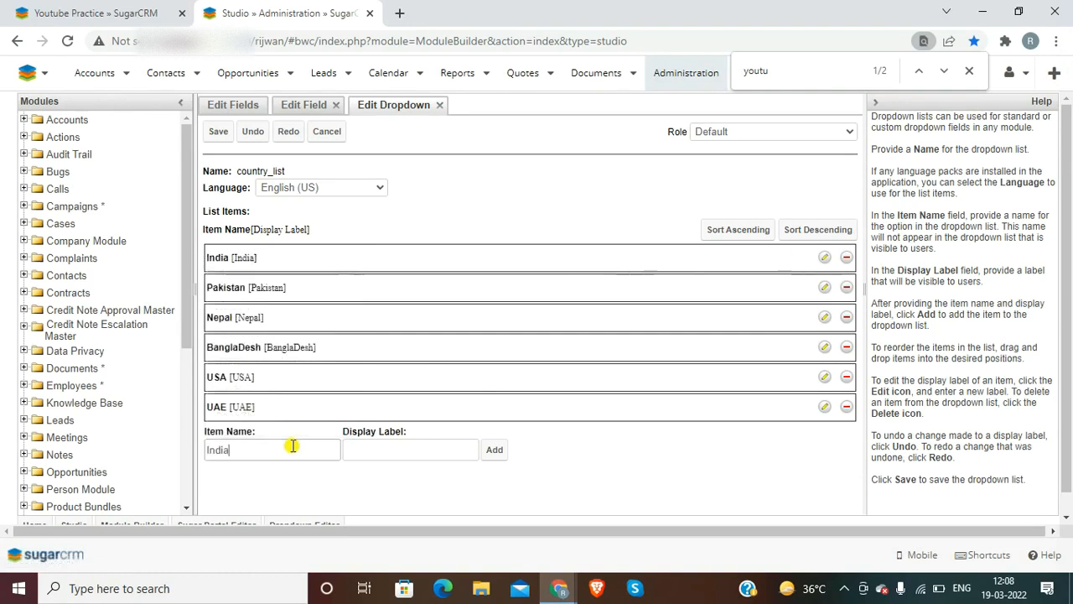
{"action": "left_click_drag", "start_coordinate": [256, 434], "coordinate": [205, 433]}
{"action": "left_click_drag", "start_coordinate": [411, 433], "coordinate": [337, 432]}
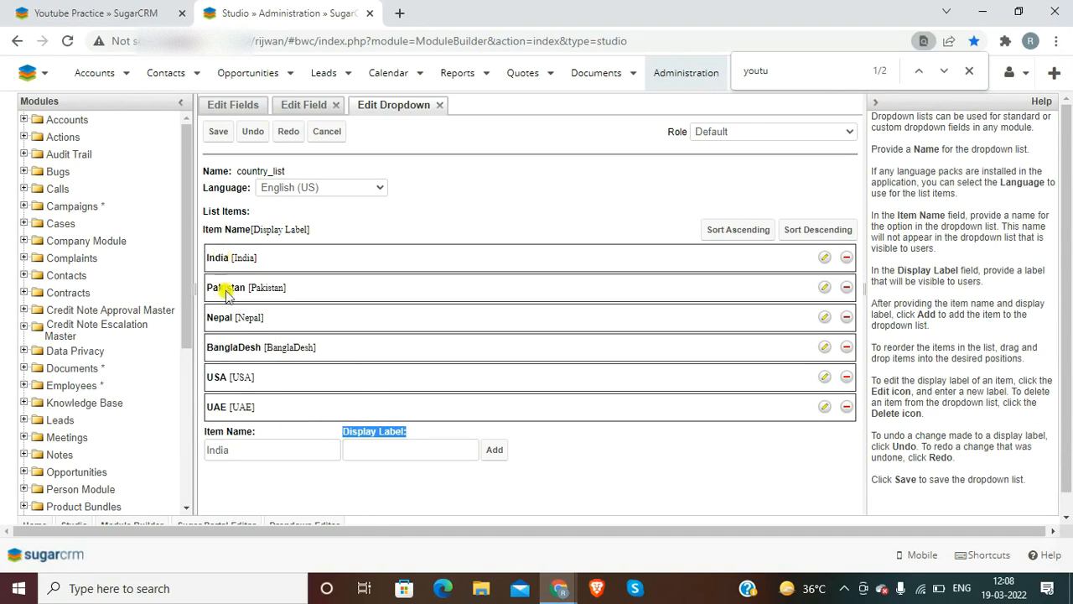
Set the new entry's display label to India and try to add it under the duplicate item name India
{"action": "left_click", "coordinate": [309, 451]}
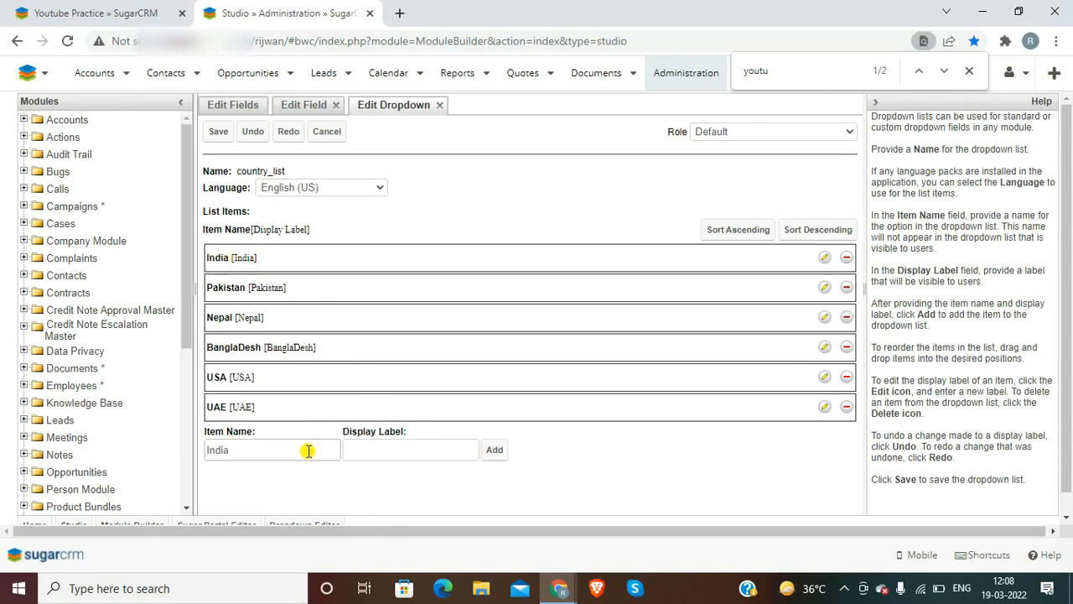
{"action": "key", "text": "Tab"}
{"action": "type", "text": "India"}
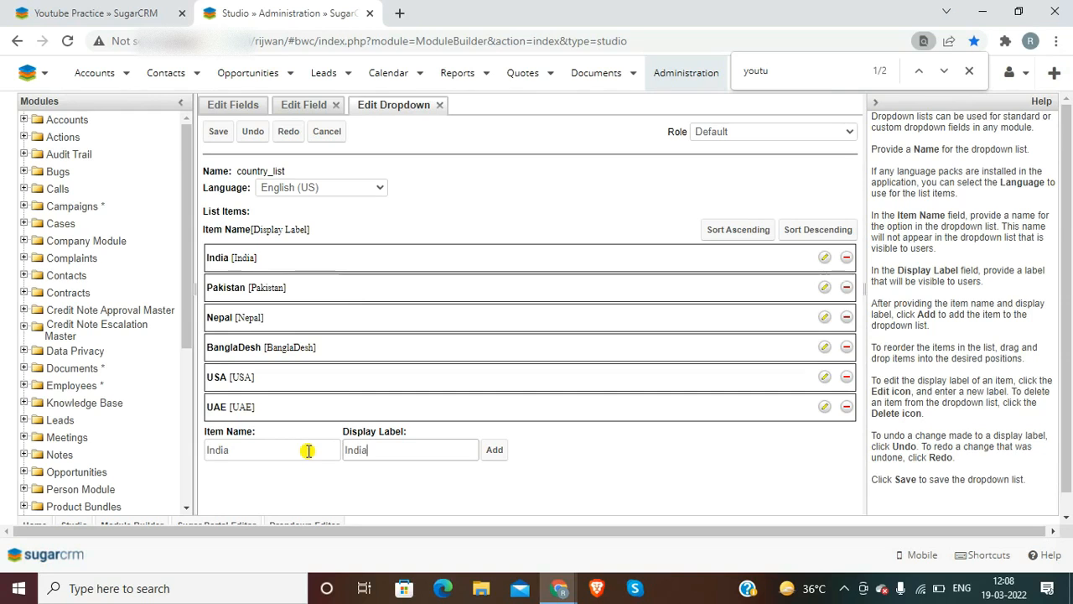
{"action": "left_click", "coordinate": [494, 450]}
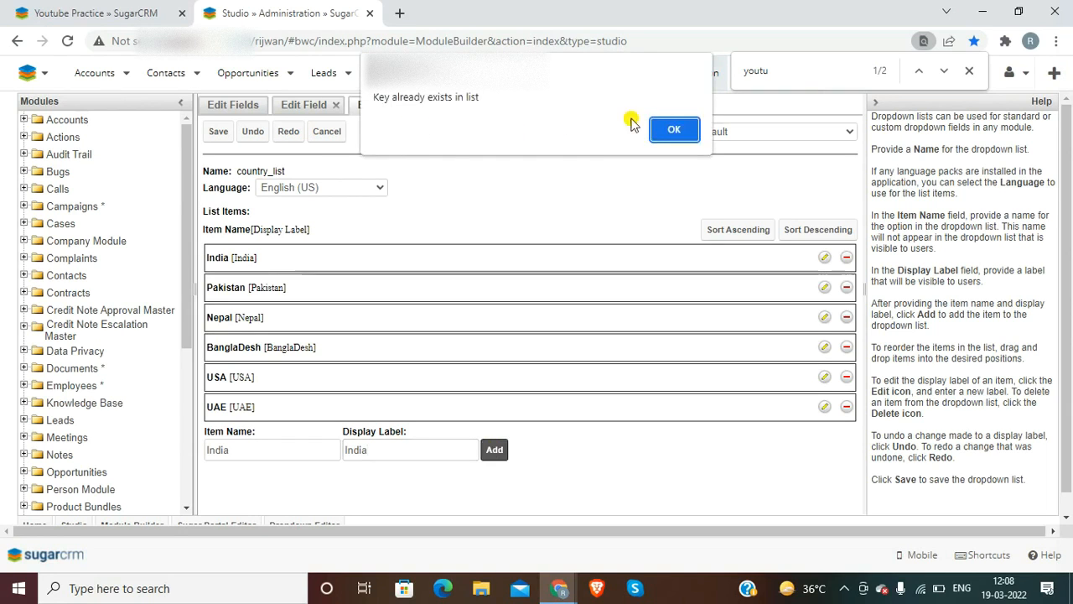
{"action": "left_click", "coordinate": [679, 131]}
Try 1_India and India_1 as item names for the new country_list entry and restore its item name to India
{"action": "left_click_drag", "start_coordinate": [259, 450], "coordinate": [192, 457]}
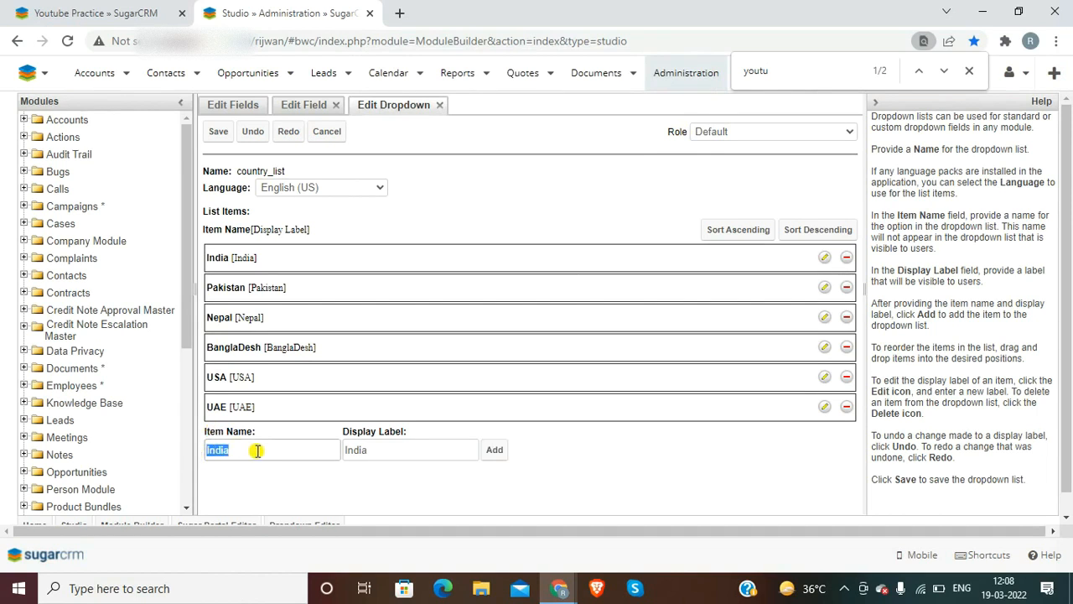
{"action": "type", "text": "1_India"}
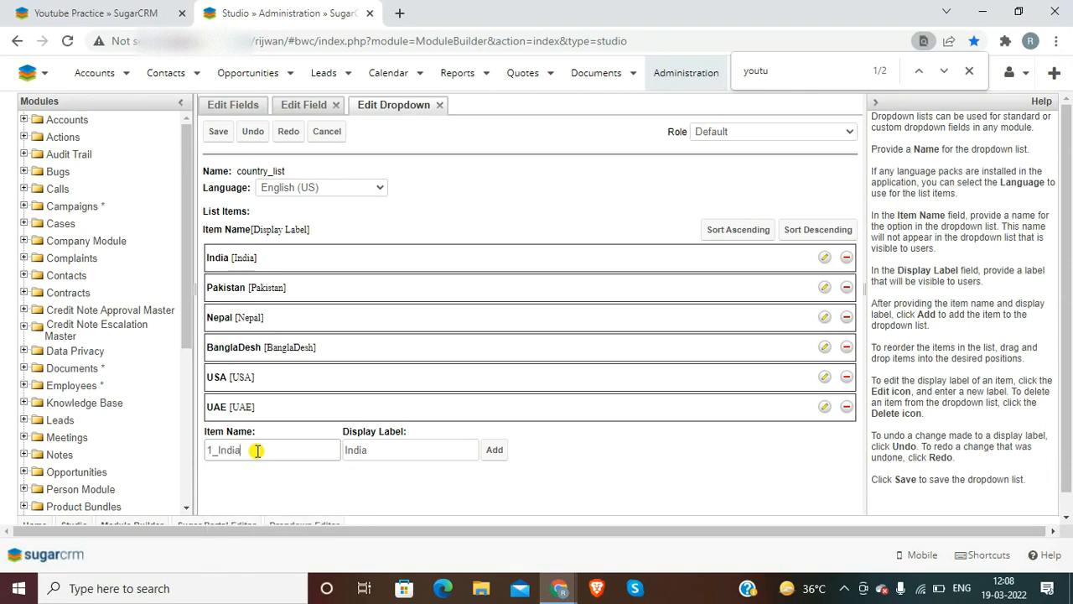
{"action": "key", "text": "ctrl+a"}
{"action": "type", "text": "India_1"}
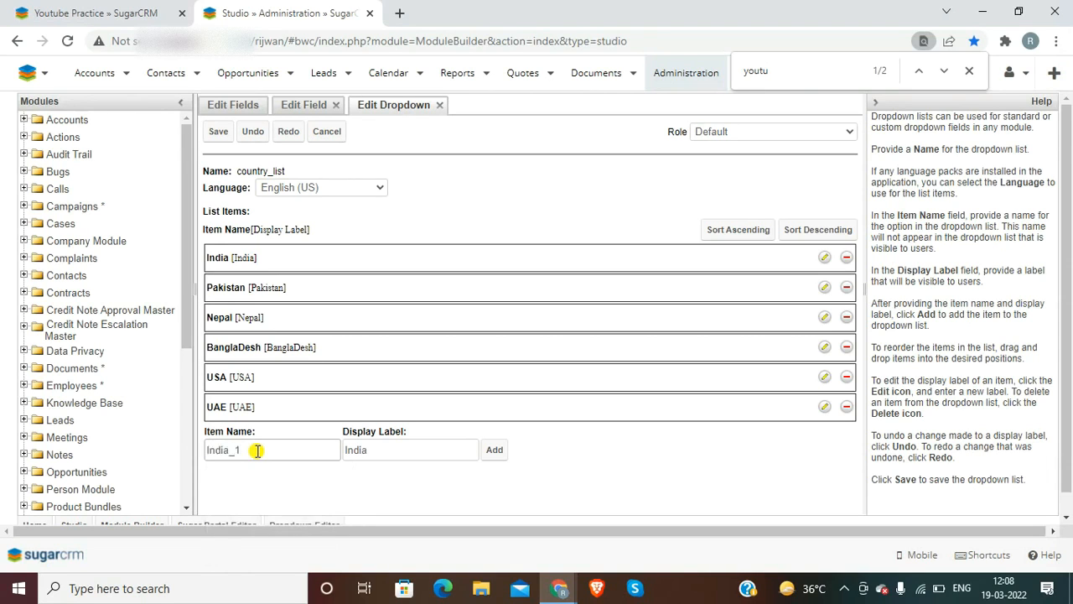
{"action": "key", "text": "Tab"}
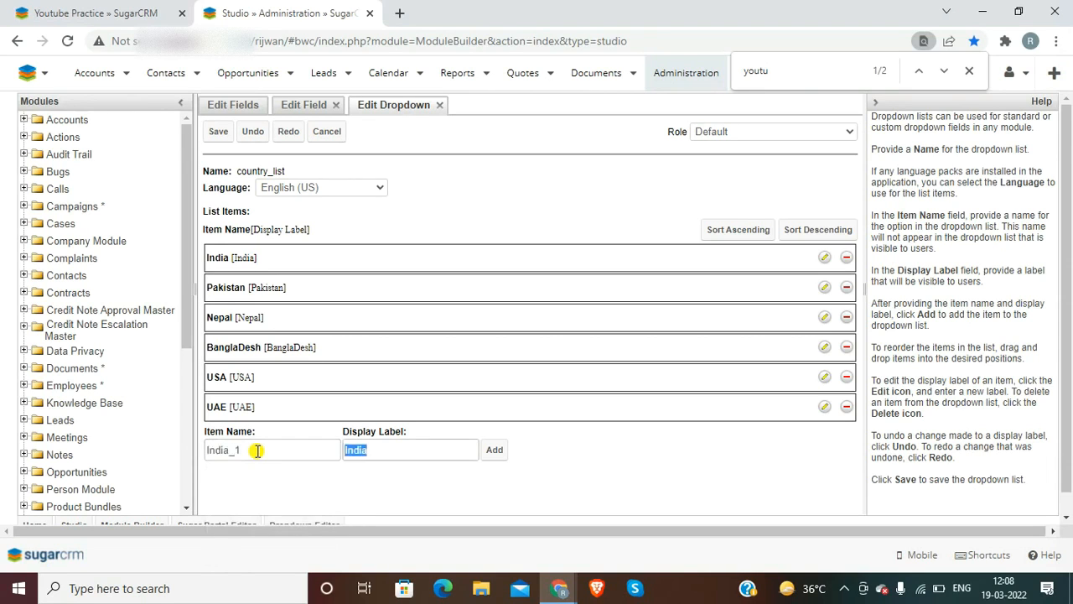
{"action": "left_click", "coordinate": [249, 451]}
{"action": "key", "text": "BackSpace"}
{"action": "key", "text": "BackSpace"}
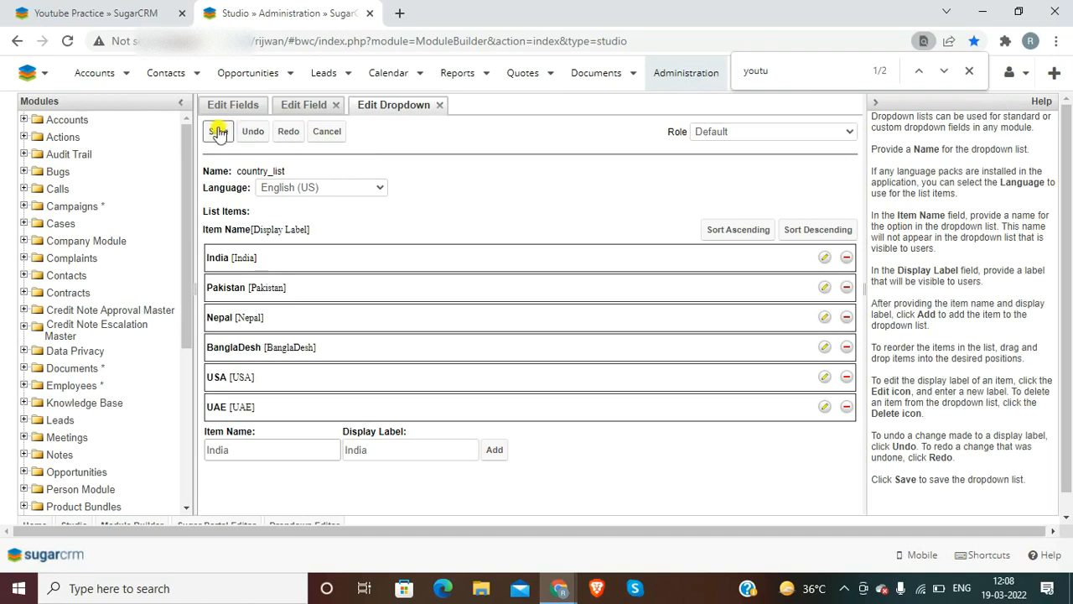
Close the country_list dropdown editor and save the country field
{"action": "left_click", "coordinate": [440, 105]}
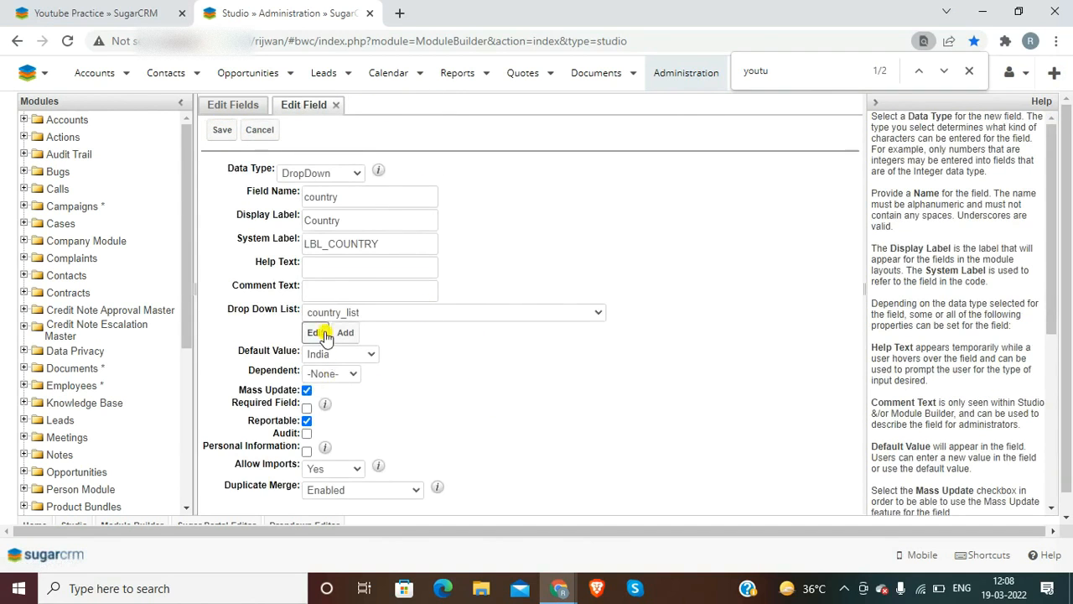
{"action": "left_click", "coordinate": [222, 132]}
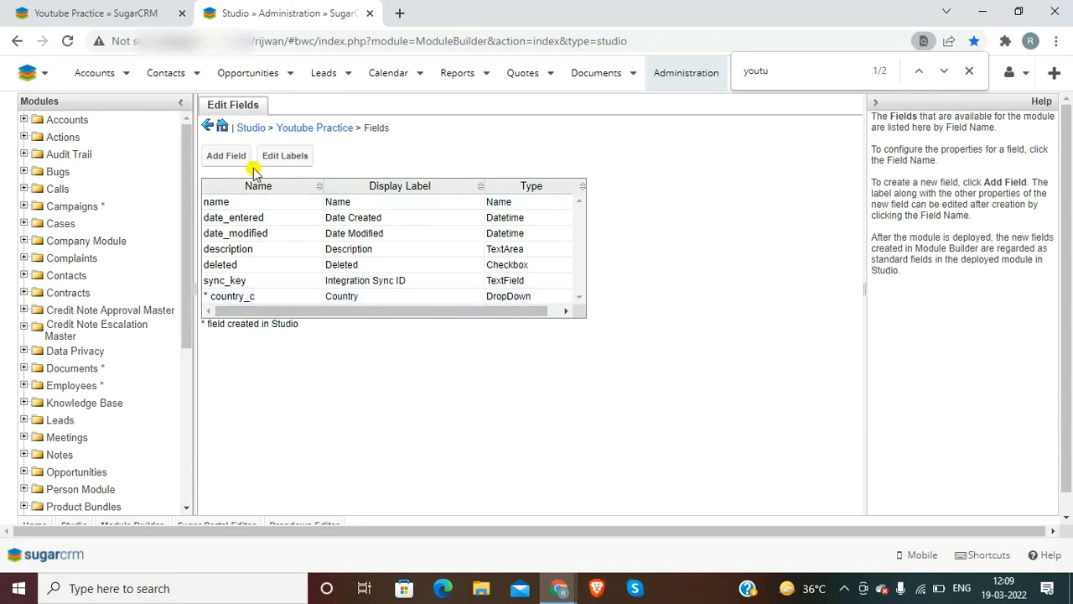
Add a new field to the Youtube Practice module with data type DropDown and field name state
{"action": "left_click", "coordinate": [226, 156]}
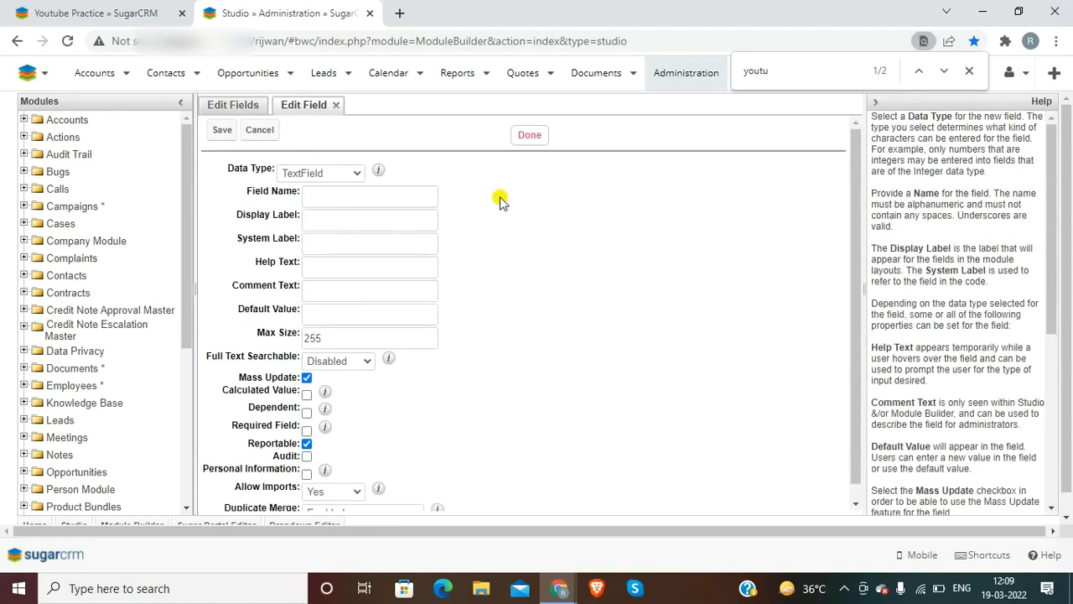
{"action": "left_click", "coordinate": [315, 172]}
{"action": "type", "text": "dr"}
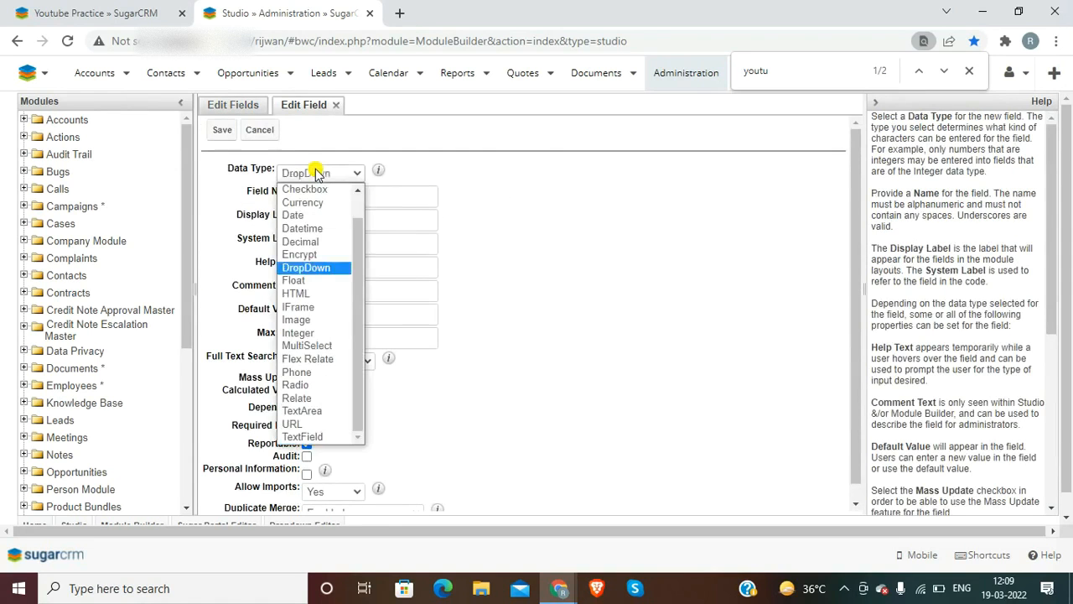
{"action": "key", "text": "Return"}
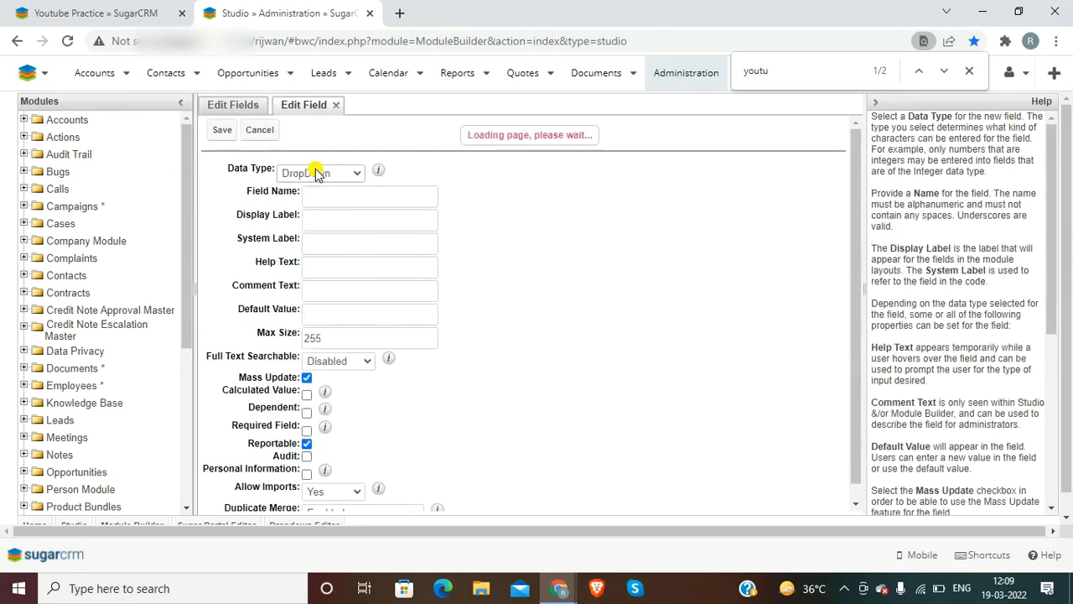
{"action": "left_click", "coordinate": [351, 195]}
{"action": "type", "text": "state"}
{"action": "key", "text": "Tab"}
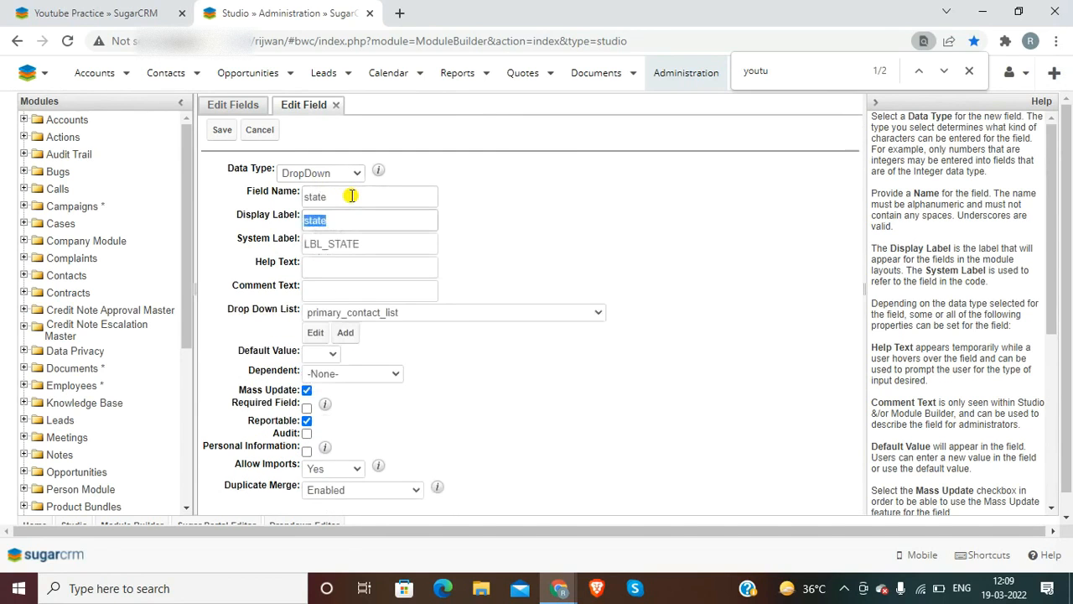
Assign state_2_list as the drop down list of the state field and review its default value options
{"action": "key", "text": "Tab"}
{"action": "key", "text": "Tab"}
{"action": "key", "text": "Tab"}
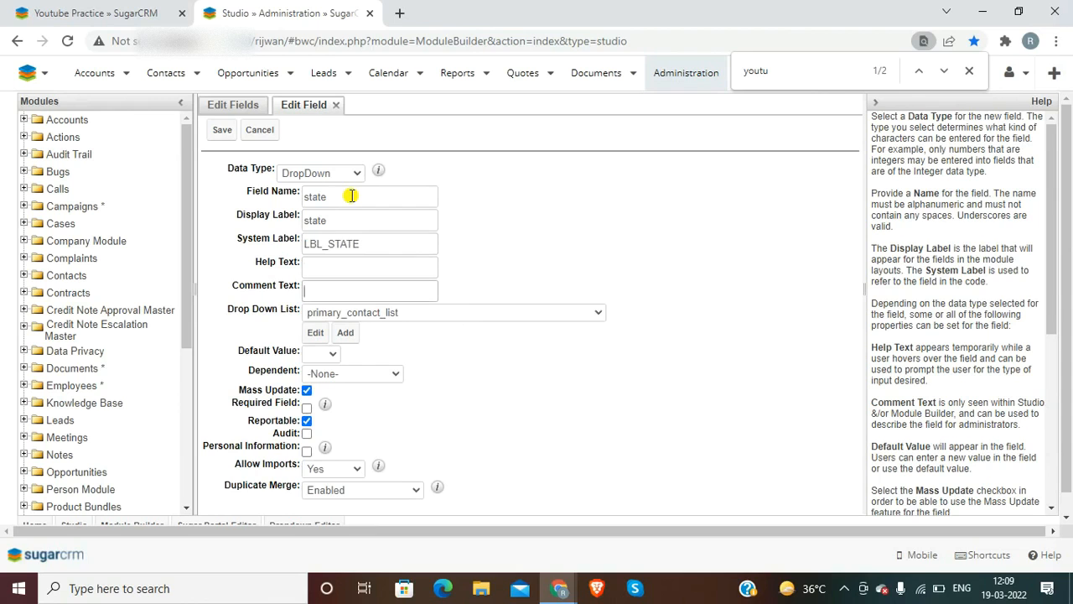
{"action": "left_click", "coordinate": [388, 312]}
{"action": "type", "text": "state_2"}
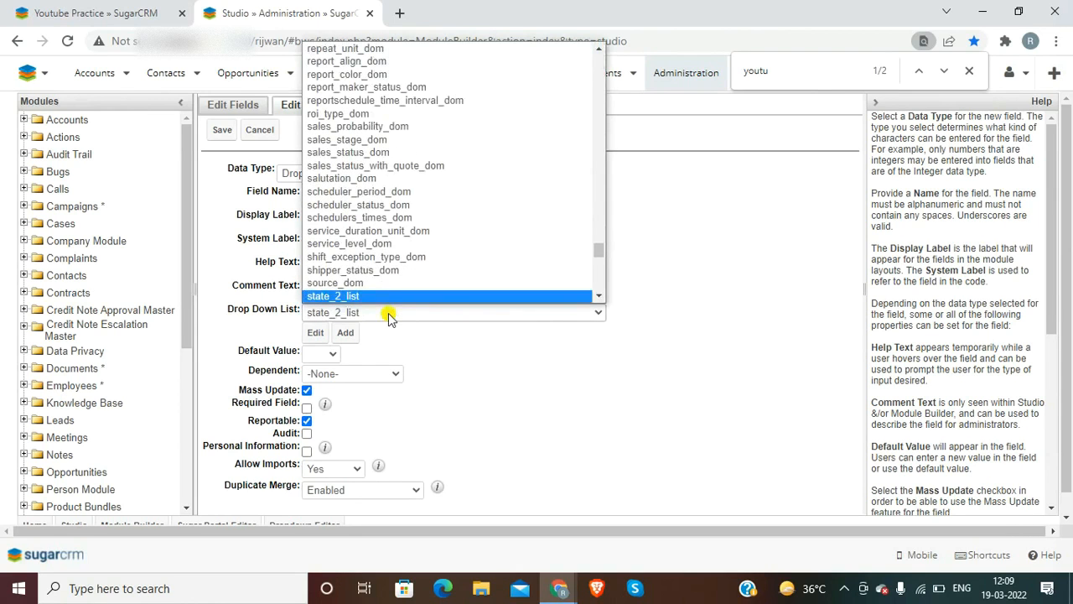
{"action": "key", "text": "Down"}
{"action": "key", "text": "Up"}
{"action": "key", "text": "Return"}
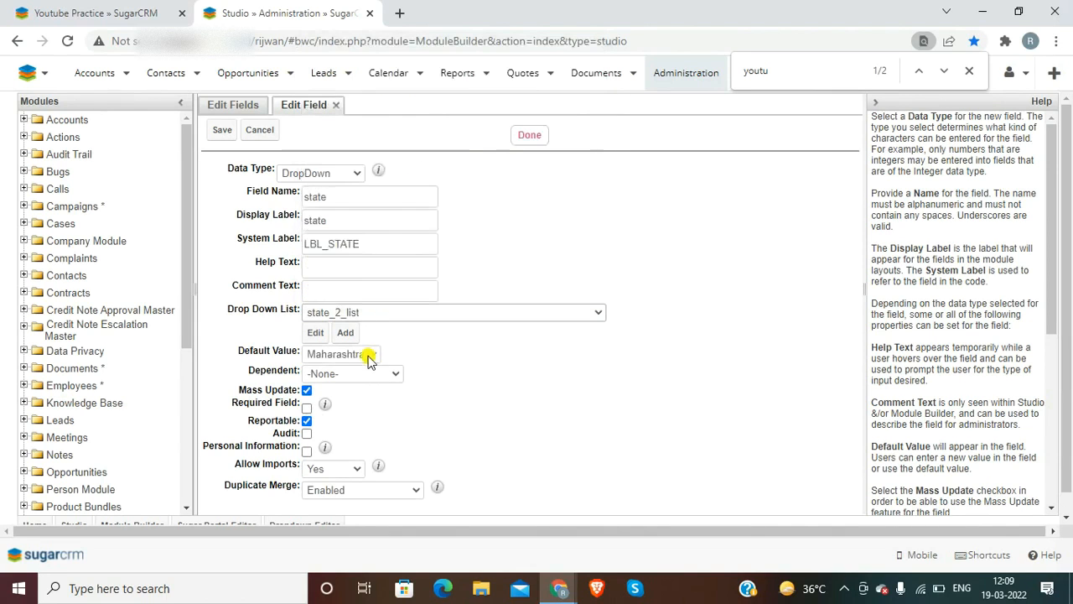
{"action": "left_click", "coordinate": [369, 356]}
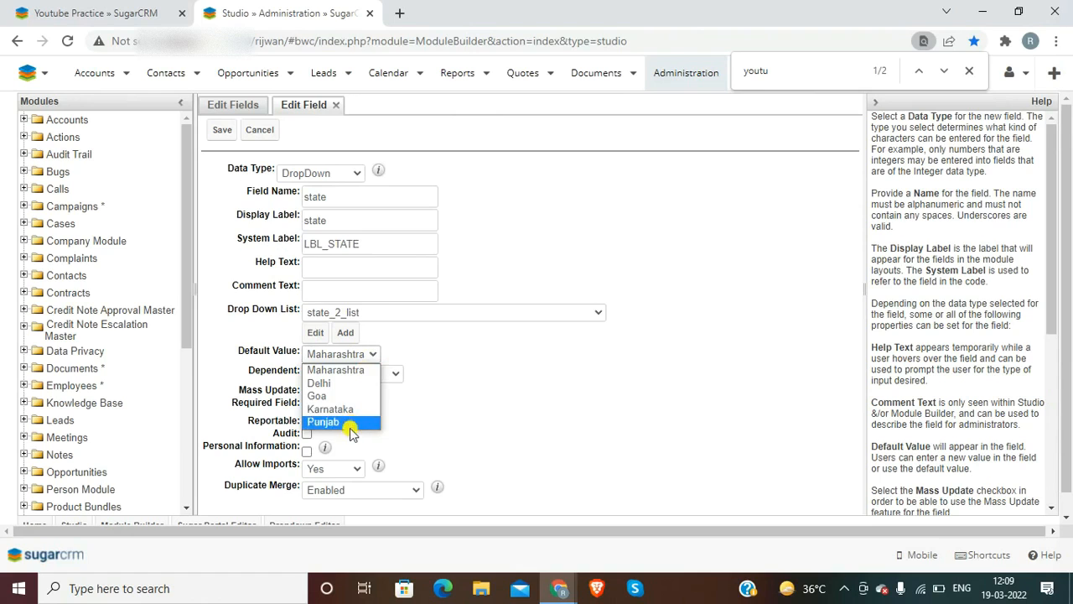
{"action": "left_click", "coordinate": [399, 336]}
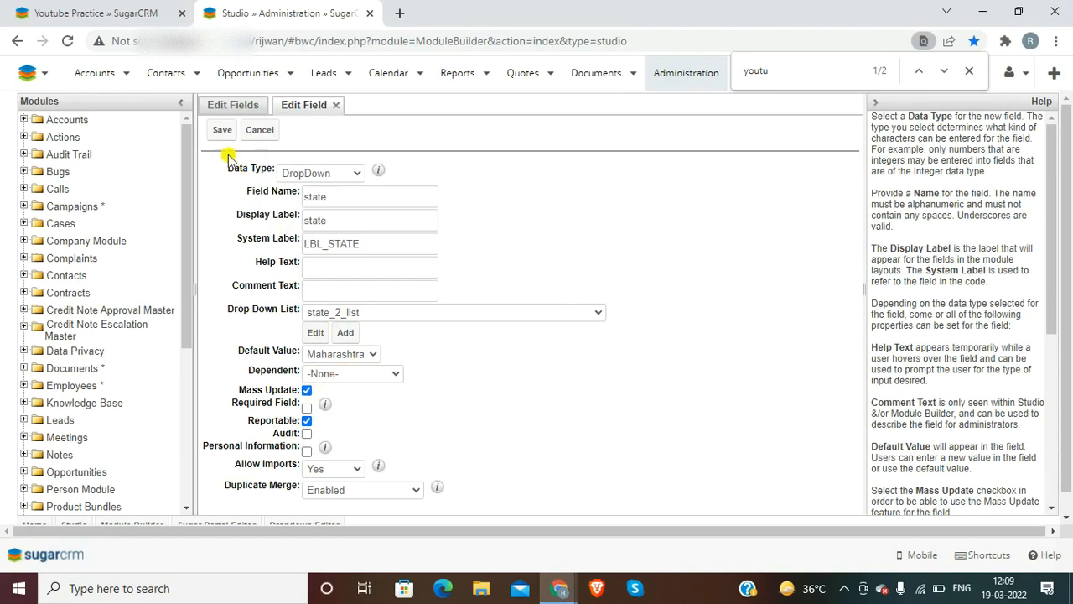
Preview the Formula dependency for the state field and set its dependency to Parent Dropdown
{"action": "left_click", "coordinate": [353, 375]}
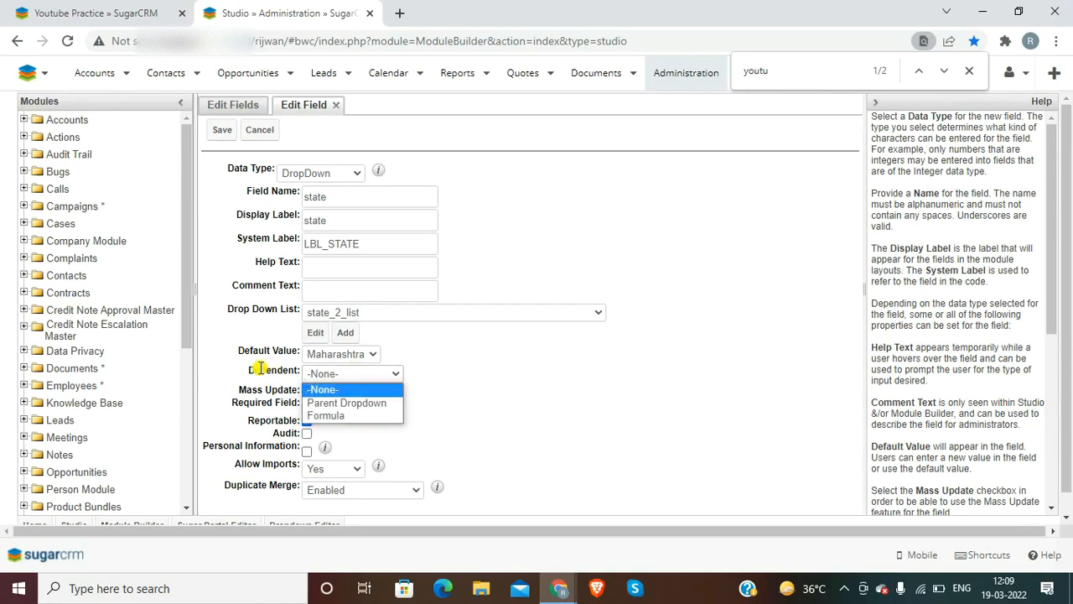
{"action": "left_click", "coordinate": [345, 415]}
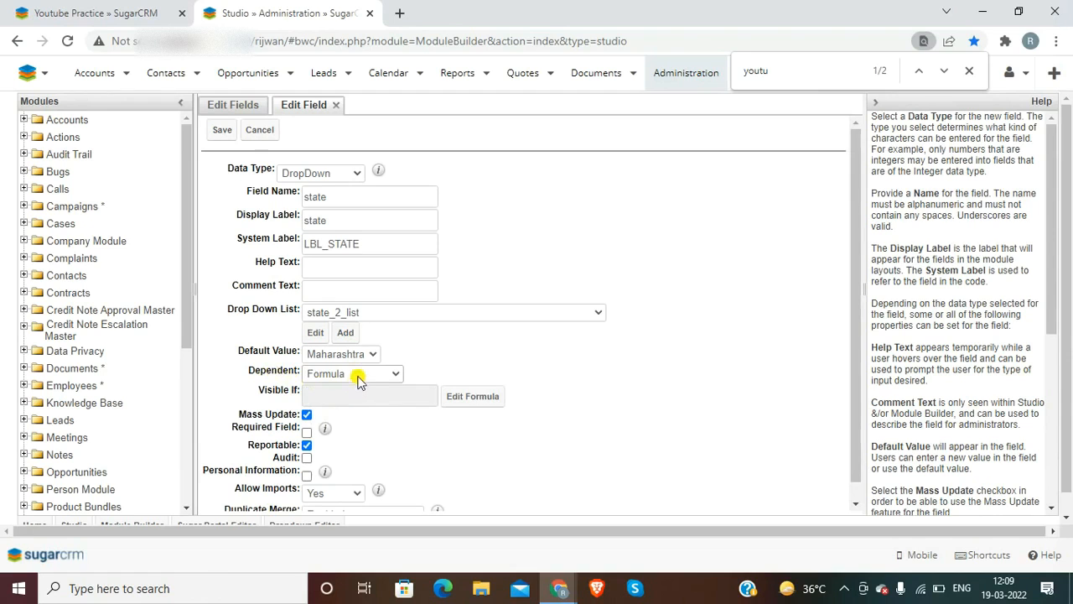
{"action": "left_click", "coordinate": [359, 379]}
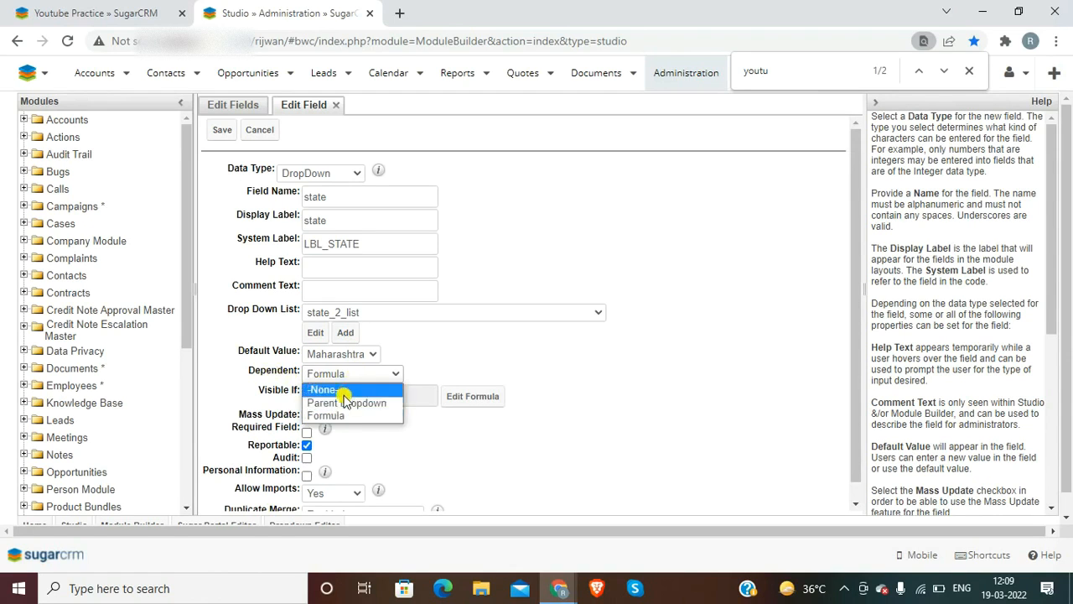
{"action": "left_click", "coordinate": [345, 404]}
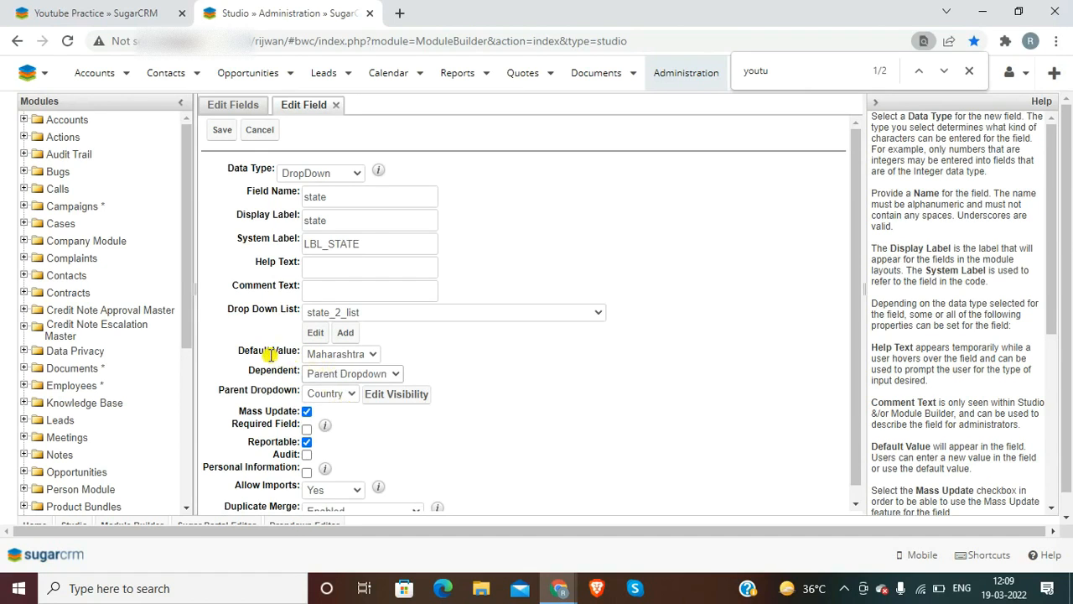
Check the module's field list for existing dropdowns and choose Country as the parent dropdown of the state field
{"action": "left_click", "coordinate": [344, 394]}
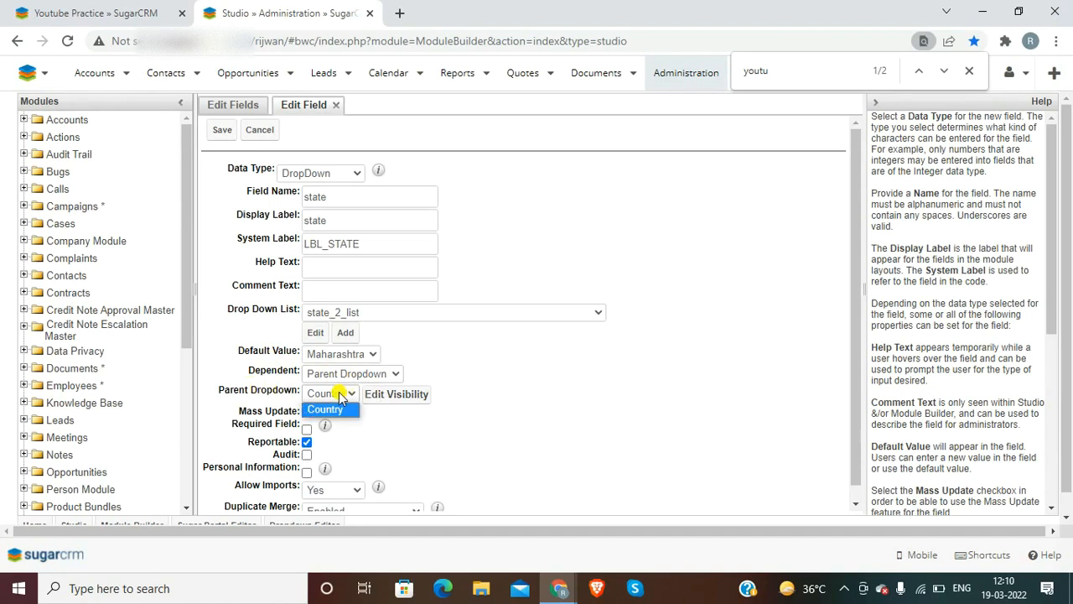
{"action": "left_click", "coordinate": [217, 105]}
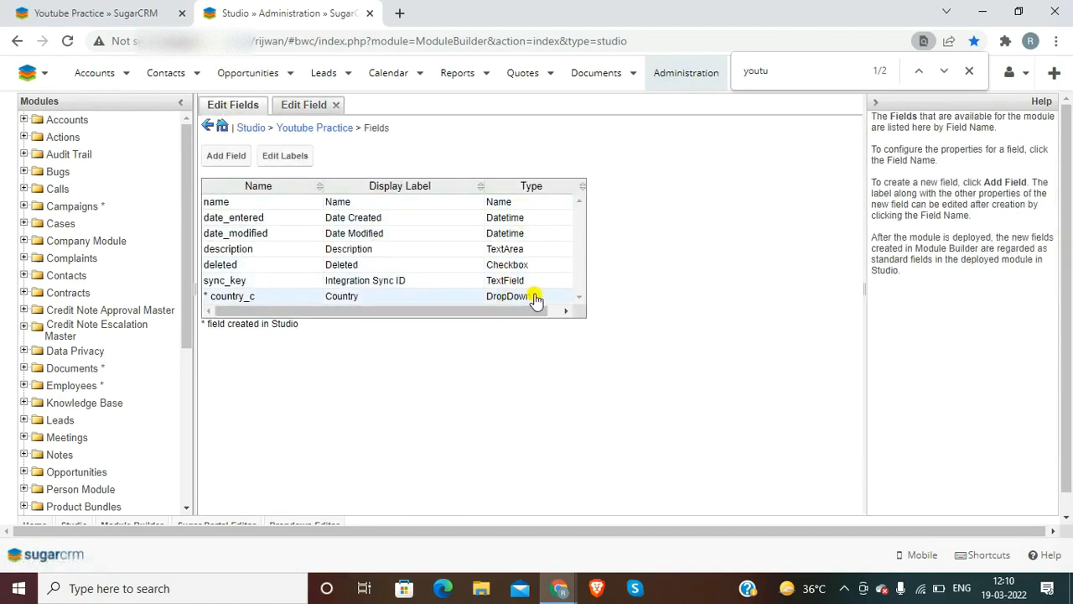
{"action": "left_click", "coordinate": [300, 104]}
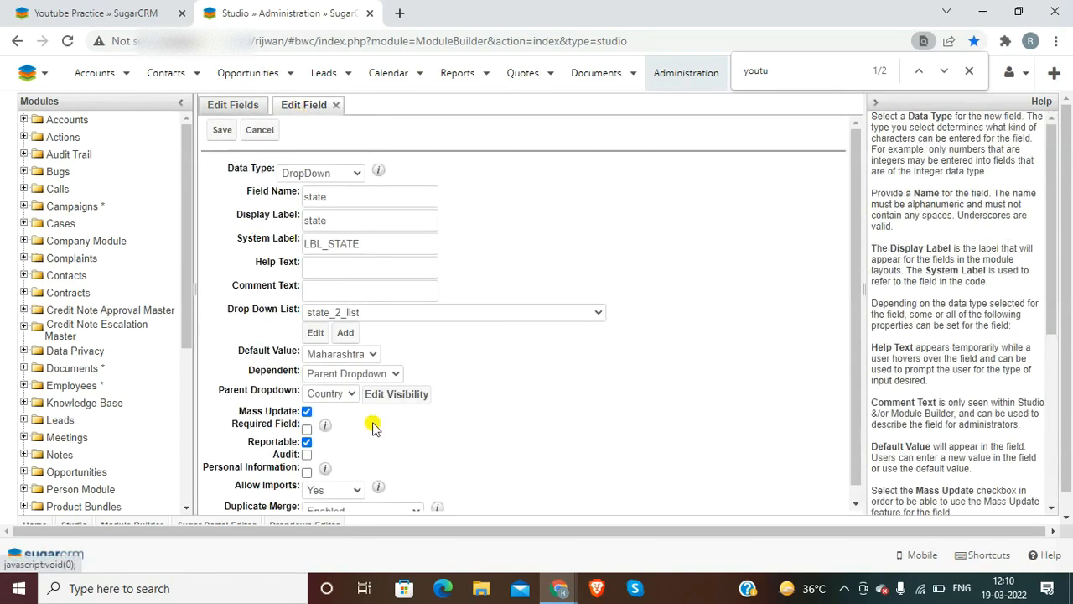
{"action": "left_click", "coordinate": [331, 394]}
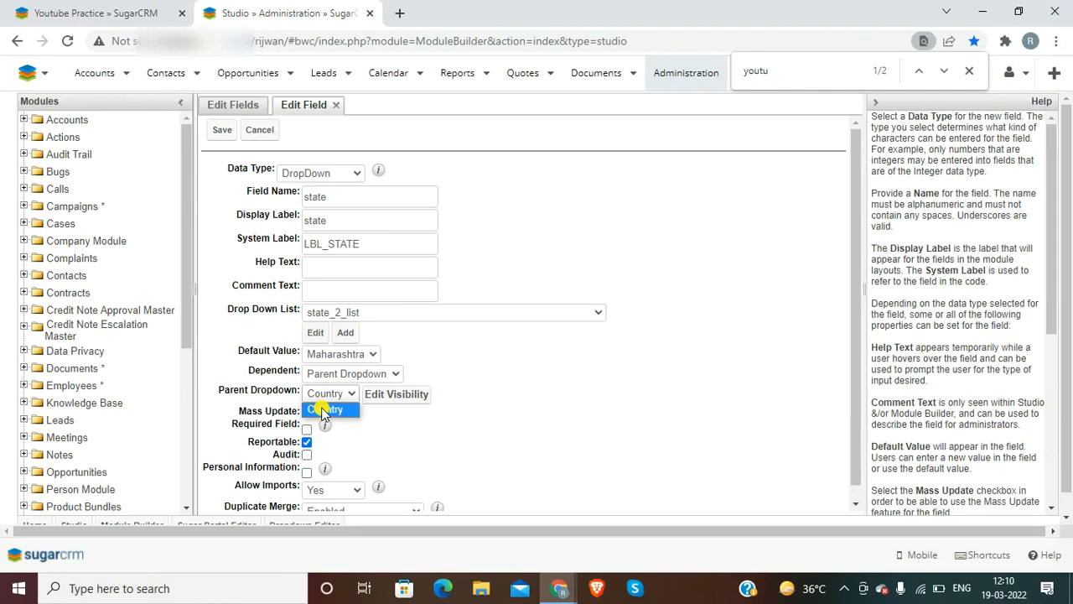
{"action": "left_click", "coordinate": [324, 410]}
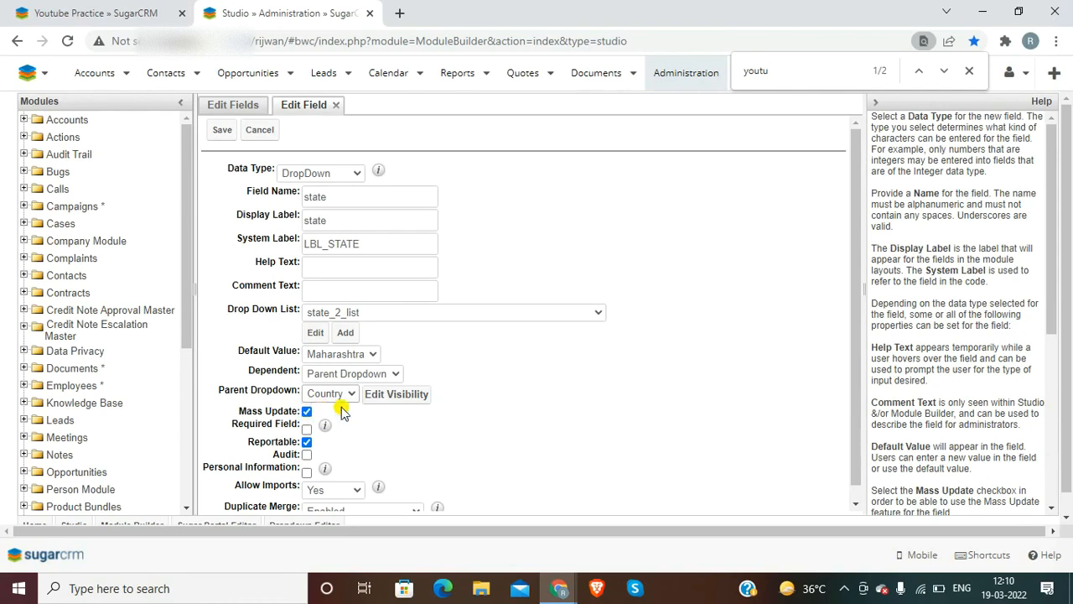
Make Maharashtra, Delhi, Goa, Karnataka and Punjab visible under India in the state field's visibility settings and save the mapping
{"action": "left_click", "coordinate": [396, 394]}
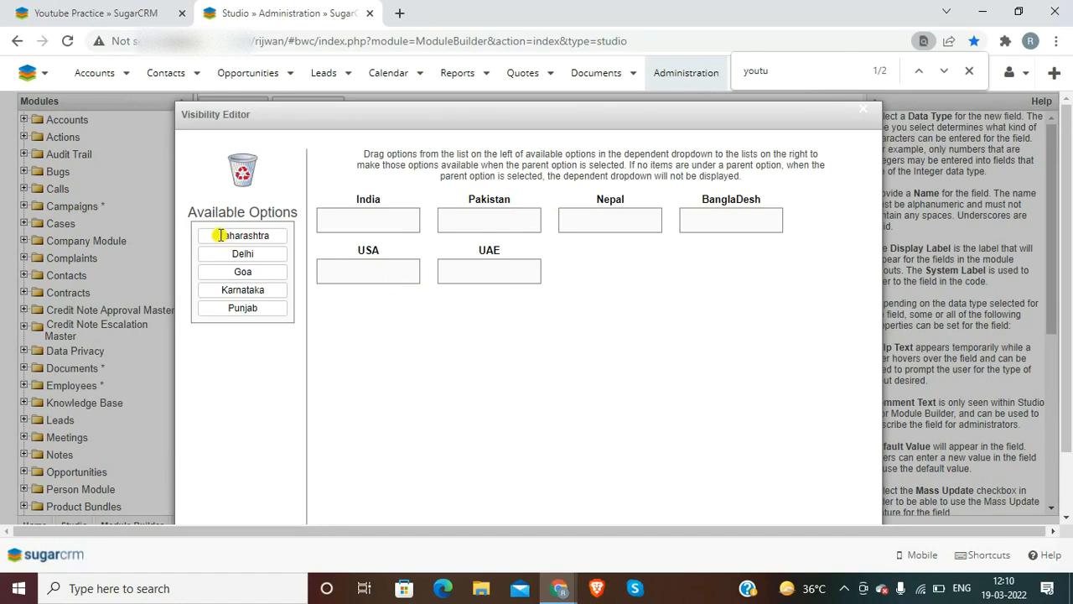
{"action": "left_click_drag", "start_coordinate": [222, 233], "coordinate": [360, 221]}
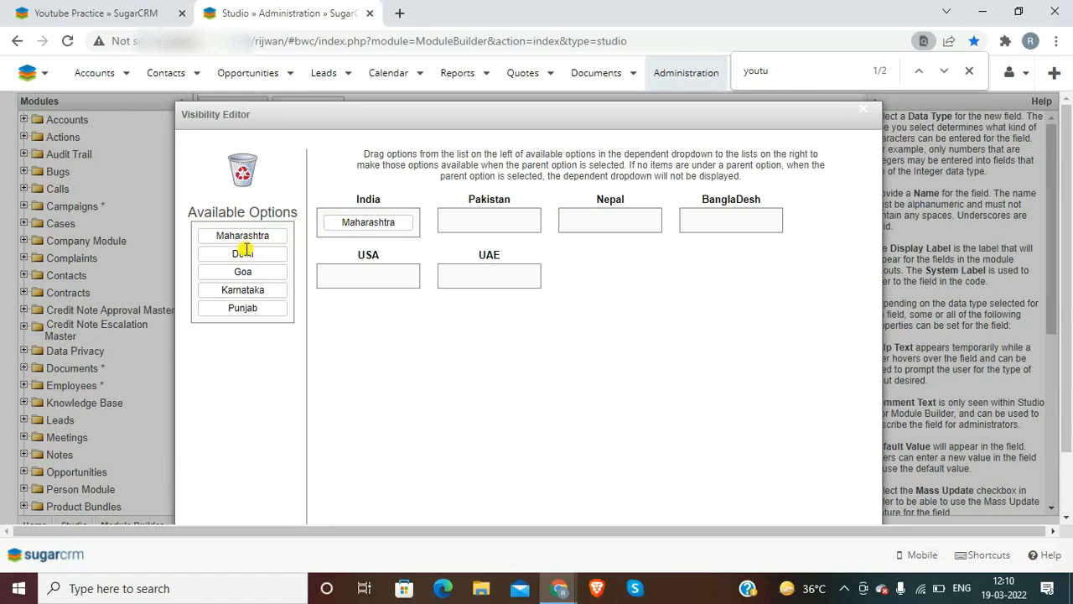
{"action": "left_click_drag", "start_coordinate": [243, 252], "coordinate": [378, 223]}
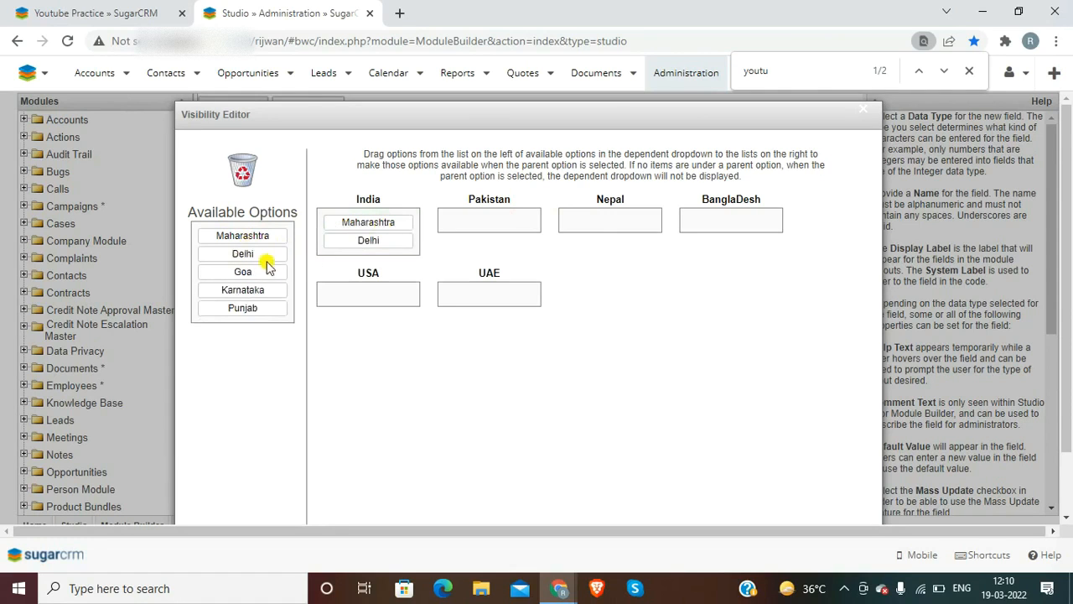
{"action": "left_click_drag", "start_coordinate": [247, 271], "coordinate": [371, 243]}
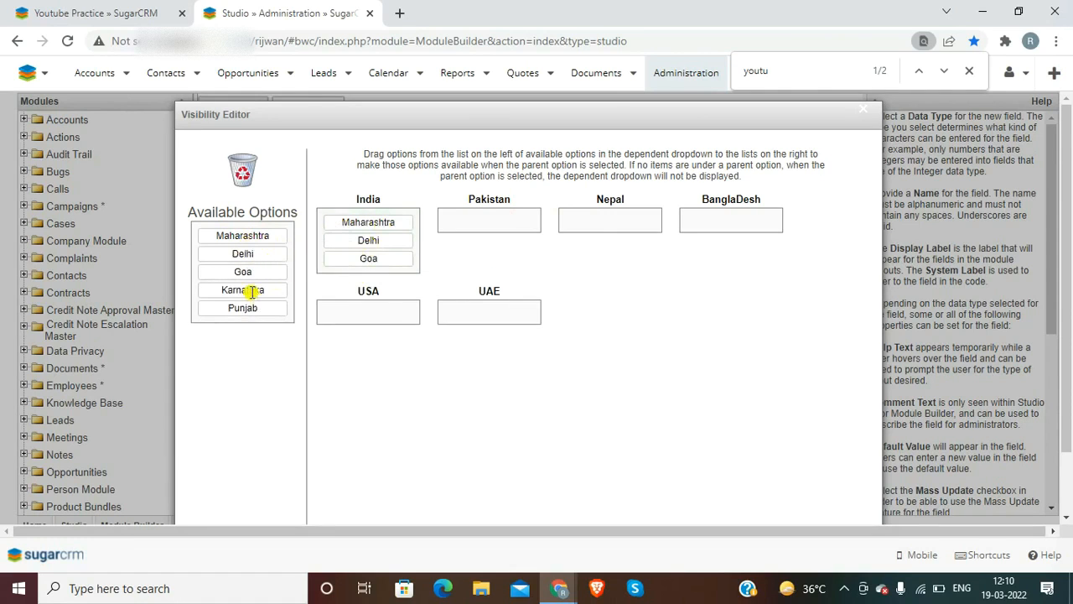
{"action": "left_click_drag", "start_coordinate": [249, 290], "coordinate": [379, 271]}
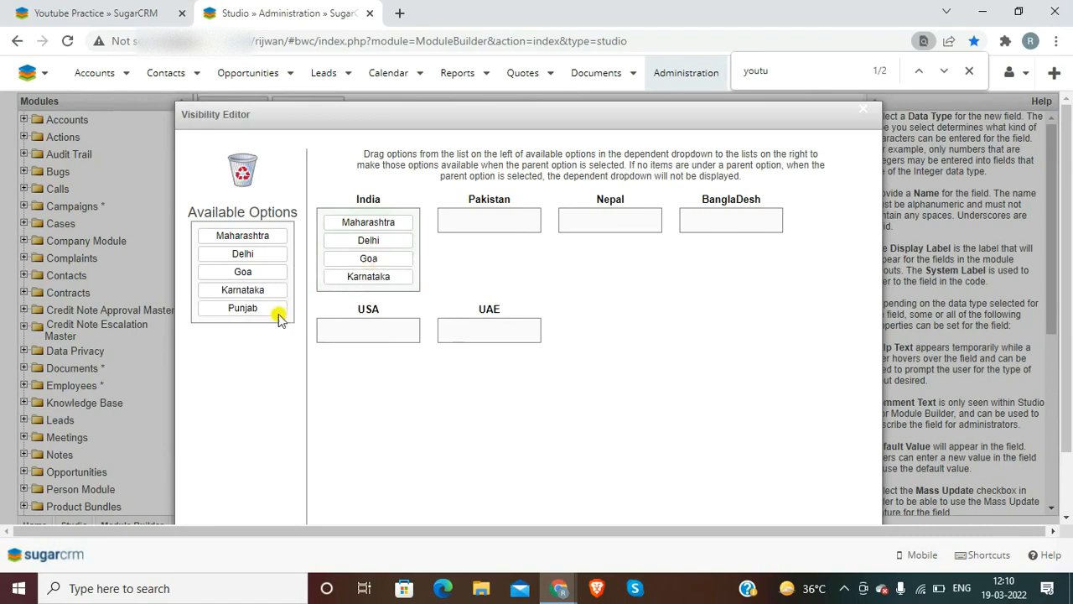
{"action": "left_click_drag", "start_coordinate": [252, 306], "coordinate": [388, 290]}
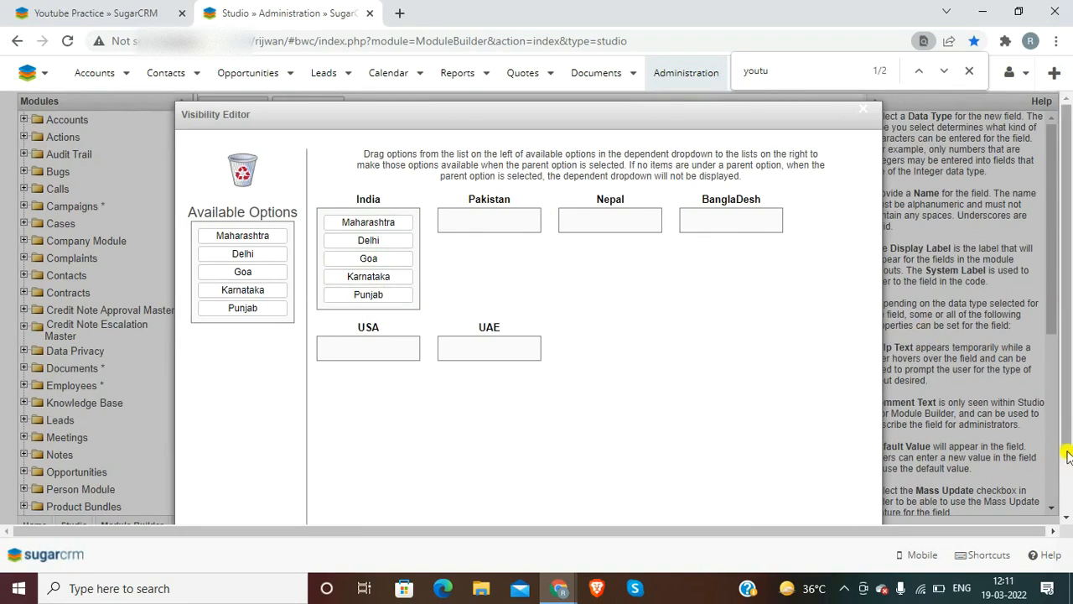
{"action": "left_click_drag", "start_coordinate": [1068, 464], "coordinate": [1070, 567]}
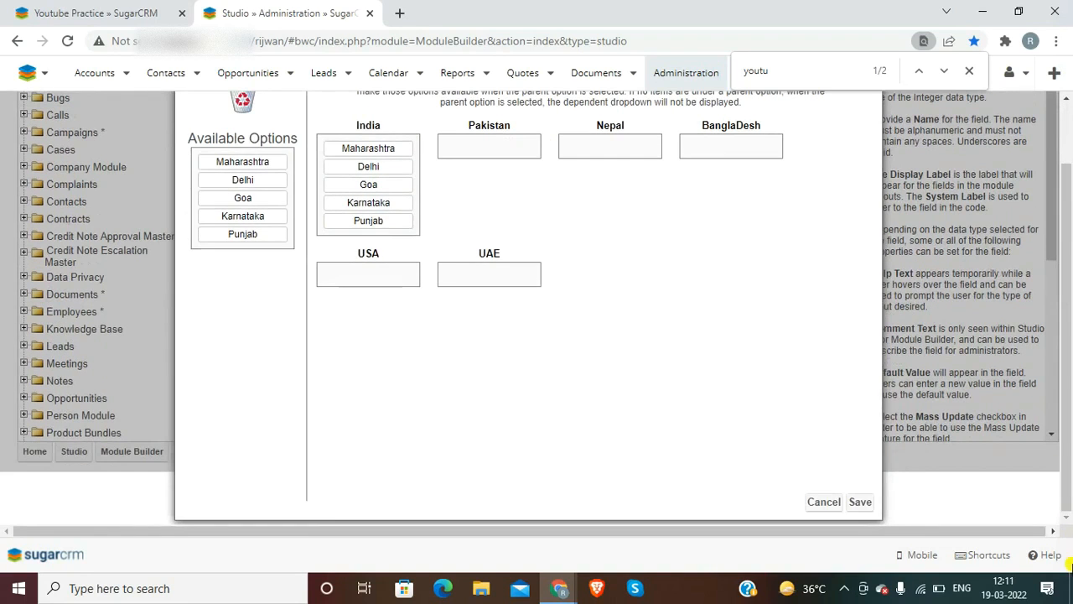
{"action": "left_click", "coordinate": [860, 502]}
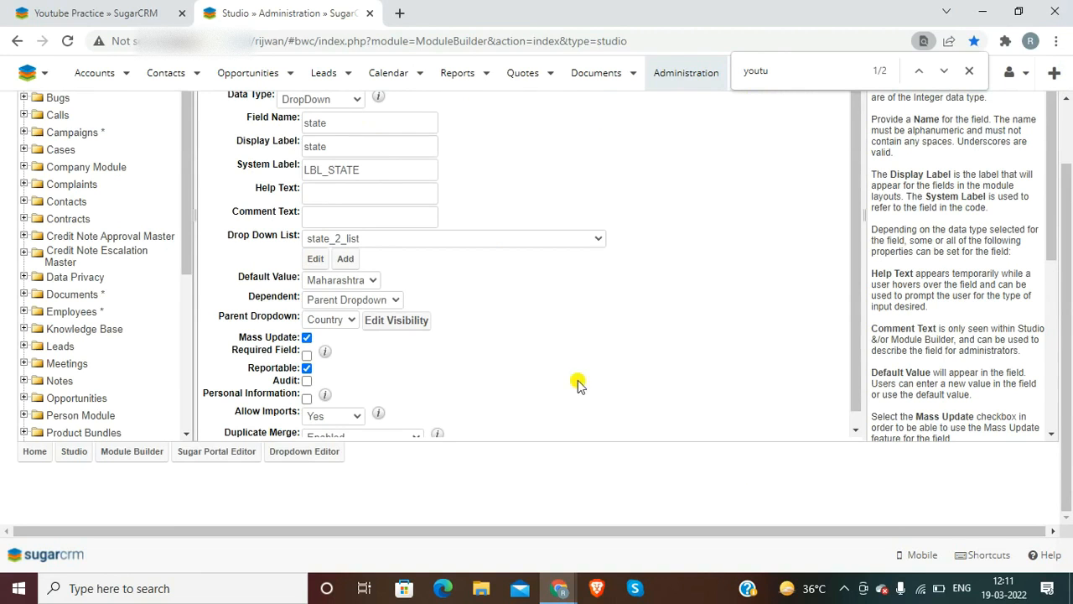
Review the state field's visibility settings, save the mapping and save the new state field
{"action": "left_click", "coordinate": [397, 320]}
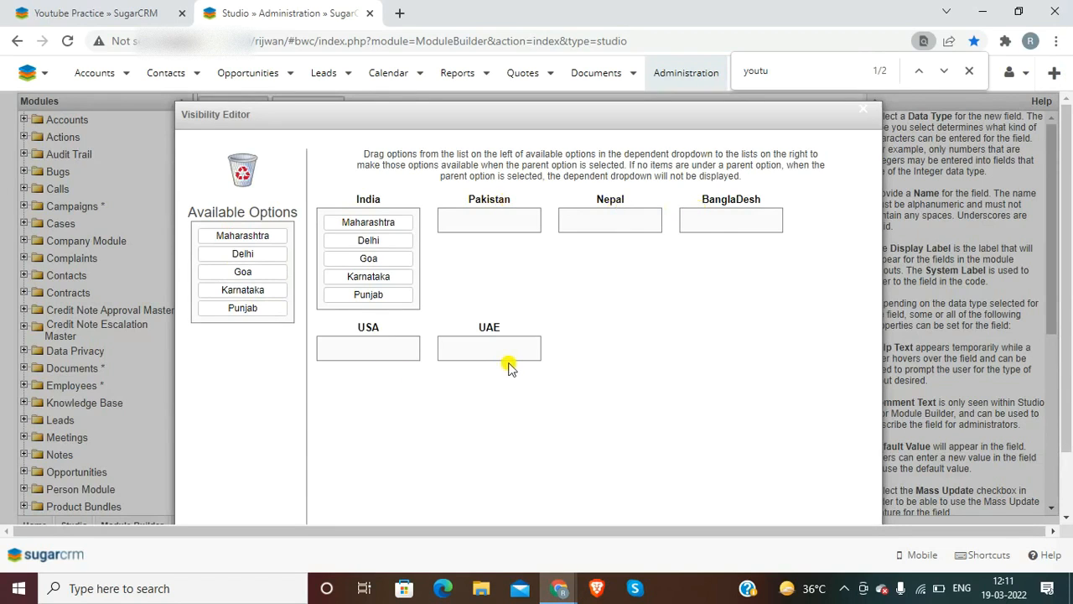
{"action": "scroll", "coordinate": [704, 436], "scroll_direction": "down", "scroll_amount": 2}
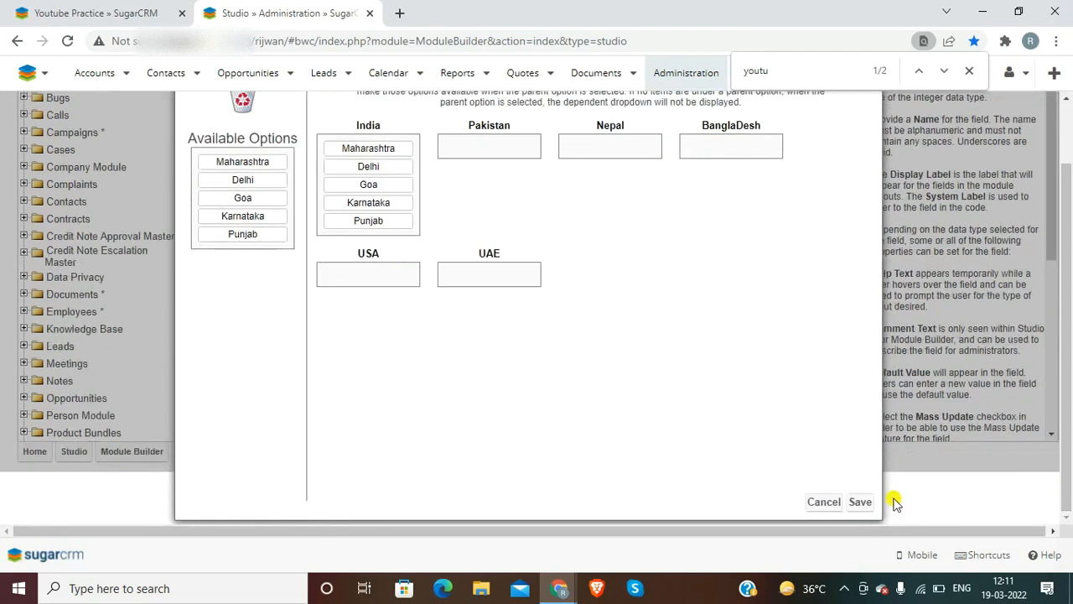
{"action": "left_click", "coordinate": [865, 501]}
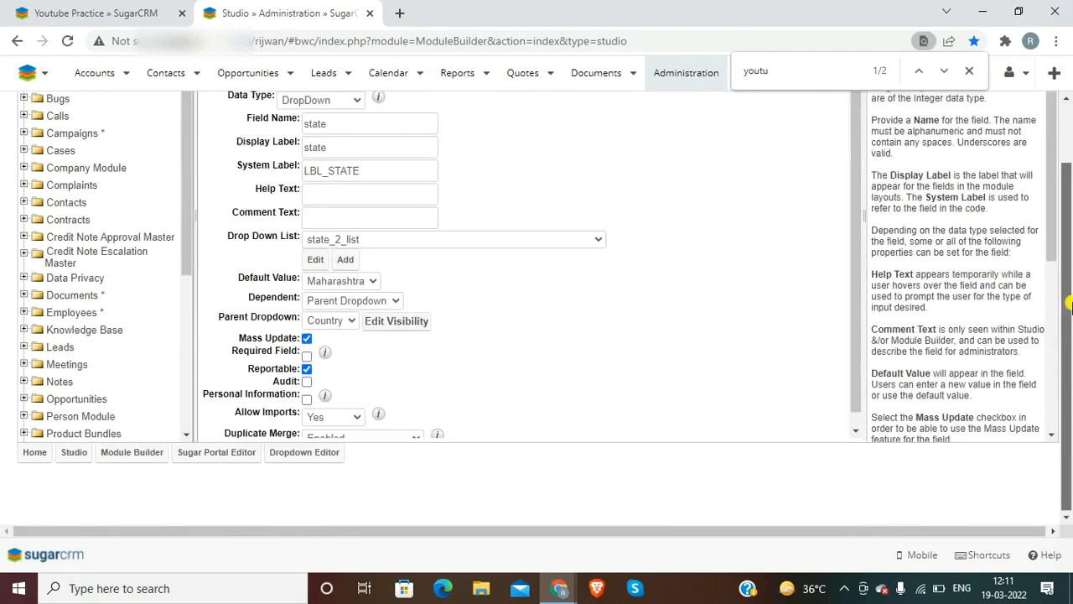
{"action": "scroll", "coordinate": [1069, 306], "scroll_direction": "up", "scroll_amount": 2}
{"action": "left_click", "coordinate": [218, 128]}
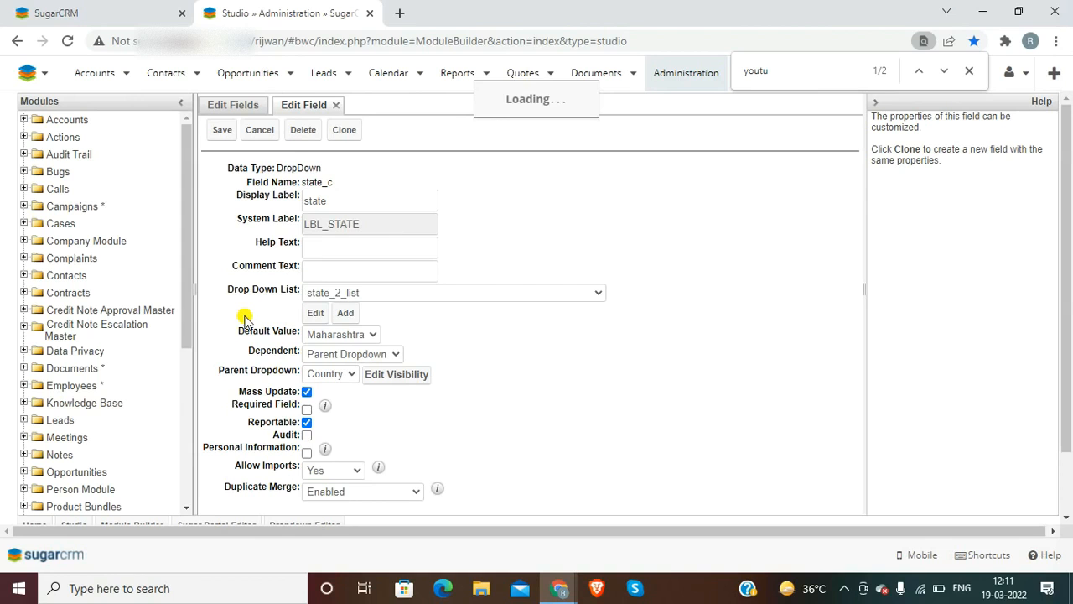
Open the state field's state_2_list for editing and add an item with Karachi as both item name and display label
{"action": "left_click", "coordinate": [315, 310]}
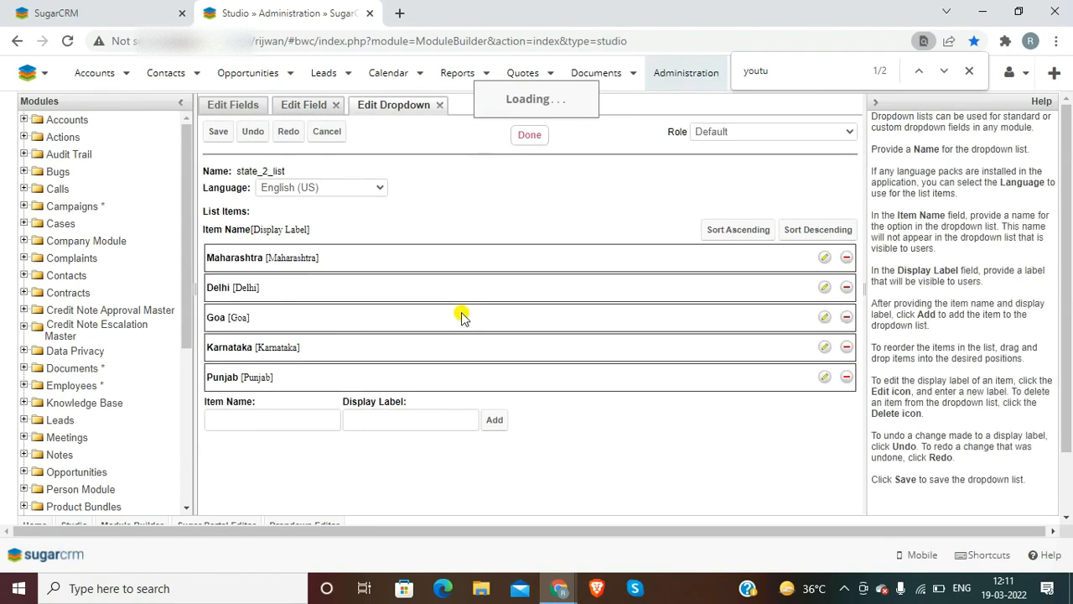
{"action": "left_click", "coordinate": [289, 413]}
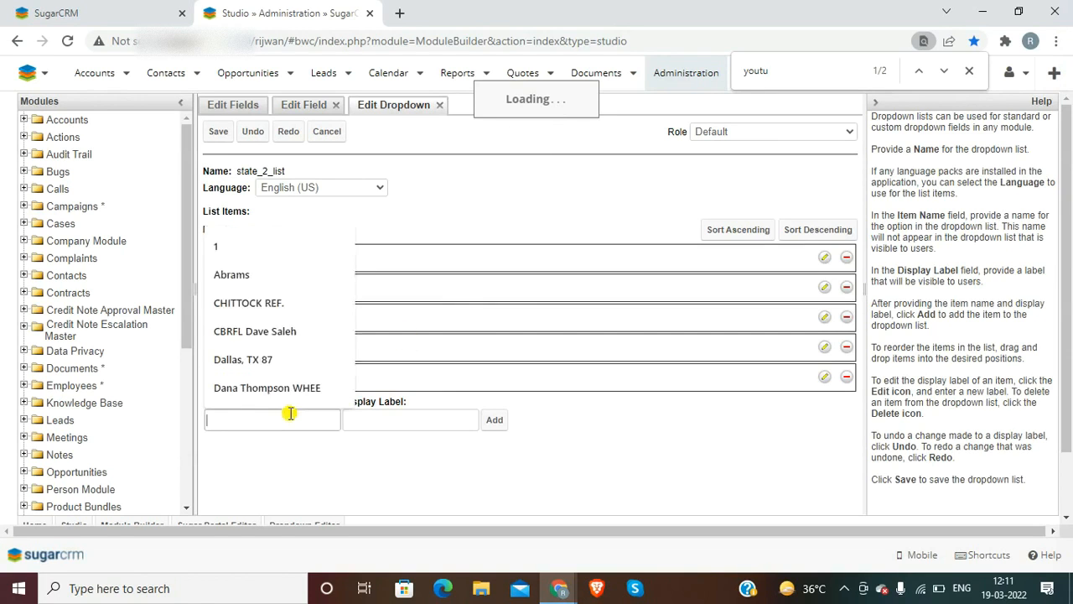
{"action": "left_click", "coordinate": [307, 460]}
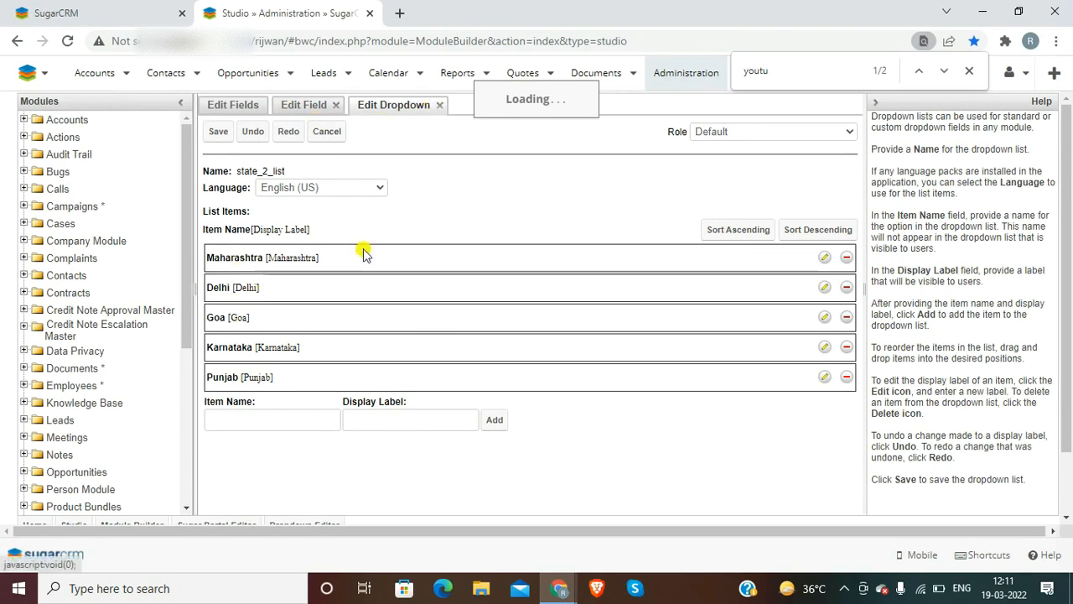
{"action": "left_click", "coordinate": [263, 424]}
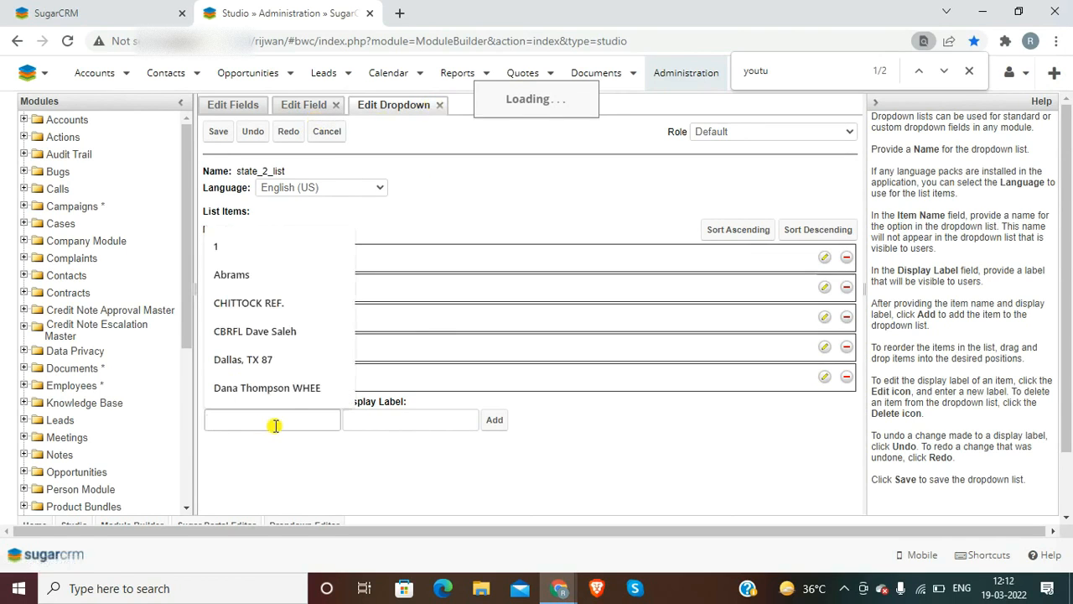
{"action": "type", "text": "Karachi"}
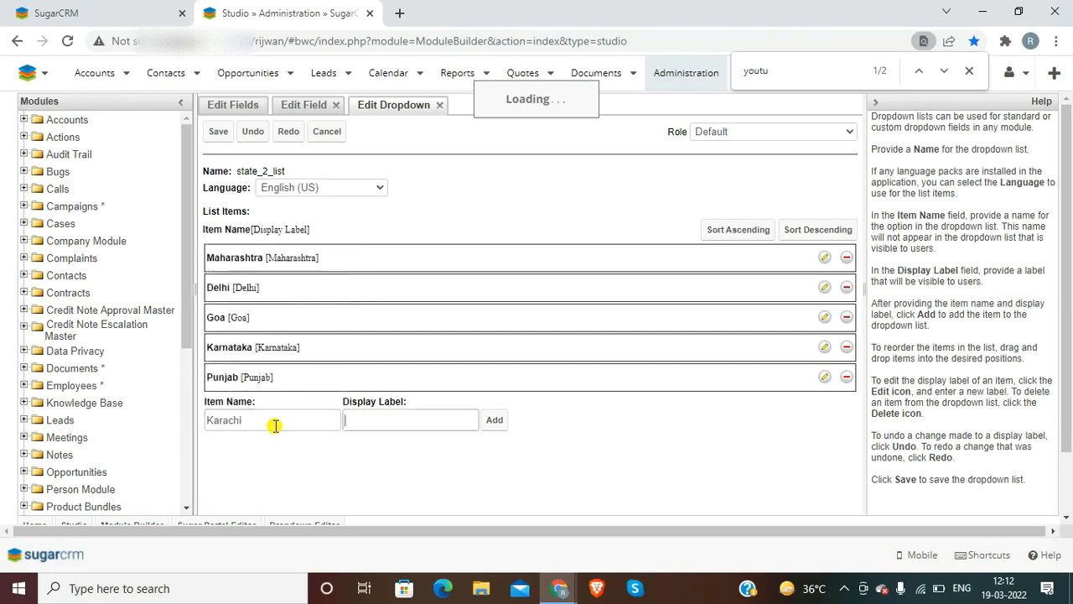
{"action": "double_click", "coordinate": [275, 426]}
{"action": "key", "text": "ctrl+c"}
{"action": "key", "text": "Tab"}
{"action": "key", "text": "ctrl+v"}
{"action": "key", "text": "Return"}
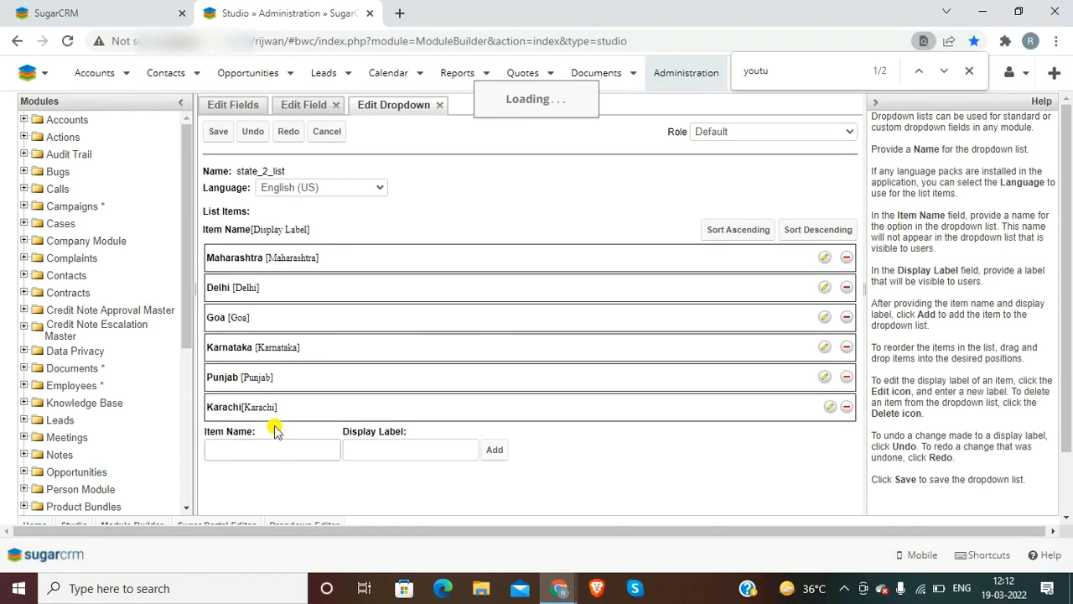
Add an item to state_2_list with Islamabaad as both item name and display label
{"action": "type", "text": "Isla"}
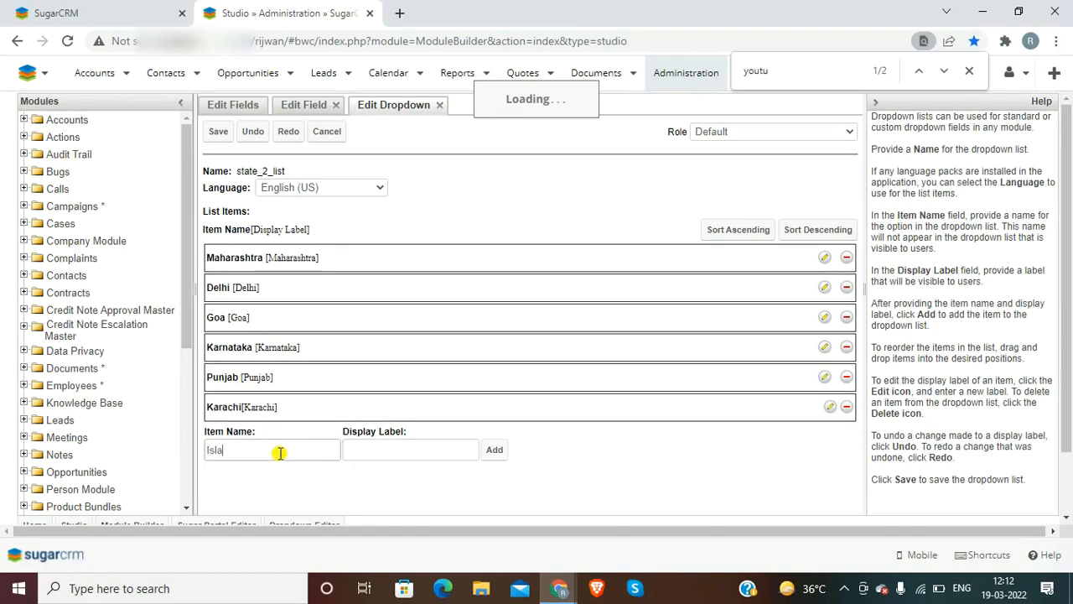
{"action": "type", "text": "mabaad"}
{"action": "key", "text": "ctrl+a"}
{"action": "key", "text": "ctrl+c"}
{"action": "key", "text": "Tab"}
{"action": "key", "text": "ctrl+v"}
{"action": "key", "text": "Return"}
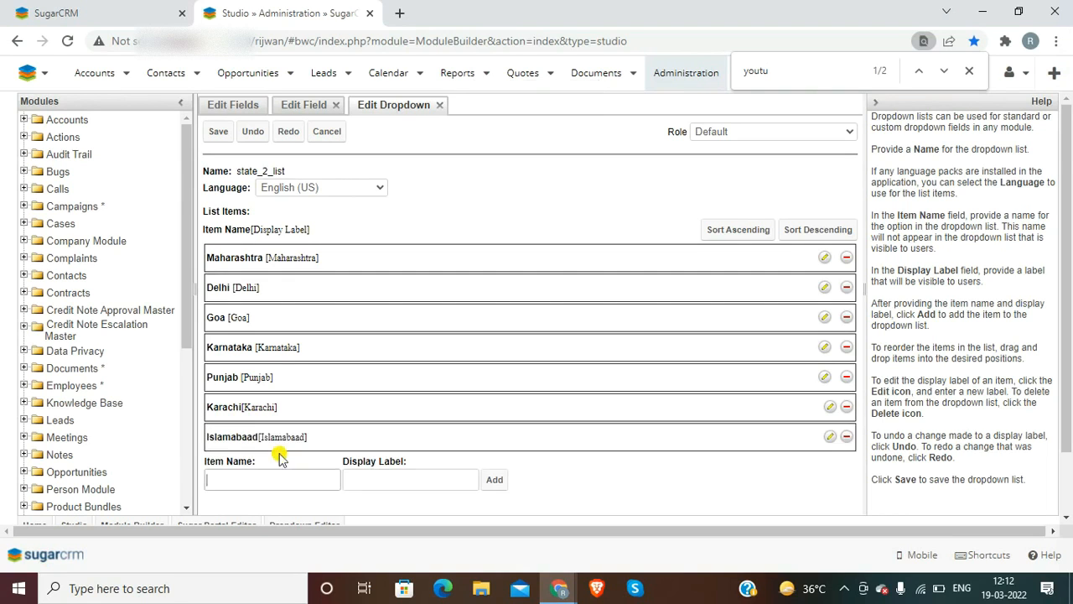
Add an item to state_2_list with Kathmandu as both item name and display label
{"action": "type", "text": "Kathmandu"}
{"action": "key", "text": "ctrl+a"}
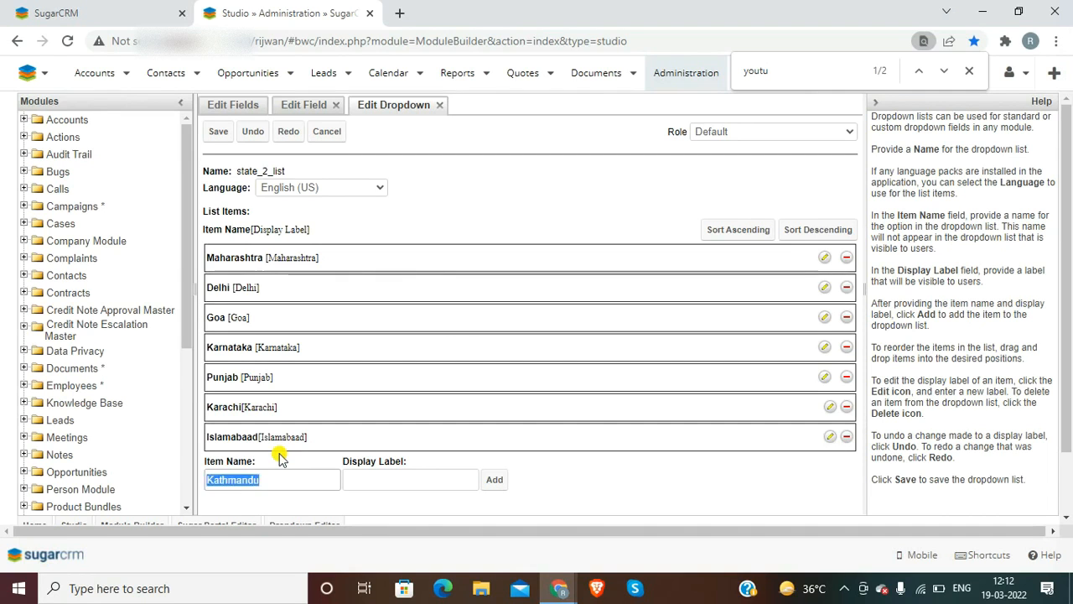
{"action": "key", "text": "ctrl+c"}
{"action": "key", "text": "Tab"}
{"action": "key", "text": "ctrl+v"}
{"action": "key", "text": "Return"}
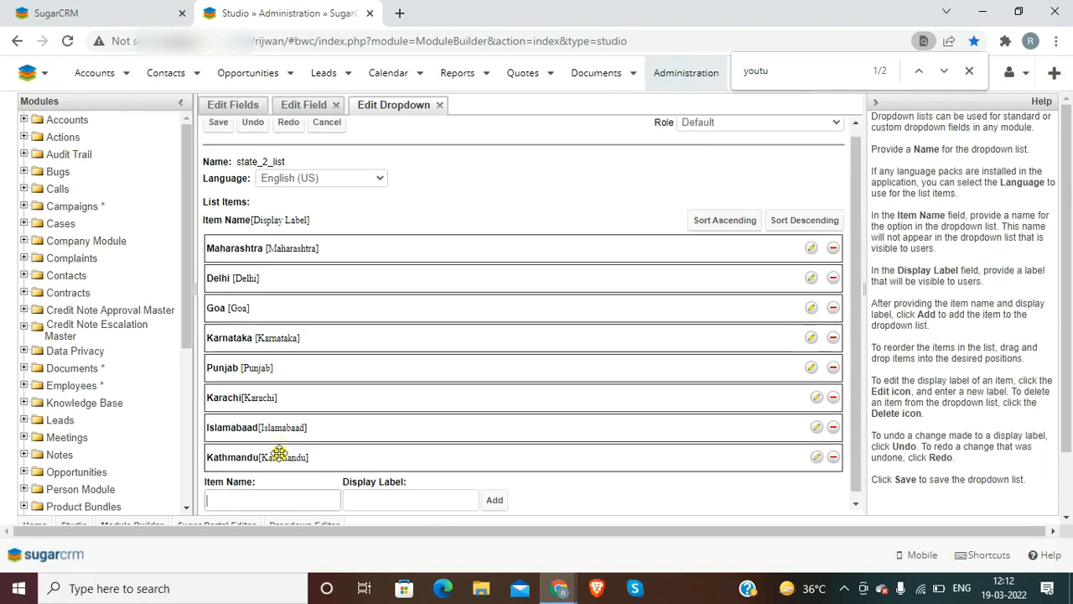
Add an item to state_2_list with Gorkhapur as both item name and display label
{"action": "scroll", "coordinate": [1066, 402], "scroll_direction": "down", "scroll_amount": 2}
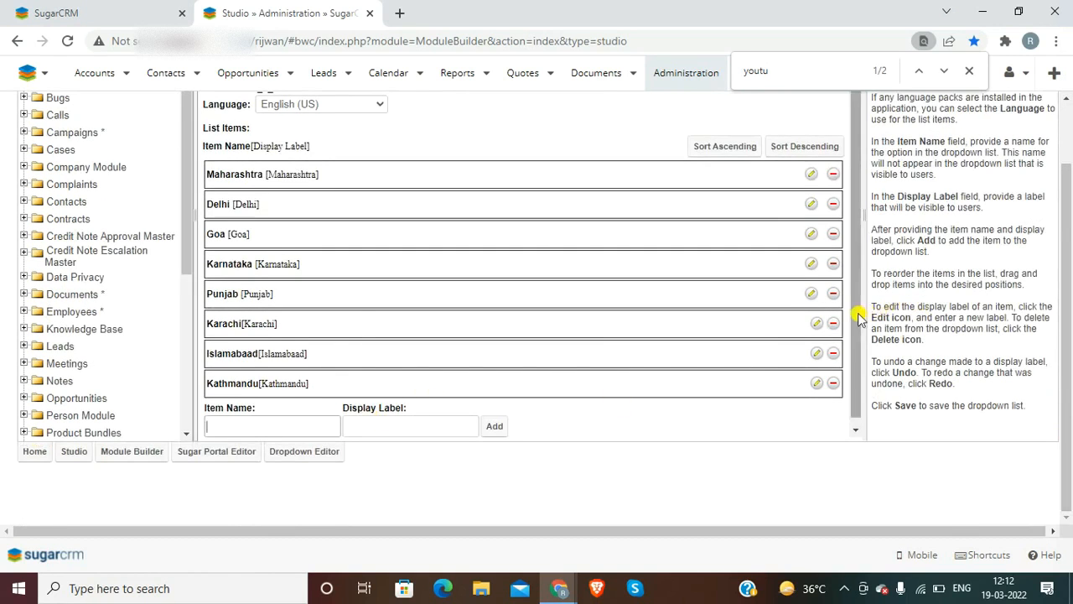
{"action": "scroll", "coordinate": [857, 337], "scroll_direction": "down", "scroll_amount": 1}
{"action": "type", "text": "Go"}
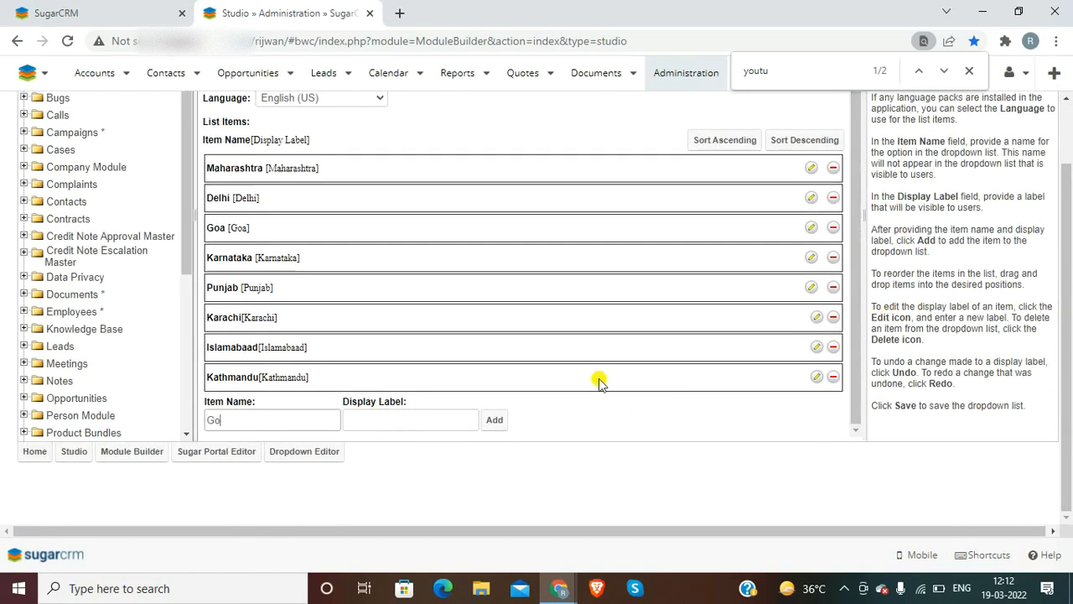
{"action": "type", "text": "rkhapur"}
{"action": "key", "text": "ctrl+a"}
{"action": "key", "text": "ctrl+c"}
{"action": "key", "text": "Tab"}
{"action": "key", "text": "ctrl+v"}
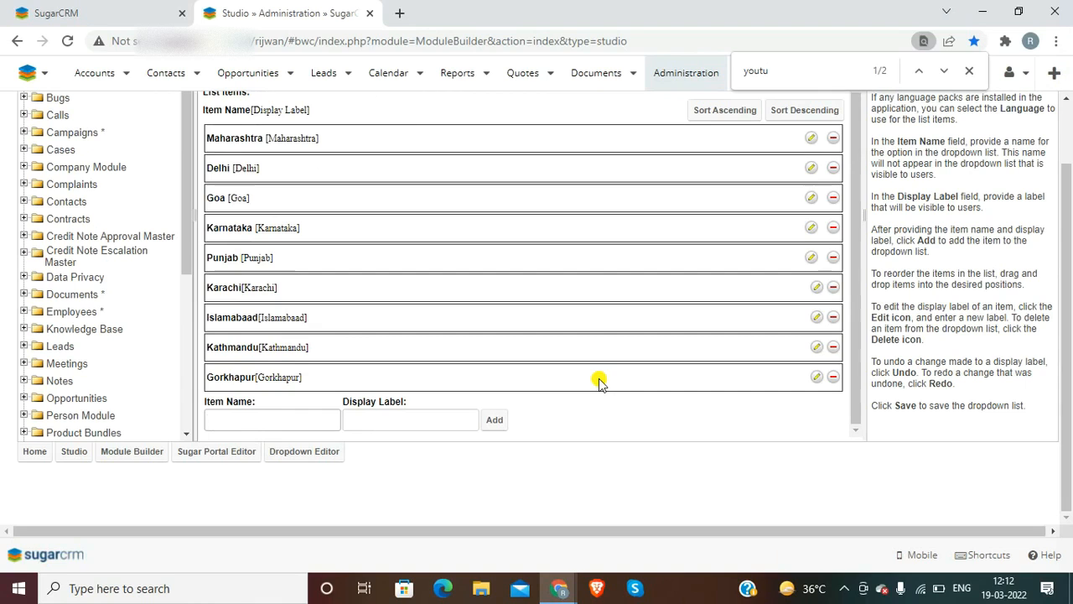
Add an item to state_2_list with Dhaka as both item name and display label
{"action": "left_click", "coordinate": [308, 423]}
{"action": "type", "text": "Dhaka"}
{"action": "key", "text": "ctrl+a"}
{"action": "key", "text": "ctrl+c"}
{"action": "key", "text": "Tab"}
{"action": "key", "text": "ctrl+v"}
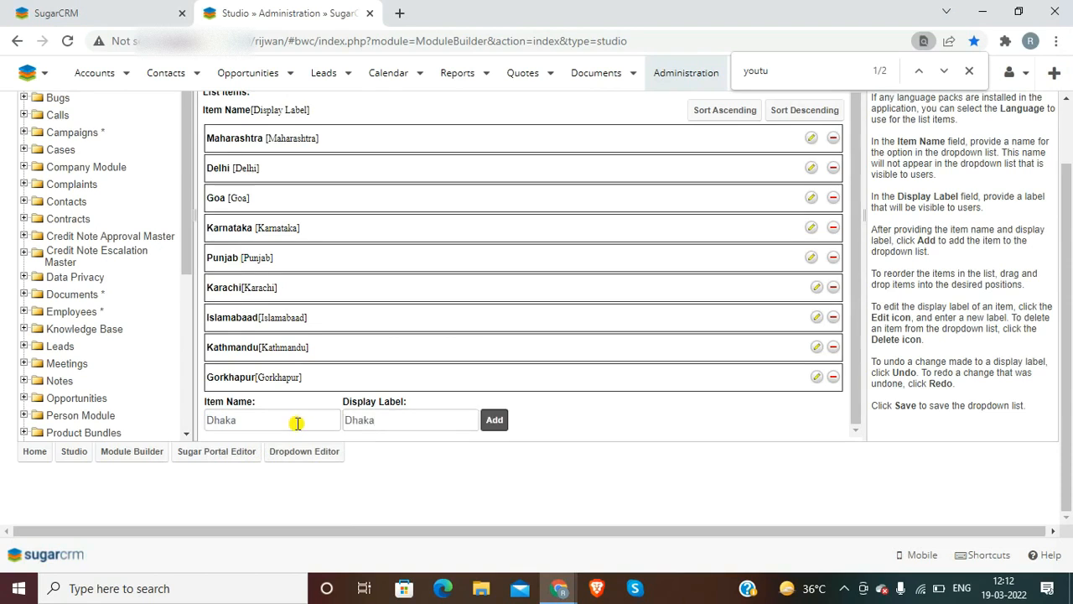
{"action": "key", "text": "Return"}
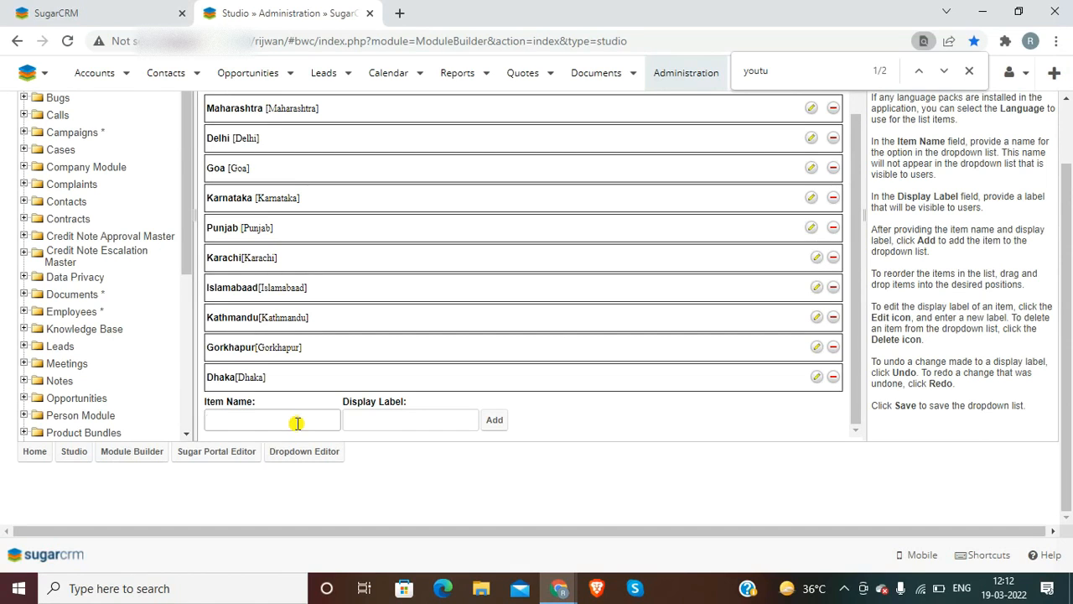
Add an item to state_2_list with New Yourk as both item name and display label
{"action": "type", "text": "New Yourk"}
{"action": "key", "text": "ctrl+a"}
{"action": "key", "text": "ctrl+c"}
{"action": "key", "text": "Tab"}
{"action": "key", "text": "ctrl+v"}
{"action": "key", "text": "Return"}
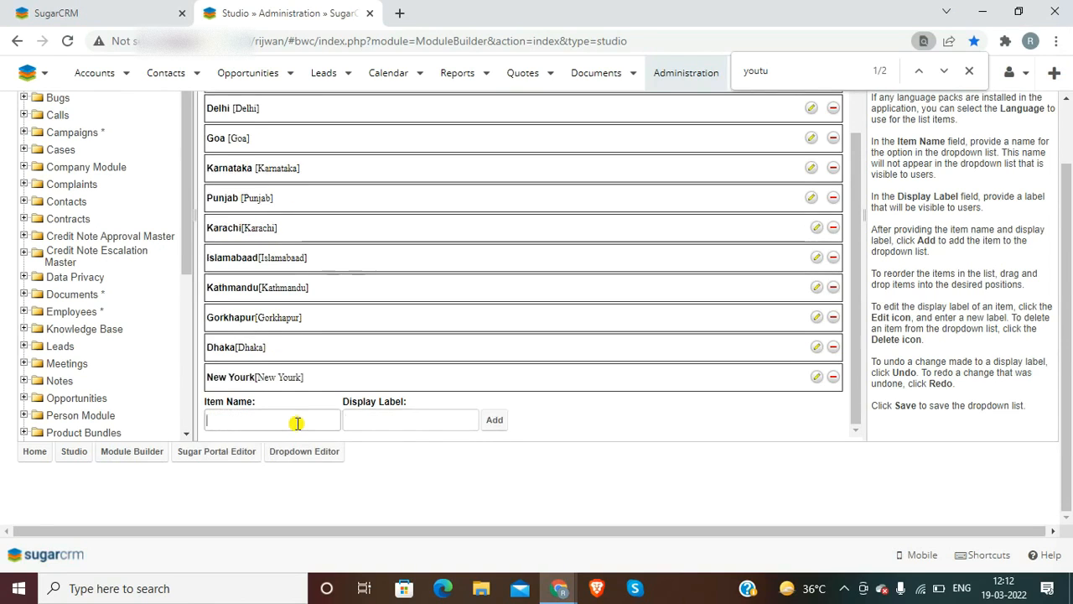
Add an item with Dubai as both item name and display label, and save the state_2_list dropdown
{"action": "type", "text": "Dubai"}
{"action": "key", "text": "ctrl+a"}
{"action": "key", "text": "ctrl+c"}
{"action": "key", "text": "Tab"}
{"action": "key", "text": "ctrl+v"}
{"action": "key", "text": "Return"}
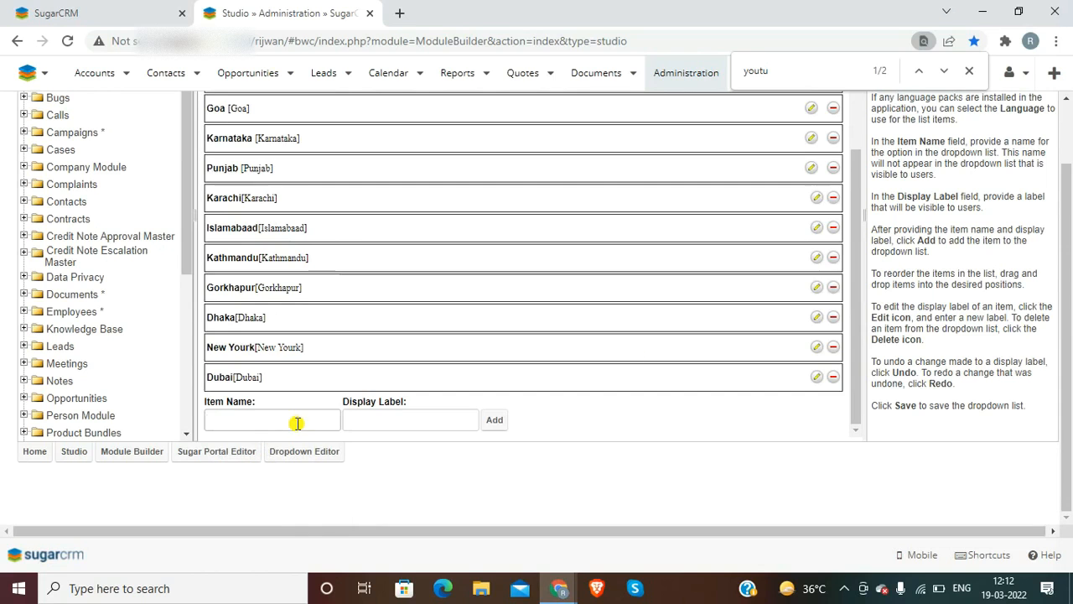
{"action": "scroll", "coordinate": [1070, 350], "scroll_direction": "up", "scroll_amount": 1}
{"action": "scroll", "coordinate": [1070, 350], "scroll_direction": "up", "scroll_amount": 1}
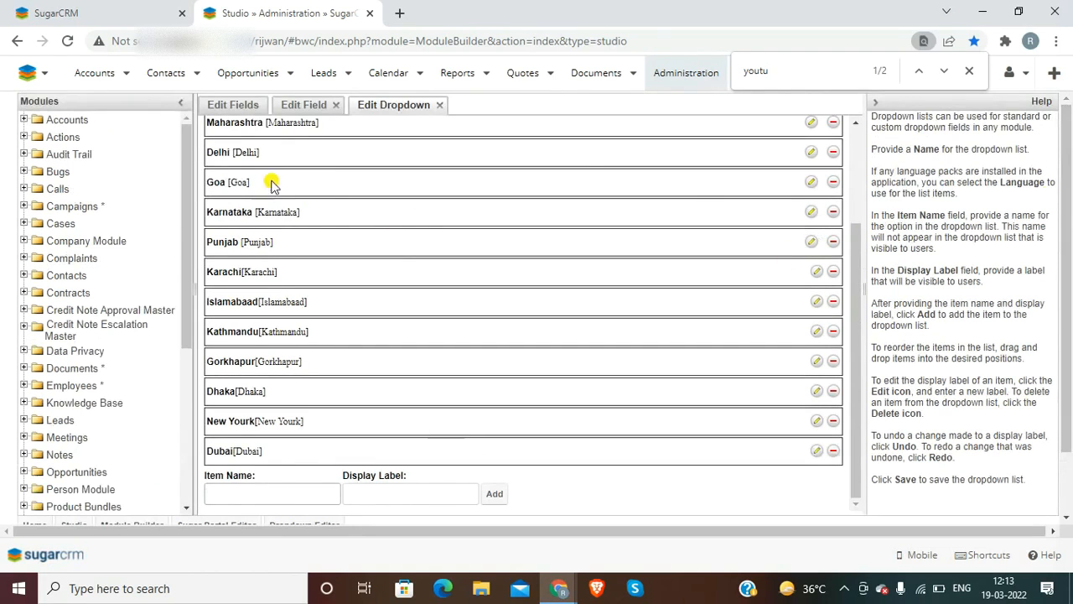
{"action": "left_click_drag", "start_coordinate": [855, 244], "coordinate": [856, 163]}
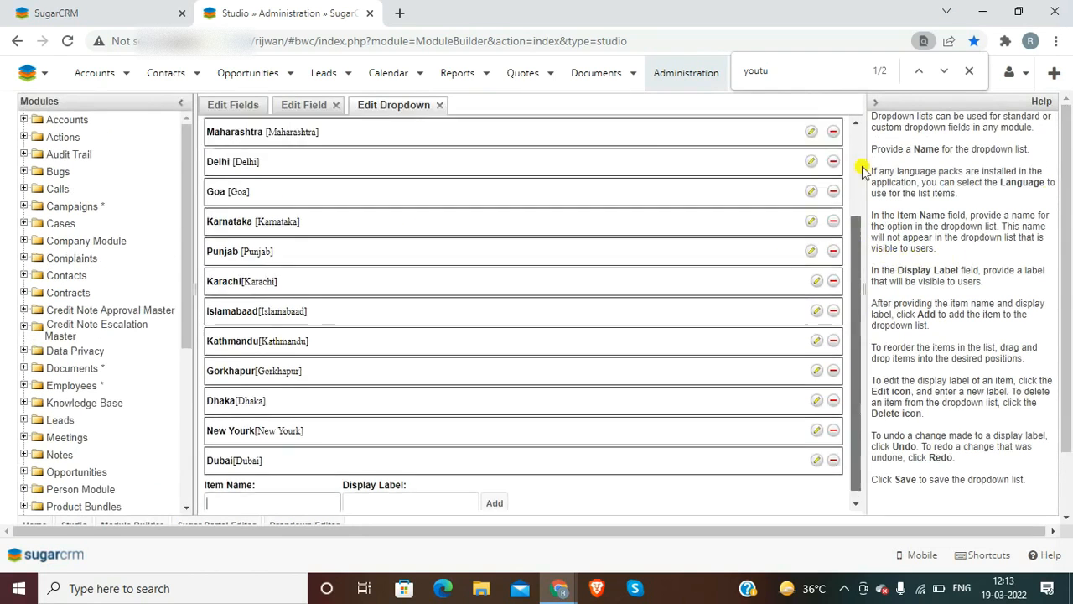
{"action": "left_click", "coordinate": [218, 132]}
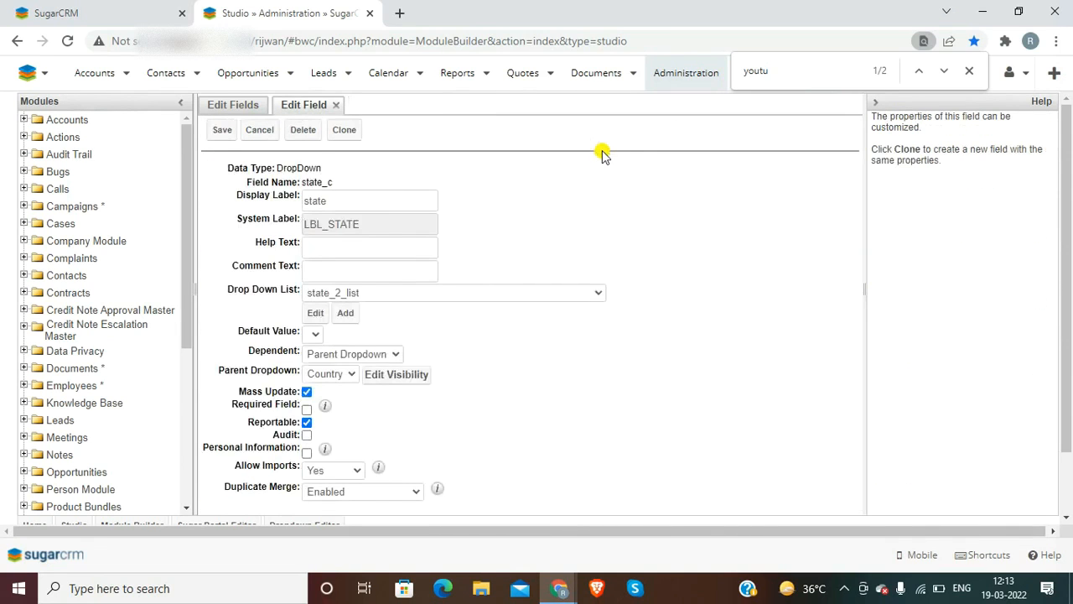
In the state field's visibility settings, make Karachi and Islamabaad available under Pakistan, and Kathmandu and Gorkhapur under Nepal
{"action": "left_click", "coordinate": [390, 378]}
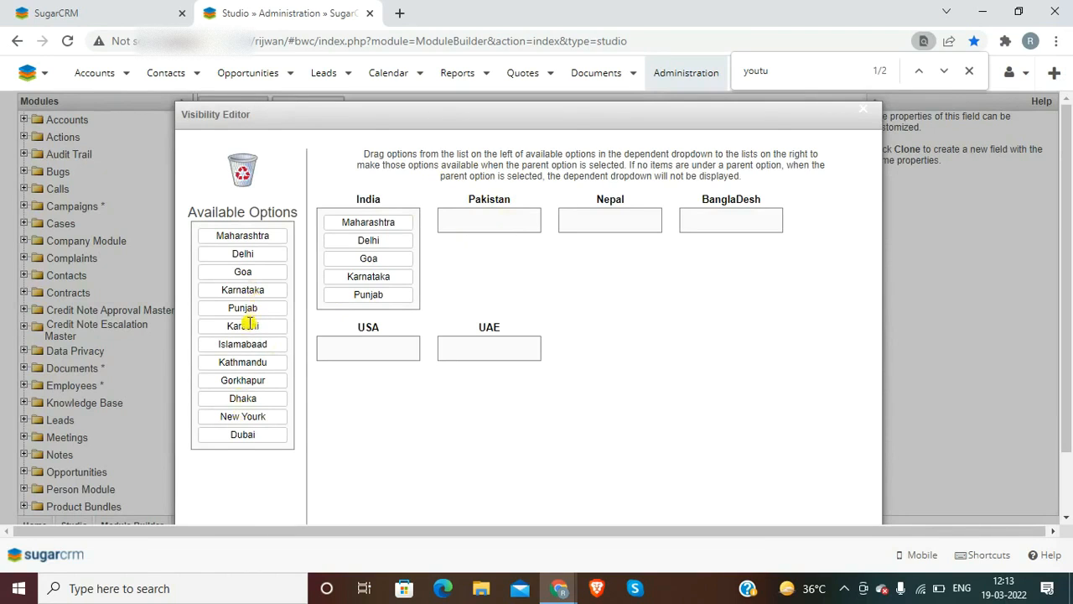
{"action": "left_click_drag", "start_coordinate": [248, 327], "coordinate": [475, 221]}
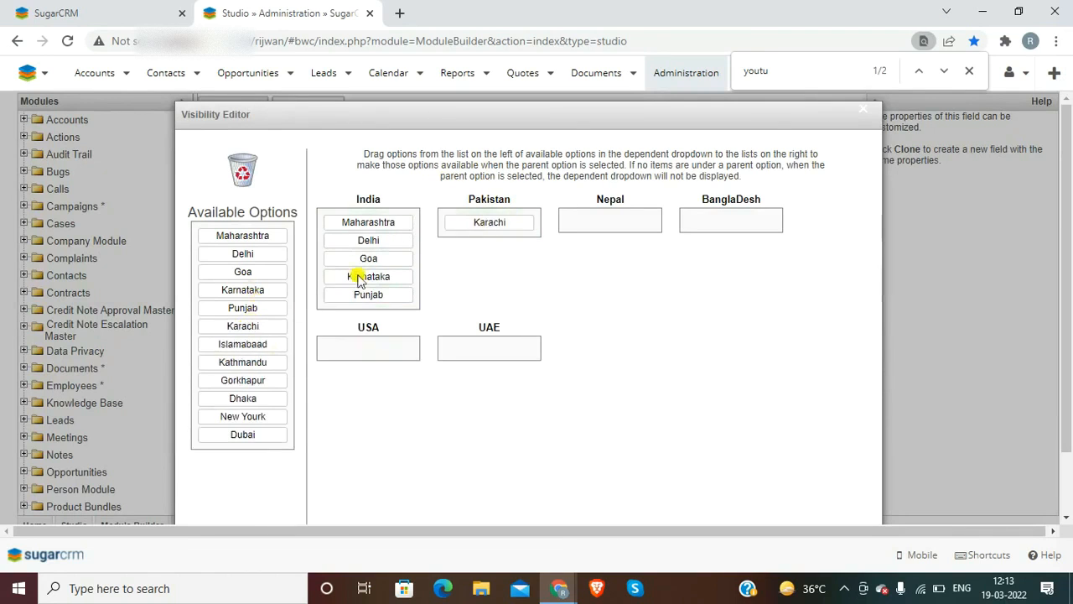
{"action": "left_click_drag", "start_coordinate": [241, 343], "coordinate": [520, 240]}
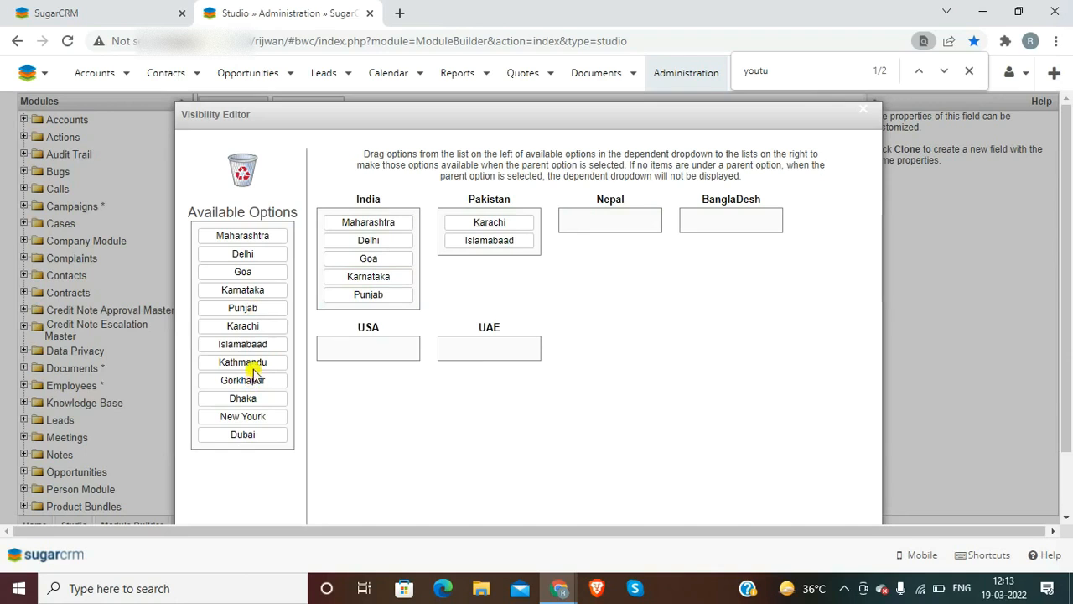
{"action": "left_click_drag", "start_coordinate": [254, 361], "coordinate": [628, 223]}
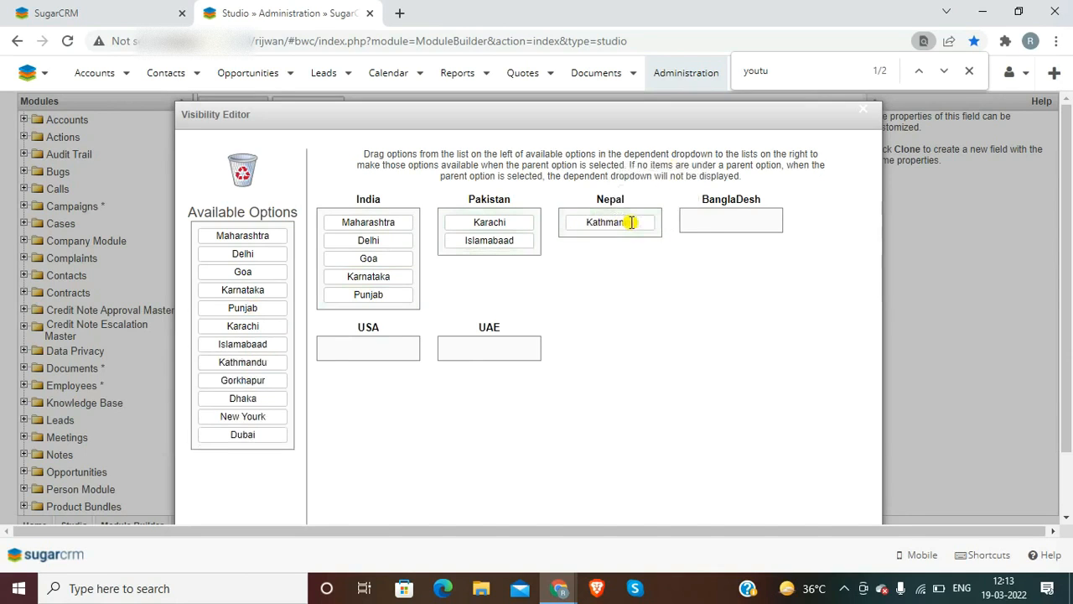
{"action": "left_click_drag", "start_coordinate": [234, 380], "coordinate": [627, 237]}
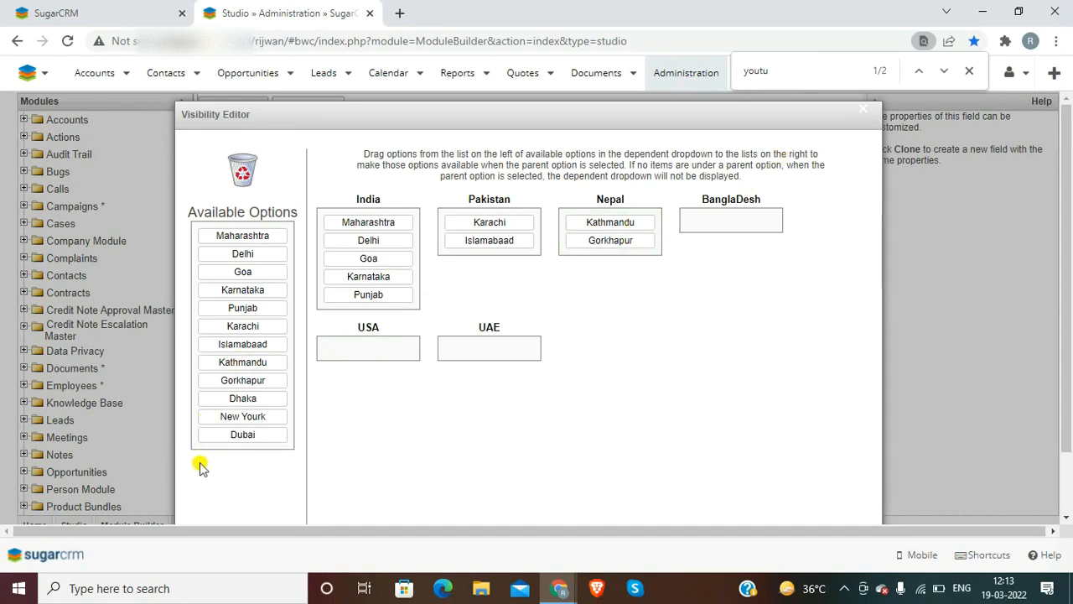
Make Dhaka available under BanglaDesh, New Yourk under USA and Dubai under UAE, and save the visibility mapping
{"action": "left_click_drag", "start_coordinate": [248, 398], "coordinate": [745, 223]}
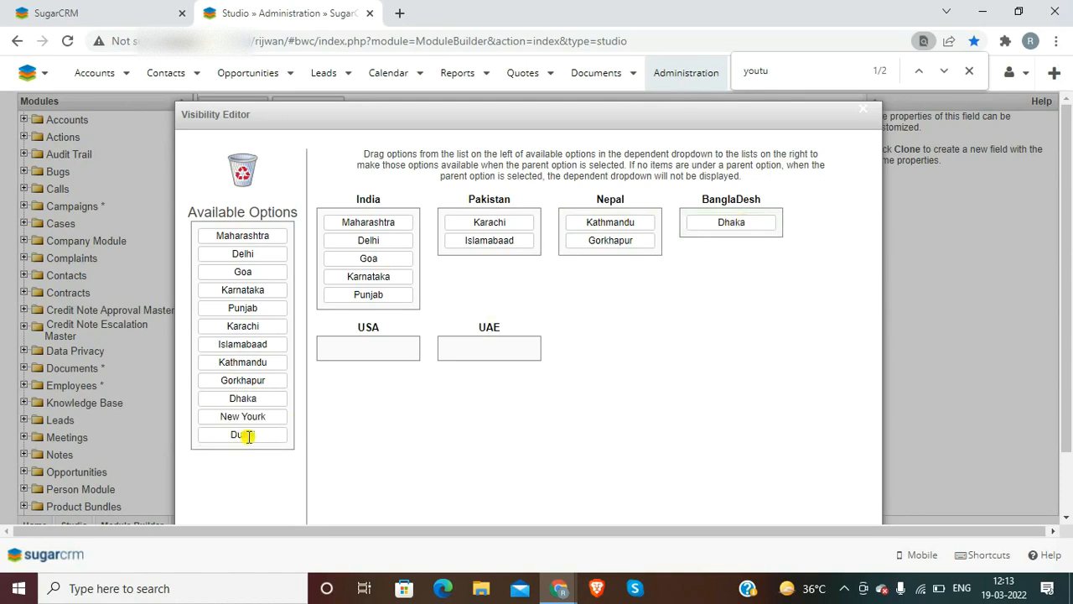
{"action": "left_click_drag", "start_coordinate": [245, 416], "coordinate": [366, 350]}
{"action": "left_click_drag", "start_coordinate": [238, 433], "coordinate": [510, 337]}
{"action": "scroll", "coordinate": [1070, 260], "scroll_direction": "down", "scroll_amount": 2}
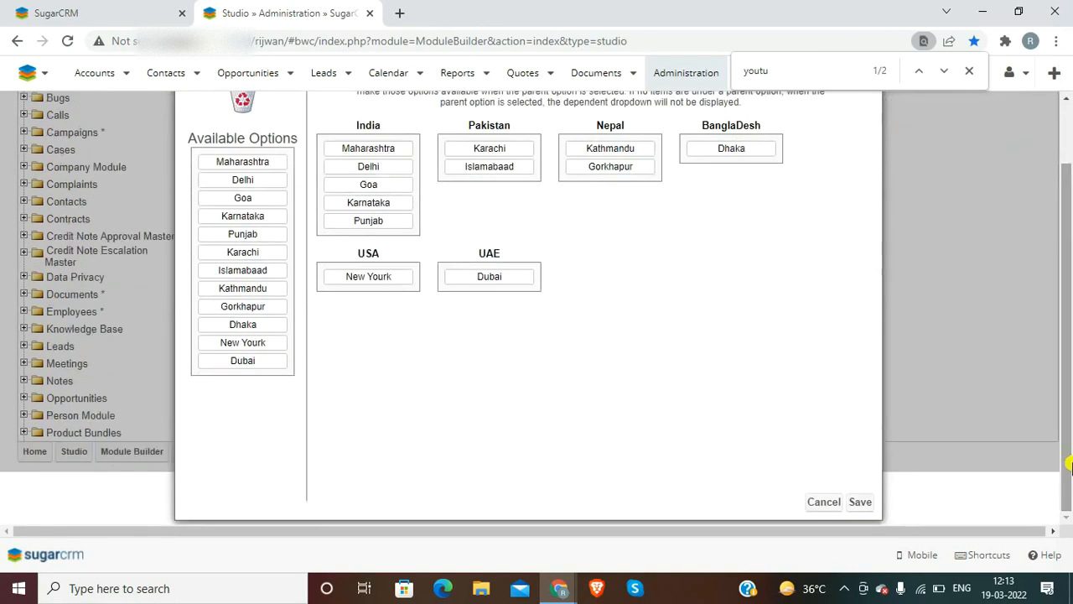
{"action": "left_click", "coordinate": [859, 500]}
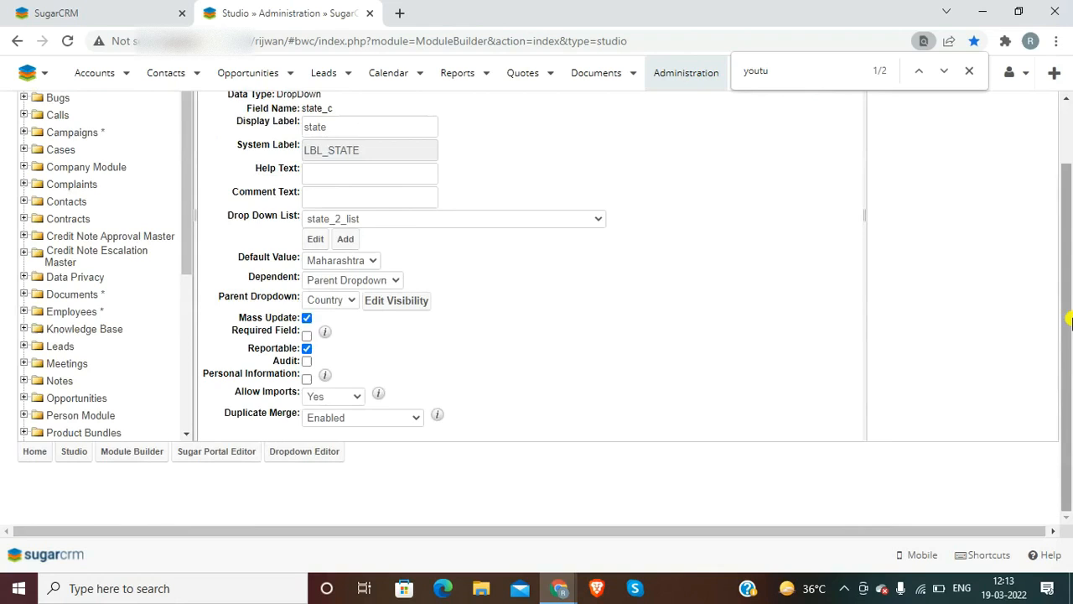
Review the default value options of the state field
{"action": "scroll", "coordinate": [1068, 356], "scroll_direction": "up", "scroll_amount": 2}
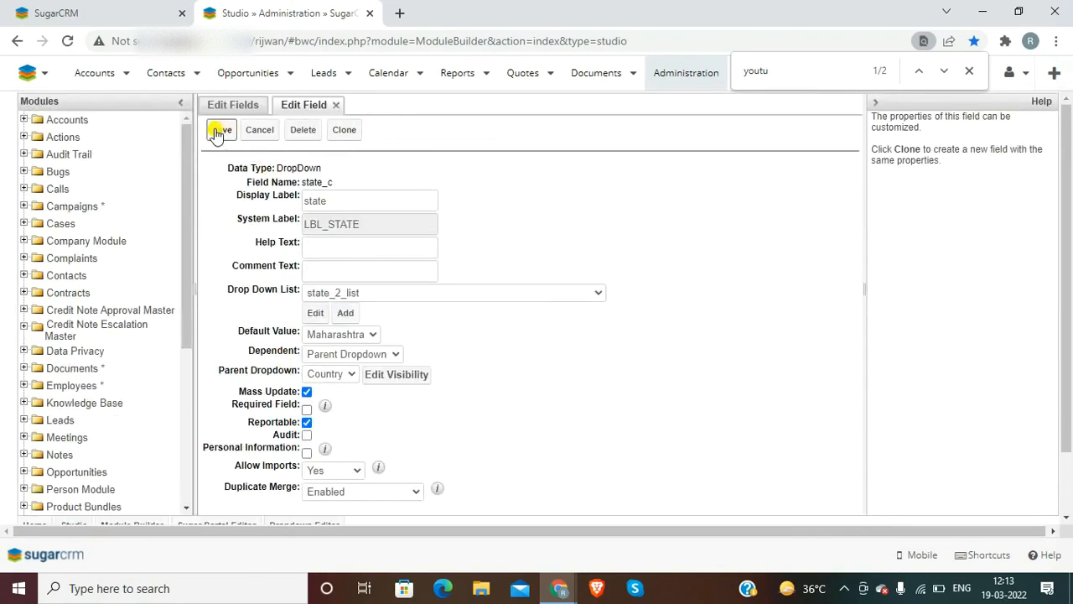
{"action": "left_click", "coordinate": [362, 334]}
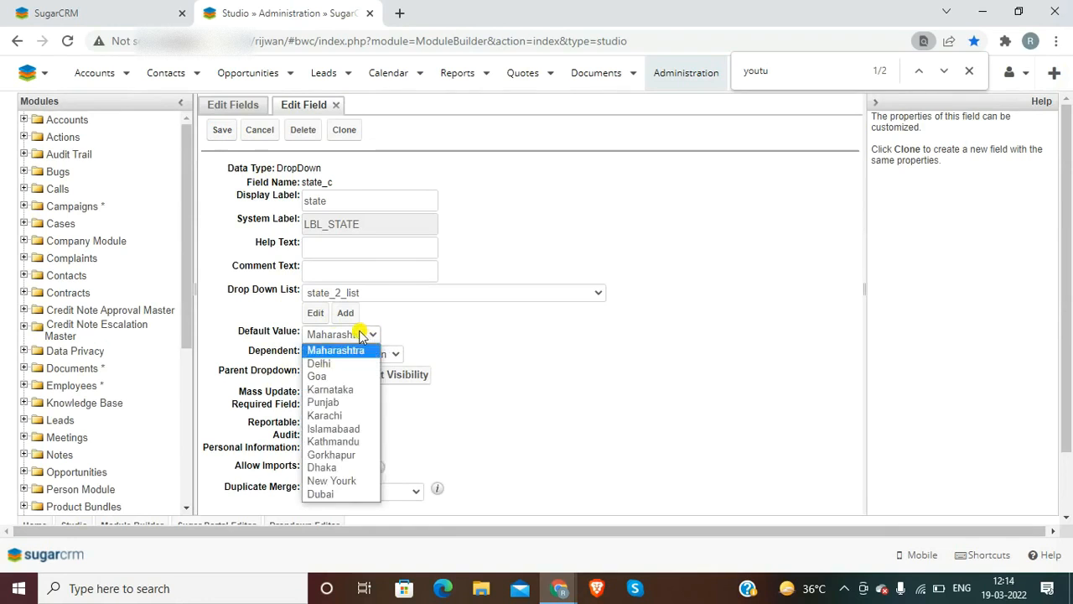
{"action": "left_click", "coordinate": [362, 333]}
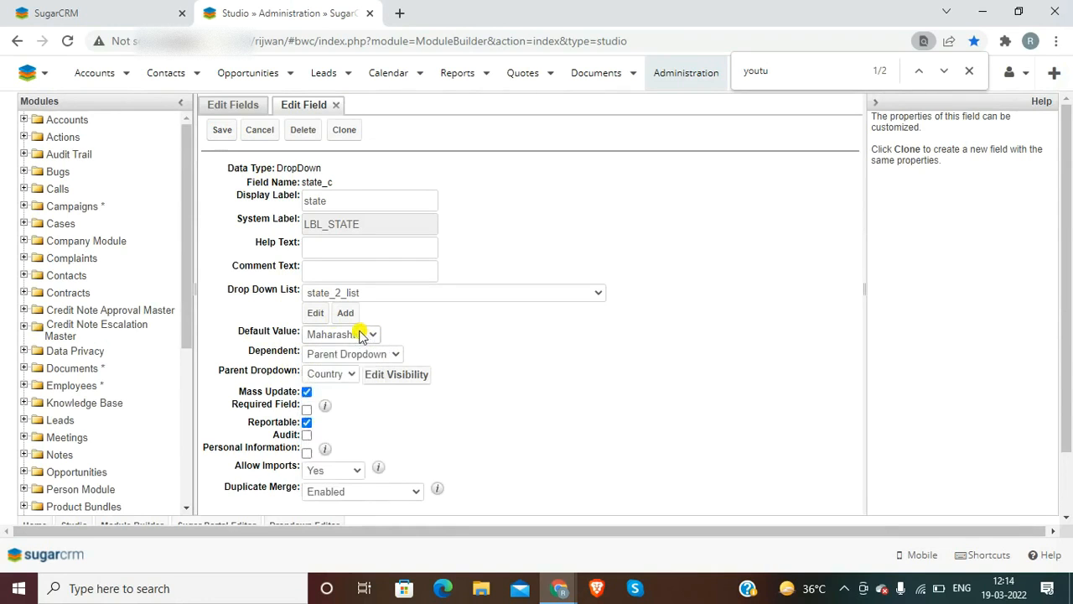
Save the state field and expand the Youtube Practice module's layouts in the Studio module tree
{"action": "left_click", "coordinate": [222, 135]}
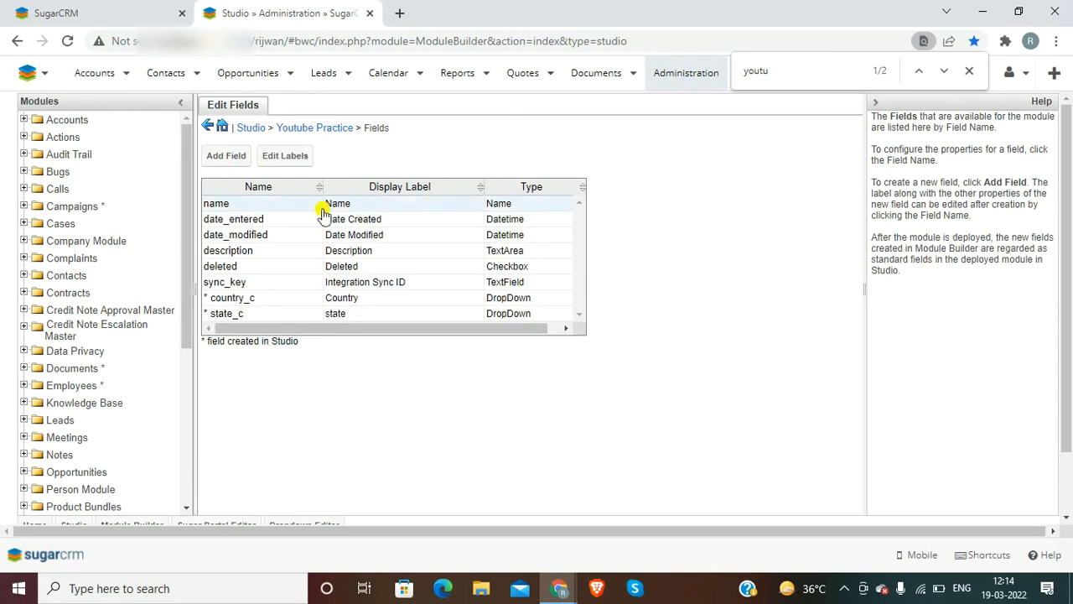
{"action": "left_click_drag", "start_coordinate": [183, 238], "coordinate": [173, 493]}
{"action": "left_click", "coordinate": [24, 506]}
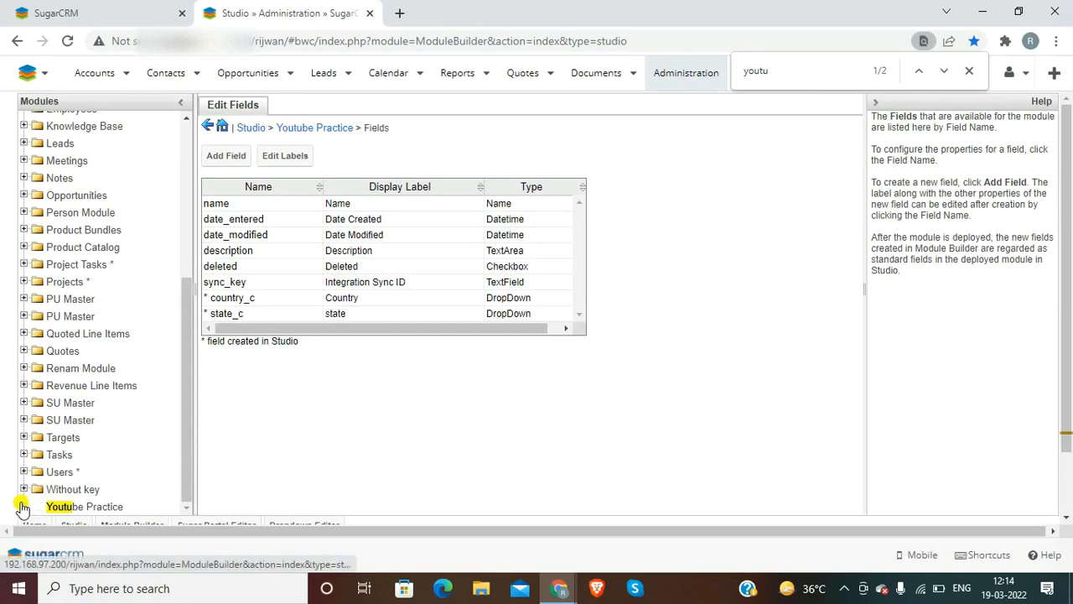
{"action": "left_click_drag", "start_coordinate": [185, 384], "coordinate": [174, 486]}
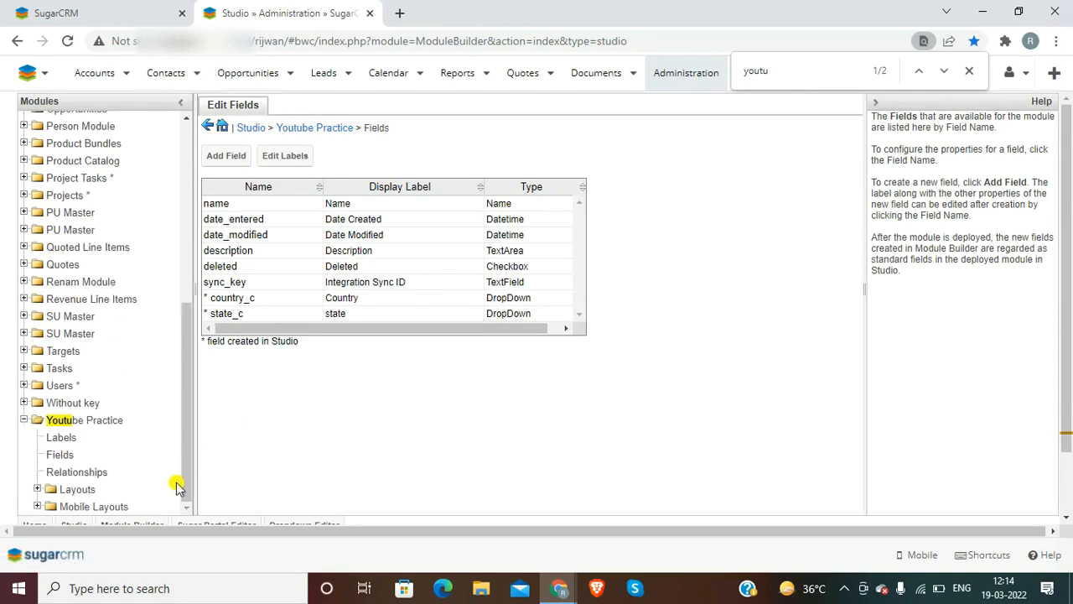
{"action": "left_click", "coordinate": [37, 489]}
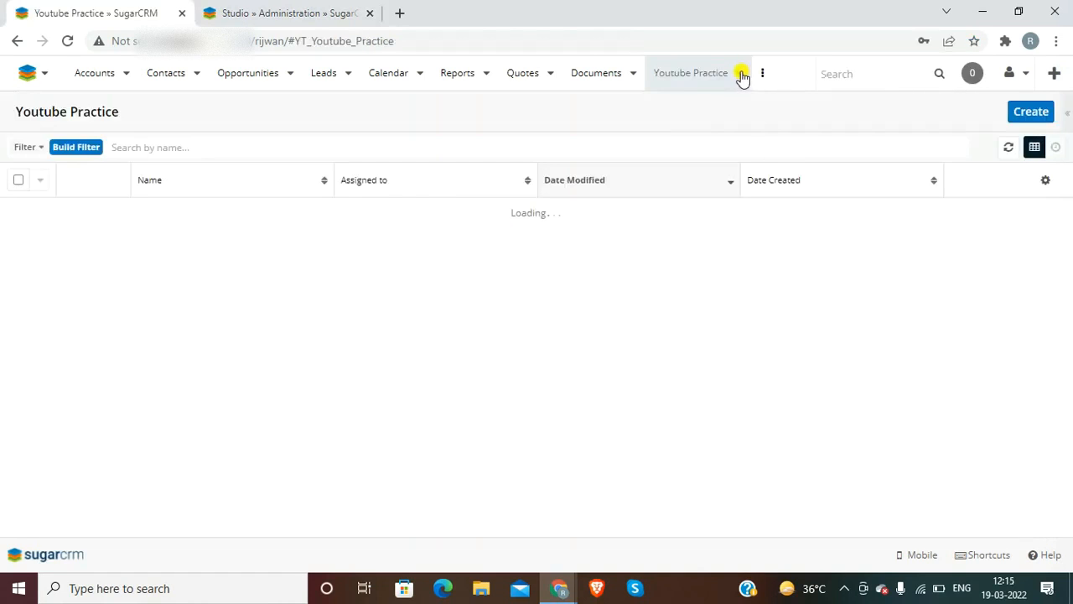
Open a new Youtube Practice record form to check which fields its layout contains
{"action": "left_click", "coordinate": [741, 75]}
{"action": "left_click", "coordinate": [730, 104]}
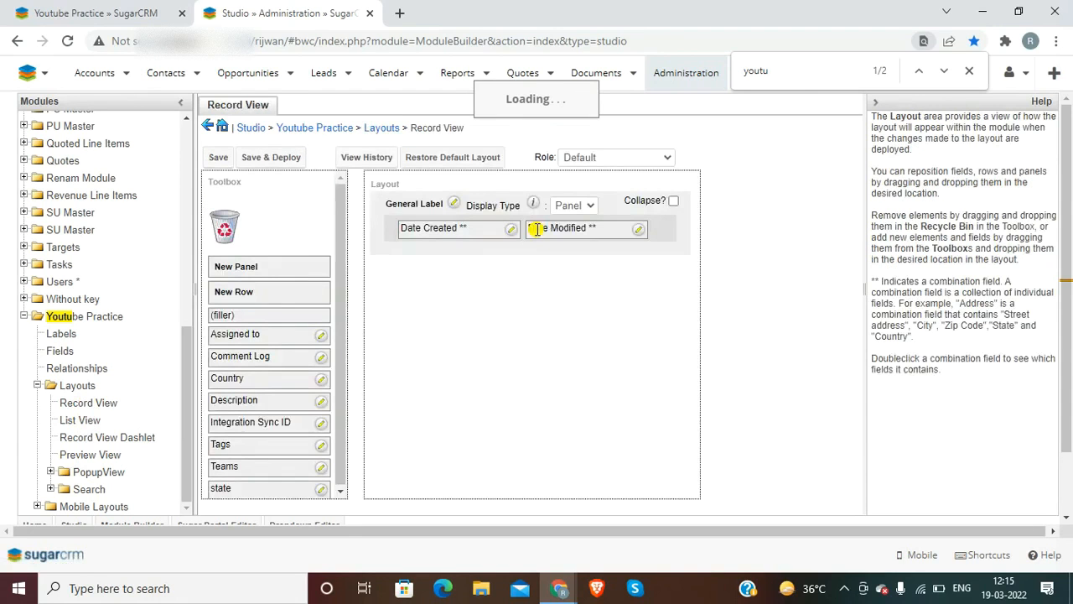
In the Record View layout, add a row above Date Created, place Country and state in it, and save and deploy despite the missing team_name field
{"action": "left_click_drag", "start_coordinate": [253, 291], "coordinate": [487, 249]}
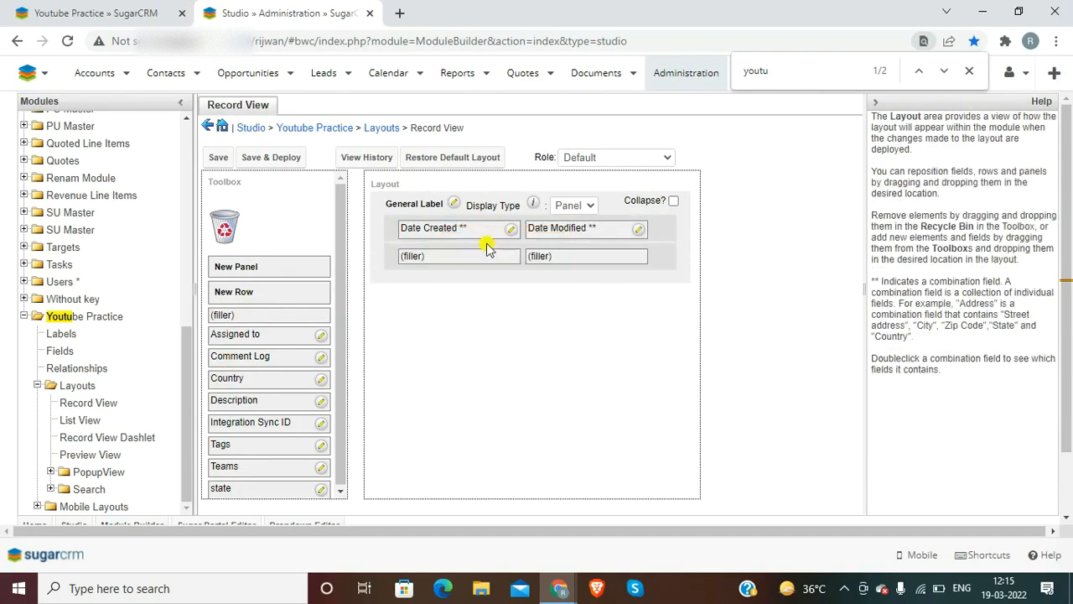
{"action": "left_click_drag", "start_coordinate": [387, 256], "coordinate": [385, 229]}
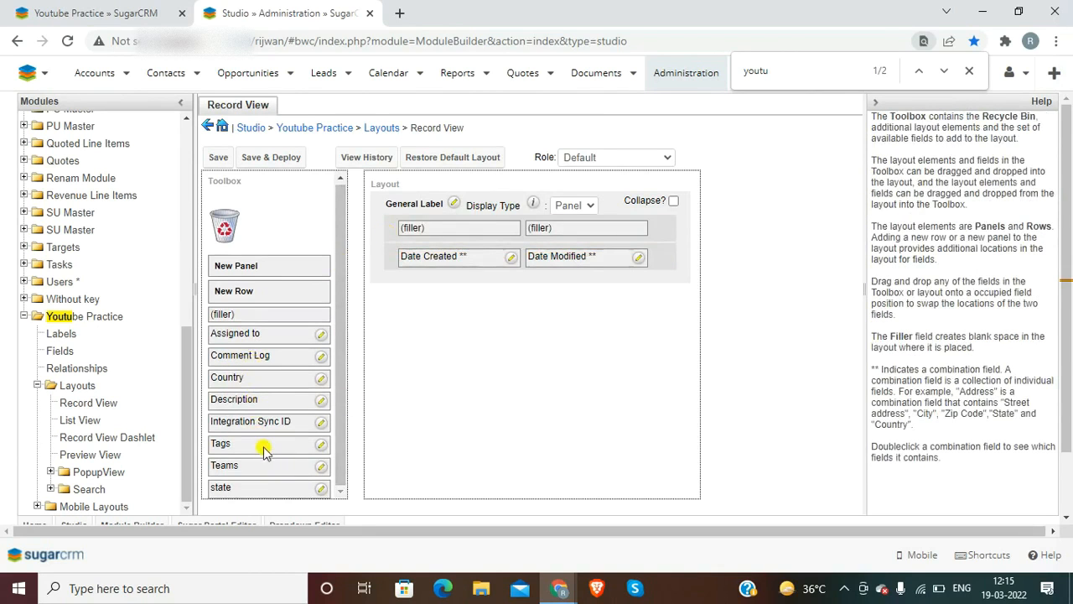
{"action": "left_click_drag", "start_coordinate": [257, 490], "coordinate": [566, 231]}
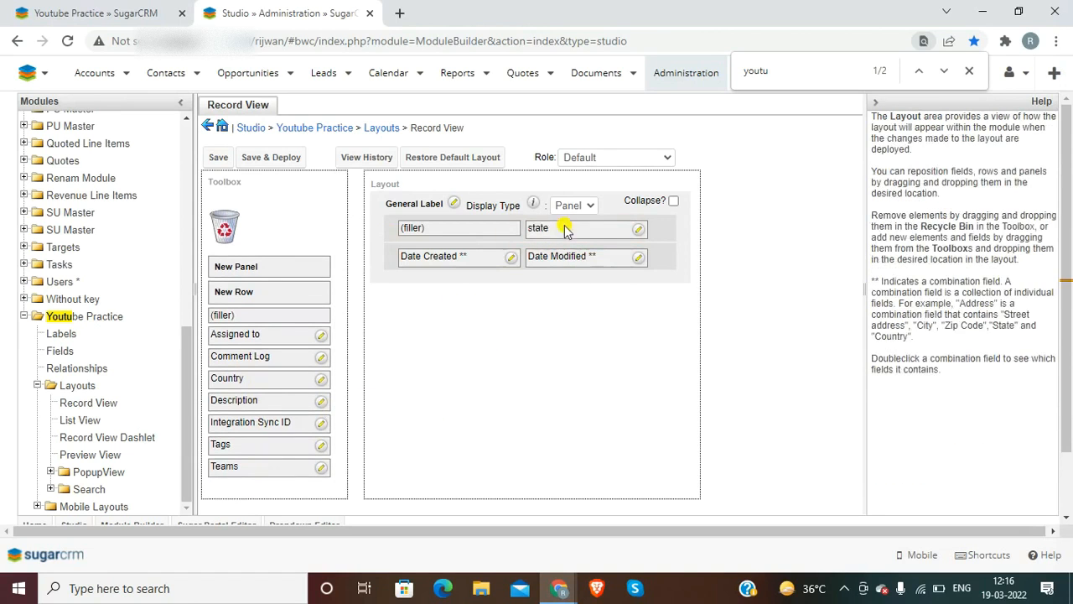
{"action": "left_click_drag", "start_coordinate": [264, 379], "coordinate": [407, 232]}
{"action": "left_click", "coordinate": [268, 157]}
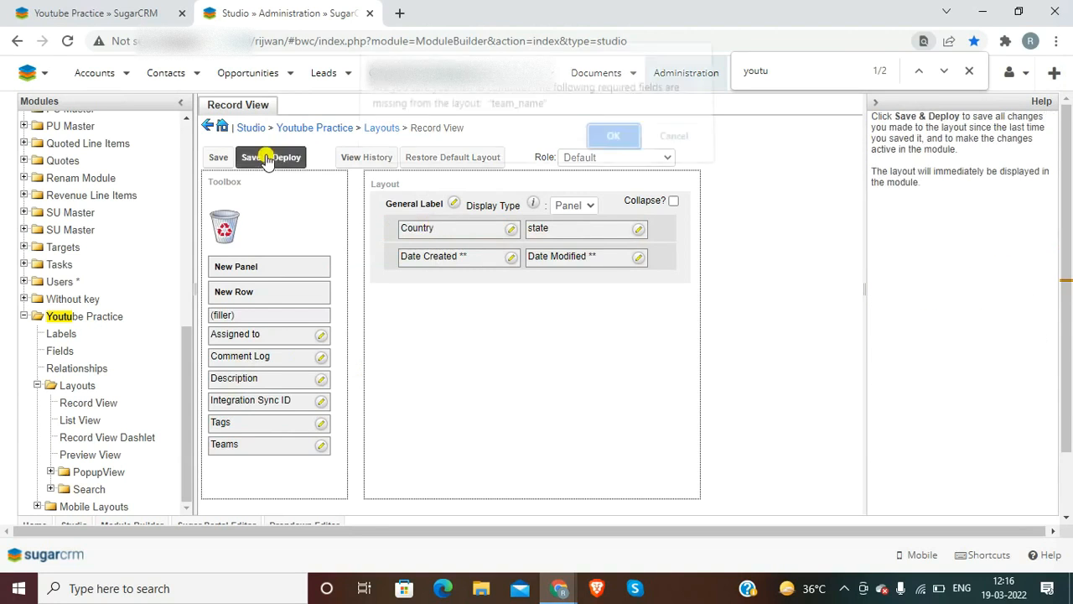
{"action": "left_click", "coordinate": [609, 138]}
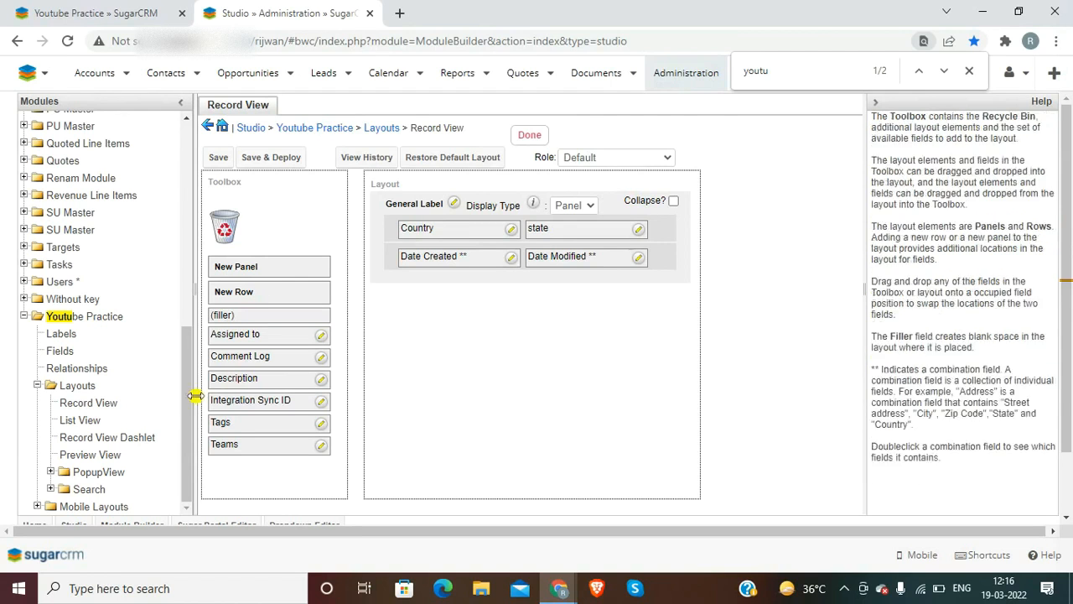
Open the Youtube Practice List View layout and move Assigned to and Date Modified from the Default fields to Hidden
{"action": "left_click", "coordinate": [82, 406]}
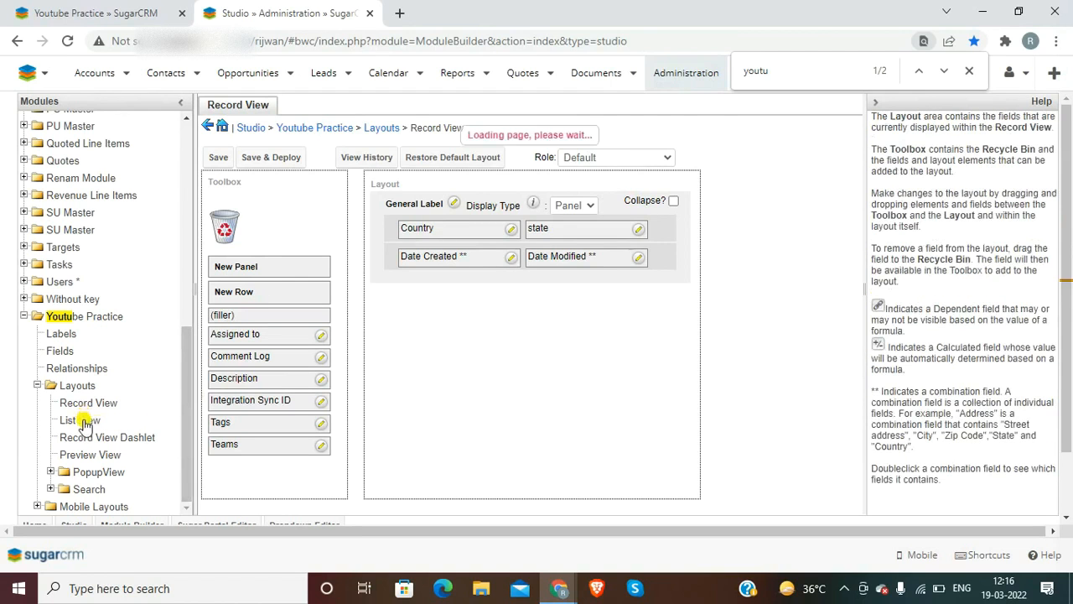
{"action": "left_click", "coordinate": [84, 422]}
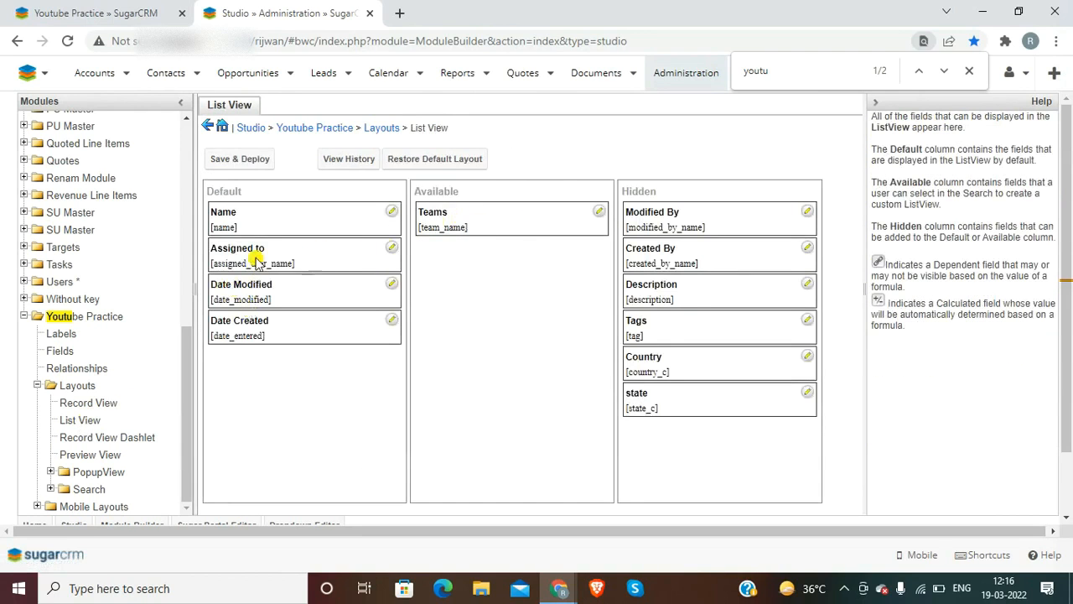
{"action": "left_click_drag", "start_coordinate": [249, 260], "coordinate": [709, 335]}
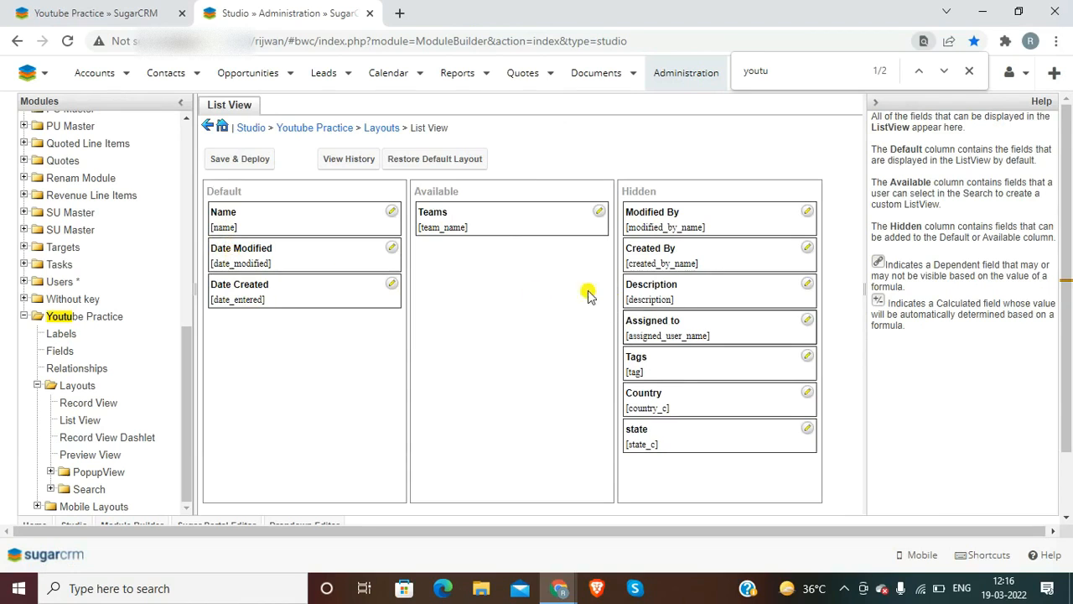
{"action": "left_click_drag", "start_coordinate": [263, 249], "coordinate": [701, 295]}
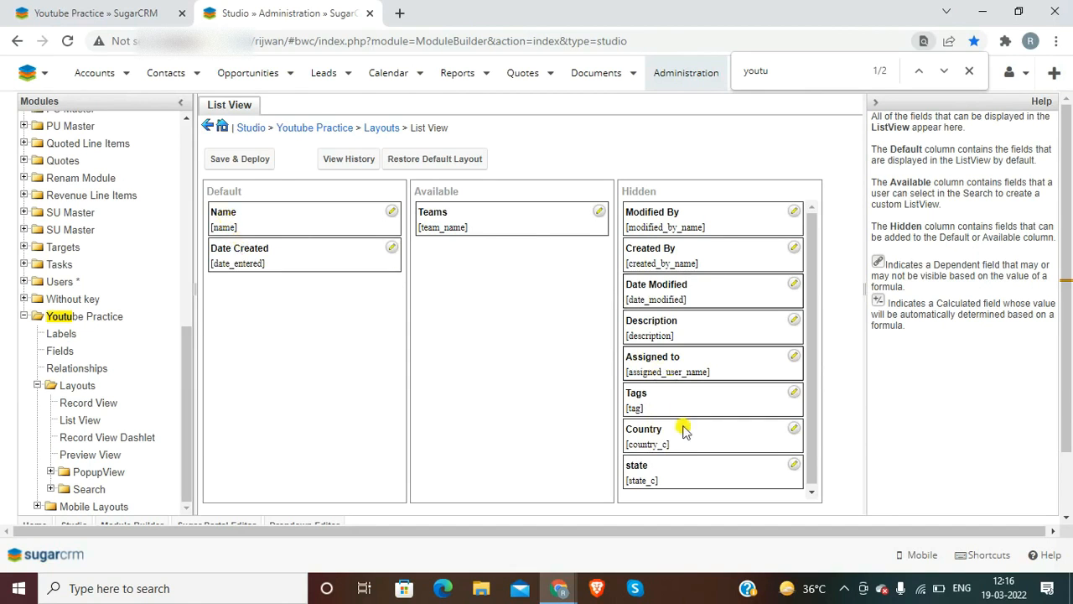
Make Country and state default list fields between Name and Date Created, and save and deploy the list layout
{"action": "left_click_drag", "start_coordinate": [683, 430], "coordinate": [263, 240]}
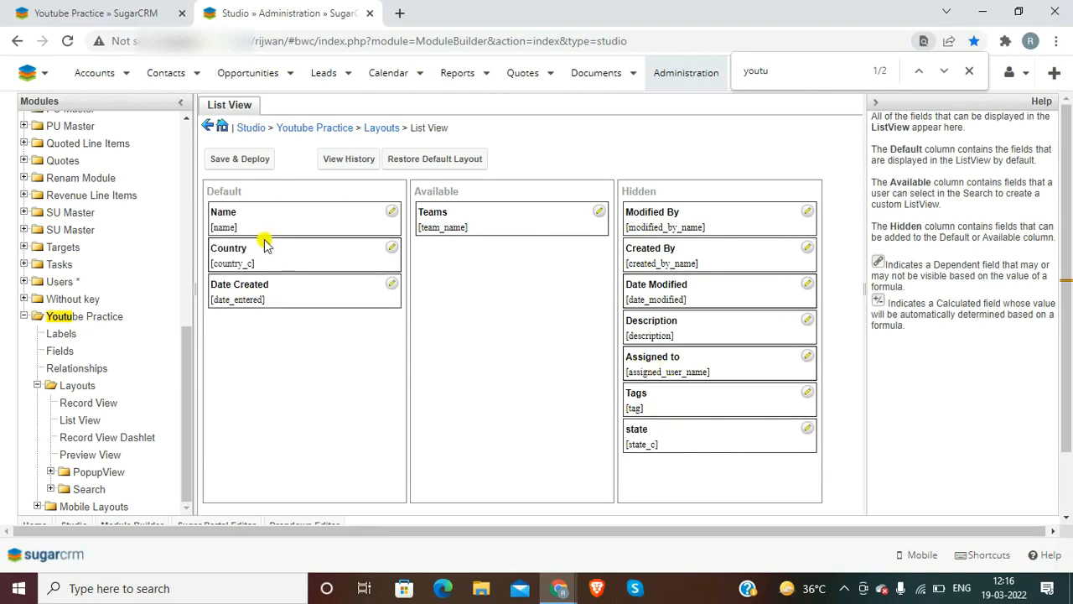
{"action": "left_click_drag", "start_coordinate": [673, 434], "coordinate": [246, 282]}
{"action": "left_click", "coordinate": [239, 161]}
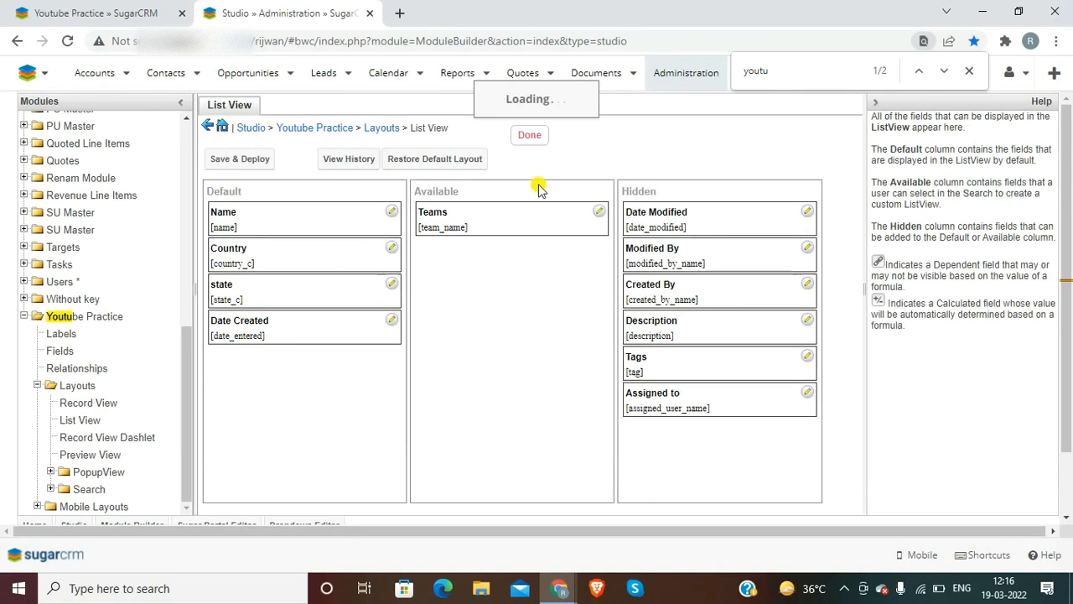
Discard the blank Youtube Practice record and reload the module's list to check its columns
{"action": "key", "text": "ctrl+Page_Up"}
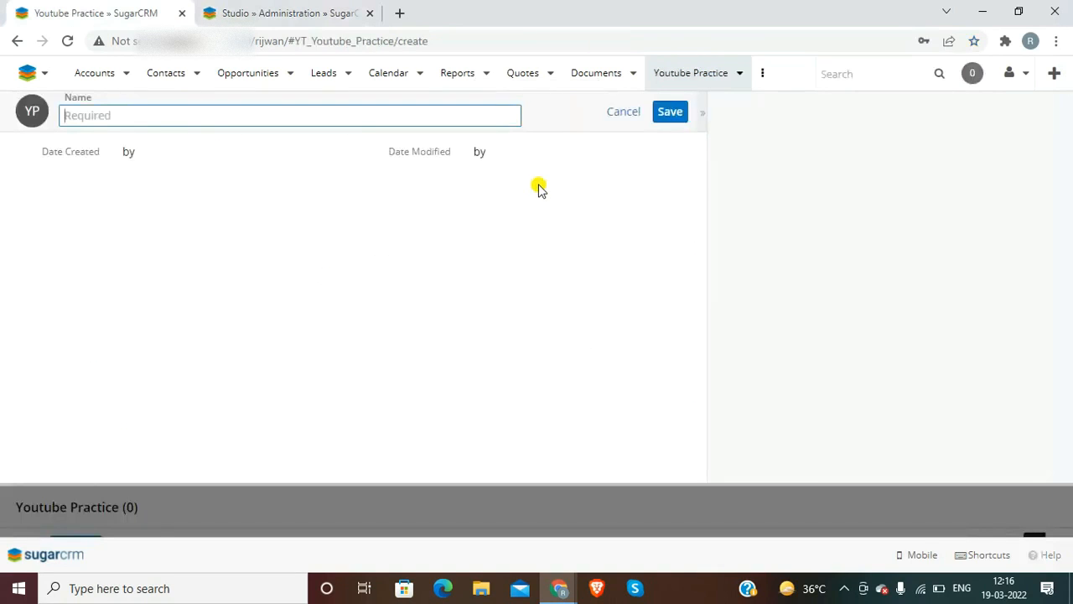
{"action": "left_click", "coordinate": [621, 112]}
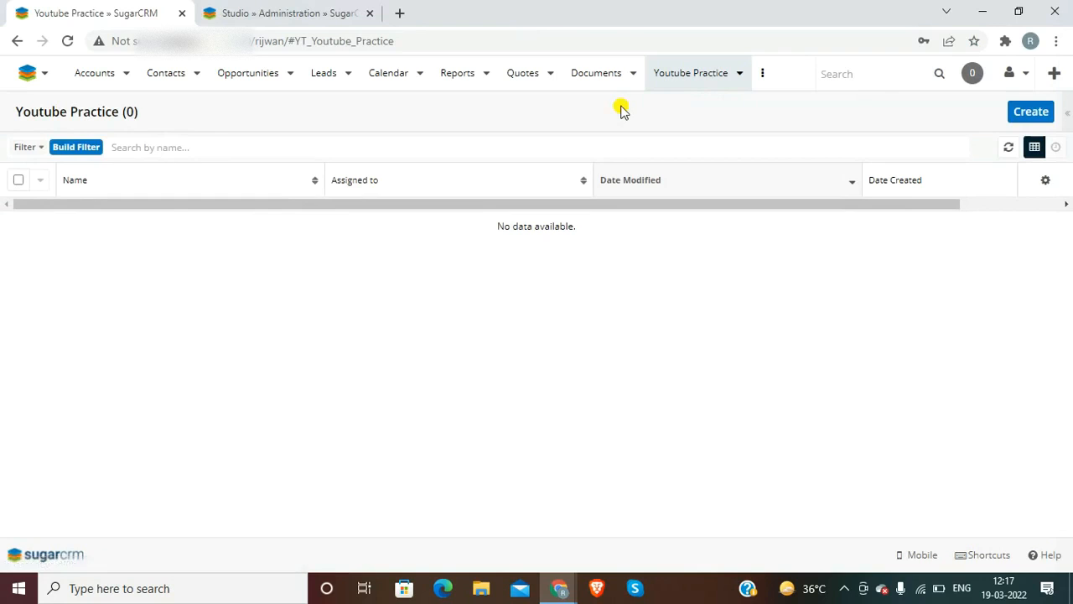
{"action": "left_click", "coordinate": [687, 84]}
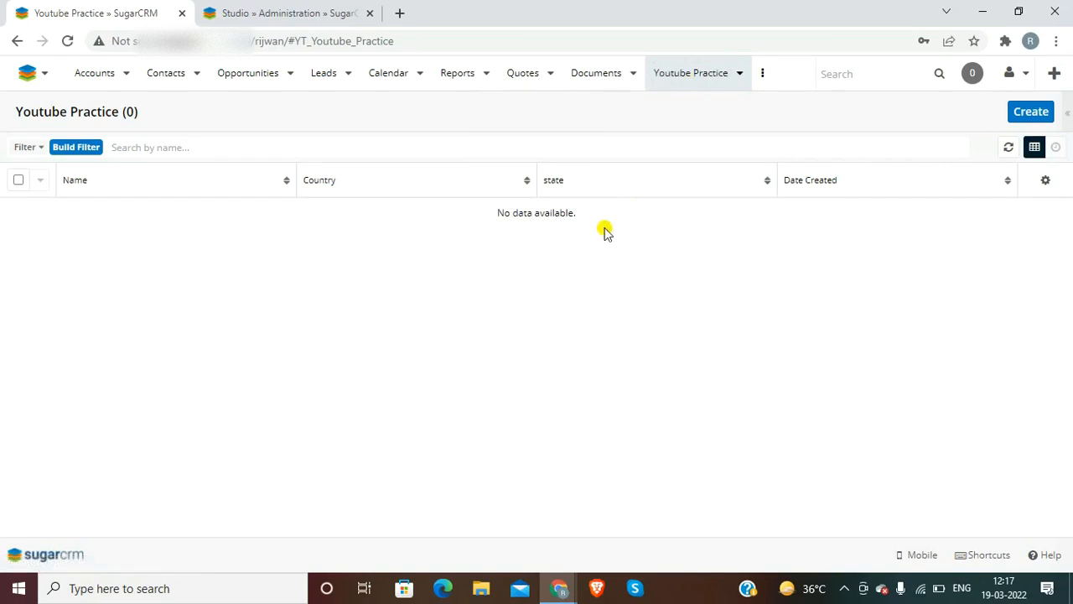
Compare the Youtube Practice list with its Studio list layout, showing the available Teams column and hiding it again
{"action": "left_click", "coordinate": [303, 10]}
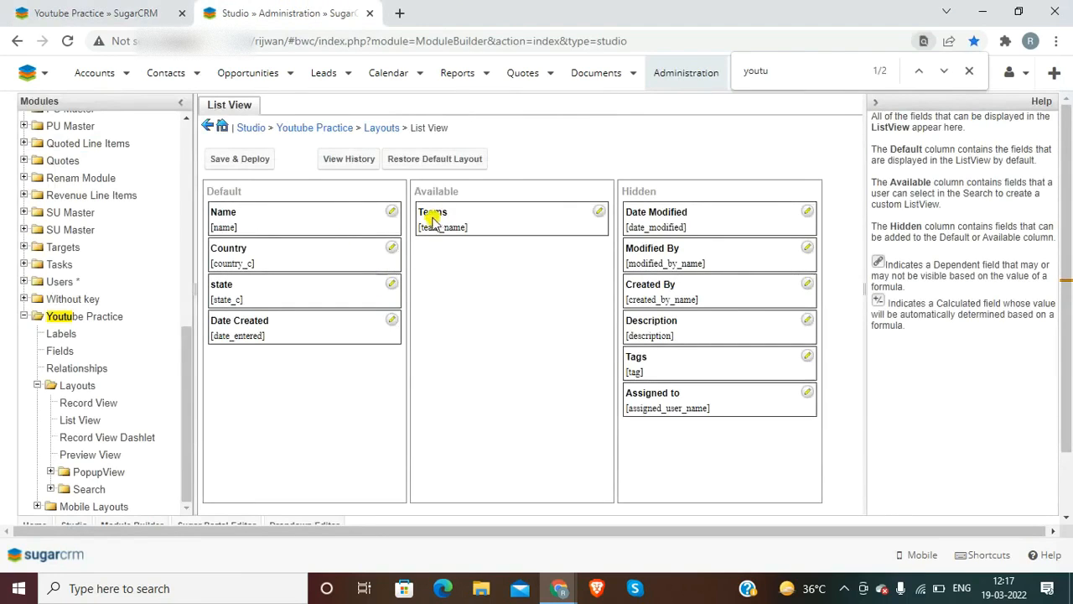
{"action": "left_click", "coordinate": [37, 13]}
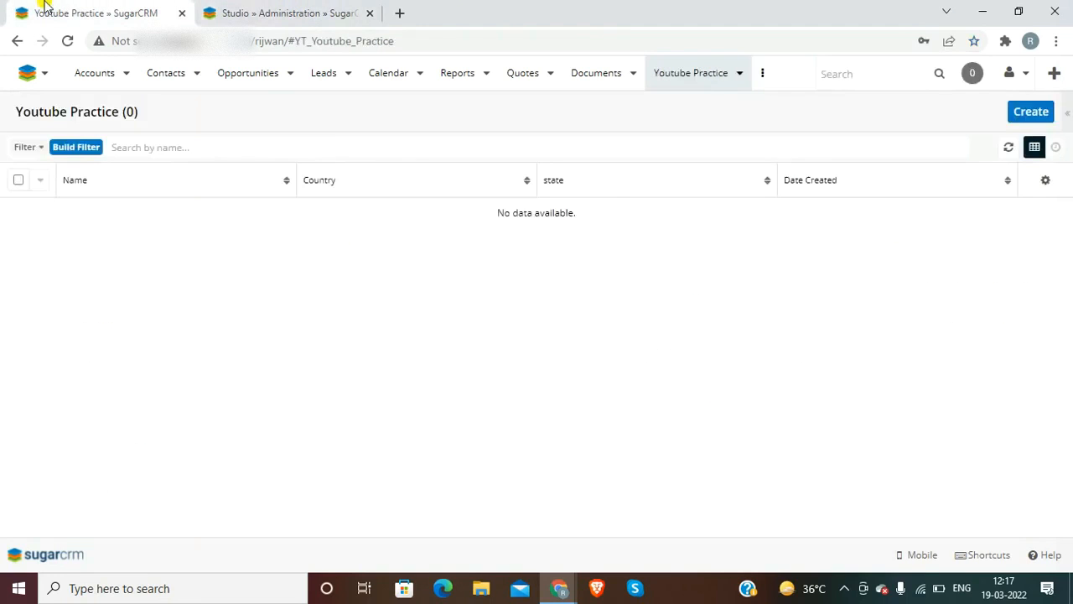
{"action": "left_click", "coordinate": [1044, 179]}
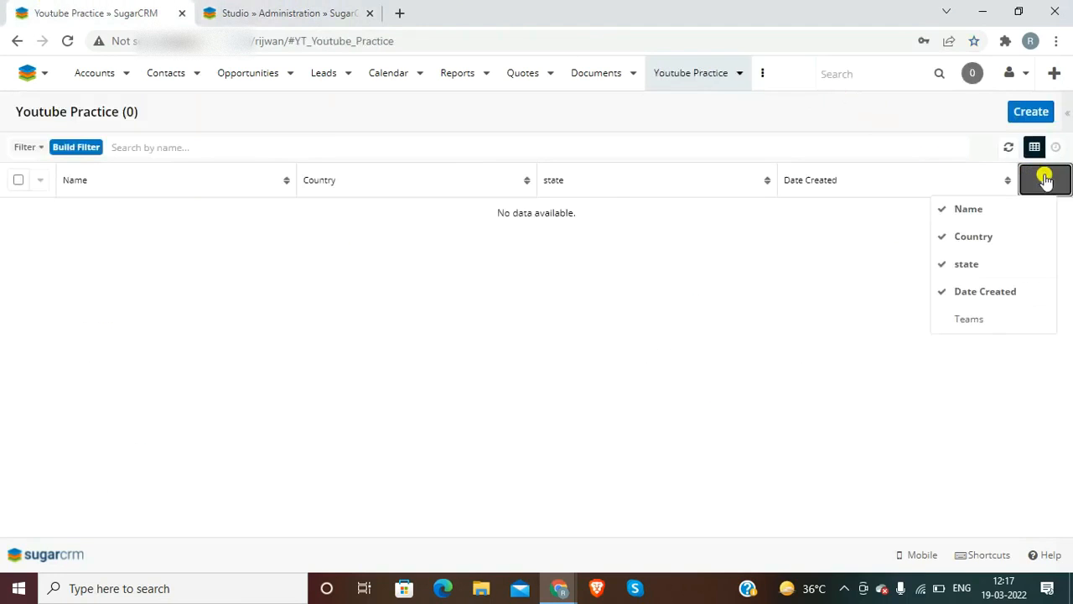
{"action": "left_click", "coordinate": [978, 331]}
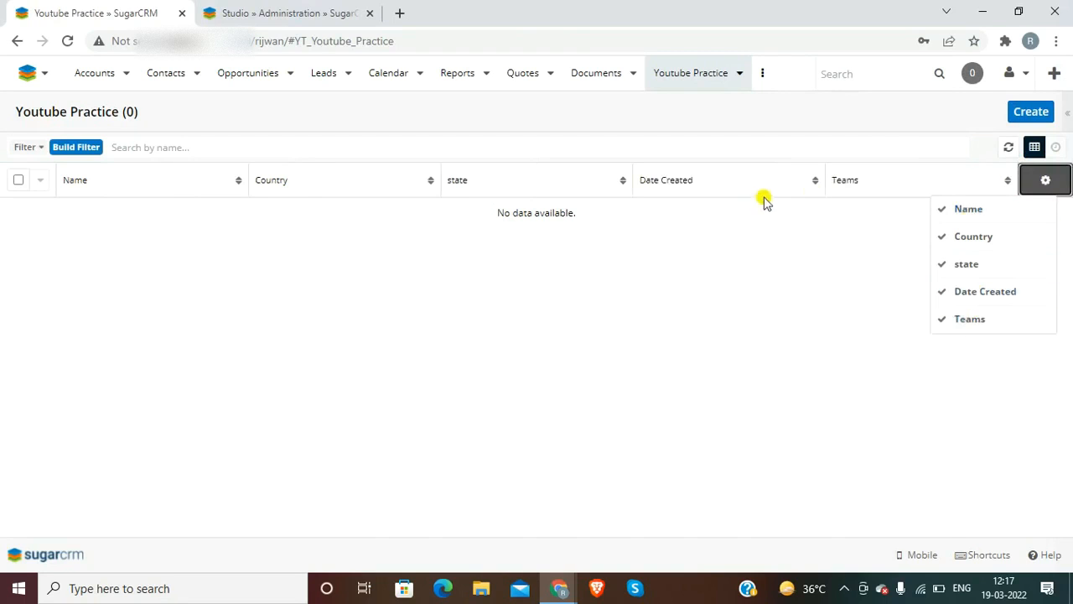
{"action": "left_click", "coordinate": [975, 319]}
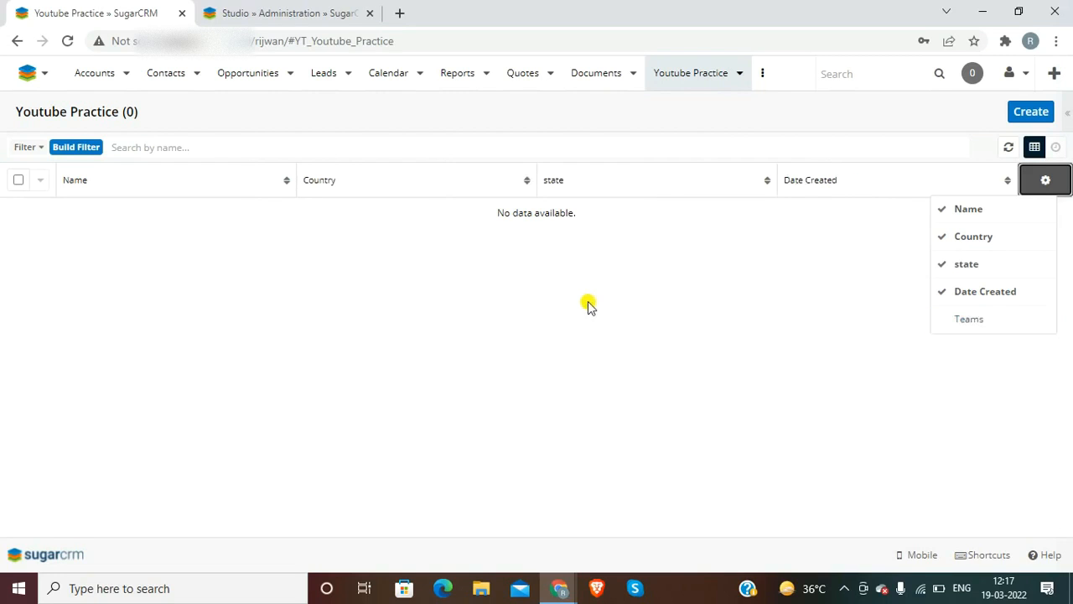
{"action": "left_click", "coordinate": [276, 8]}
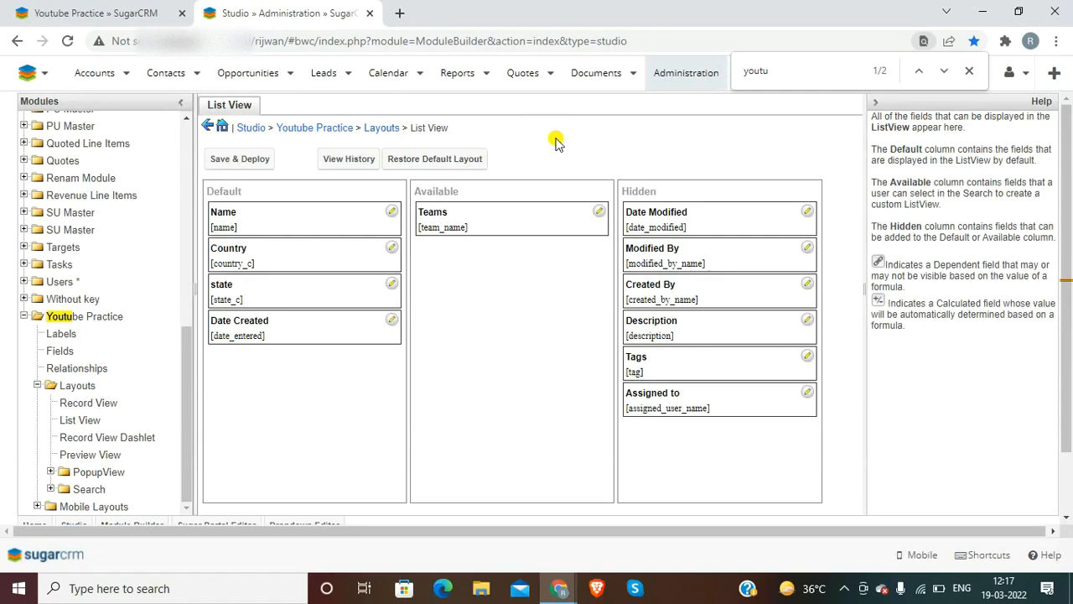
{"action": "left_click", "coordinate": [130, 7]}
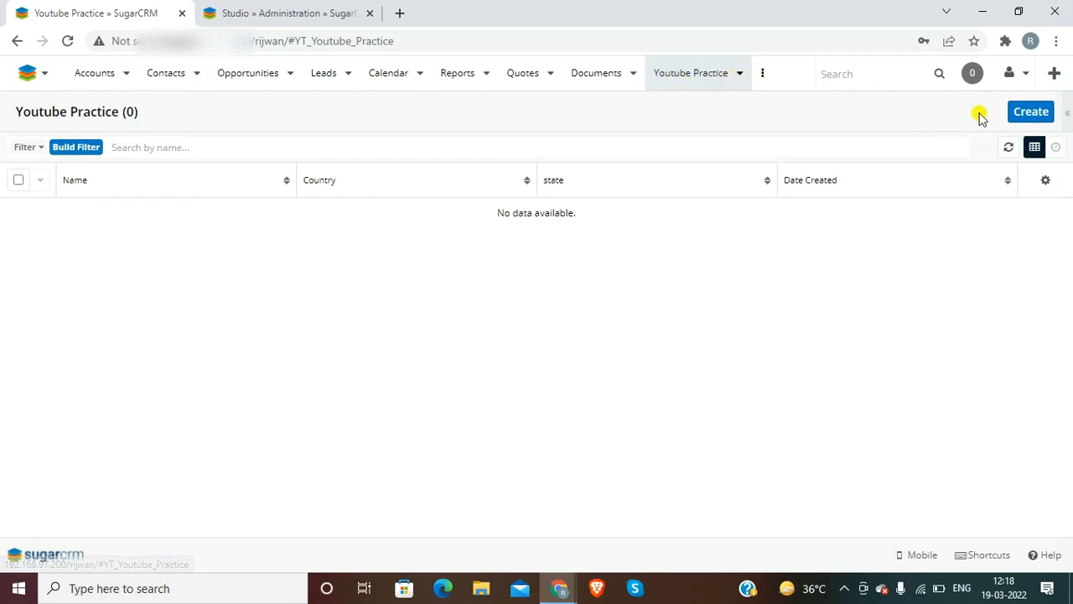
Start a new Youtube Practice record and review the state options offered for India
{"action": "left_click", "coordinate": [1040, 109]}
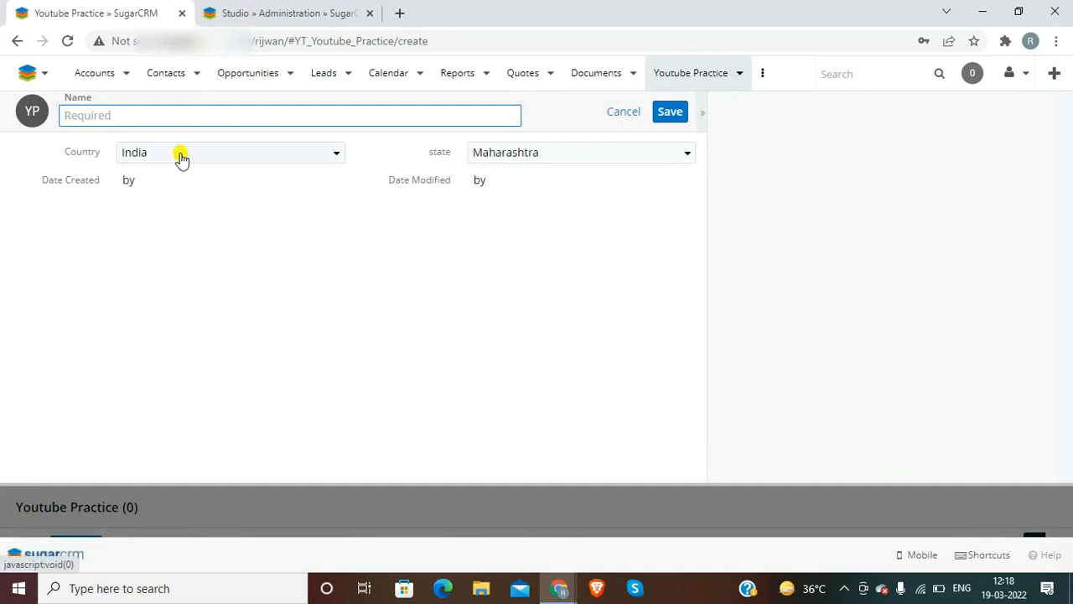
{"action": "left_click", "coordinate": [525, 159]}
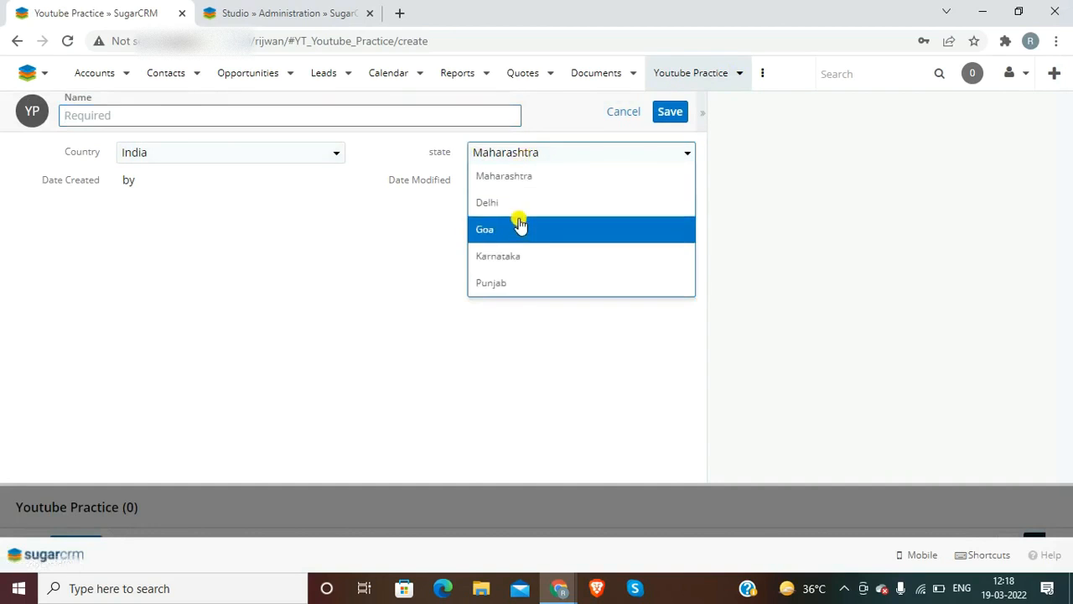
{"action": "left_click", "coordinate": [193, 168]}
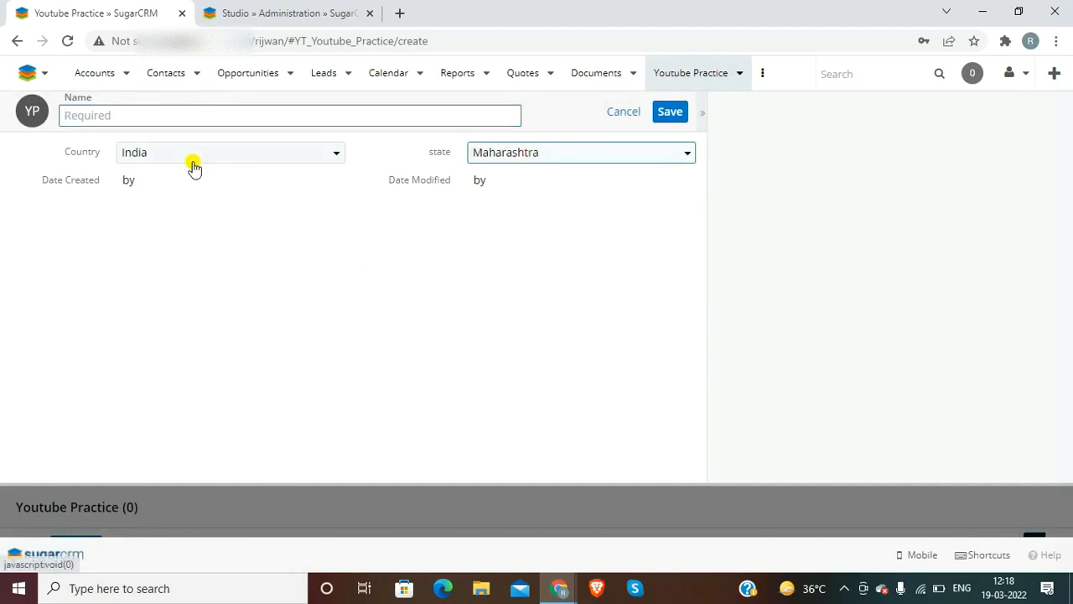
Set the new record's Country to Pakistan and review the dependent state options
{"action": "left_click", "coordinate": [193, 164]}
{"action": "left_click", "coordinate": [190, 207]}
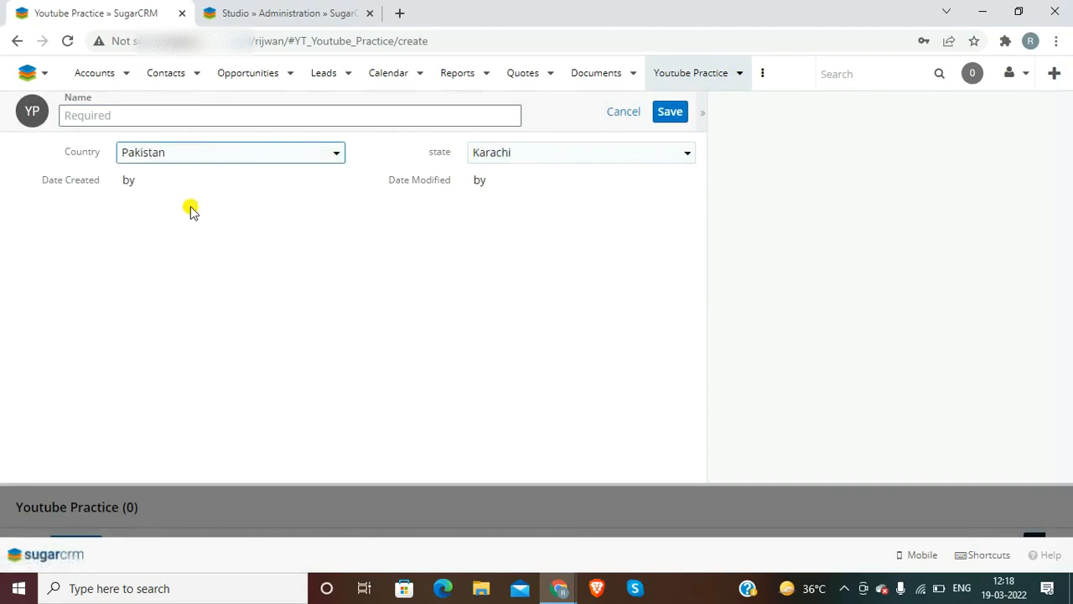
{"action": "left_click", "coordinate": [545, 155]}
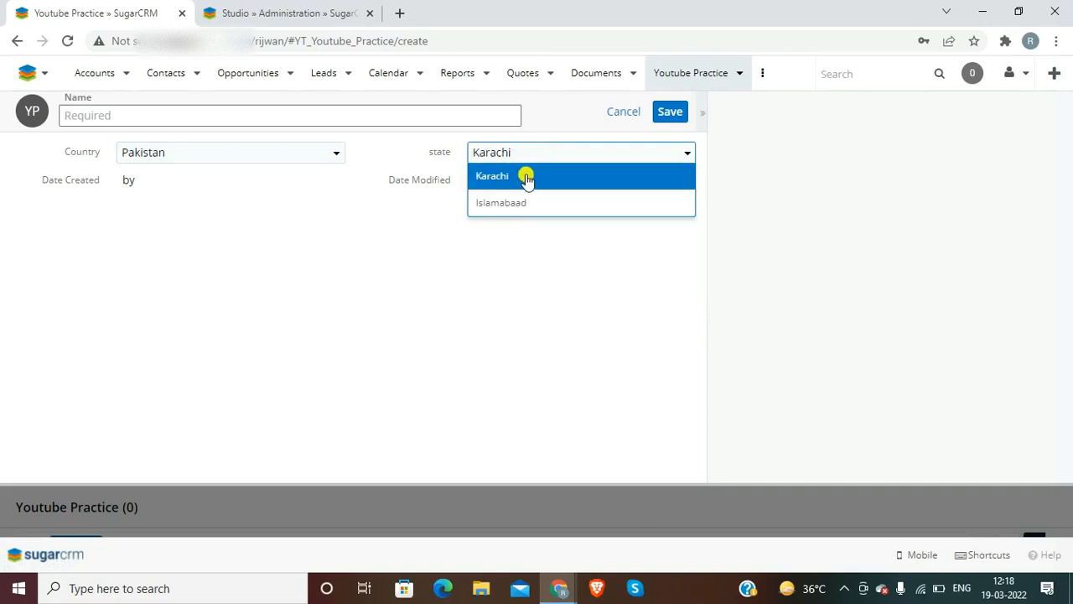
{"action": "left_click", "coordinate": [280, 162]}
Set the new record's Country to BanglaDesh and review the dependent state options
{"action": "left_click", "coordinate": [280, 161]}
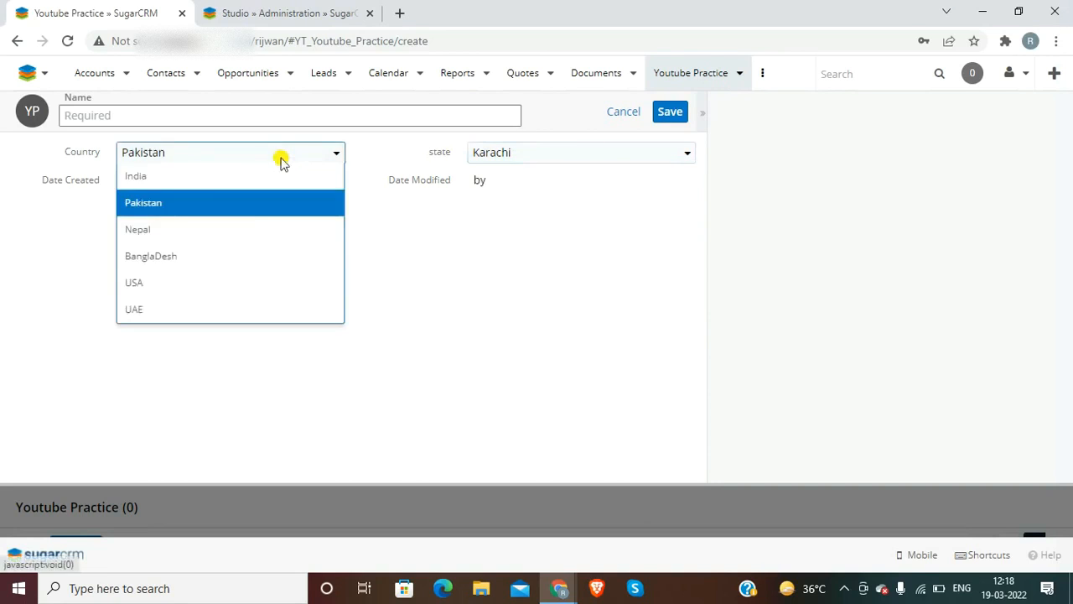
{"action": "left_click", "coordinate": [250, 260]}
{"action": "left_click", "coordinate": [553, 155]}
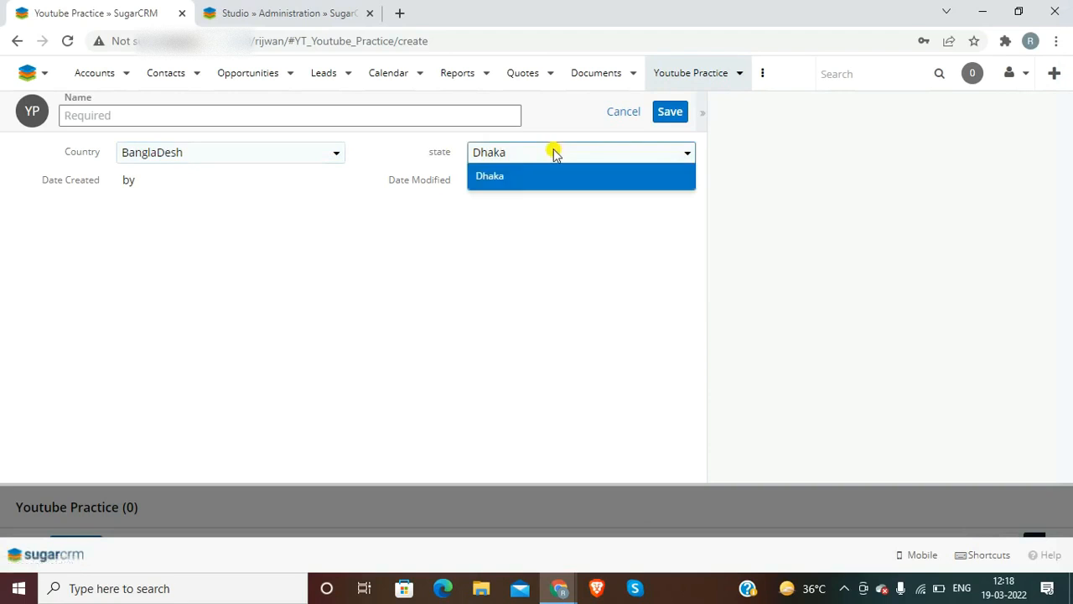
Set the new record's Country to UAE and review the dependent state options
{"action": "left_click", "coordinate": [233, 159]}
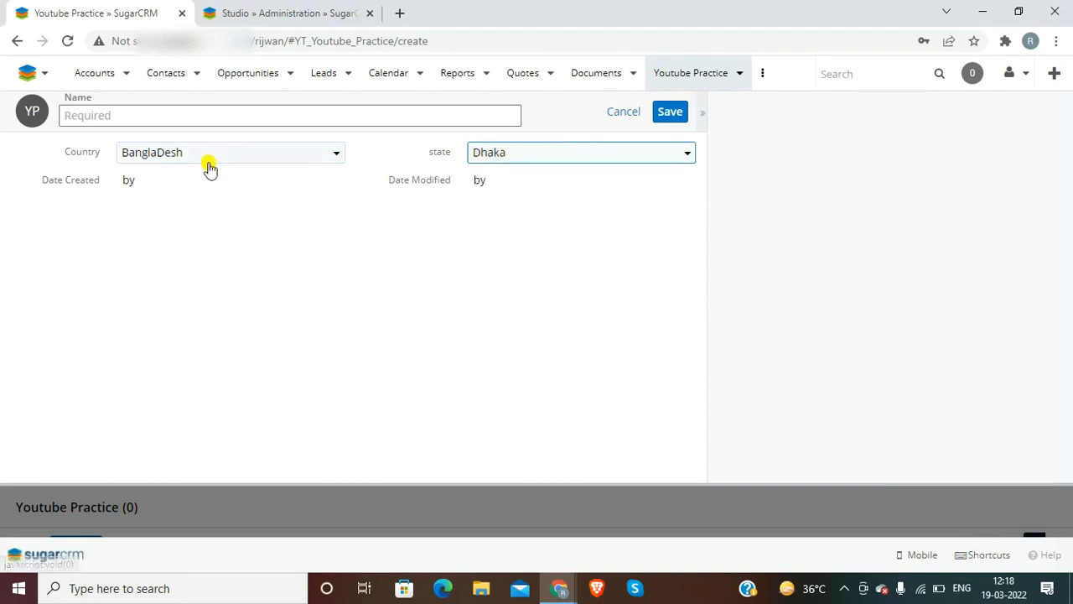
{"action": "left_click", "coordinate": [208, 159]}
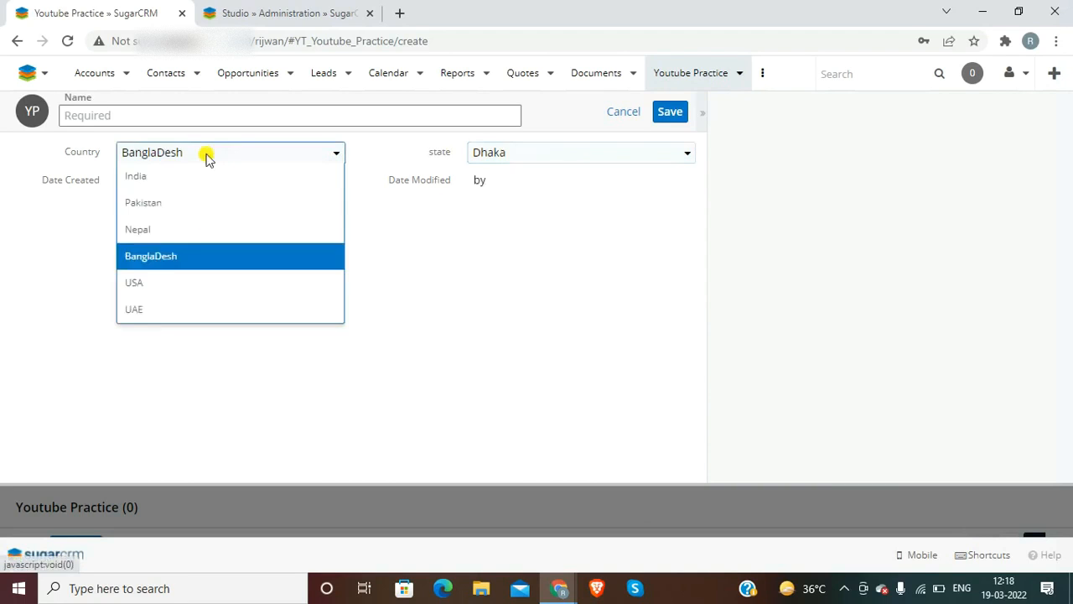
{"action": "left_click", "coordinate": [179, 307]}
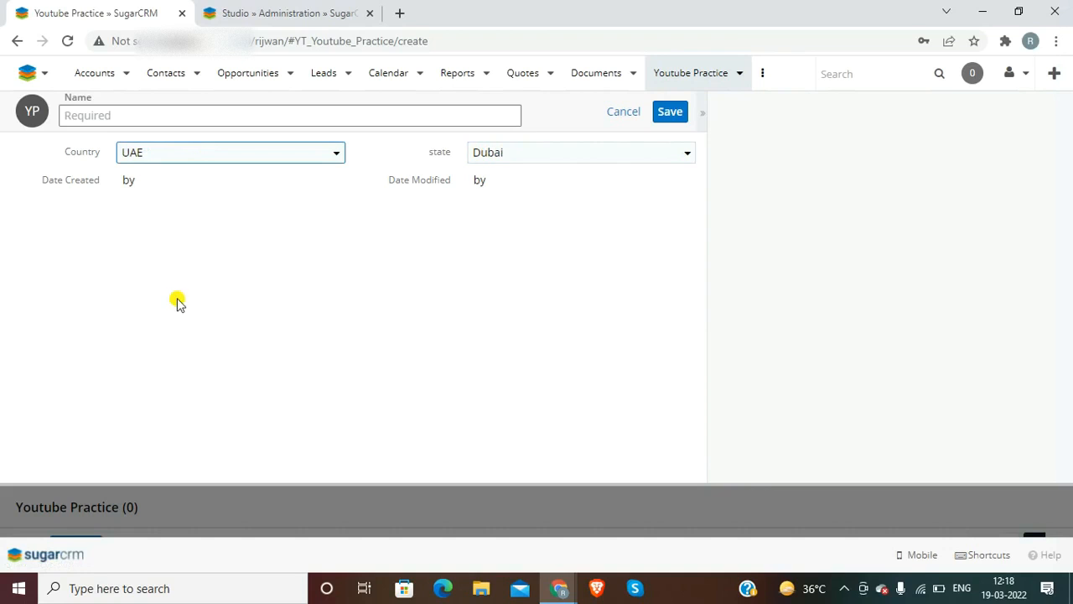
{"action": "left_click", "coordinate": [558, 156]}
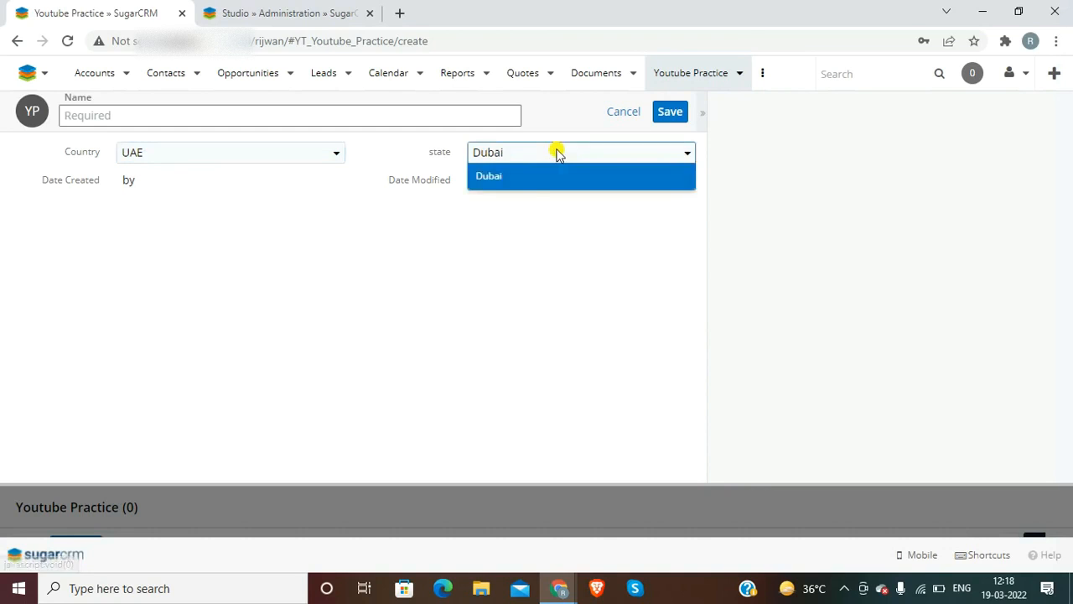
Set the new record's Country to USA and check the dependent state value
{"action": "left_click", "coordinate": [248, 164]}
{"action": "left_click", "coordinate": [244, 168]}
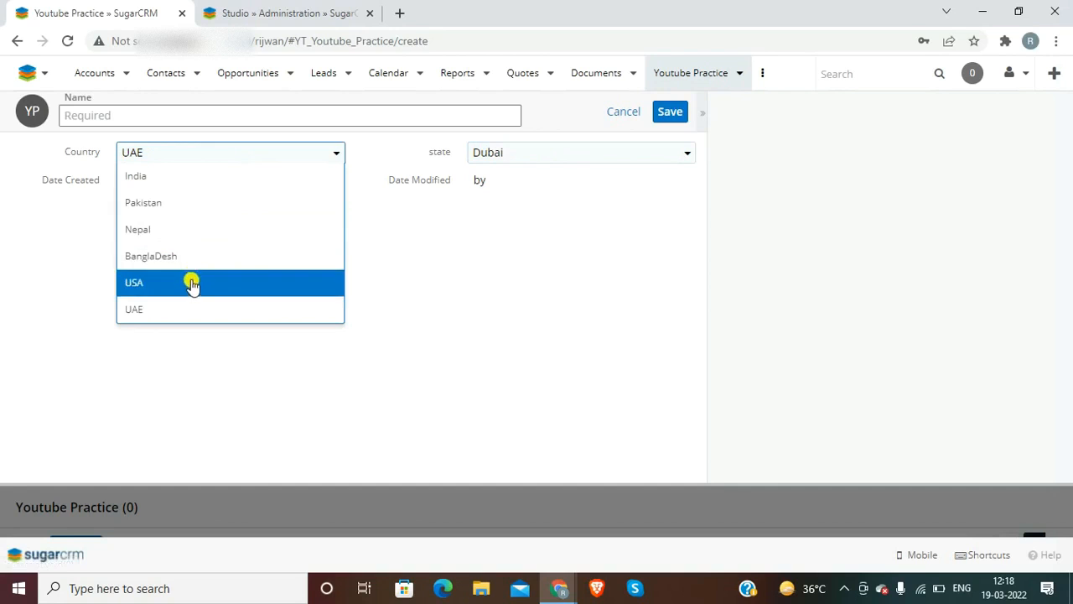
{"action": "left_click", "coordinate": [193, 284]}
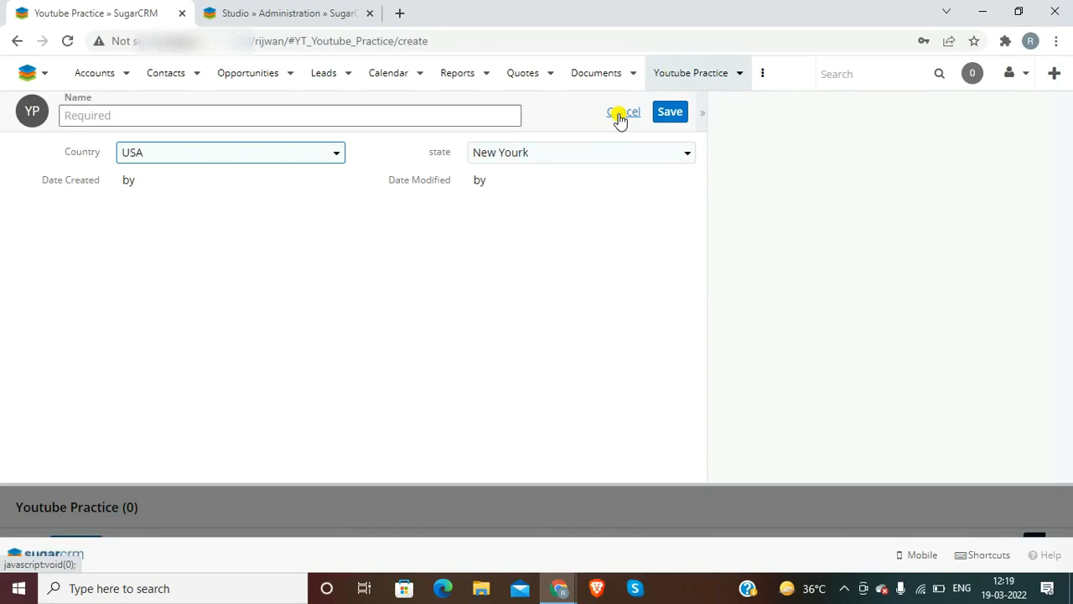
Return to Studio and add a new field of type DropDown to the Youtube Practice module
{"action": "left_click", "coordinate": [333, 10]}
{"action": "left_click", "coordinate": [62, 351]}
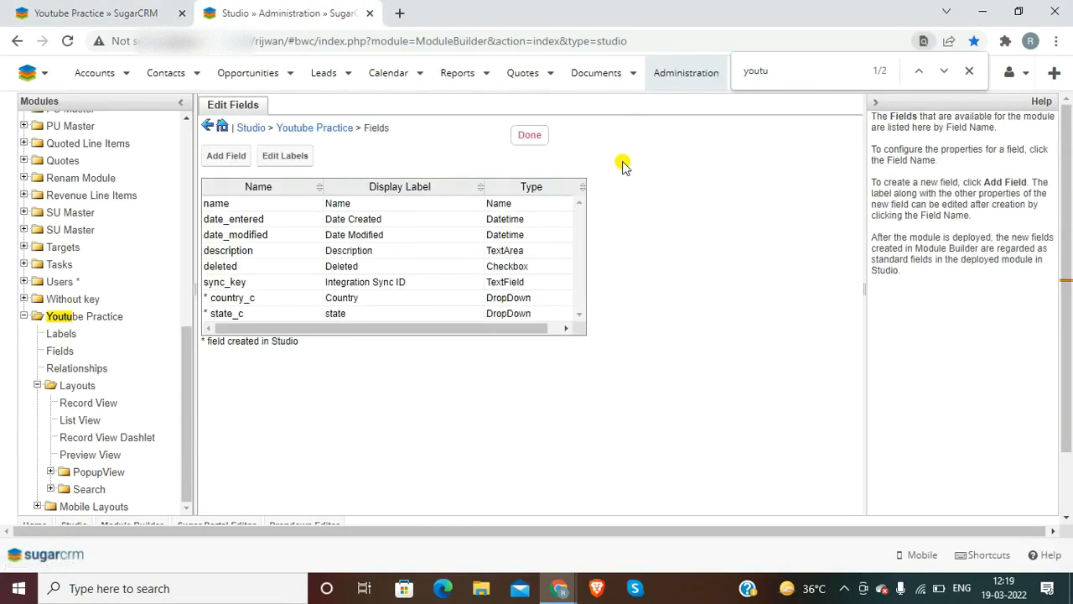
{"action": "left_click", "coordinate": [227, 157]}
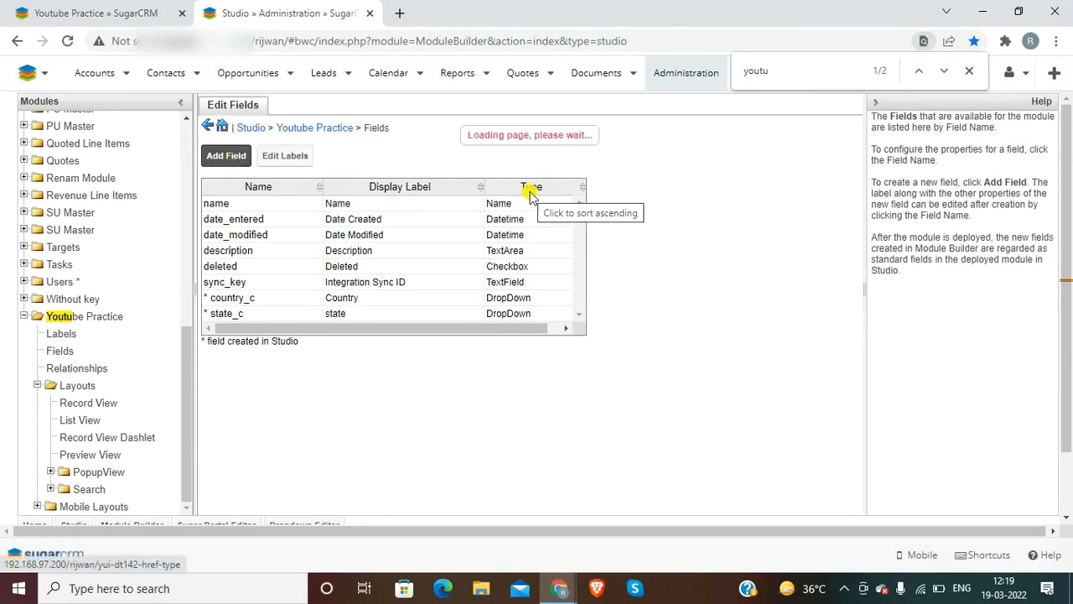
{"action": "left_click", "coordinate": [318, 174]}
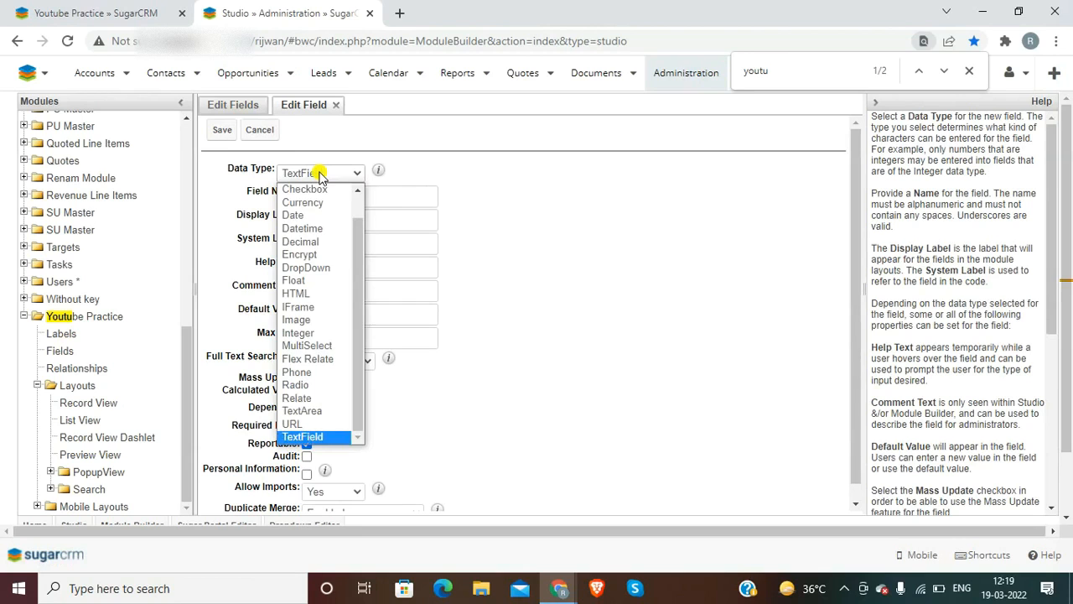
{"action": "type", "text": "dr"}
{"action": "key", "text": "Return"}
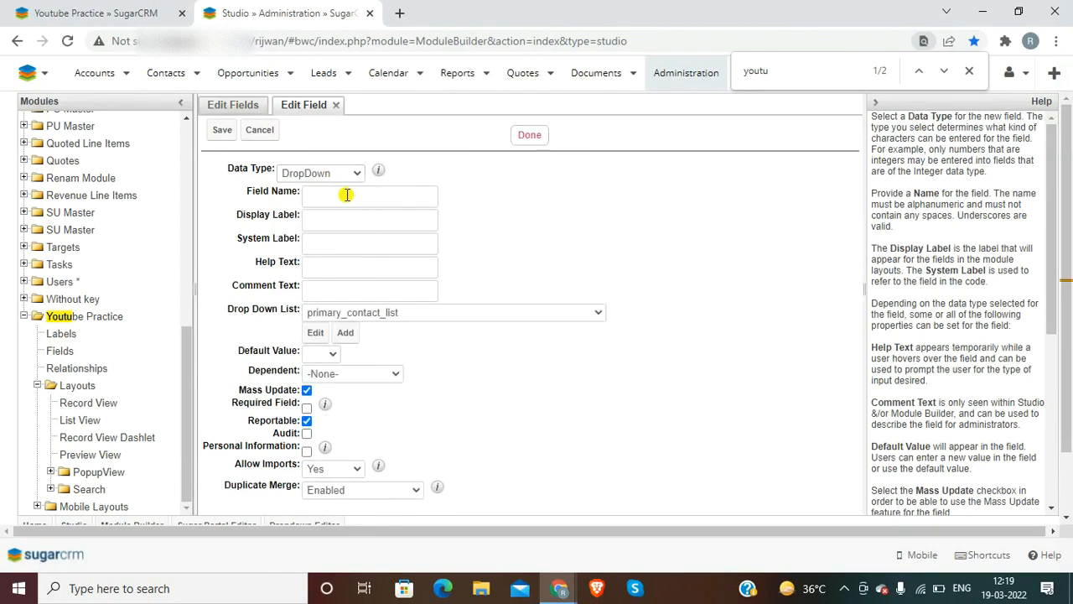
Name the new dropdown field district, with the display label District
{"action": "left_click", "coordinate": [346, 194]}
{"action": "type", "text": "Dis"}
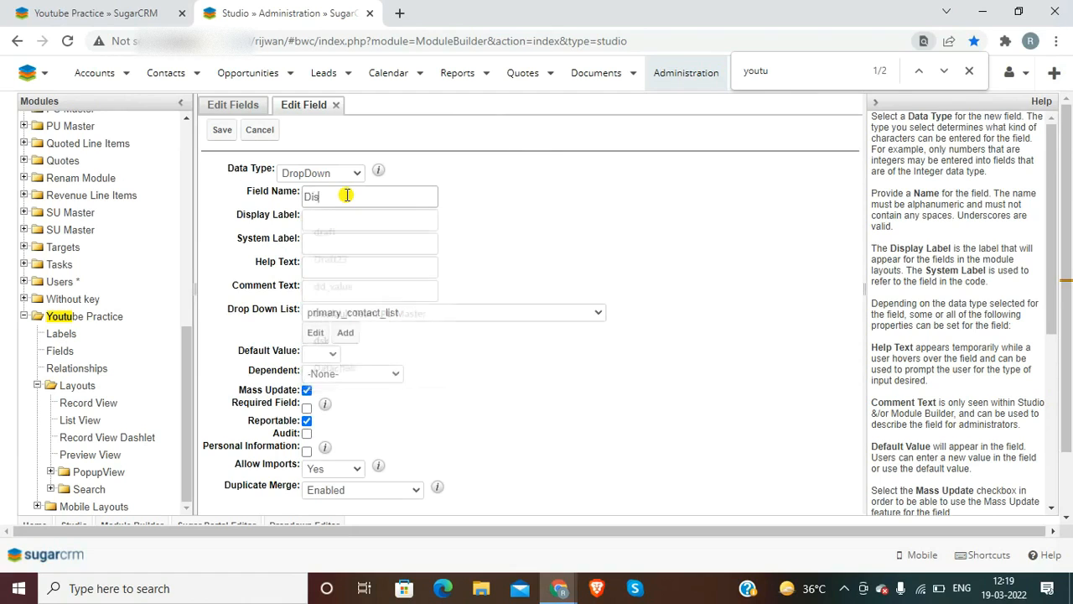
{"action": "type", "text": "trict"}
{"action": "key", "text": "Tab"}
{"action": "key", "text": "Tab"}
{"action": "key", "text": "Tab"}
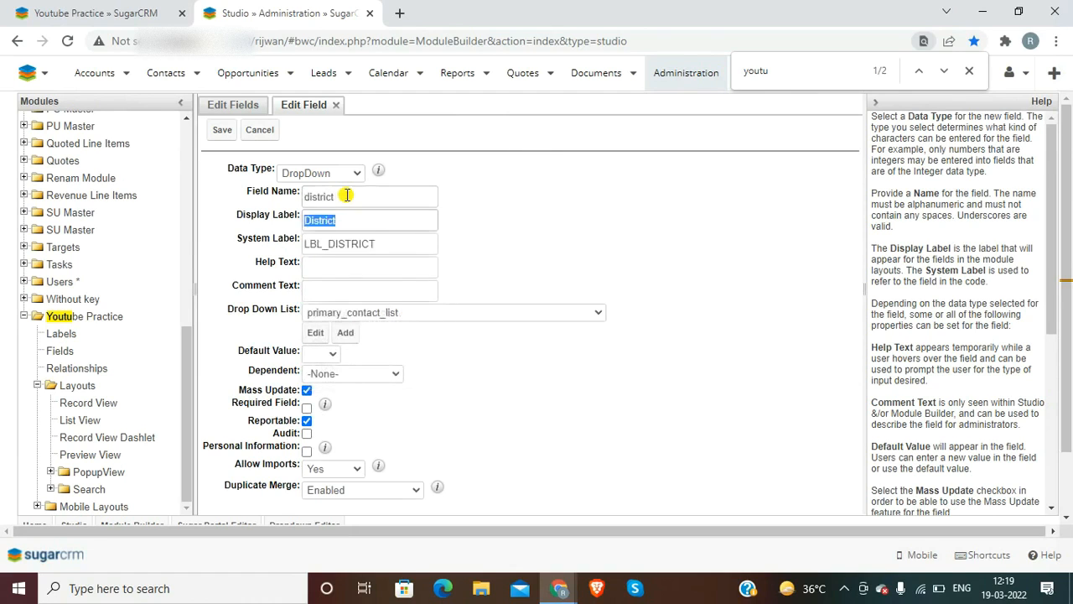
Assign district_test_list as the District field's dropdown list and review its default value options
{"action": "left_click", "coordinate": [391, 314]}
{"action": "key", "text": "Down"}
{"action": "key", "text": "Down"}
{"action": "key", "text": "Down"}
{"action": "key", "text": "Down"}
{"action": "key", "text": "Down"}
{"action": "key", "text": "Down"}
{"action": "key", "text": "Down"}
{"action": "key", "text": "Down"}
{"action": "key", "text": "Down"}
{"action": "key", "text": "Down"}
{"action": "key", "text": "Down"}
{"action": "key", "text": "Down"}
{"action": "key", "text": "Down"}
{"action": "key", "text": "Down"}
{"action": "key", "text": "Down"}
{"action": "key", "text": "Down"}
{"action": "key", "text": "Down"}
{"action": "key", "text": "Down"}
{"action": "key", "text": "Down"}
{"action": "key", "text": "Down"}
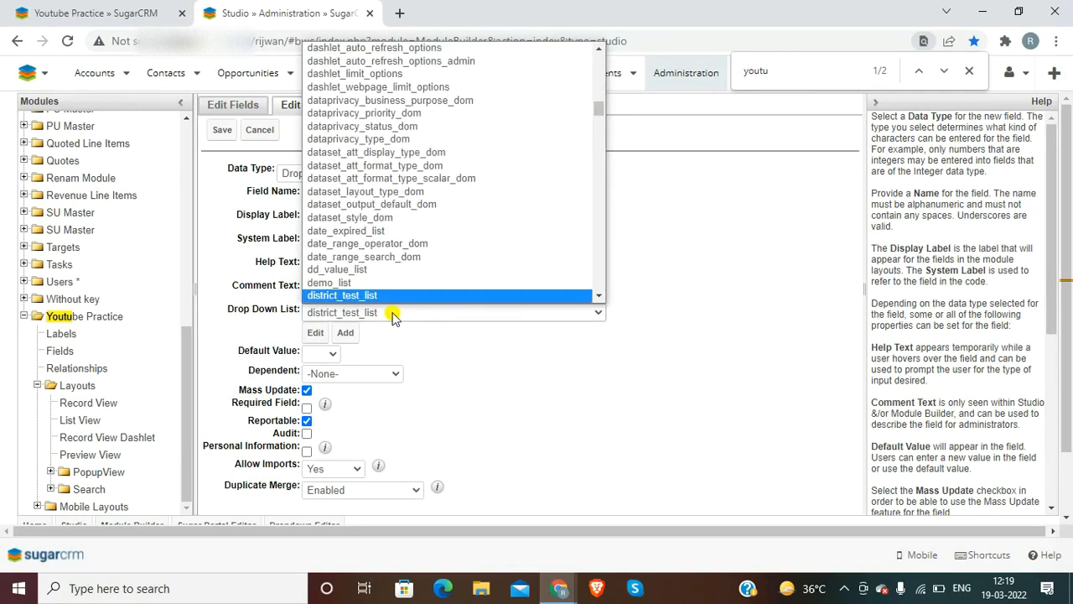
{"action": "key", "text": "Return"}
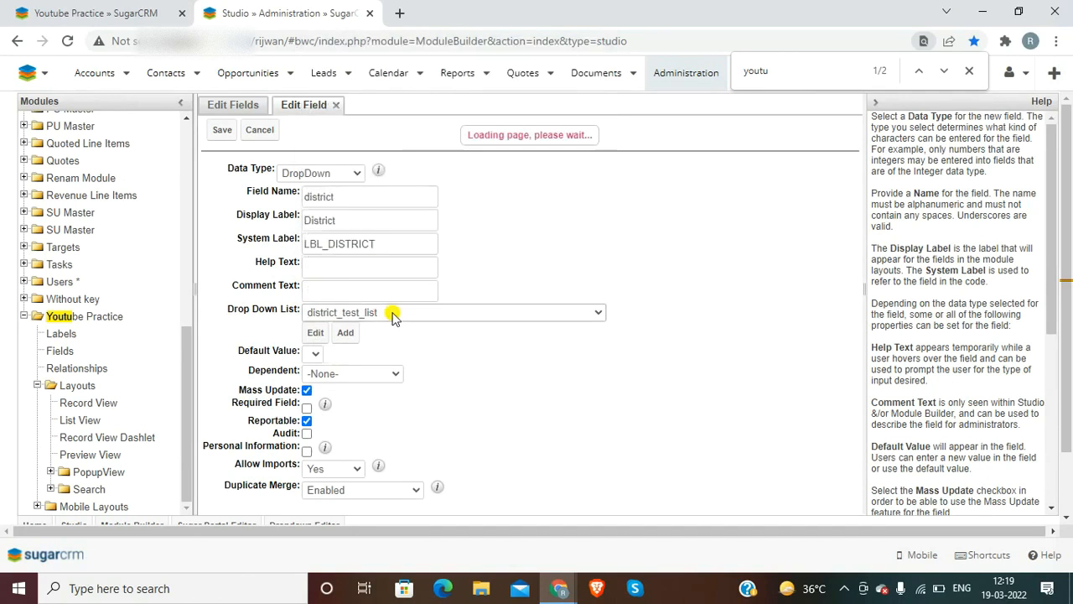
{"action": "left_click", "coordinate": [363, 354]}
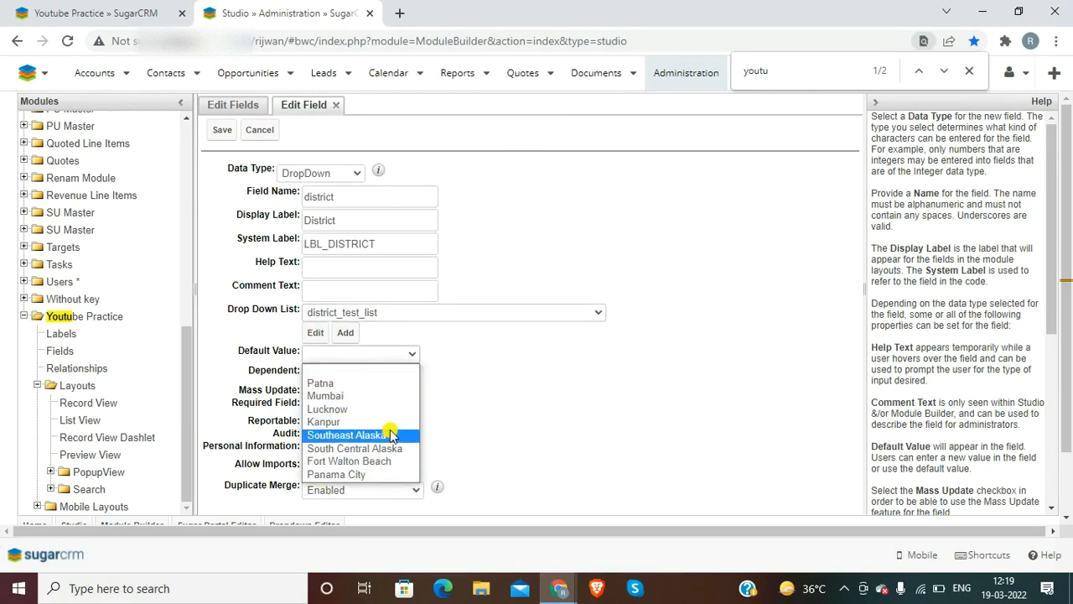
{"action": "left_click", "coordinate": [352, 372]}
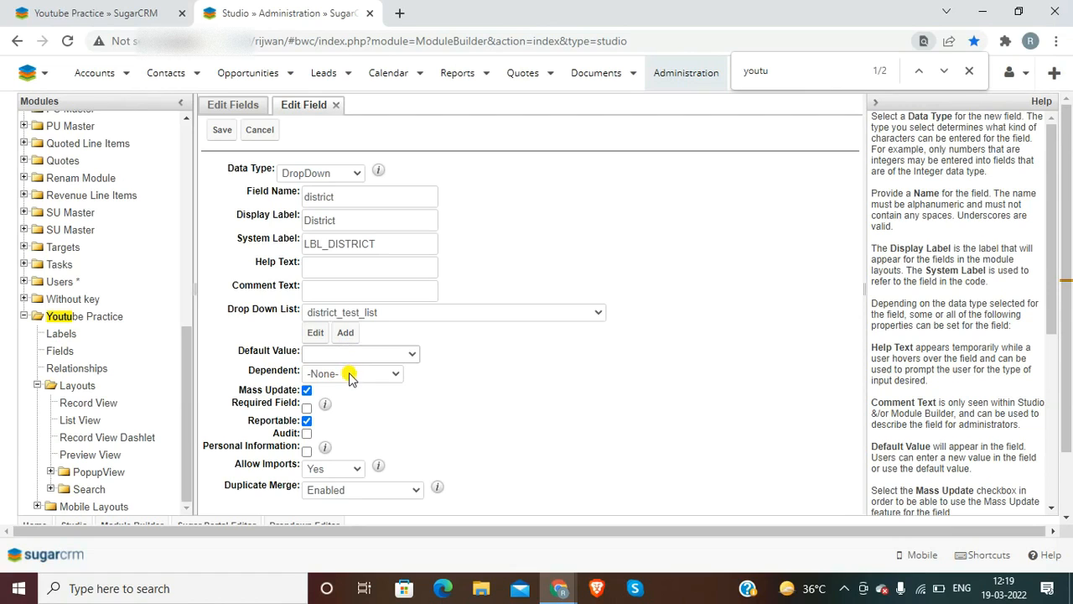
Make the District field dependent on a parent dropdown, with state as the parent
{"action": "left_click", "coordinate": [351, 375]}
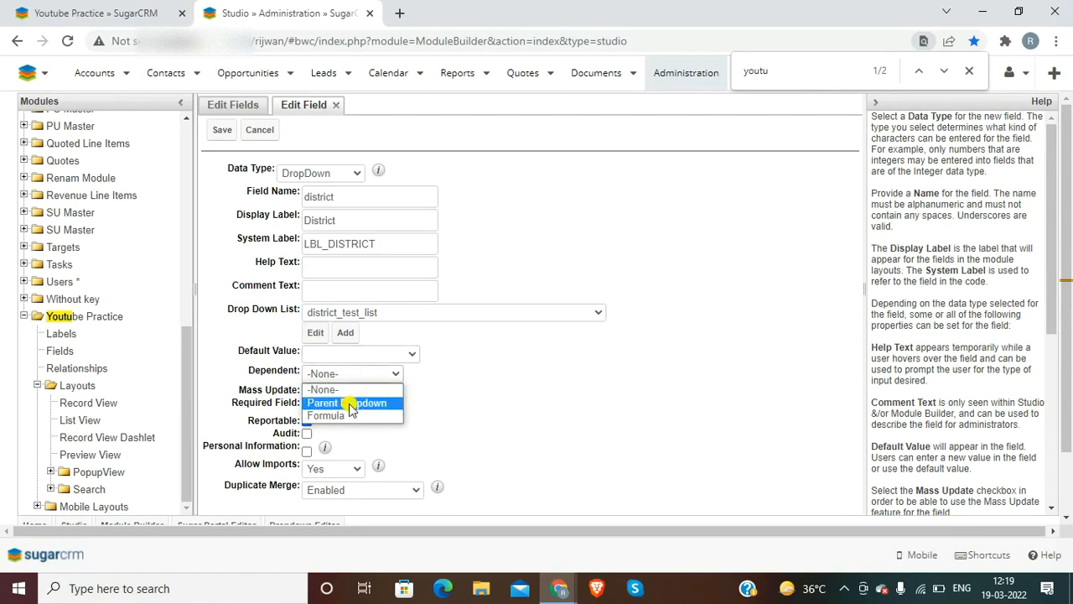
{"action": "left_click", "coordinate": [350, 406]}
{"action": "left_click", "coordinate": [350, 395]}
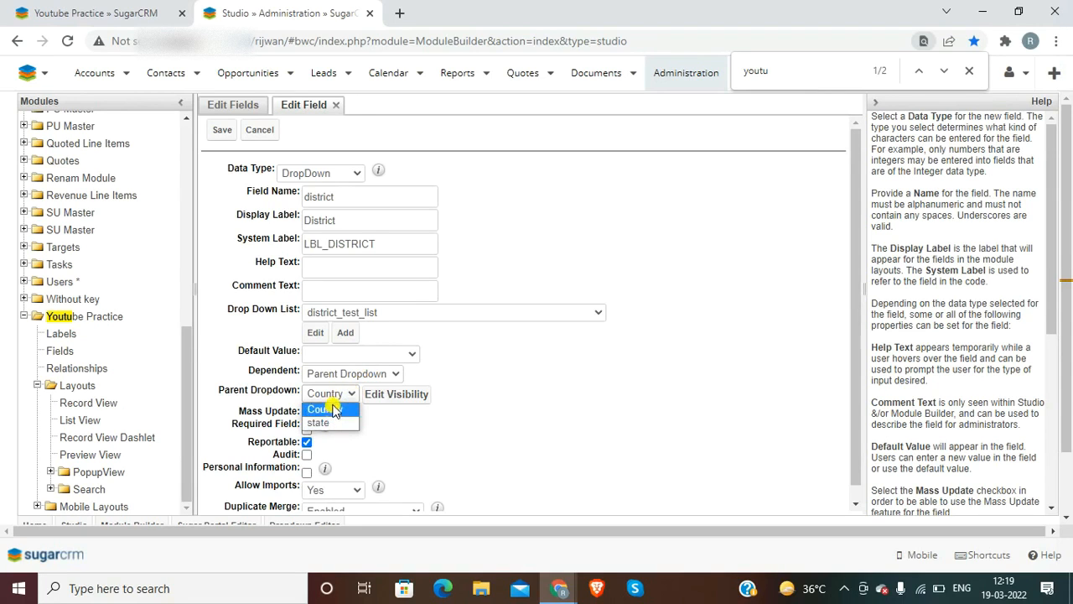
{"action": "left_click", "coordinate": [335, 397]}
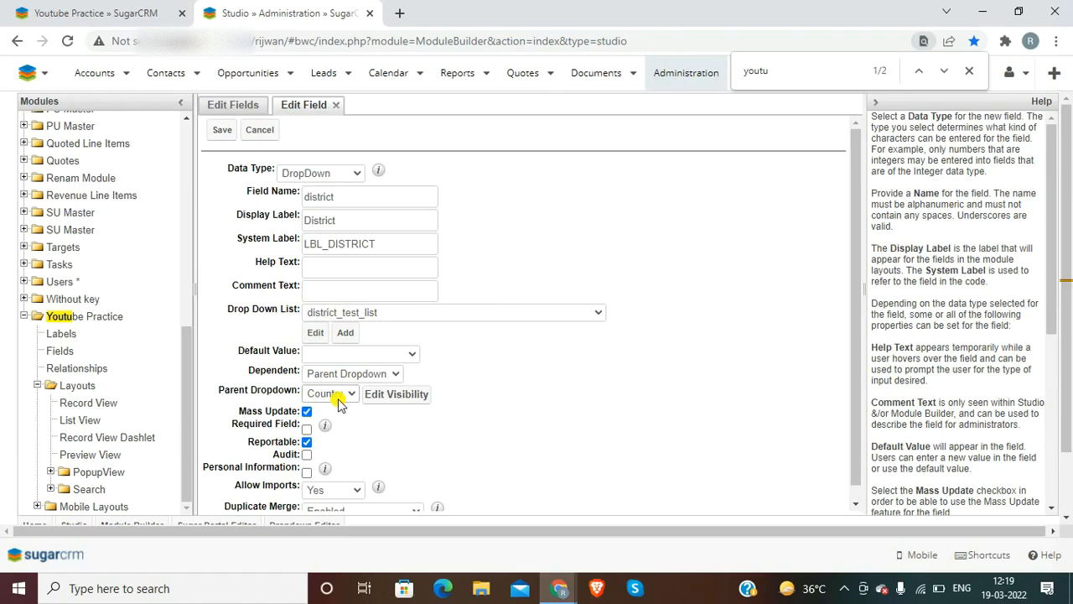
{"action": "left_click", "coordinate": [337, 398]}
{"action": "left_click", "coordinate": [329, 422]}
Assign Mumbai to Maharashtra in the District field's visibility editor and close the editor
{"action": "left_click", "coordinate": [395, 396]}
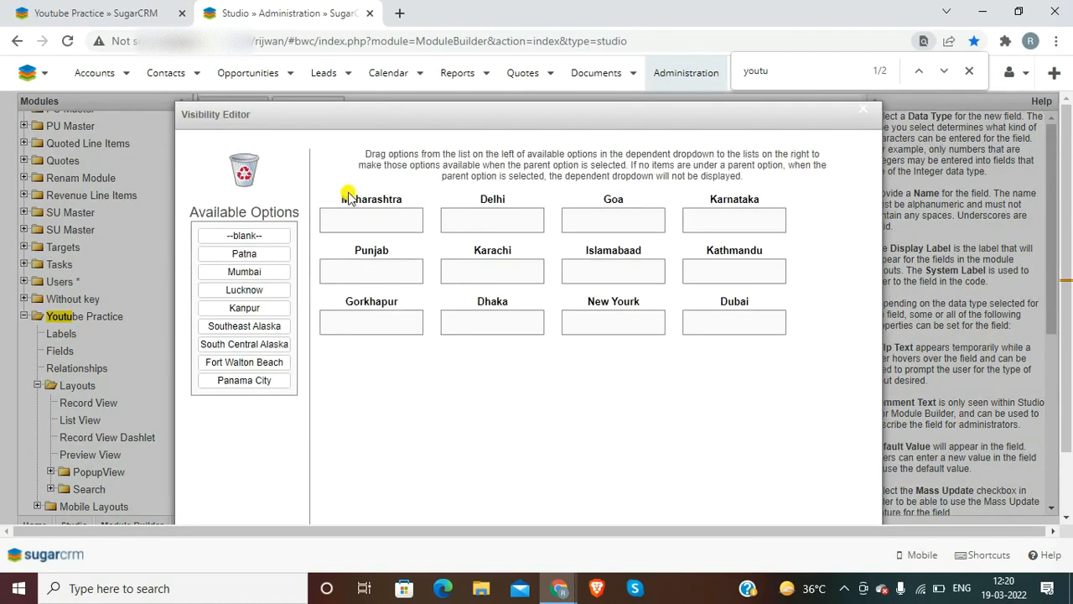
{"action": "left_click_drag", "start_coordinate": [349, 194], "coordinate": [360, 219]}
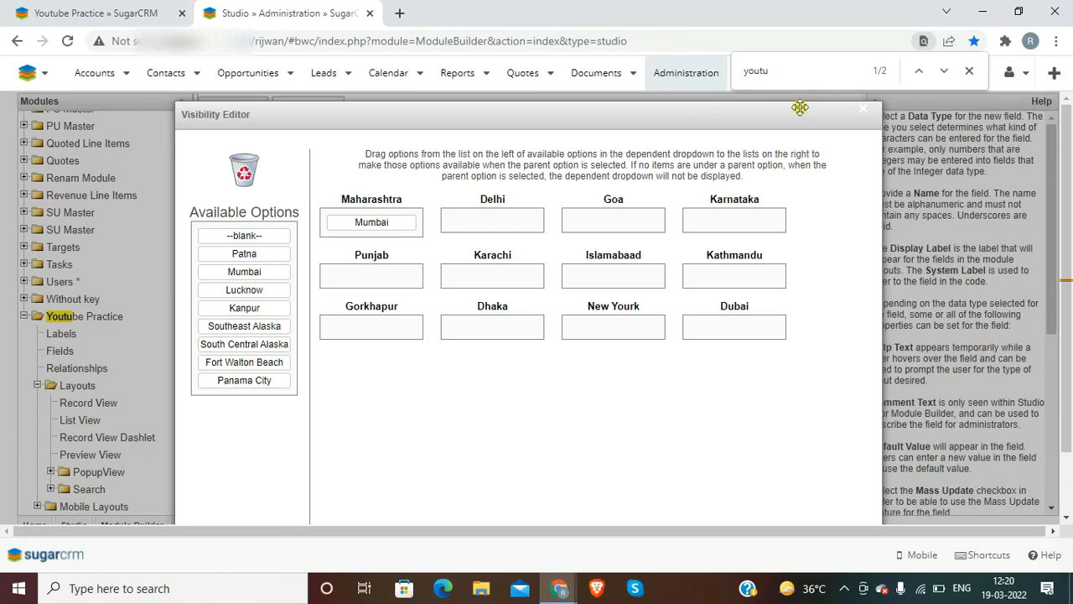
{"action": "left_click", "coordinate": [864, 116]}
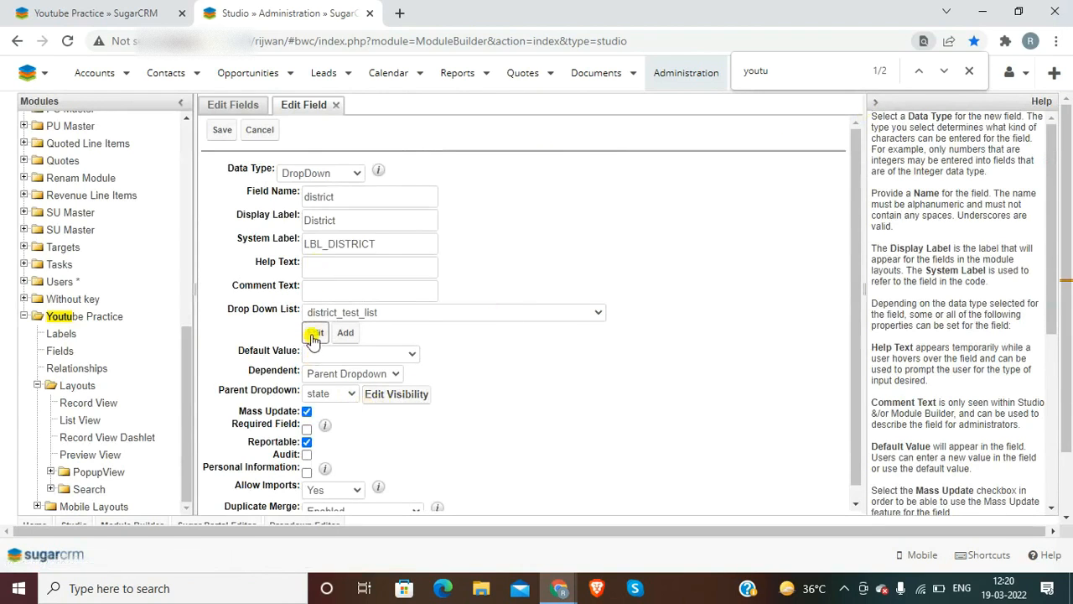
Create a new dropdown list for the District field and add the item Pune with display label Pune
{"action": "left_click", "coordinate": [345, 333]}
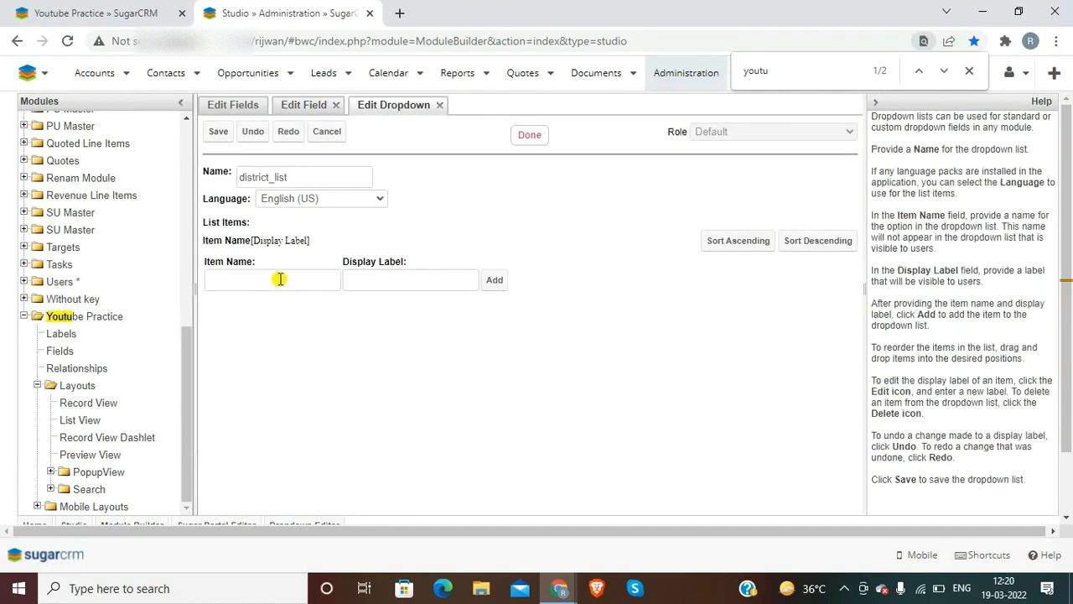
{"action": "left_click", "coordinate": [280, 279]}
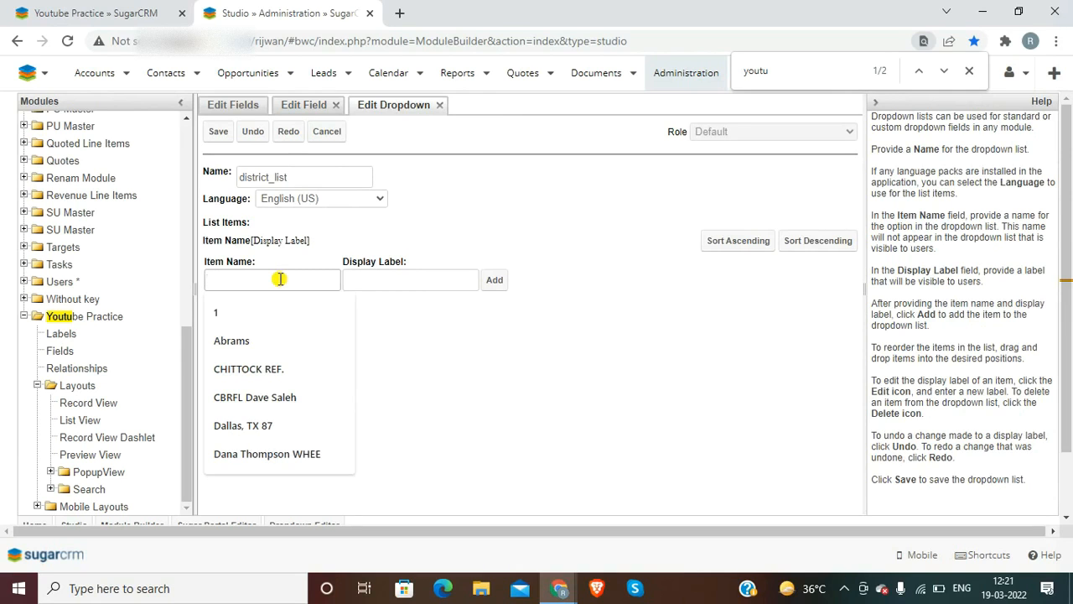
{"action": "type", "text": "Pune"}
{"action": "key", "text": "ctrl+a"}
{"action": "key", "text": "ctrl+c"}
{"action": "key", "text": "Tab"}
{"action": "key", "text": "ctrl+v"}
{"action": "key", "text": "Tab"}
{"action": "key", "text": "Return"}
Add the item Mumbai with display label Mumbai to the district_list dropdown
{"action": "type", "text": "Mu"}
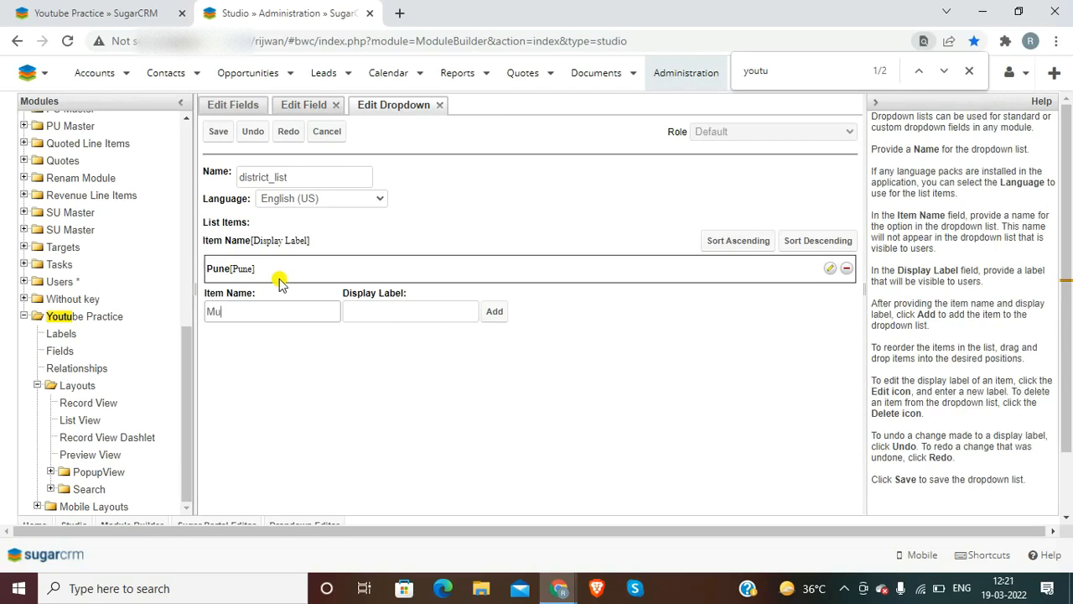
{"action": "type", "text": "mbai"}
{"action": "key", "text": "ctrl+a"}
{"action": "key", "text": "ctrl+c"}
{"action": "key", "text": "Tab"}
{"action": "key", "text": "ctrl+v"}
{"action": "key", "text": "Tab"}
{"action": "key", "text": "Return"}
Add the item Amritsar with display label Amritsar to the district_list dropdown
{"action": "type", "text": "Am"}
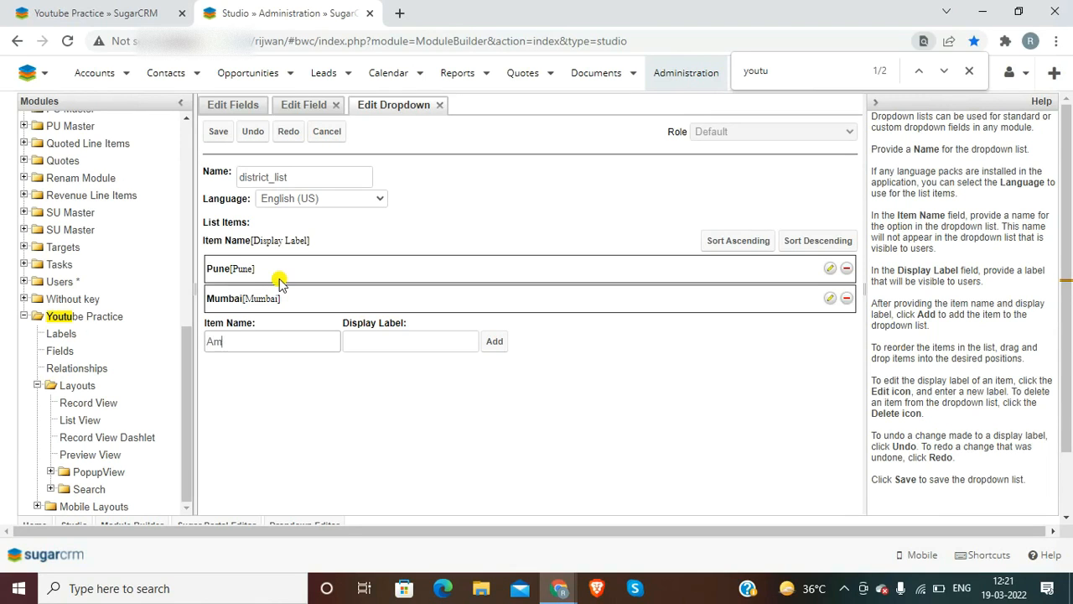
{"action": "type", "text": "ritsaer"}
{"action": "type", "text": "r"}
{"action": "key", "text": "ctrl+a"}
{"action": "key", "text": "ctrl+c"}
{"action": "key", "text": "Tab"}
{"action": "key", "text": "ctrl+v"}
{"action": "key", "text": "Tab"}
{"action": "key", "text": "Return"}
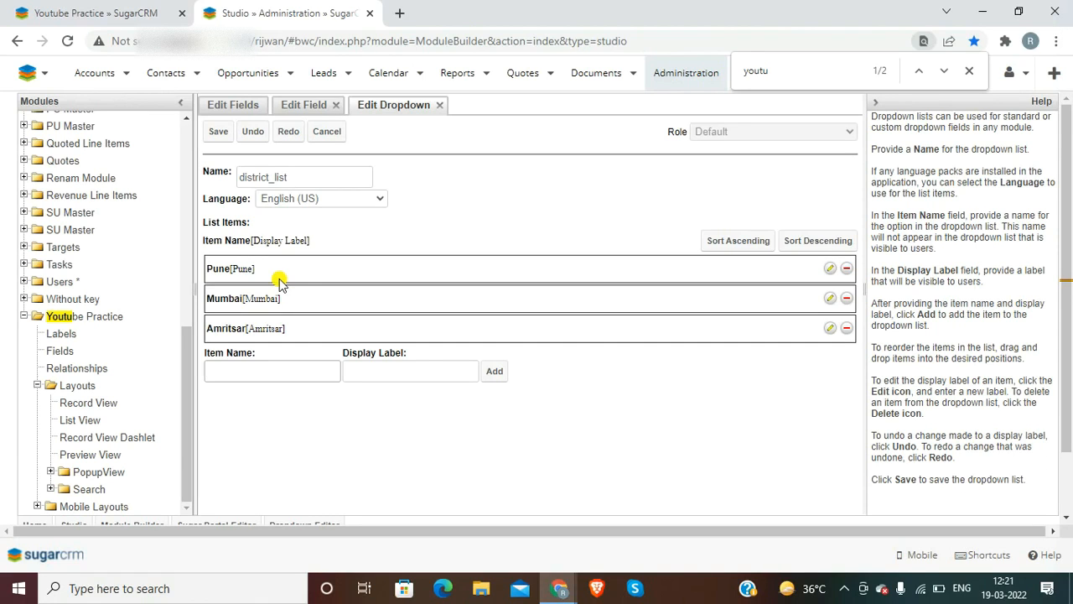
Add the item Panji with display label Panji to the district_list dropdown and save the list
{"action": "type", "text": "Wa"}
{"action": "key", "text": "ctrl+a"}
{"action": "key", "text": "BackSpace"}
{"action": "type", "text": "Panj"}
{"action": "key", "text": "ctrl+a"}
{"action": "key", "text": "ctrl+c"}
{"action": "key", "text": "Tab"}
{"action": "key", "text": "ctrl+v"}
{"action": "key", "text": "Tab"}
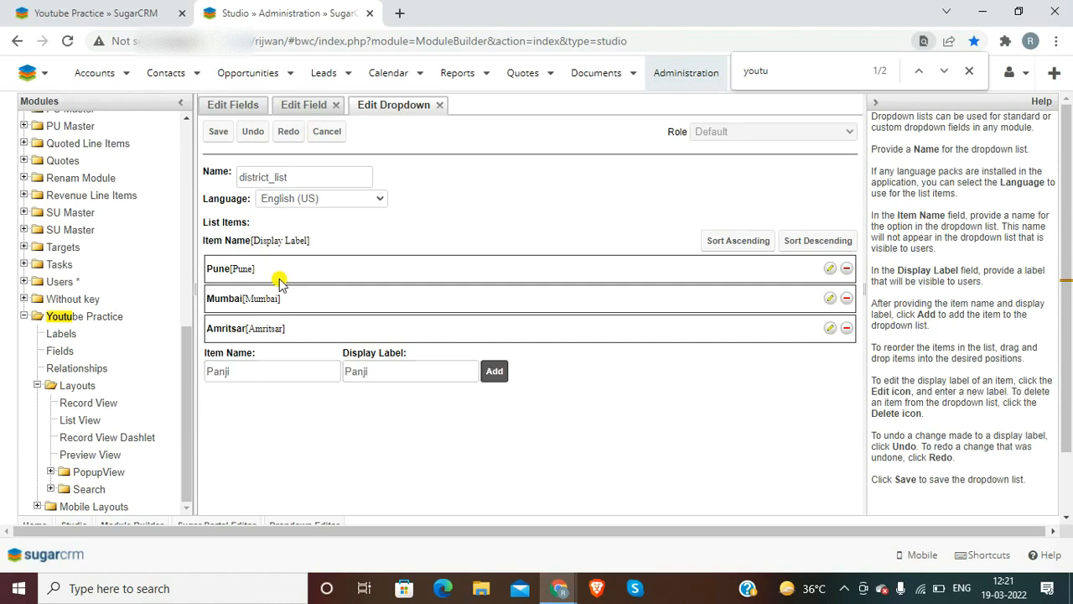
{"action": "key", "text": "Return"}
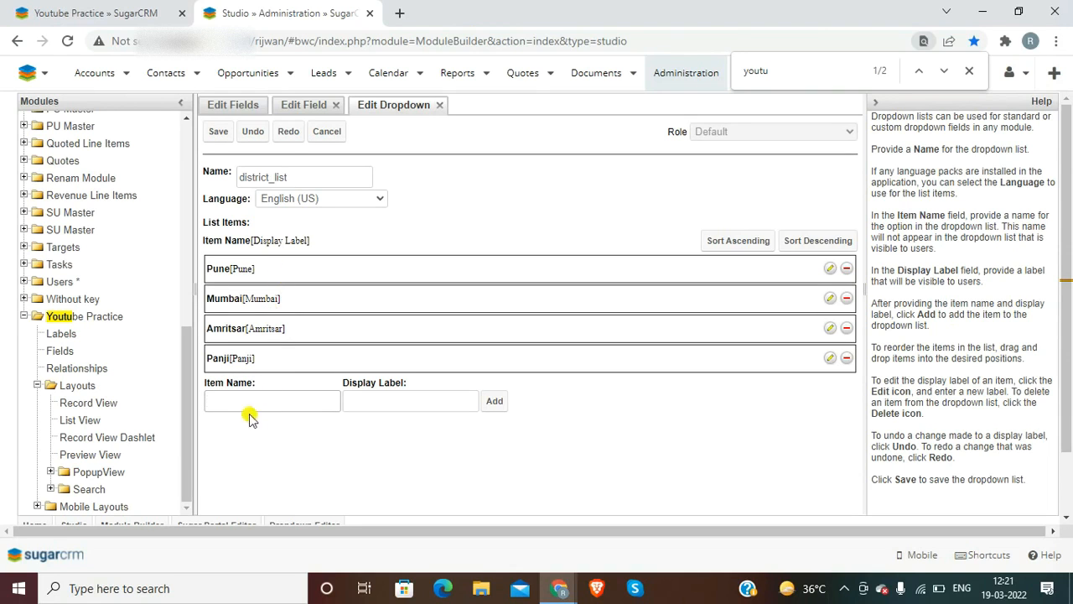
{"action": "left_click", "coordinate": [216, 132]}
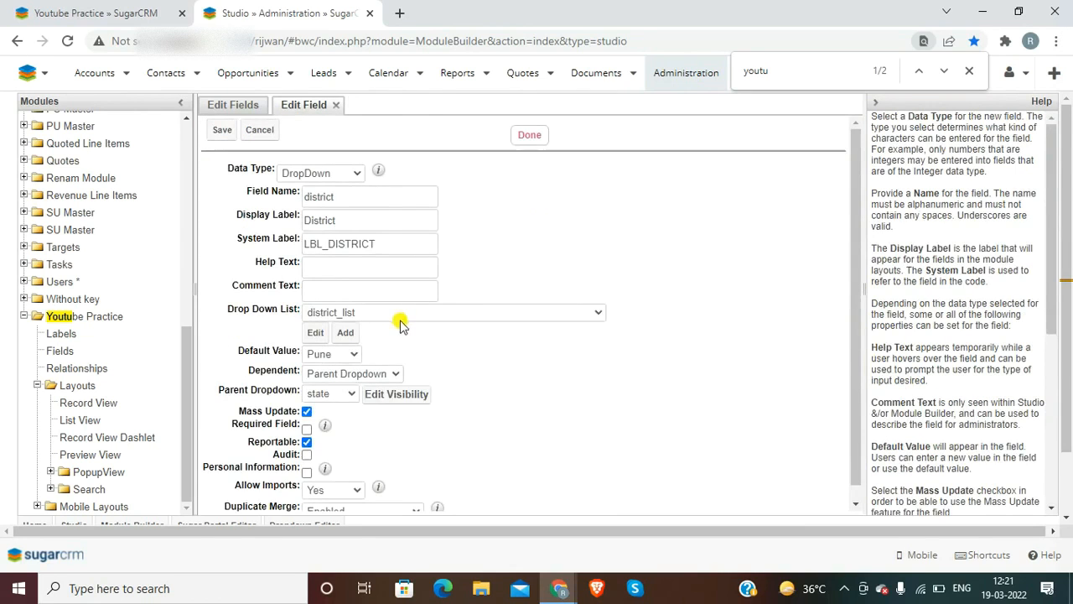
With state as parent dropdown, edit the District visibility: Pune and Mumbai under Maharashtra, Amritsar under Punjab, Panji under Goa
{"action": "left_click", "coordinate": [333, 394]}
{"action": "left_click", "coordinate": [325, 422]}
{"action": "left_click", "coordinate": [397, 394]}
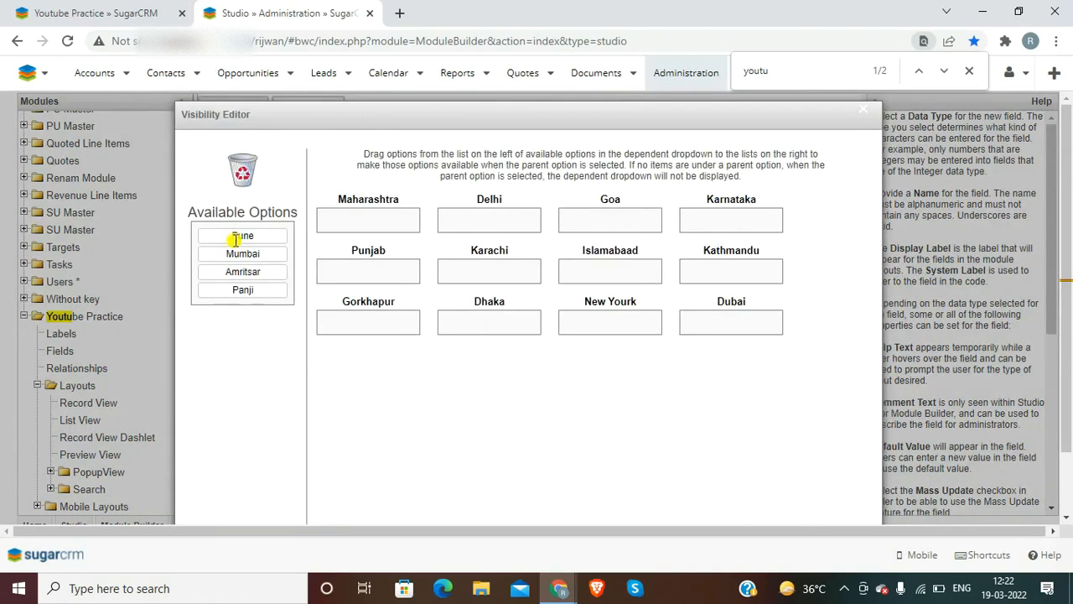
{"action": "left_click_drag", "start_coordinate": [238, 237], "coordinate": [359, 227]}
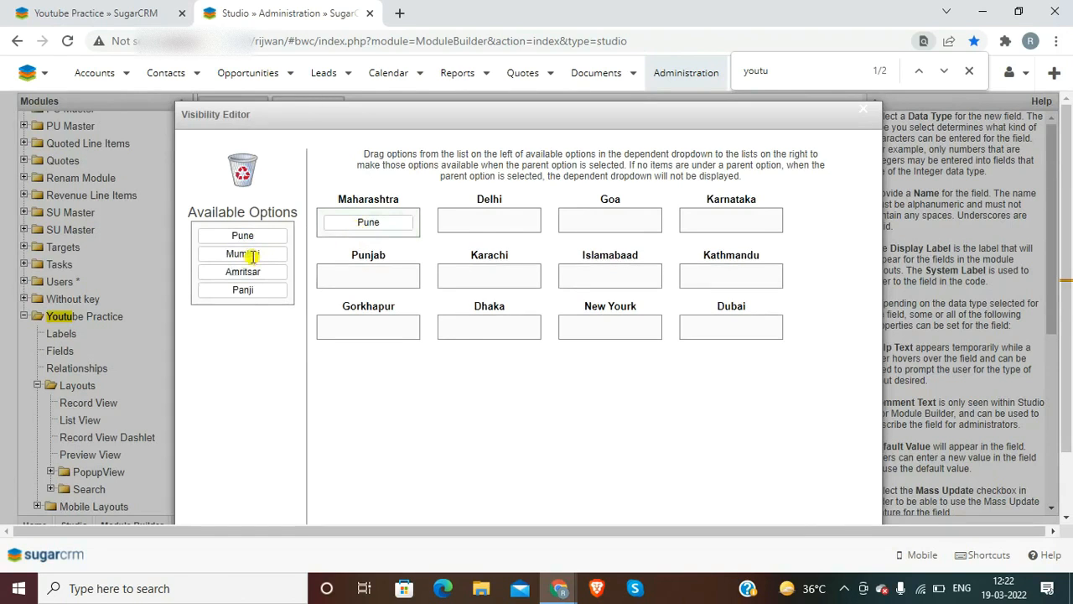
{"action": "left_click_drag", "start_coordinate": [242, 254], "coordinate": [370, 236]}
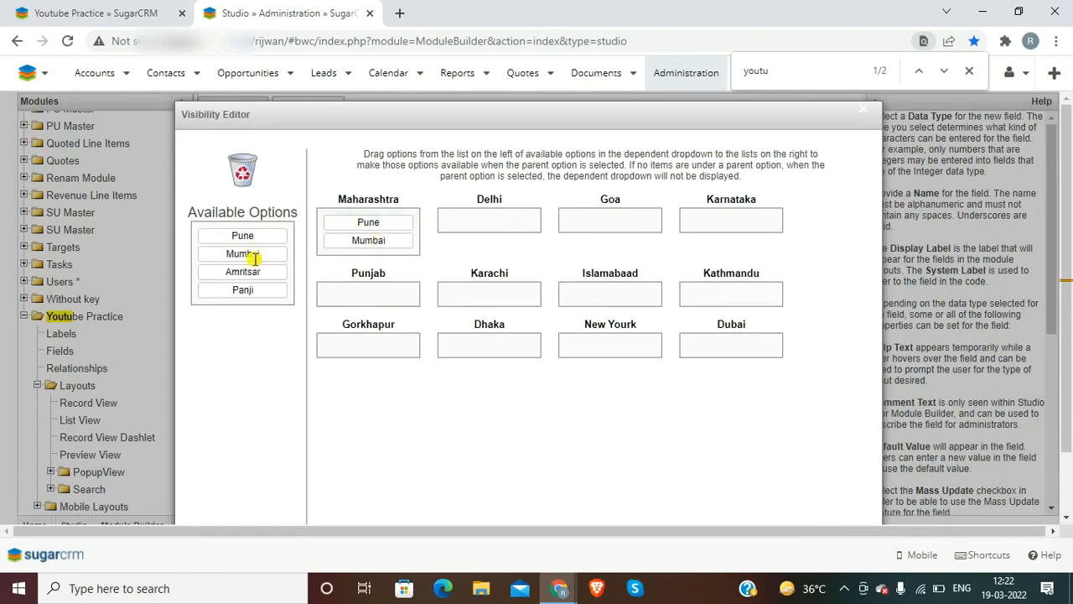
{"action": "left_click_drag", "start_coordinate": [247, 271], "coordinate": [368, 296]}
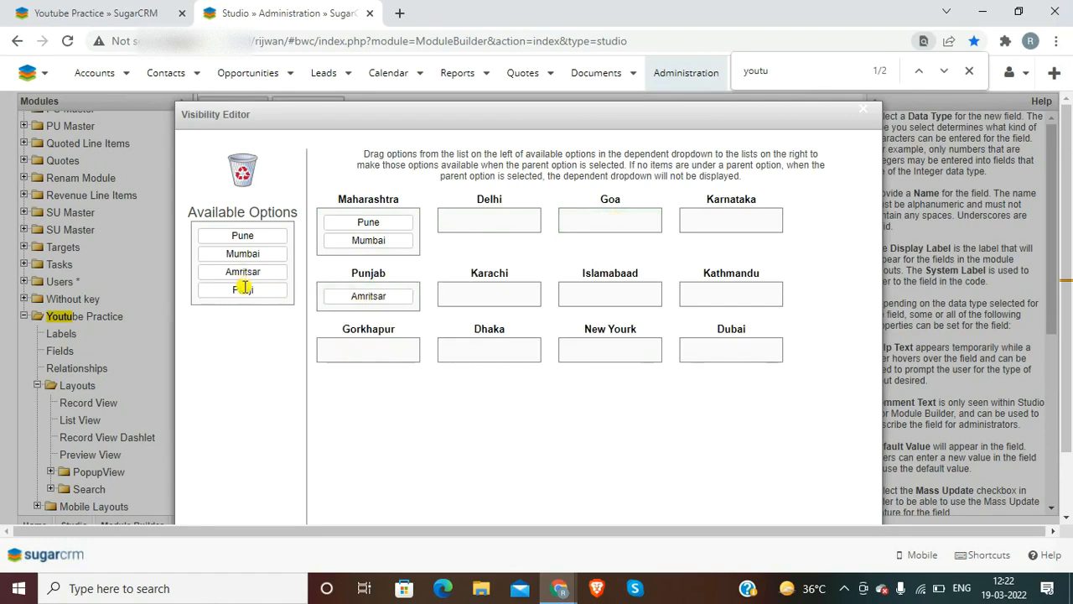
{"action": "left_click_drag", "start_coordinate": [243, 288], "coordinate": [623, 220]}
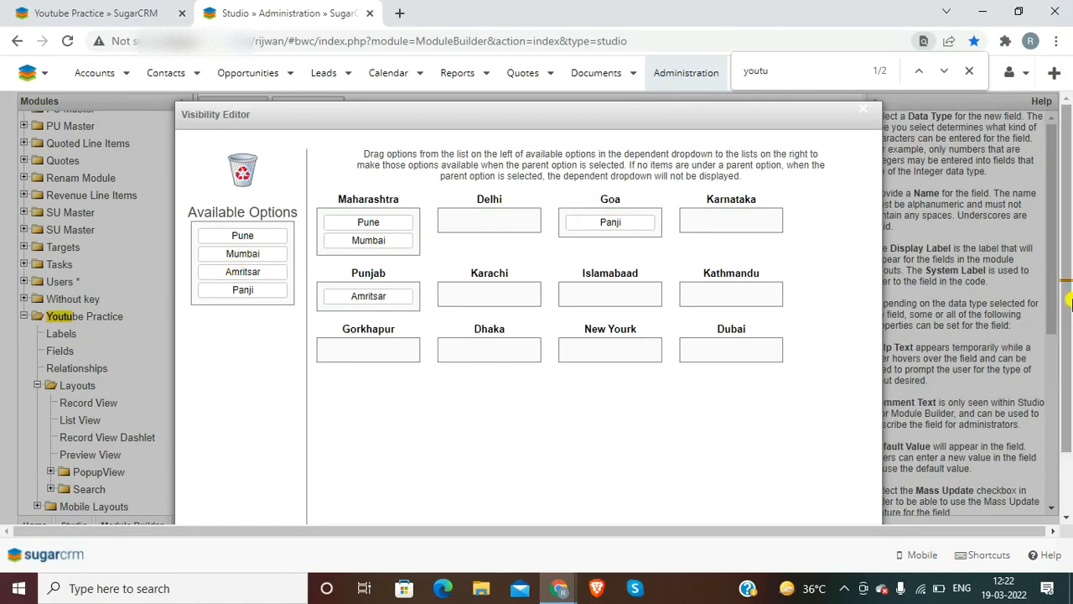
Save the visibility mapping of District under state and save the district dropdown field
{"action": "scroll", "coordinate": [1057, 279], "scroll_direction": "down", "scroll_amount": 2}
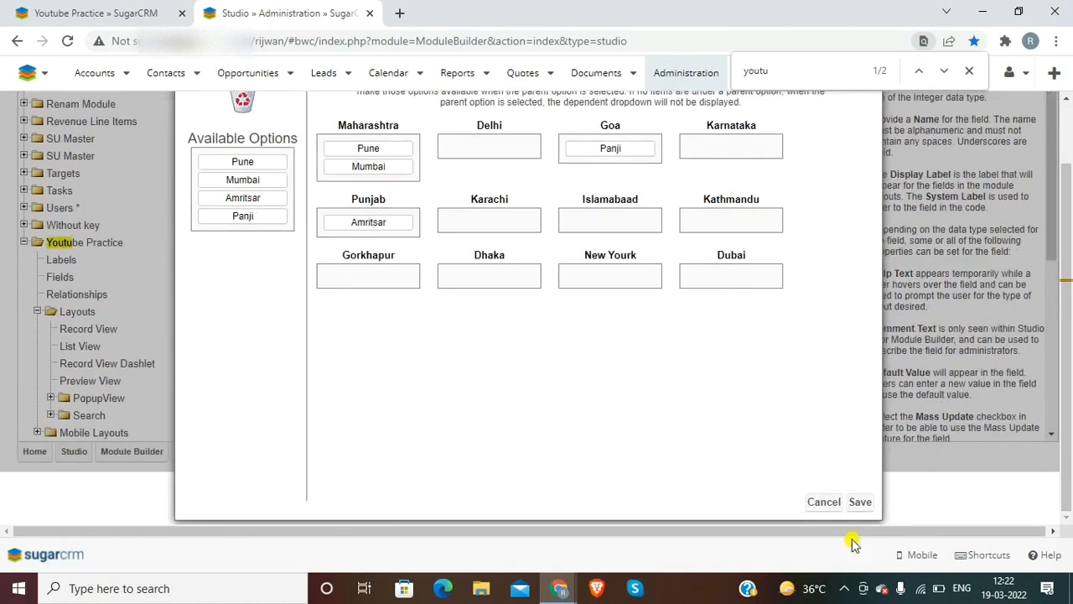
{"action": "left_click", "coordinate": [860, 502]}
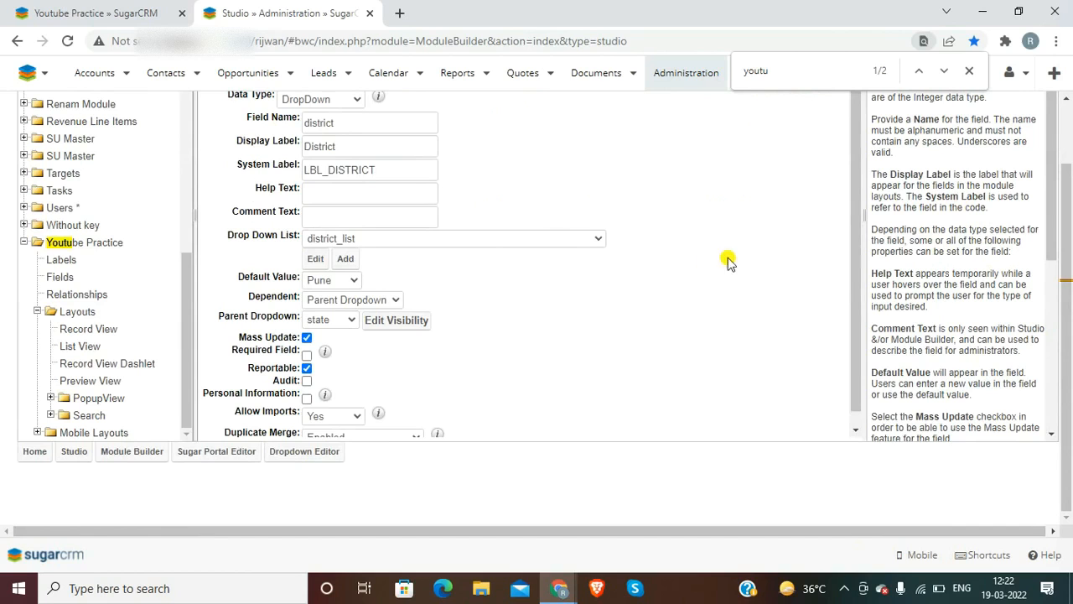
{"action": "scroll", "coordinate": [1070, 294], "scroll_direction": "up", "scroll_amount": 2}
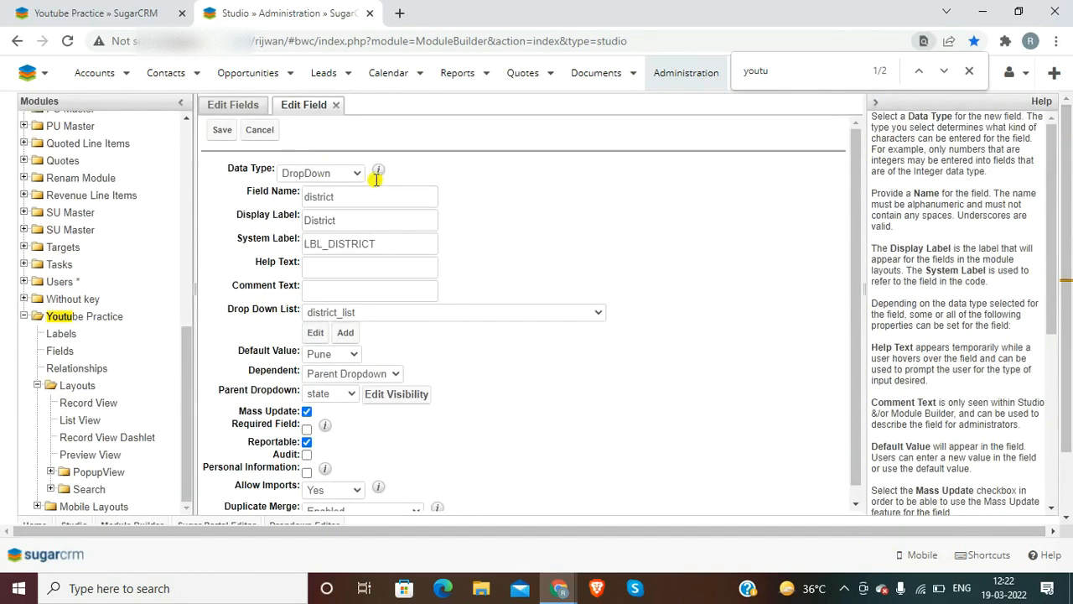
{"action": "left_click", "coordinate": [219, 131]}
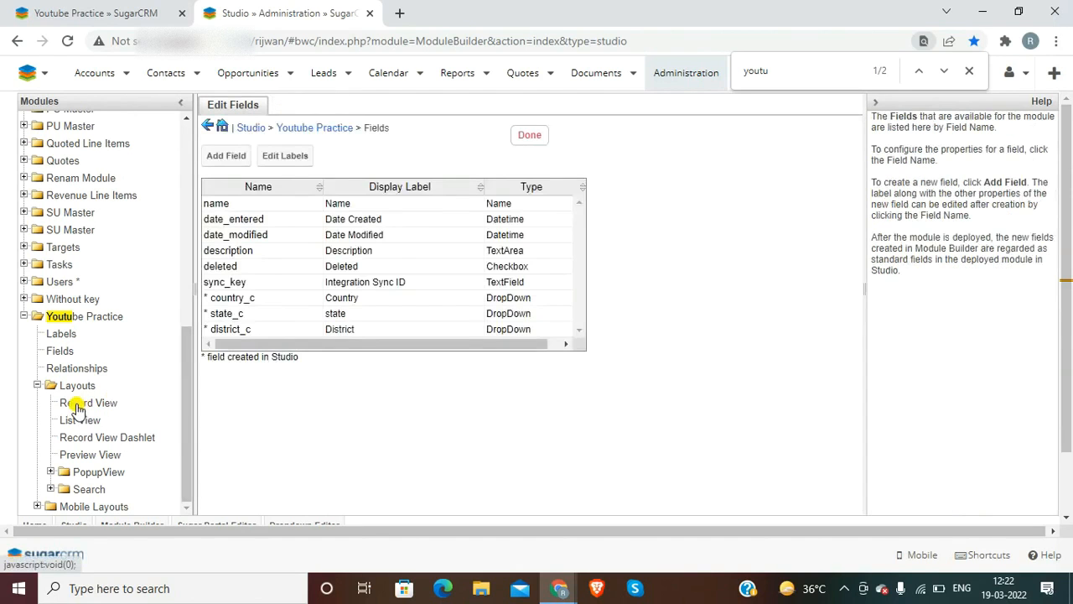
Add a new row below Country and state in the Record View layout, place District in it, and save and deploy despite missing team_name
{"action": "left_click", "coordinate": [76, 404]}
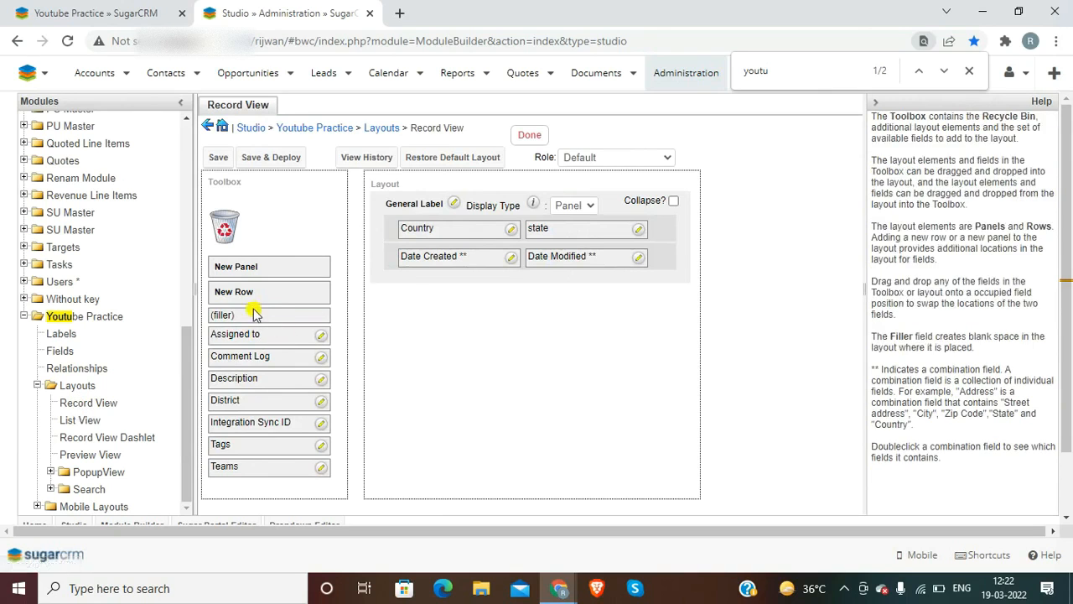
{"action": "left_click_drag", "start_coordinate": [238, 300], "coordinate": [482, 259]}
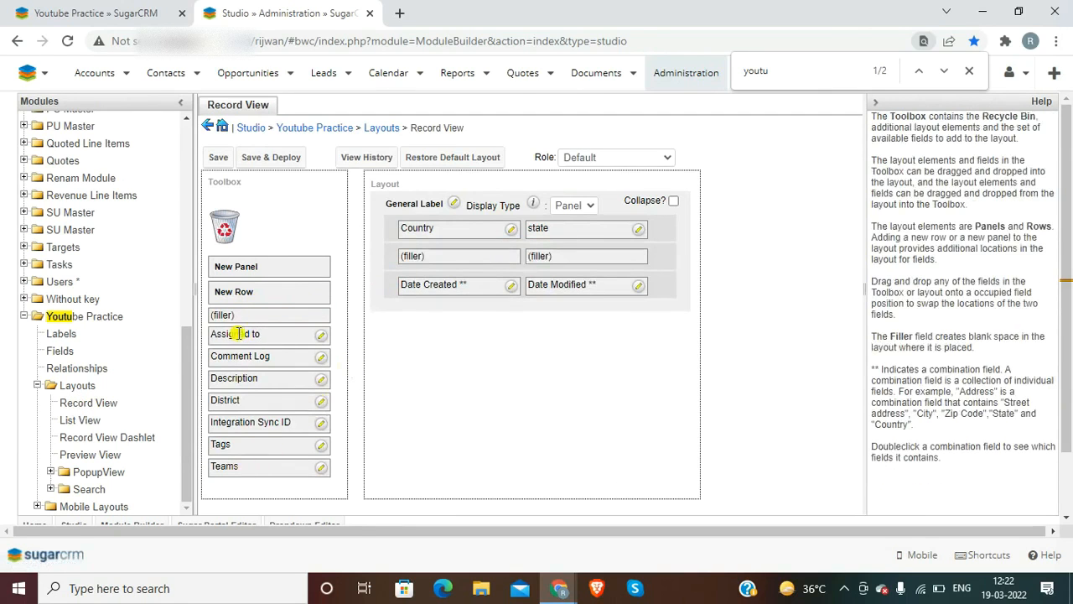
{"action": "left_click_drag", "start_coordinate": [225, 400], "coordinate": [419, 254]}
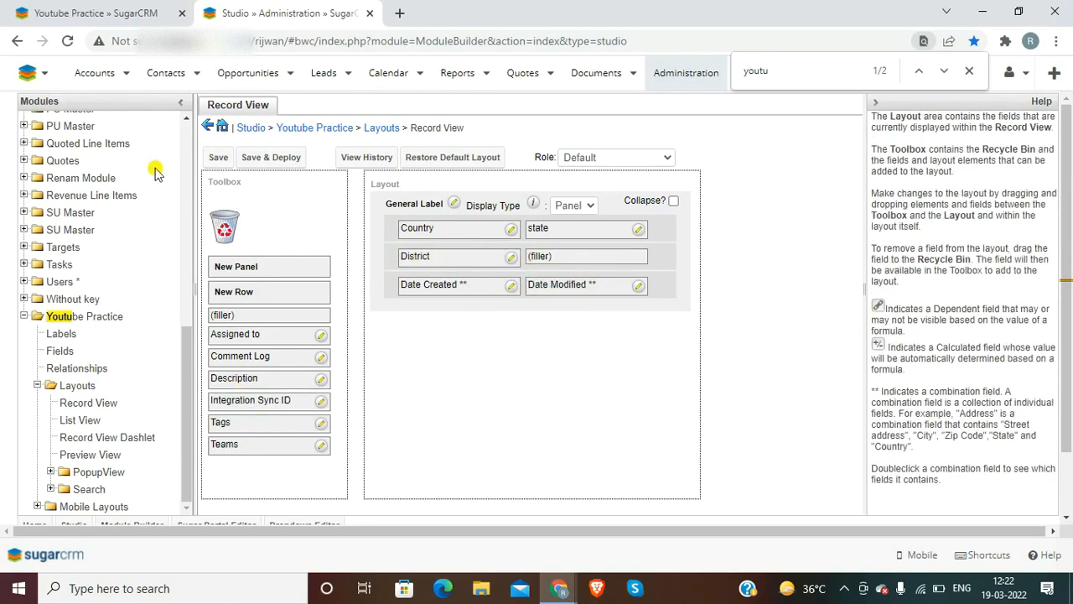
{"action": "left_click", "coordinate": [273, 160]}
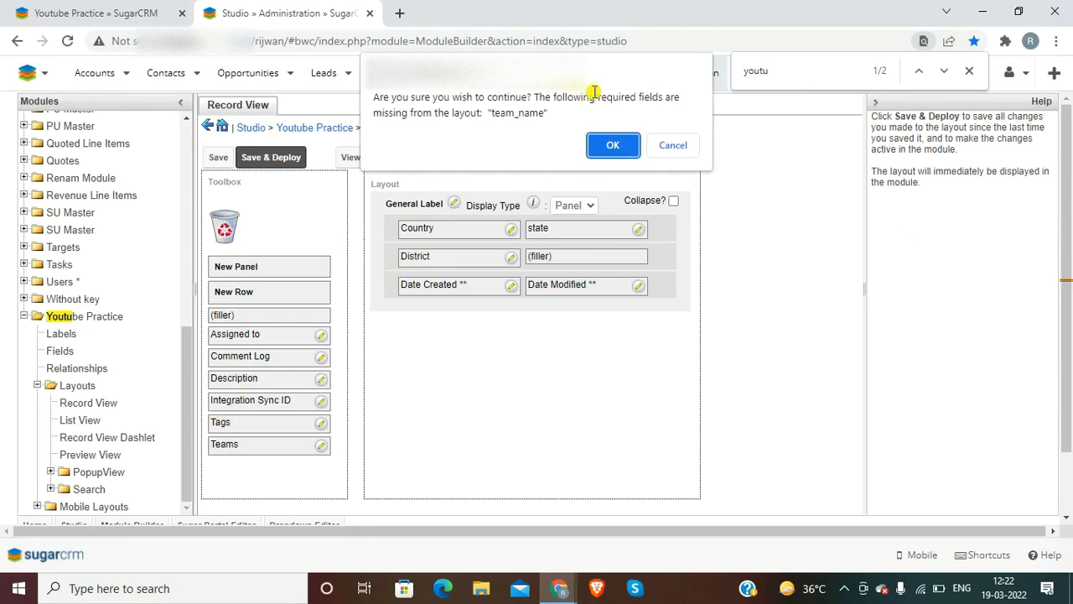
{"action": "left_click", "coordinate": [609, 145]}
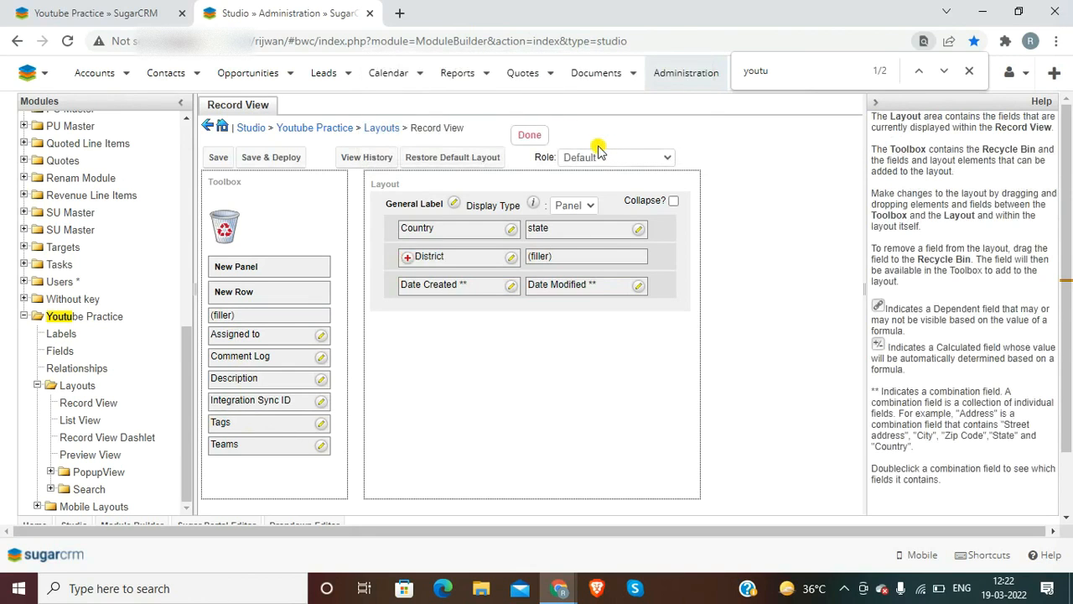
Discard the unsaved Youtube Practice record and start creating a fresh one with the updated layout
{"action": "left_click", "coordinate": [92, 7]}
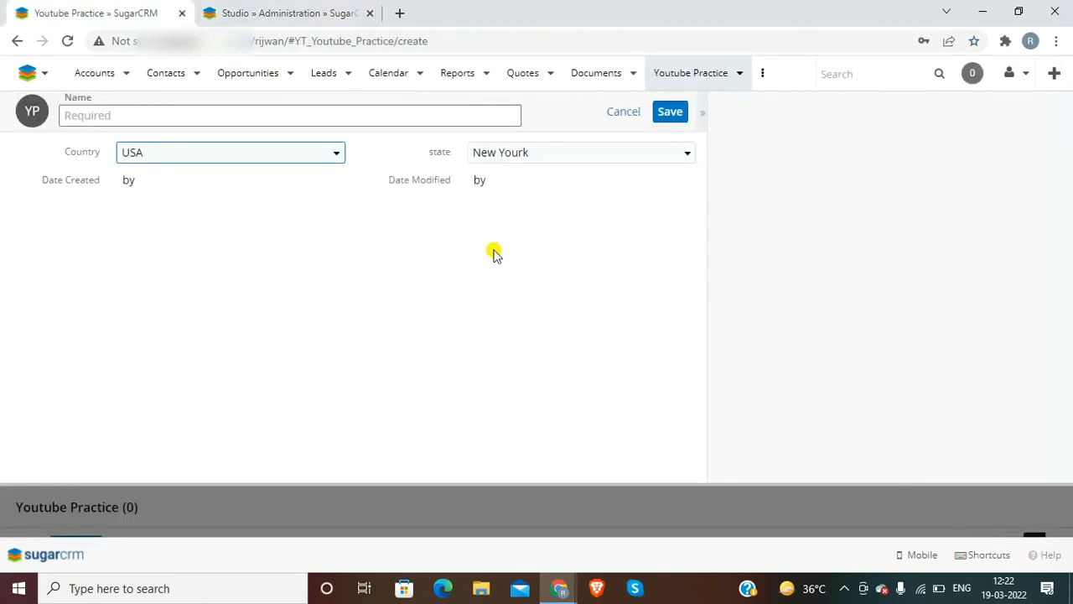
{"action": "key", "text": "ctrl+l"}
{"action": "key", "text": "End"}
{"action": "key", "text": "ctrl+shift+Left"}
{"action": "key", "text": "shift+Left"}
{"action": "key", "text": "BackSpace"}
{"action": "key", "text": "Return"}
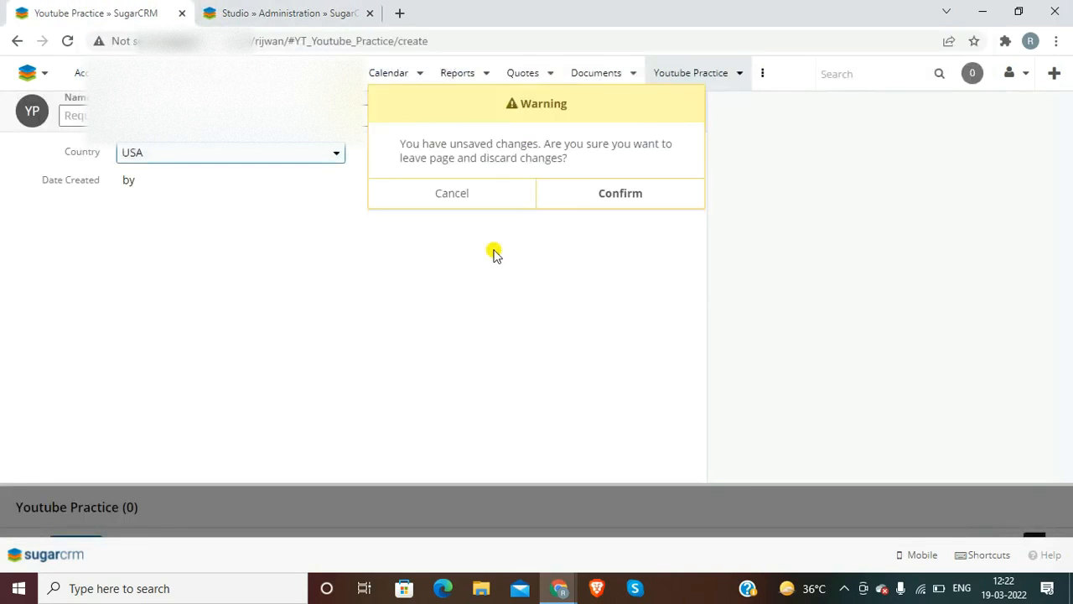
{"action": "left_click", "coordinate": [590, 202]}
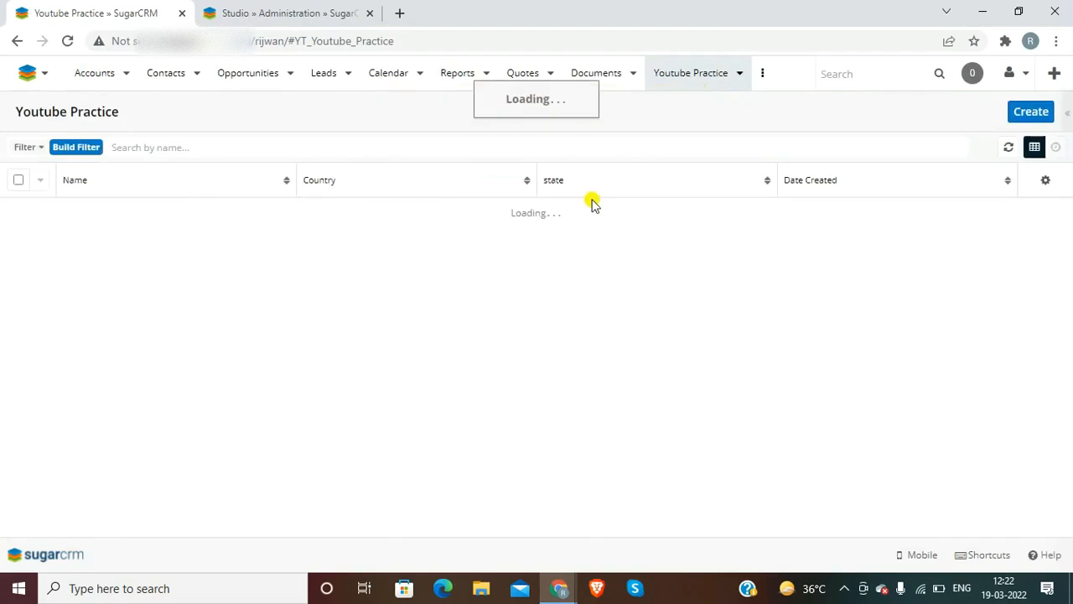
{"action": "left_click", "coordinate": [735, 75]}
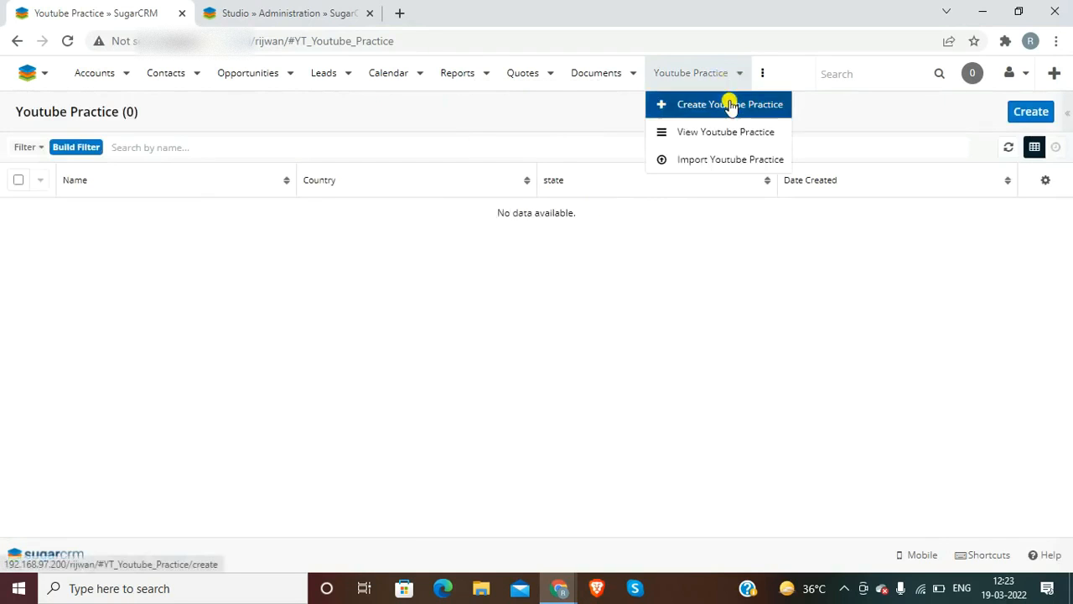
{"action": "left_click", "coordinate": [732, 103]}
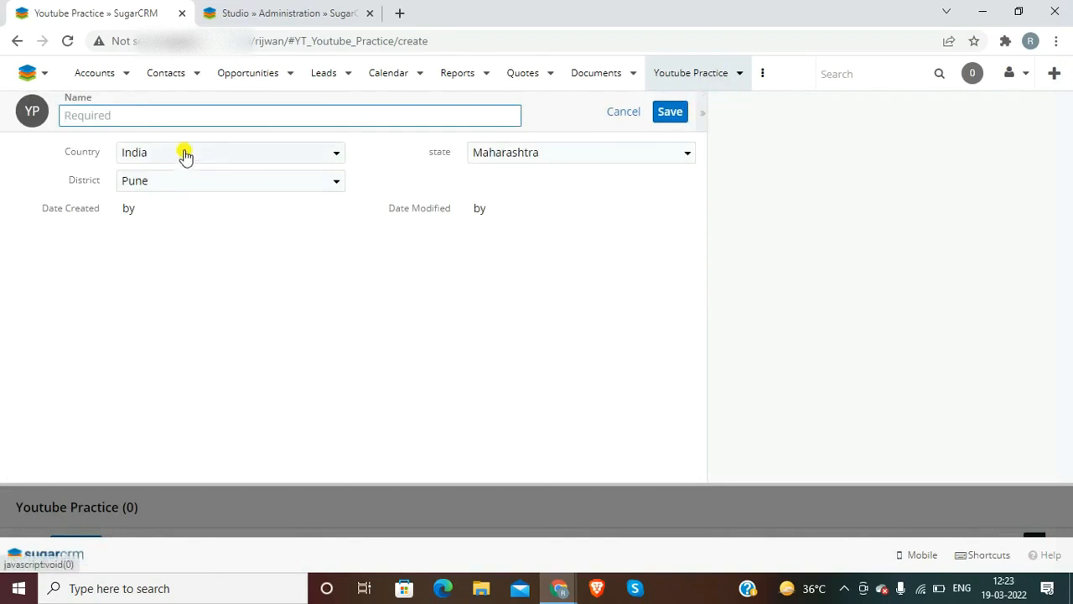
Test the District dependency by setting state to Delhi and Goa, and inspect the district options for Goa
{"action": "left_click", "coordinate": [513, 159]}
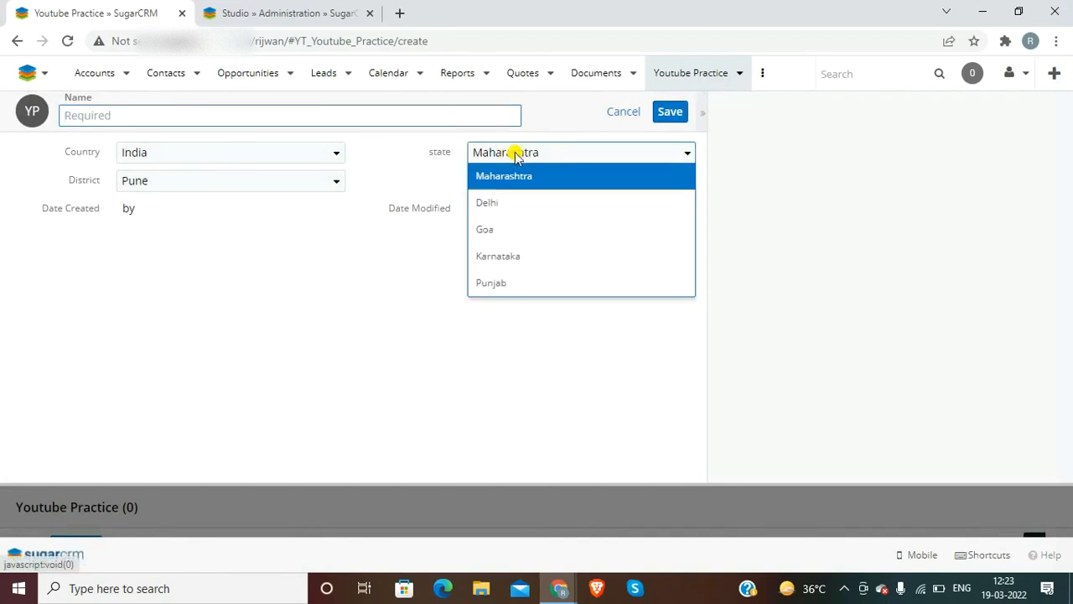
{"action": "left_click", "coordinate": [520, 203]}
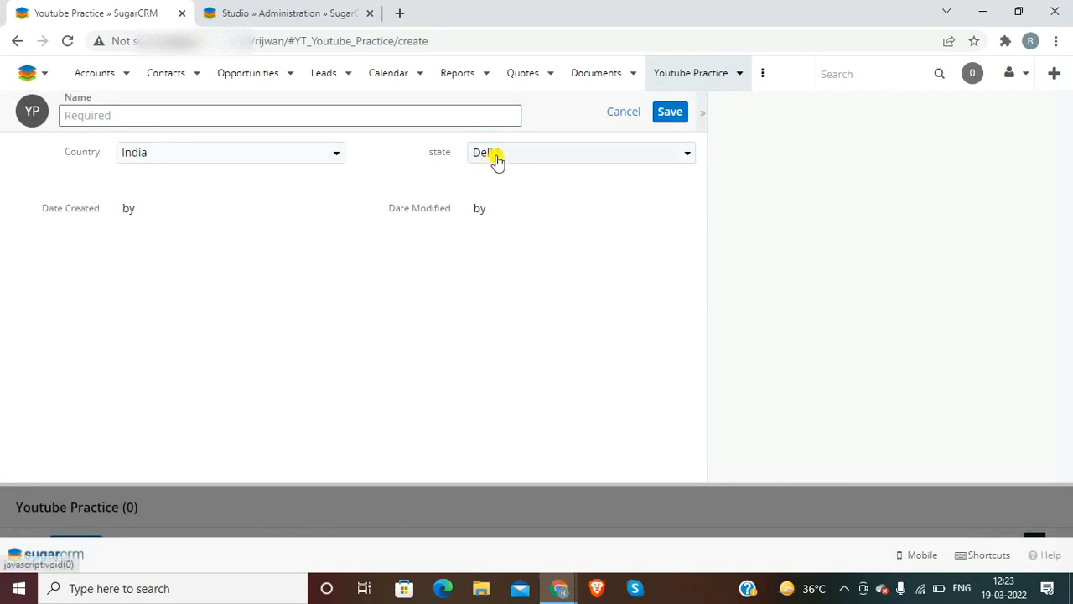
{"action": "left_click", "coordinate": [496, 159]}
{"action": "left_click", "coordinate": [508, 242]}
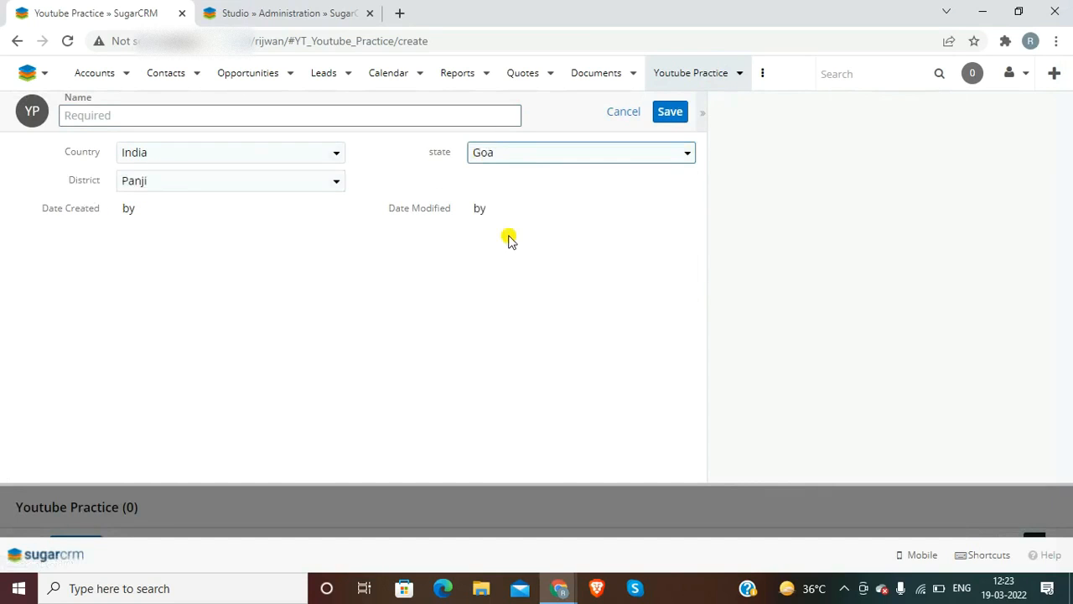
{"action": "left_click", "coordinate": [213, 179]}
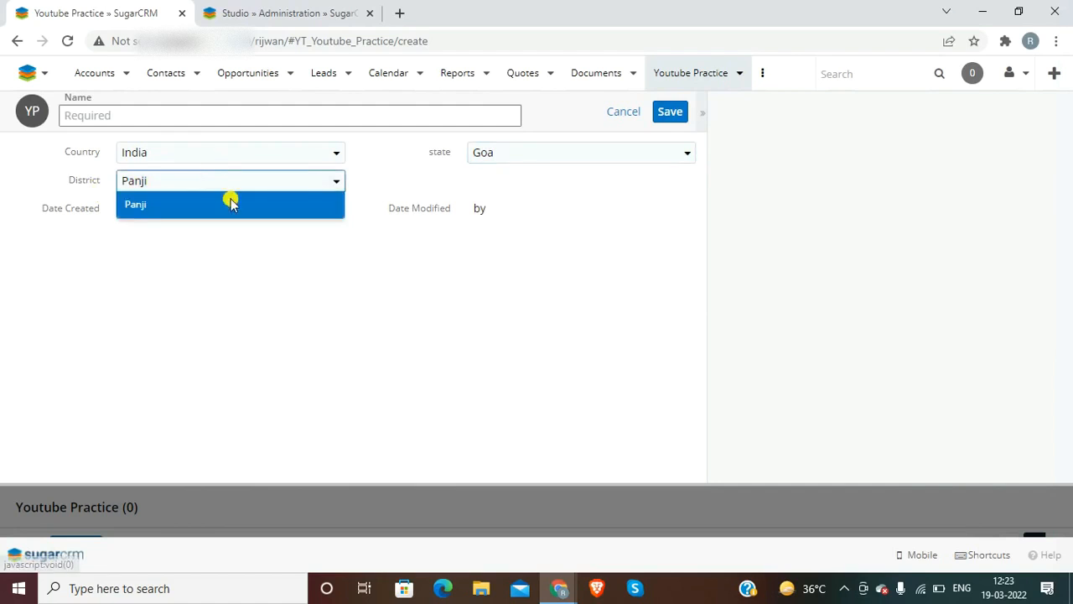
Set state to Maharashtra and inspect its district options, and switch state to Punjab to check the dependent District
{"action": "left_click", "coordinate": [521, 155]}
{"action": "left_click", "coordinate": [521, 156]}
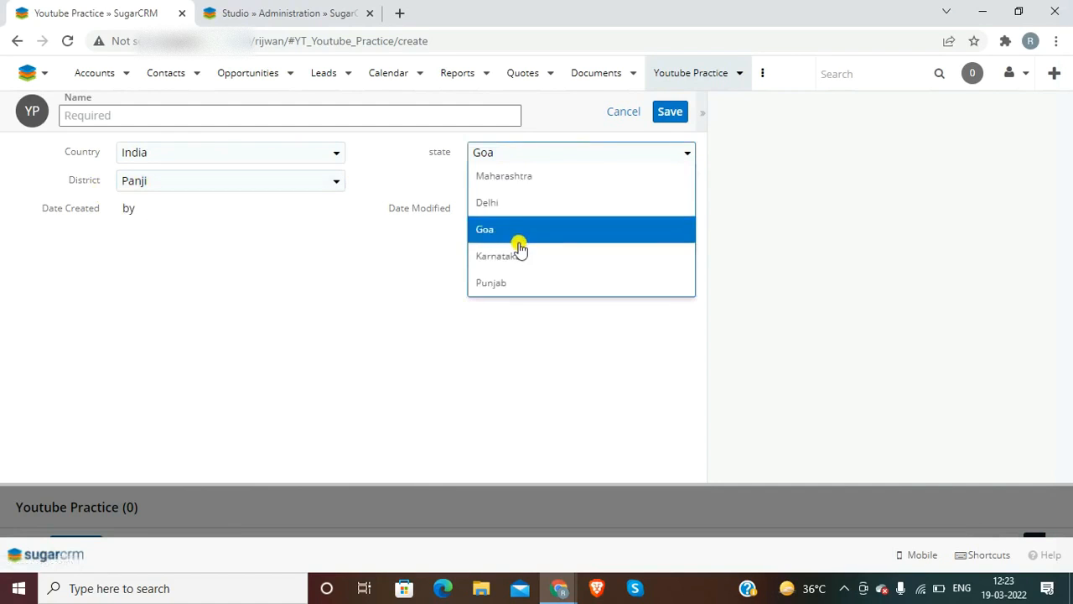
{"action": "left_click", "coordinate": [515, 173]}
{"action": "left_click", "coordinate": [245, 185]}
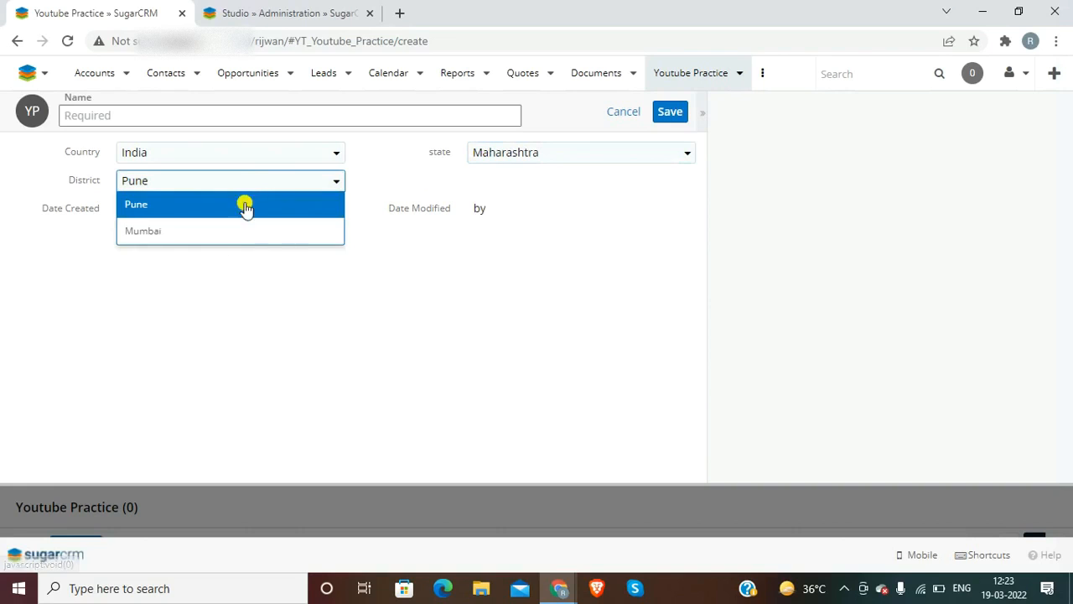
{"action": "left_click", "coordinate": [541, 157]}
{"action": "left_click", "coordinate": [540, 157]}
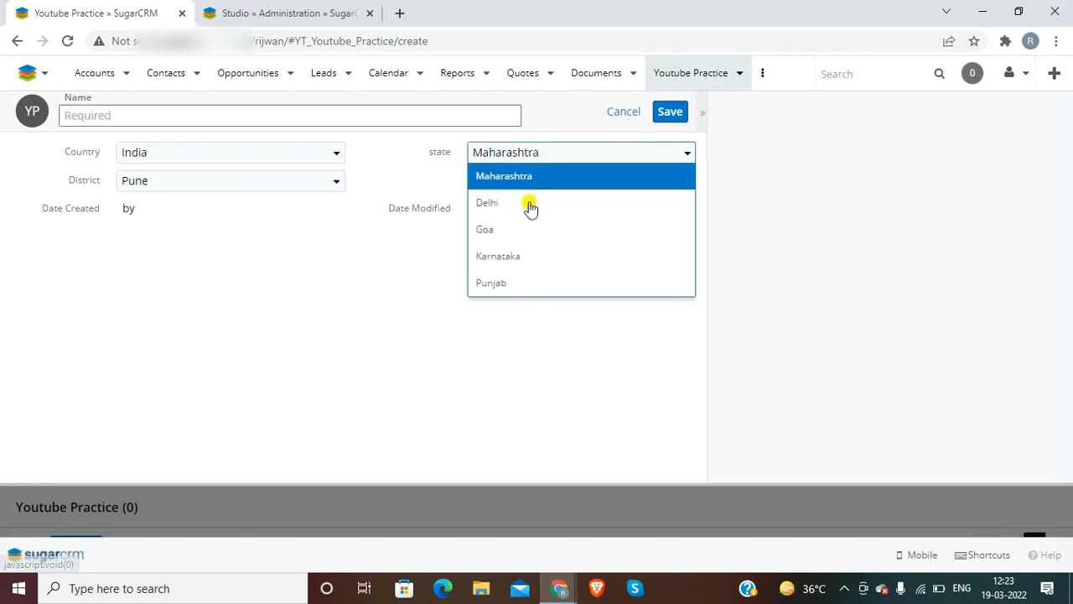
{"action": "left_click", "coordinate": [517, 284]}
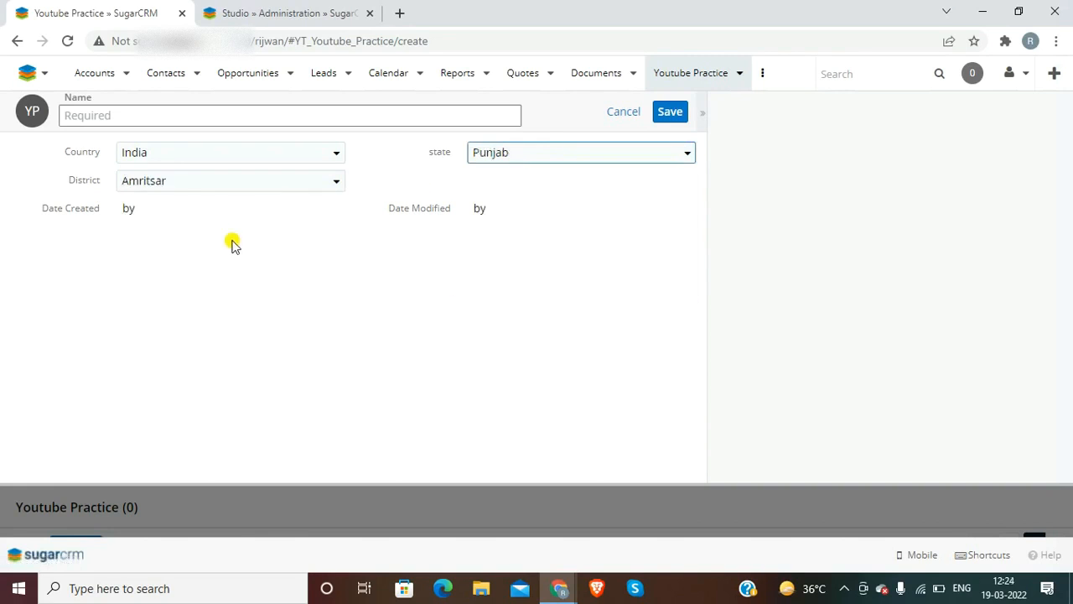
Test state Karnataka for a dependent District, and return state to Maharashtra with Pune as the district
{"action": "left_click", "coordinate": [589, 159]}
{"action": "left_click", "coordinate": [567, 267]}
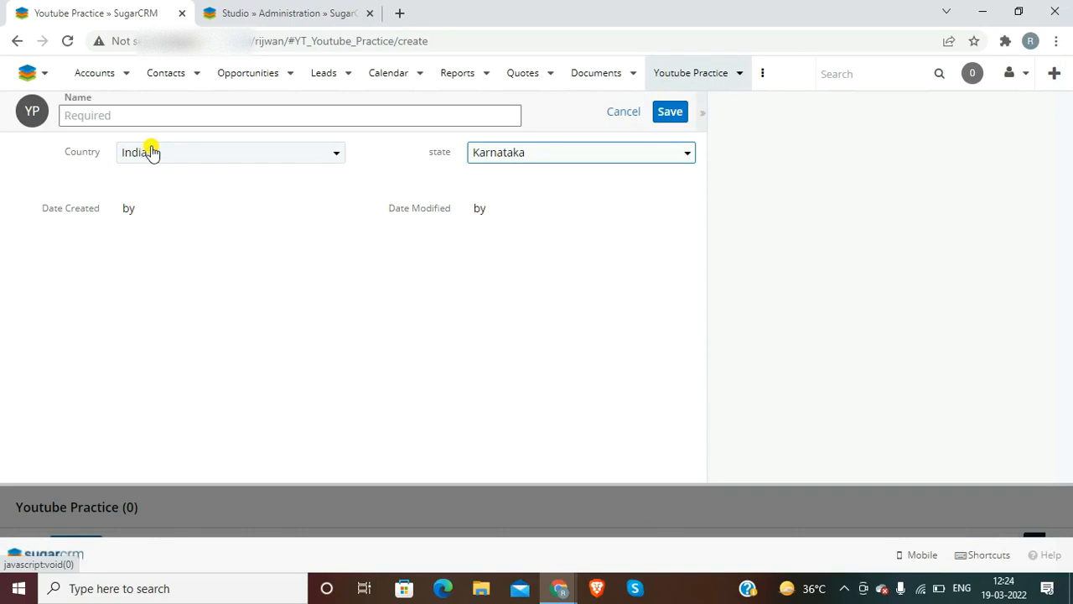
{"action": "left_click", "coordinate": [531, 153]}
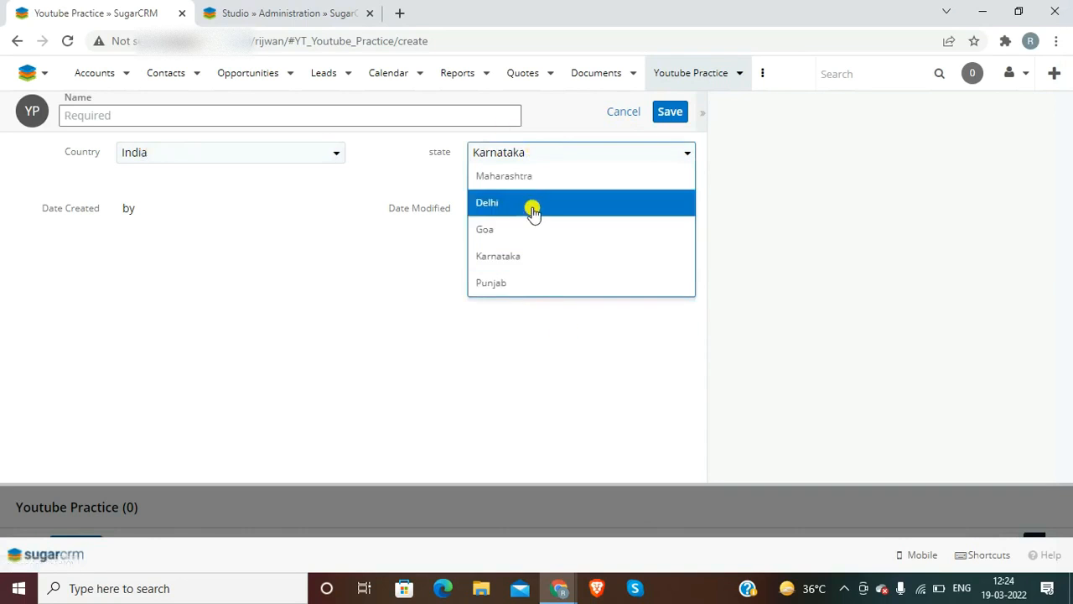
{"action": "left_click", "coordinate": [528, 256]}
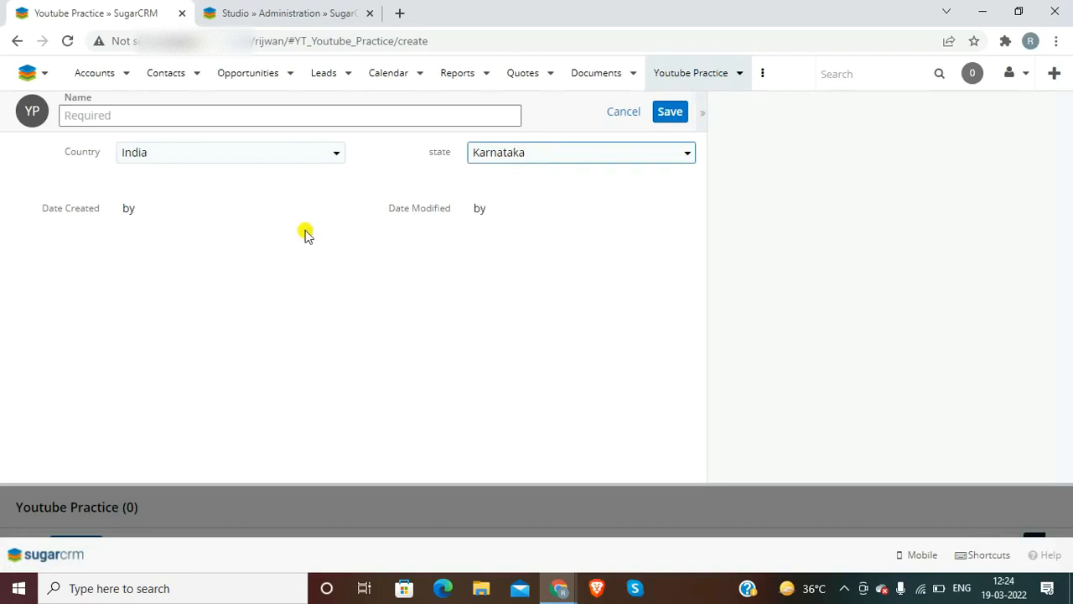
{"action": "left_click", "coordinate": [503, 152]}
{"action": "left_click", "coordinate": [507, 178]}
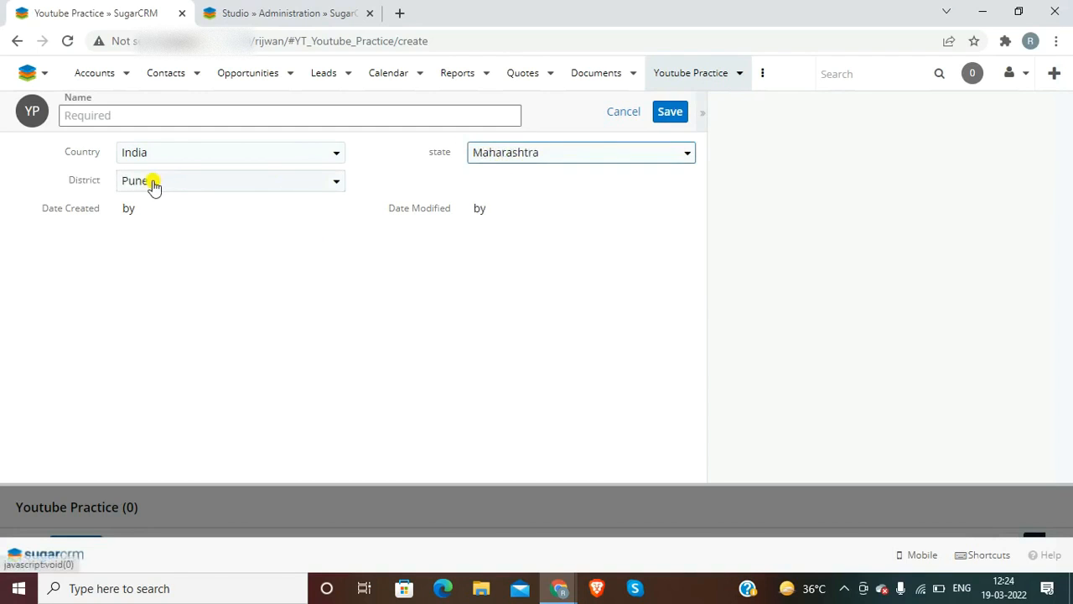
{"action": "left_click", "coordinate": [193, 179]}
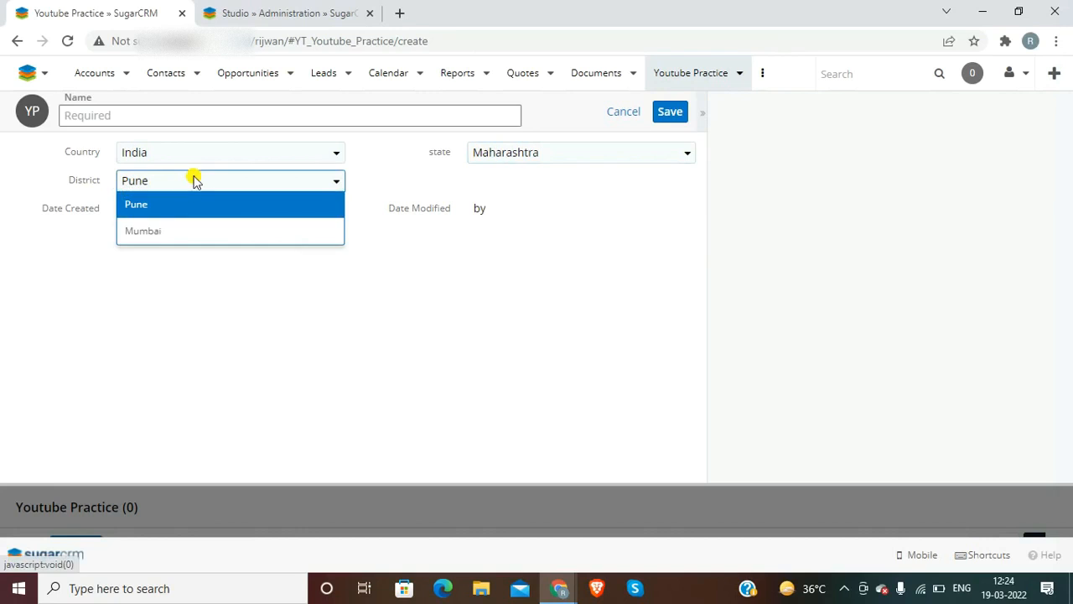
{"action": "left_click", "coordinate": [186, 210]}
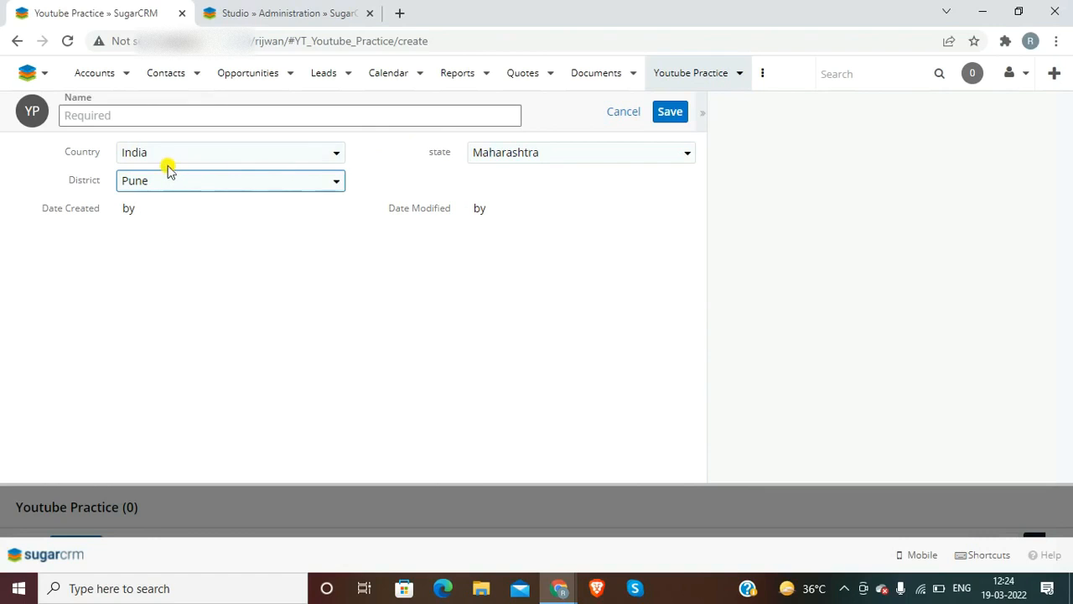
Start a new field in the Youtube Practice module in Studio and set its data type to DropDown
{"action": "left_click", "coordinate": [342, 7]}
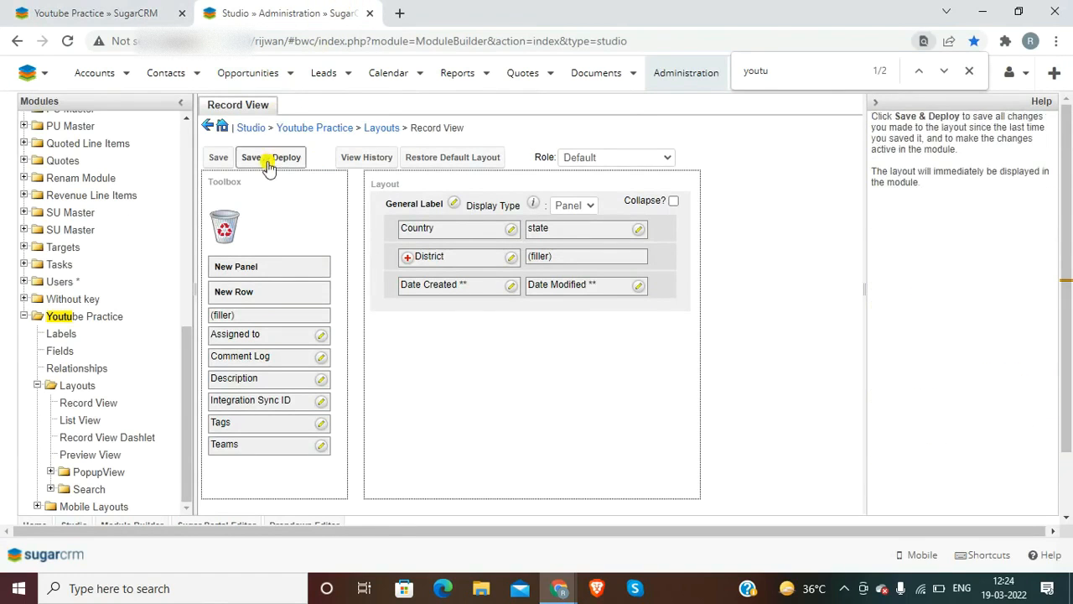
{"action": "left_click", "coordinate": [118, 7]}
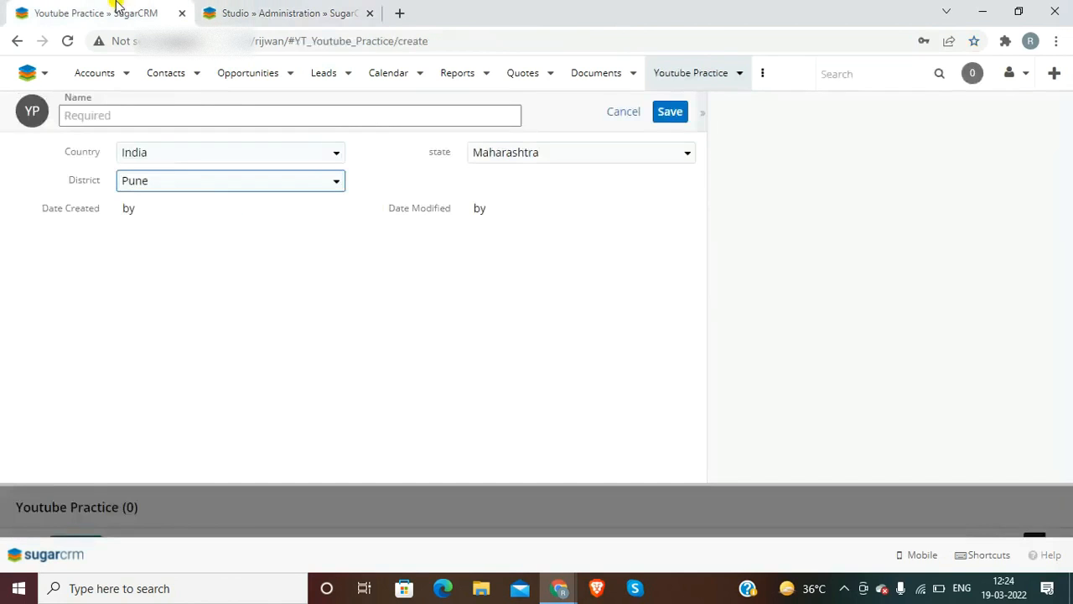
{"action": "left_click", "coordinate": [300, 7]}
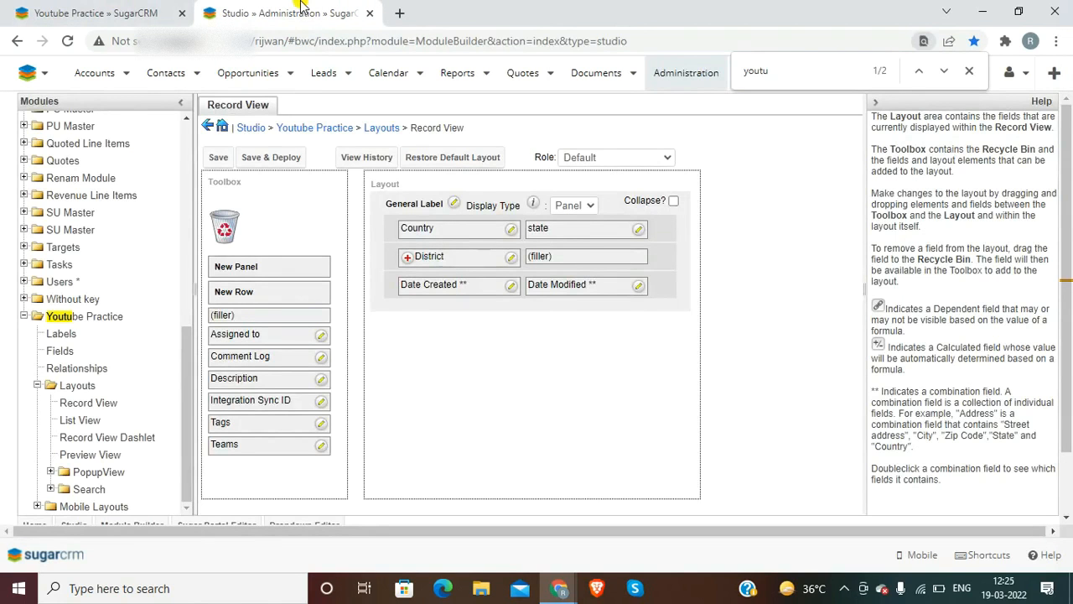
{"action": "left_click", "coordinate": [63, 352]}
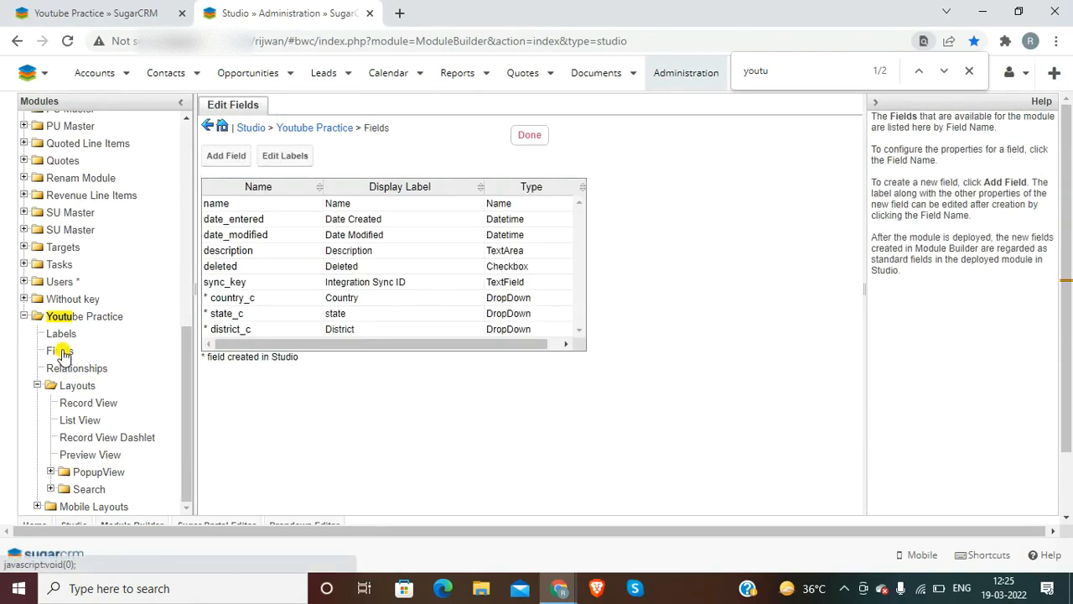
{"action": "left_click", "coordinate": [214, 155]}
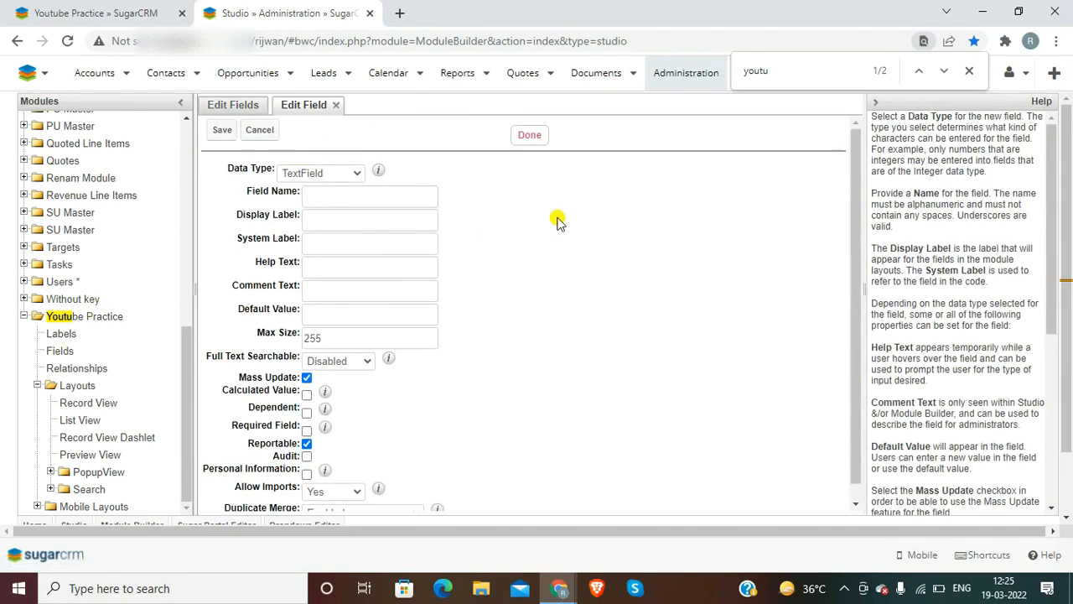
{"action": "left_click", "coordinate": [328, 175]}
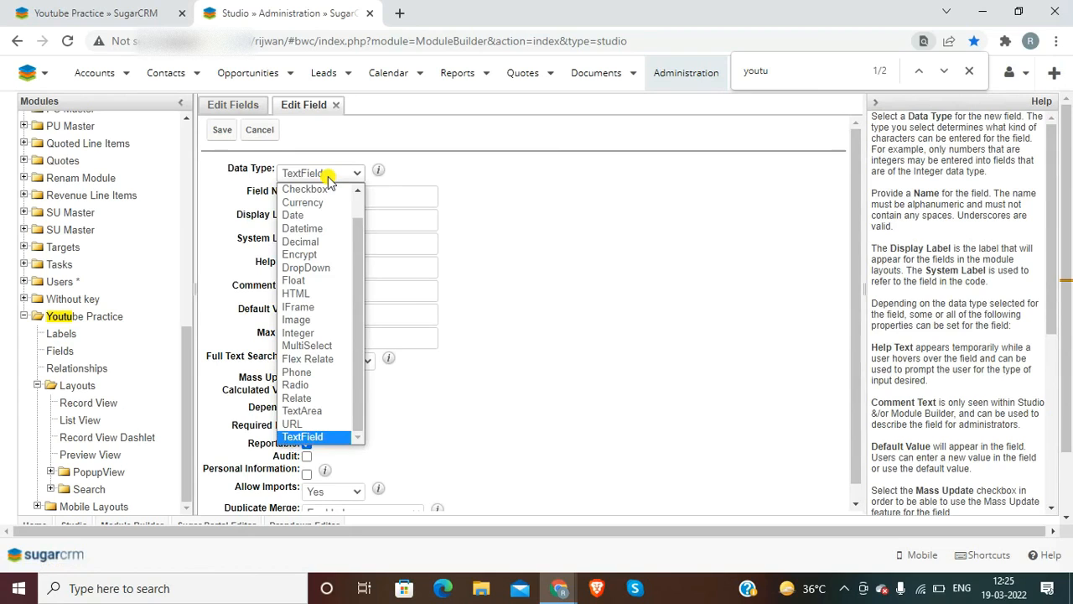
{"action": "key", "text": "Home"}
{"action": "key", "text": "d"}
{"action": "key", "text": "r"}
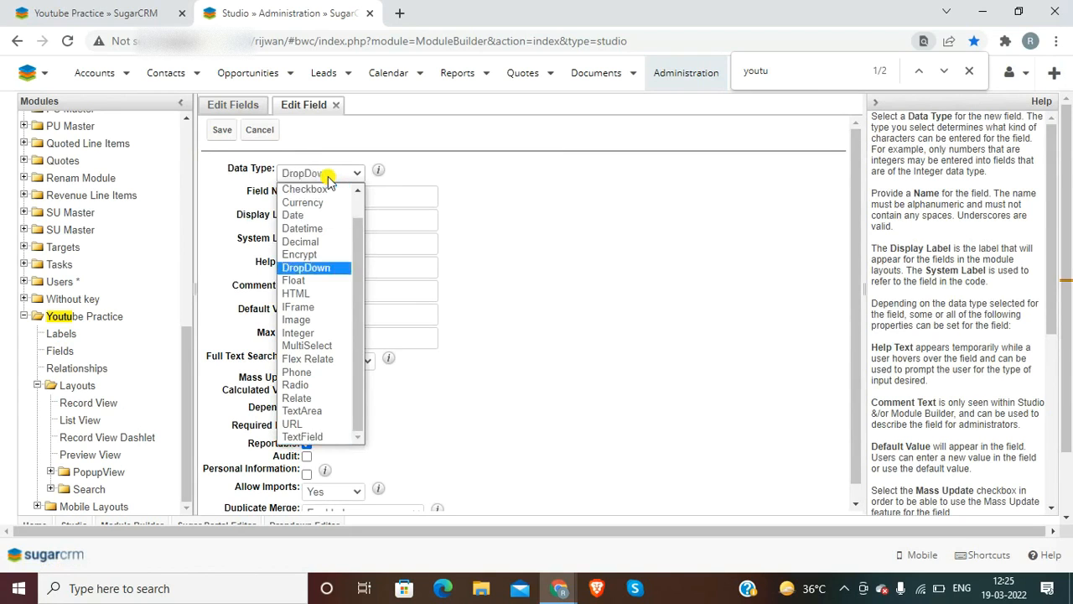
{"action": "key", "text": "Return"}
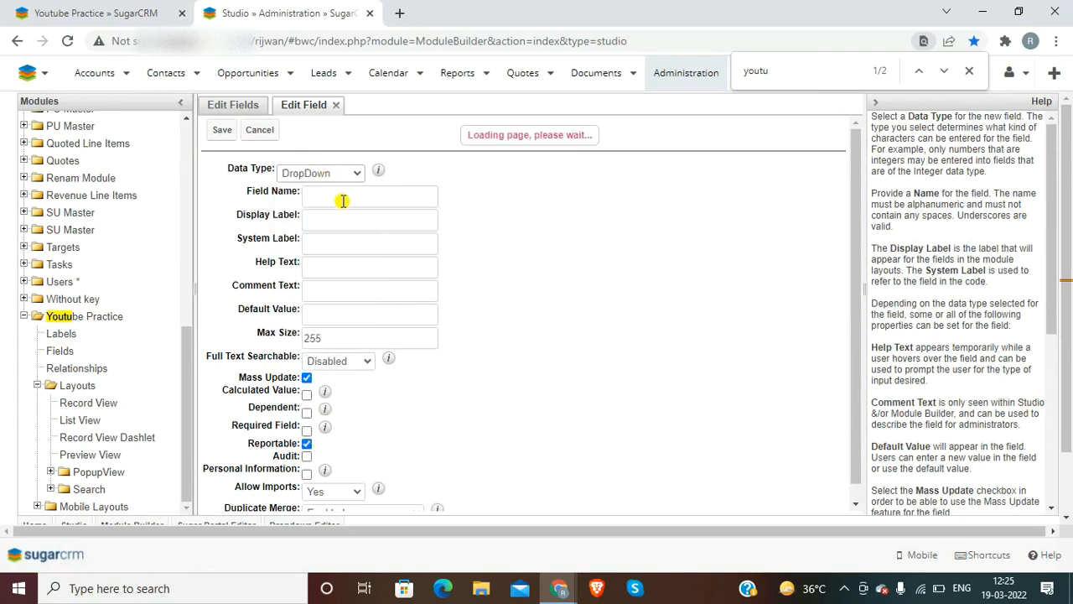
Name the new dropdown field country2, with the matching display label and system label
{"action": "left_click", "coordinate": [343, 200]}
{"action": "type", "text": "co"}
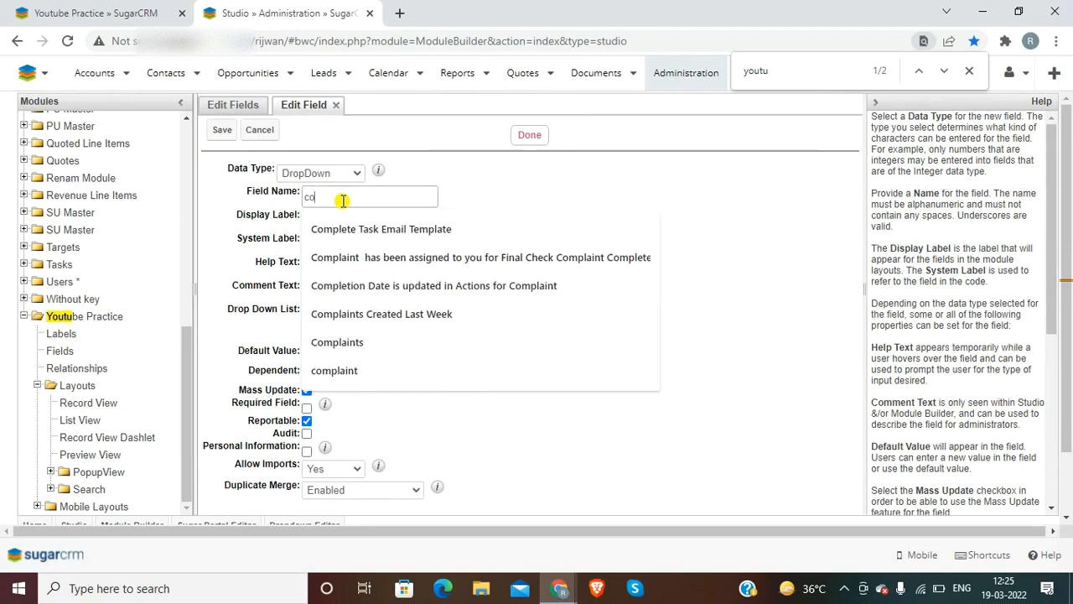
{"action": "type", "text": "untry"}
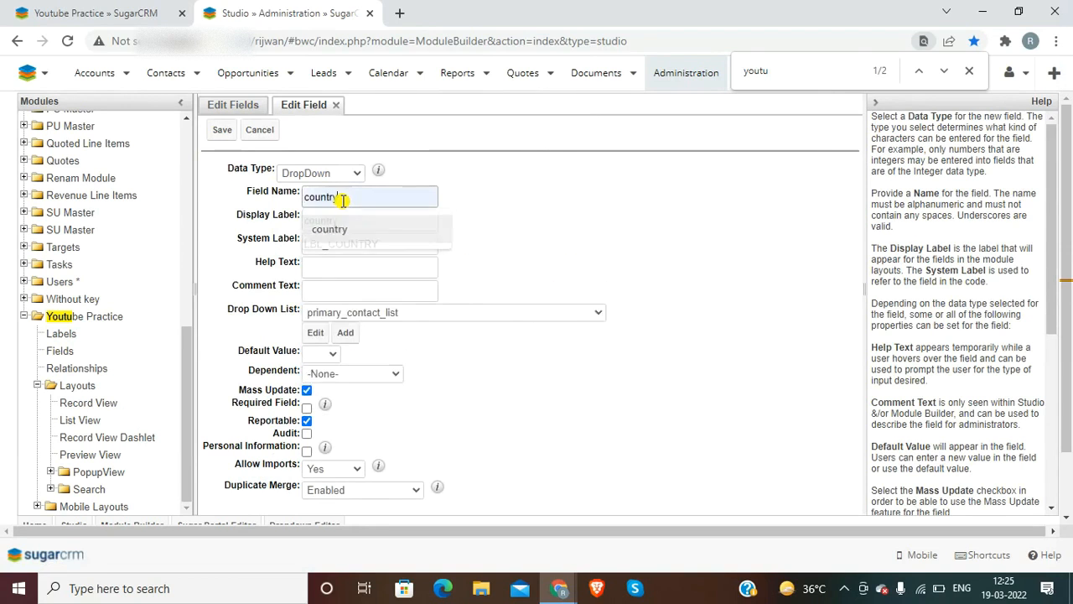
{"action": "type", "text": "2"}
{"action": "key", "text": "Tab"}
{"action": "key", "text": "Tab"}
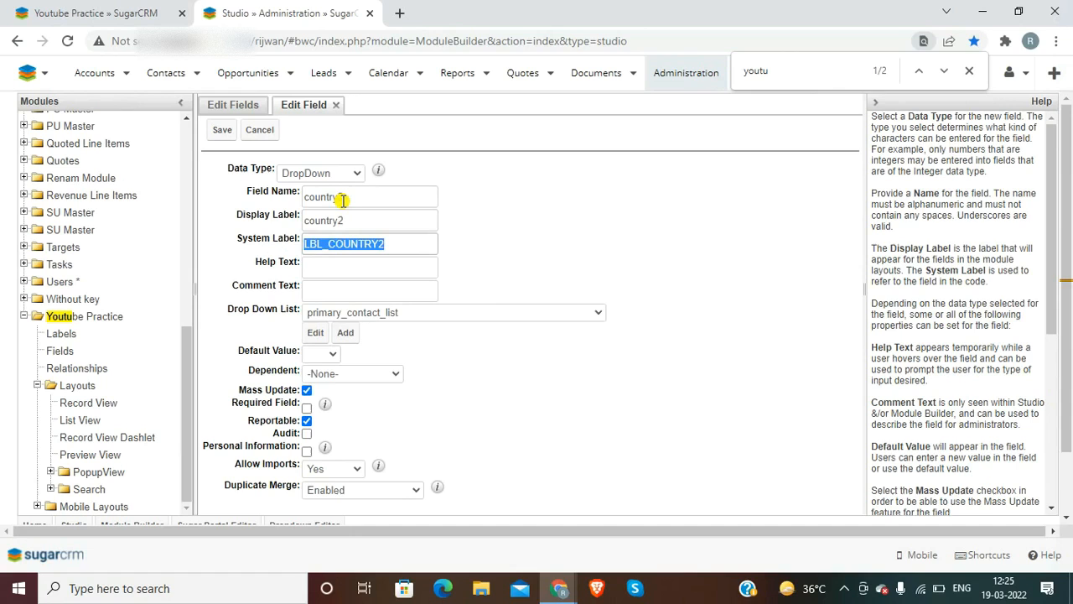
Try Custom_Country_list as the drop down list for the country2 field
{"action": "left_click", "coordinate": [403, 315]}
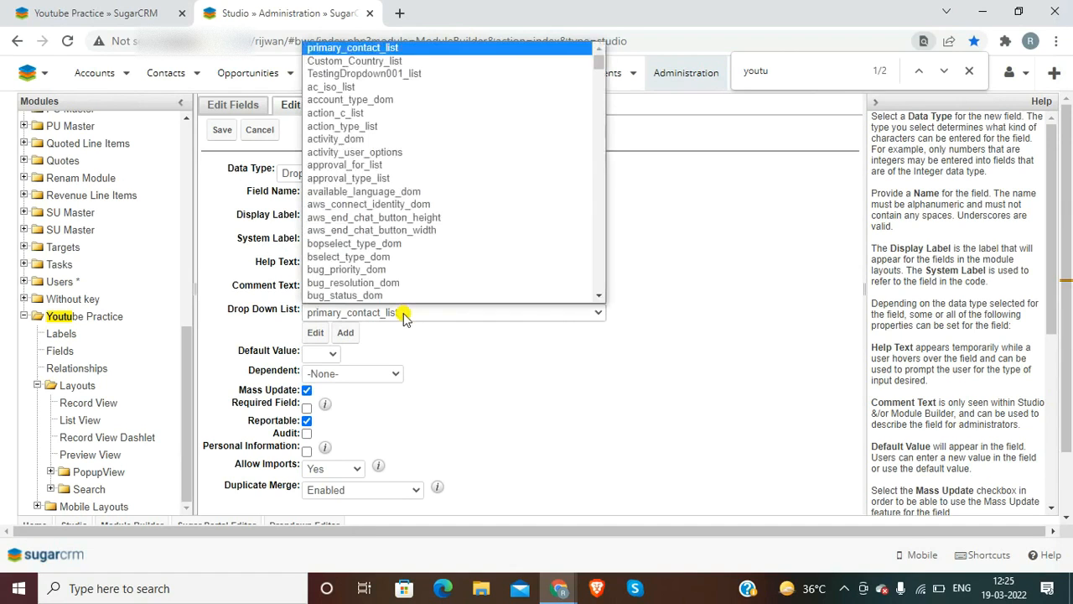
{"action": "key", "text": "Down"}
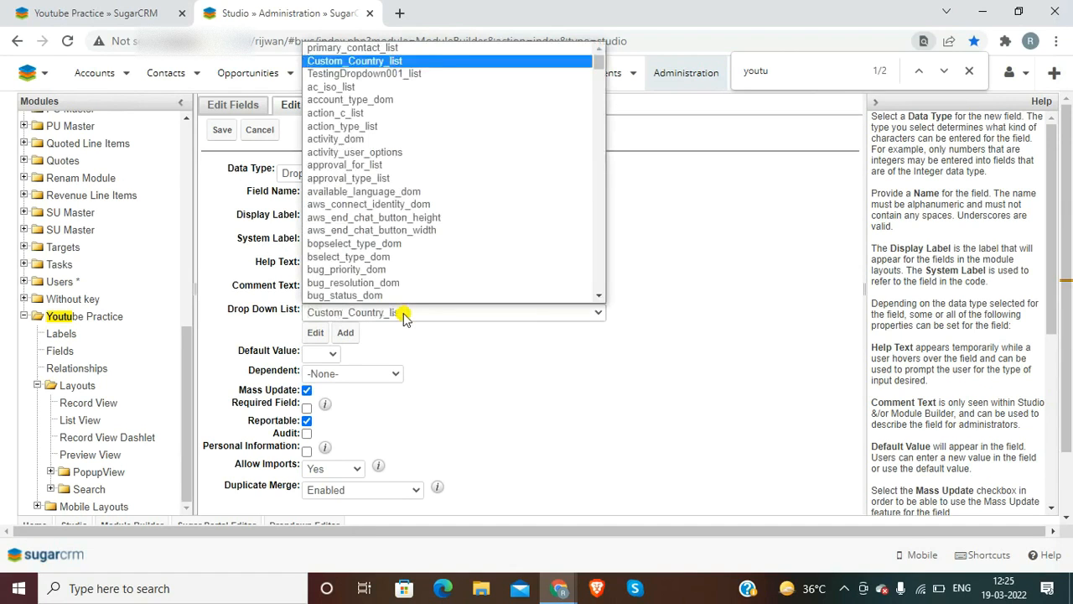
{"action": "key", "text": "Return"}
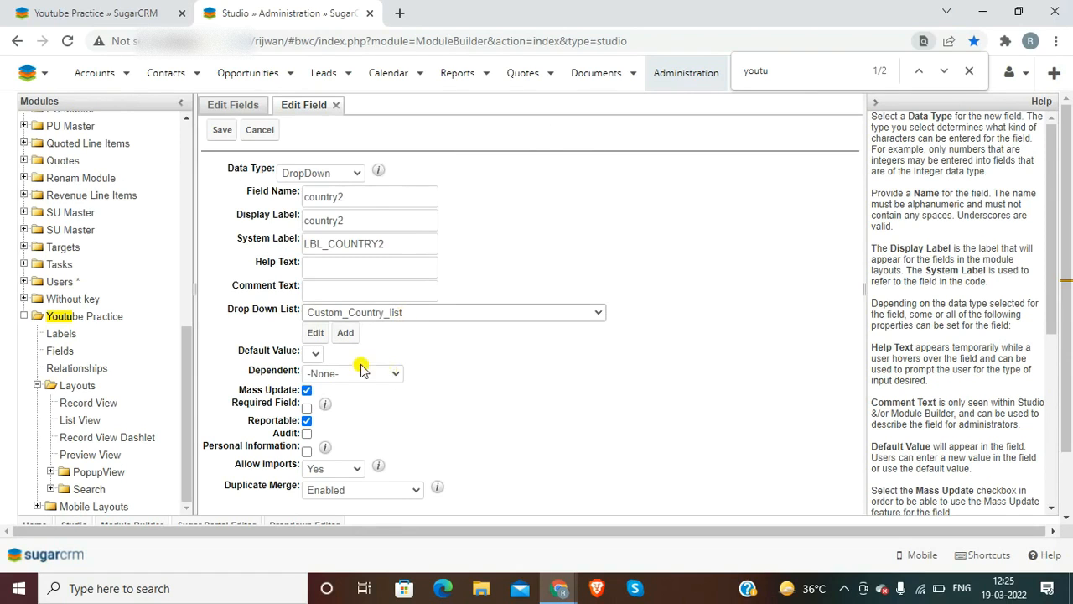
Try countries_dom as the drop down list for country2, with INDIA as the default value
{"action": "left_click", "coordinate": [385, 321]}
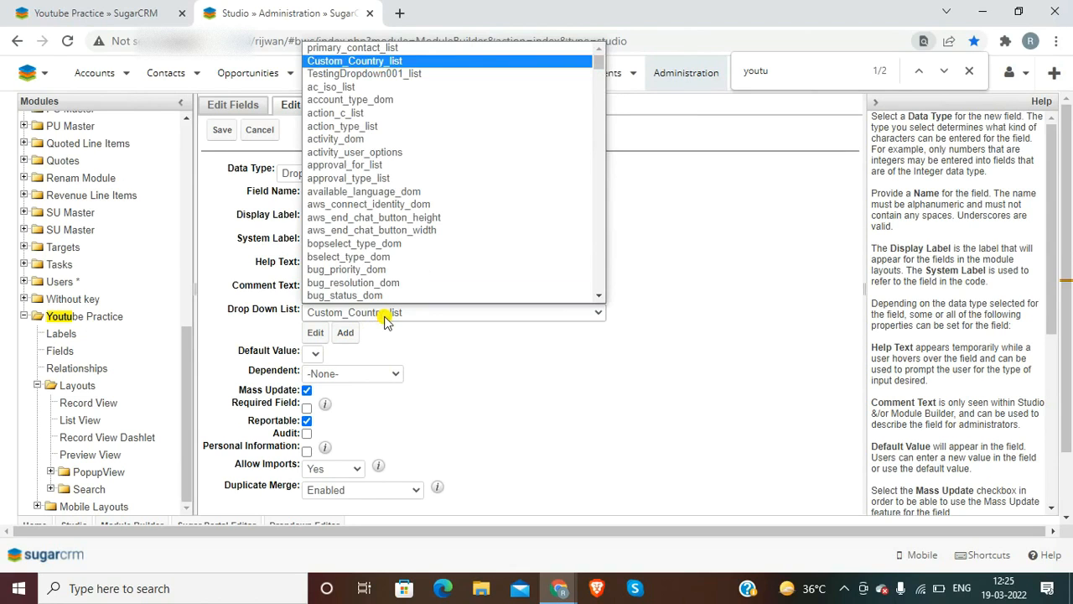
{"action": "type", "text": "con"}
{"action": "key", "text": "Down"}
{"action": "key", "text": "Down"}
{"action": "key", "text": "Down"}
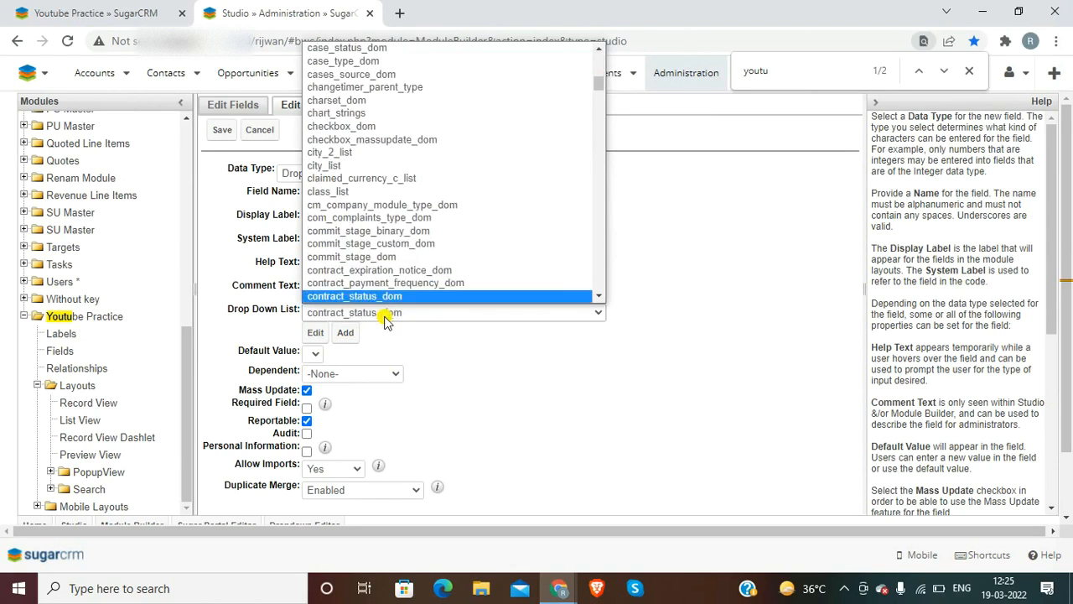
{"action": "key", "text": "Return"}
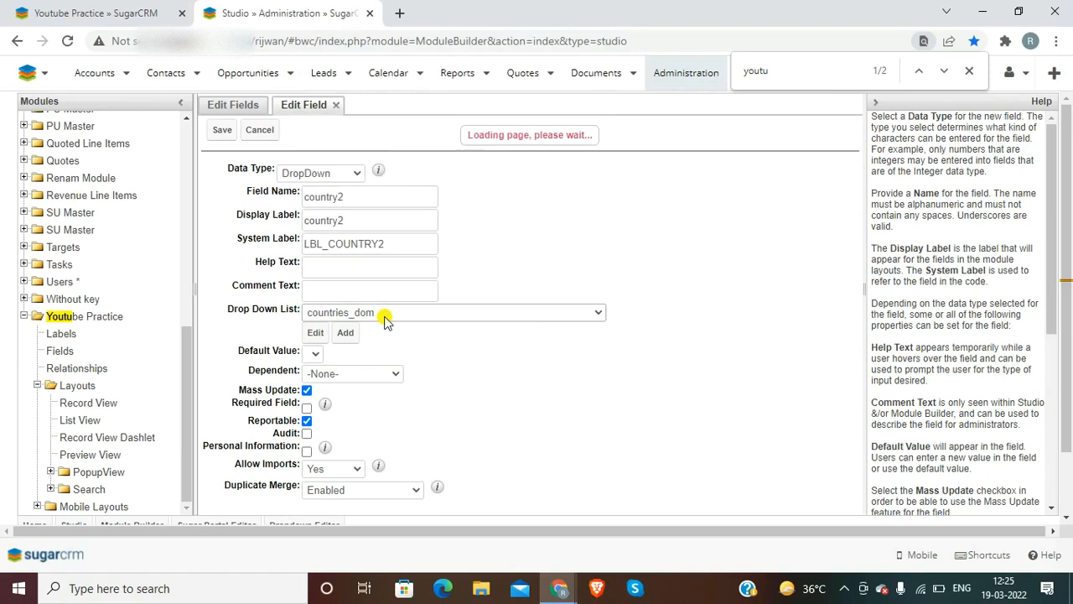
{"action": "left_click", "coordinate": [451, 355]}
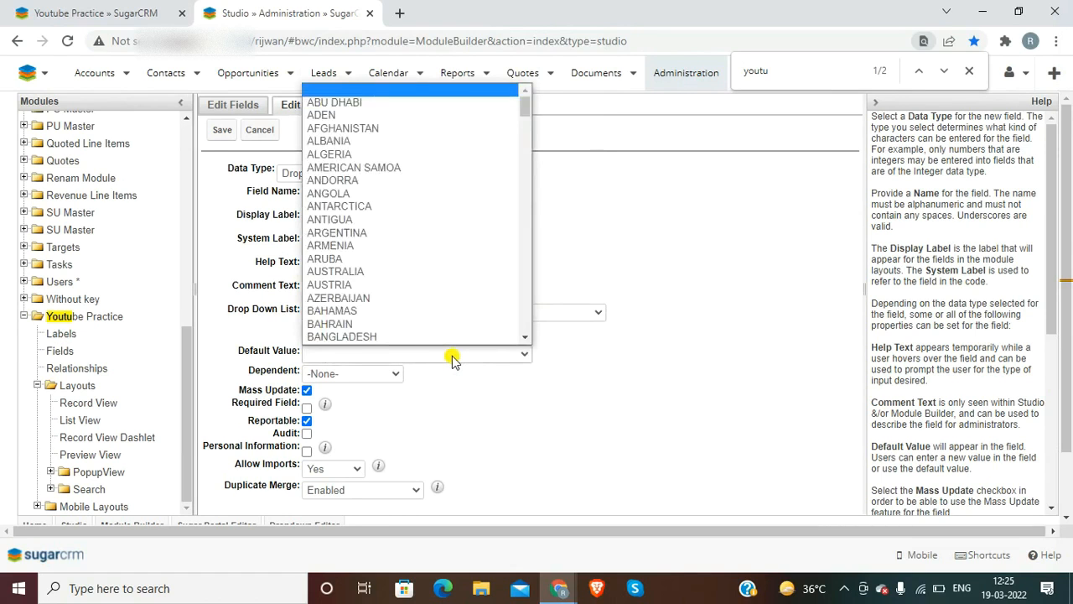
{"action": "type", "text": "india"}
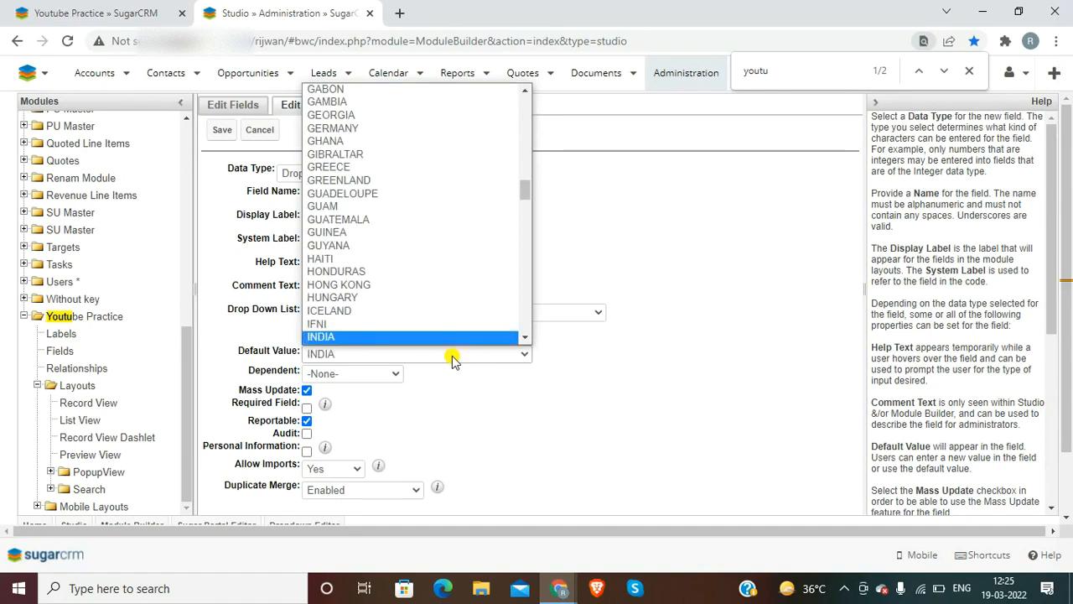
{"action": "key", "text": "Return"}
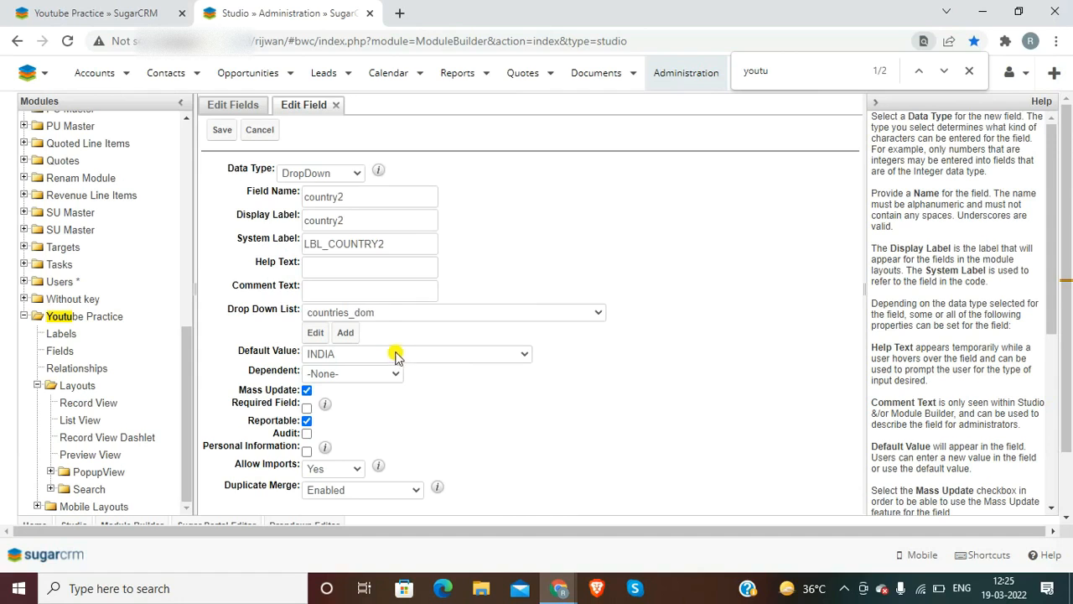
Set the drop down list of the country2 field to country_list
{"action": "left_click", "coordinate": [389, 314]}
{"action": "key", "text": "Up"}
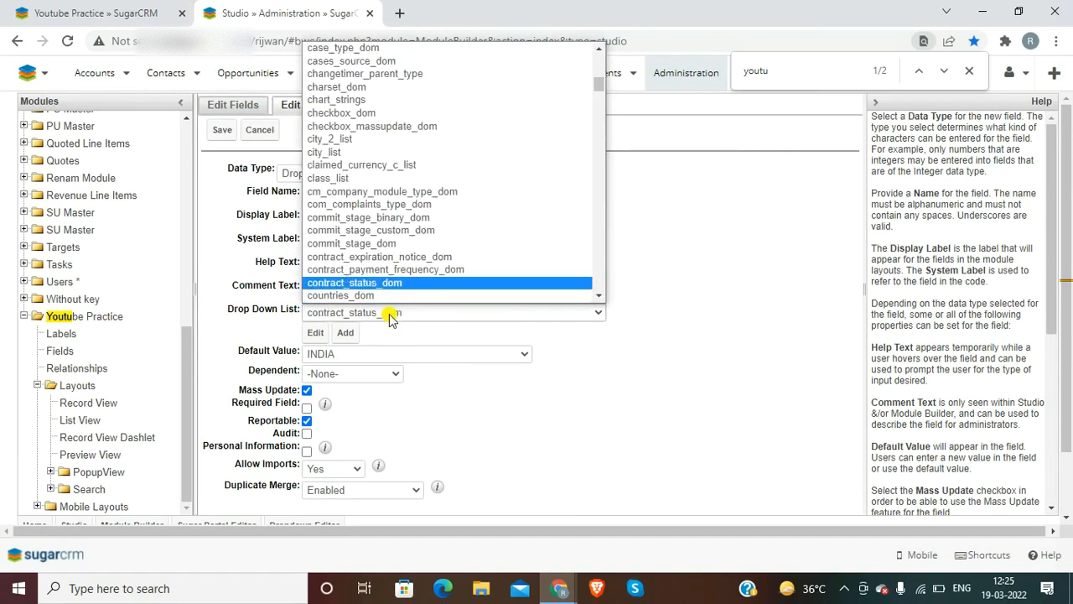
{"action": "key", "text": "Down"}
{"action": "key", "text": "Down"}
{"action": "key", "text": "Down"}
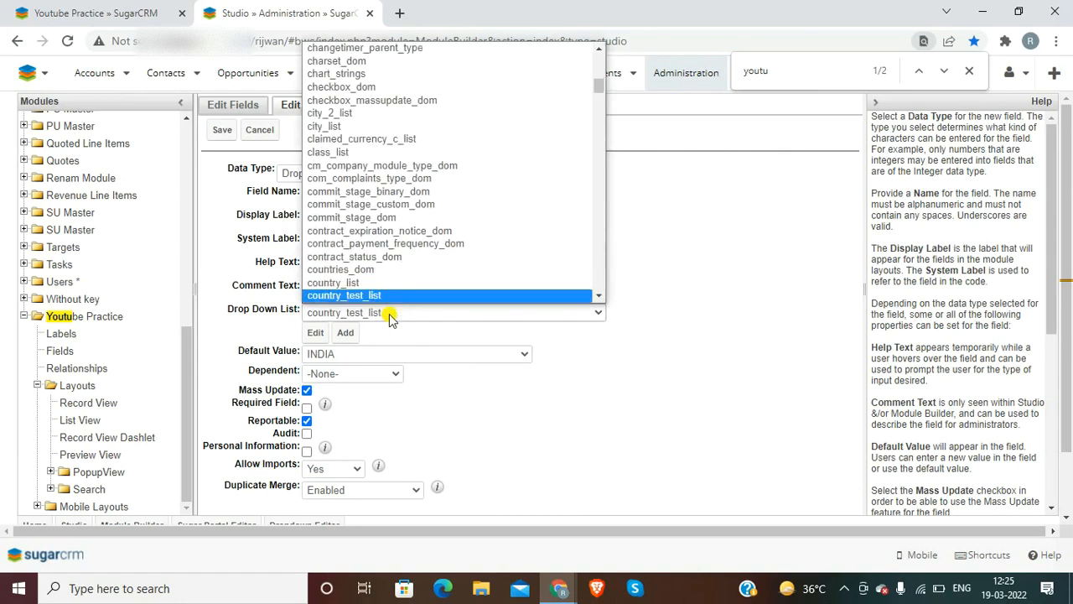
{"action": "key", "text": "Up"}
{"action": "key", "text": "Return"}
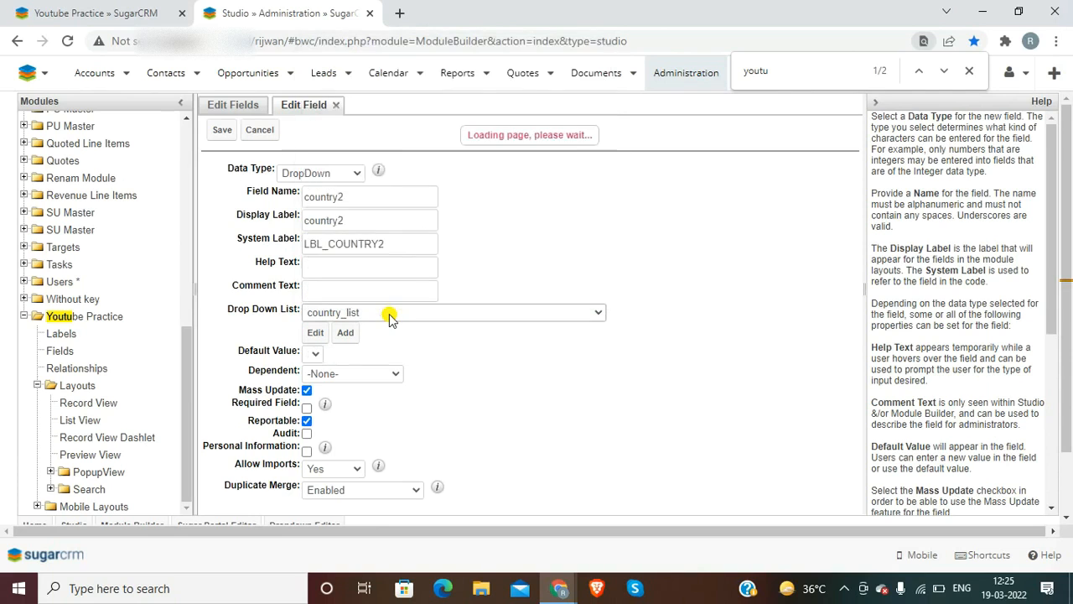
Keep India as the default value and save the country2 field
{"action": "left_click", "coordinate": [318, 355]}
{"action": "left_click", "coordinate": [331, 353]}
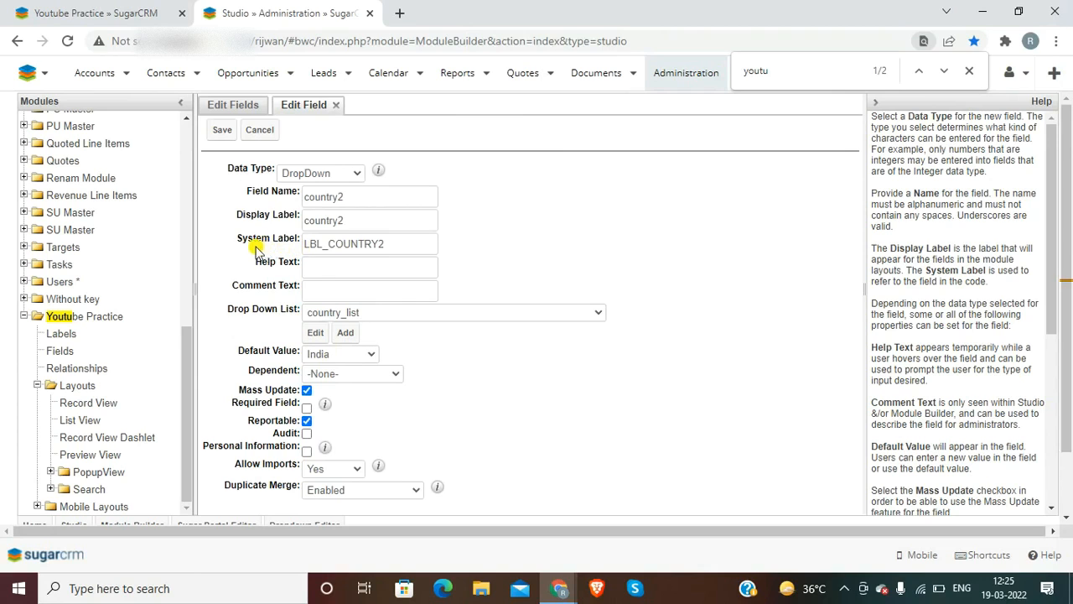
{"action": "left_click", "coordinate": [222, 130]}
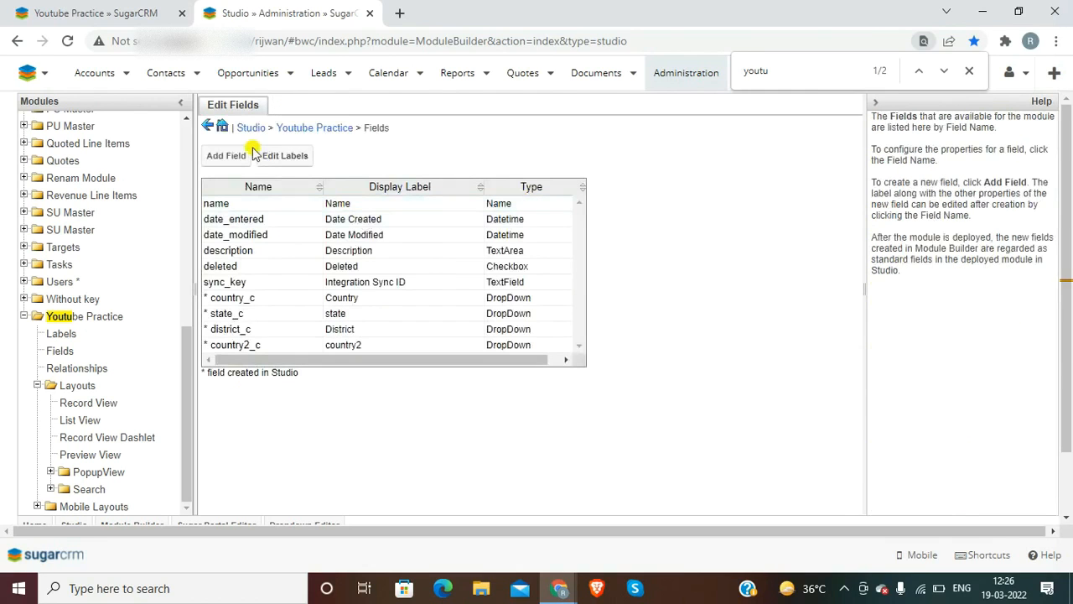
Add another field of data type DropDown to the Youtube Practice module and name it state2
{"action": "left_click", "coordinate": [228, 157]}
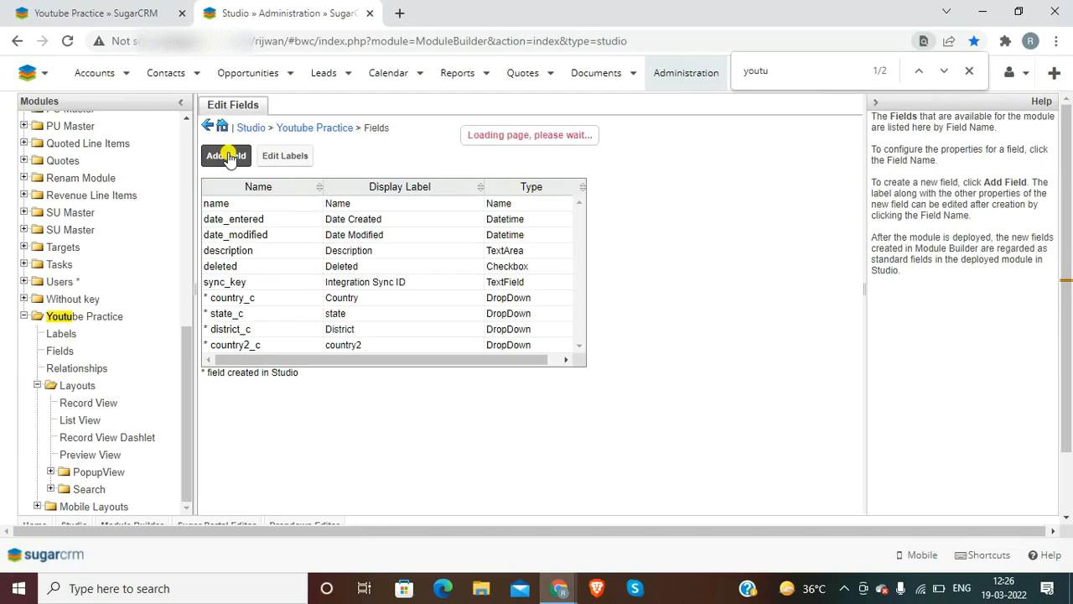
{"action": "left_click", "coordinate": [327, 175]}
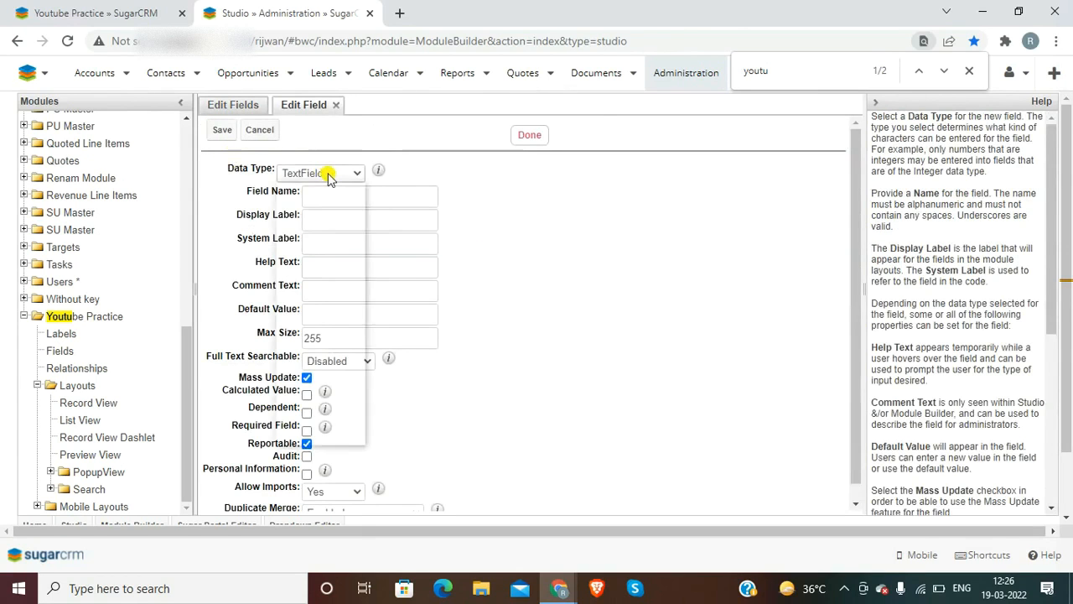
{"action": "type", "text": "dr"}
{"action": "key", "text": "Return"}
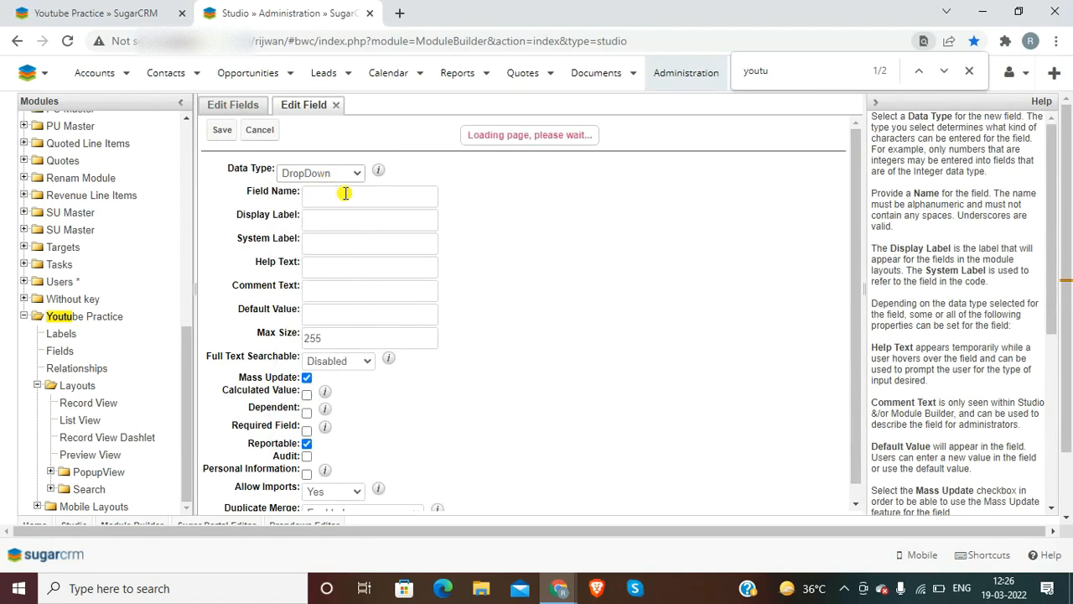
{"action": "left_click", "coordinate": [345, 194]}
{"action": "type", "text": "state"}
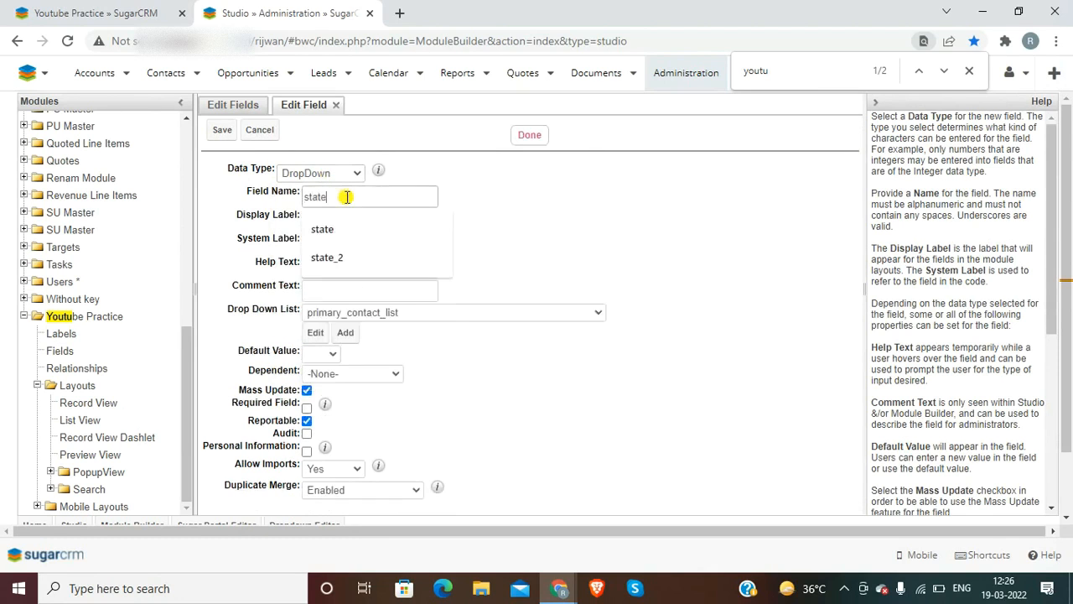
{"action": "type", "text": "2"}
{"action": "key", "text": "Tab"}
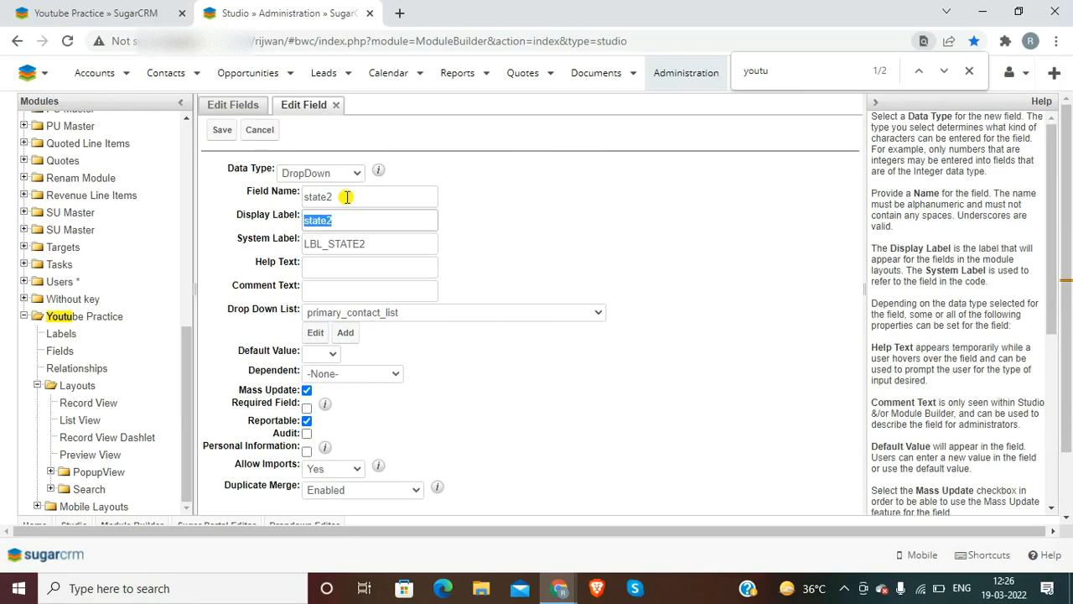
Set the drop down list of the state2 field to state_2_list
{"action": "left_click", "coordinate": [358, 316]}
{"action": "left_click", "coordinate": [359, 320]}
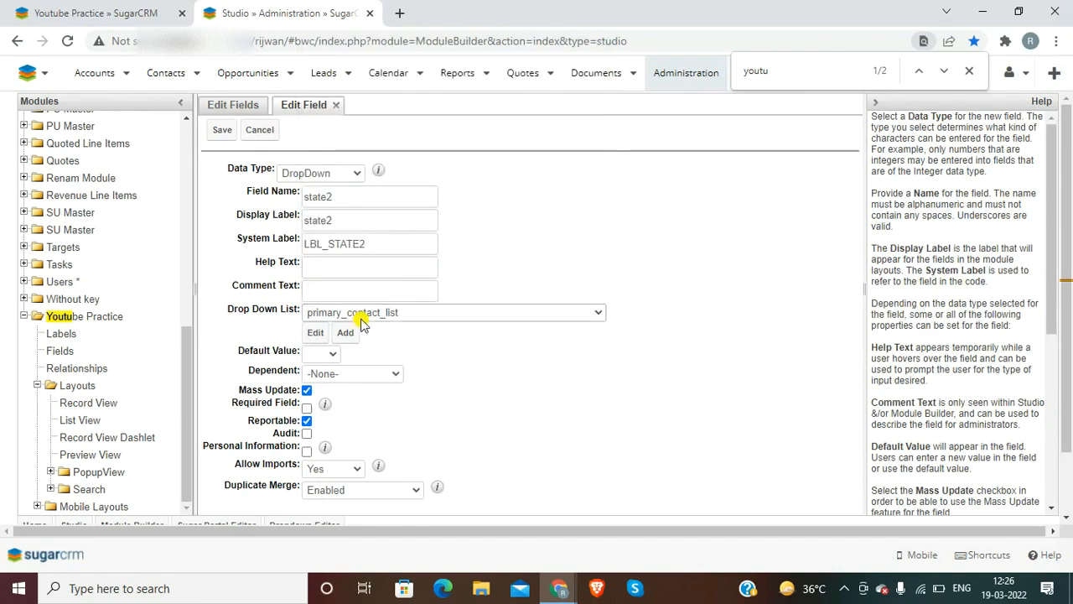
{"action": "left_click", "coordinate": [361, 323]}
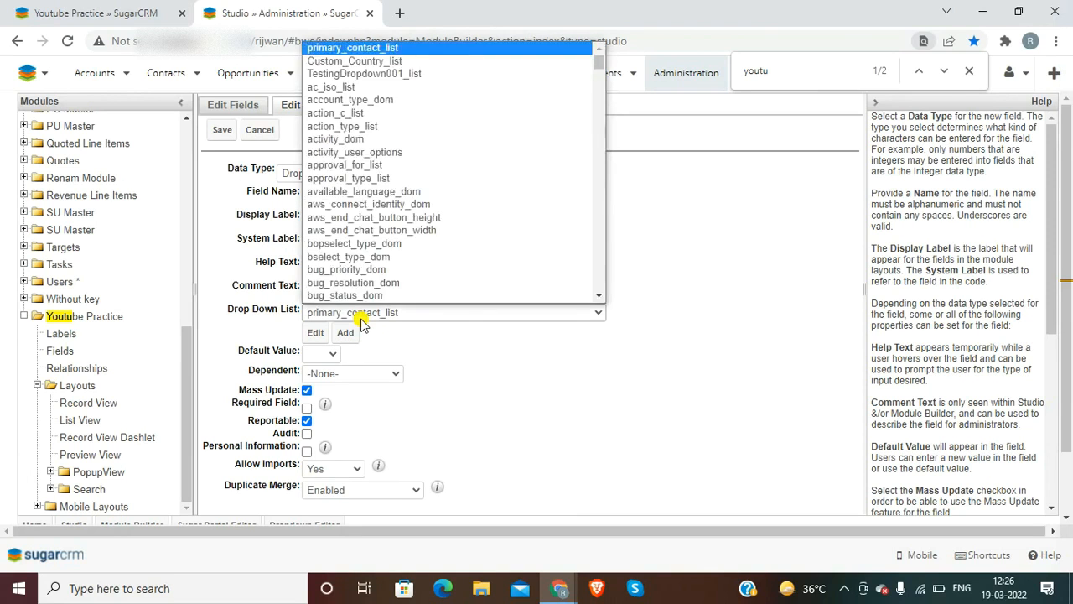
{"action": "type", "text": "state_2"}
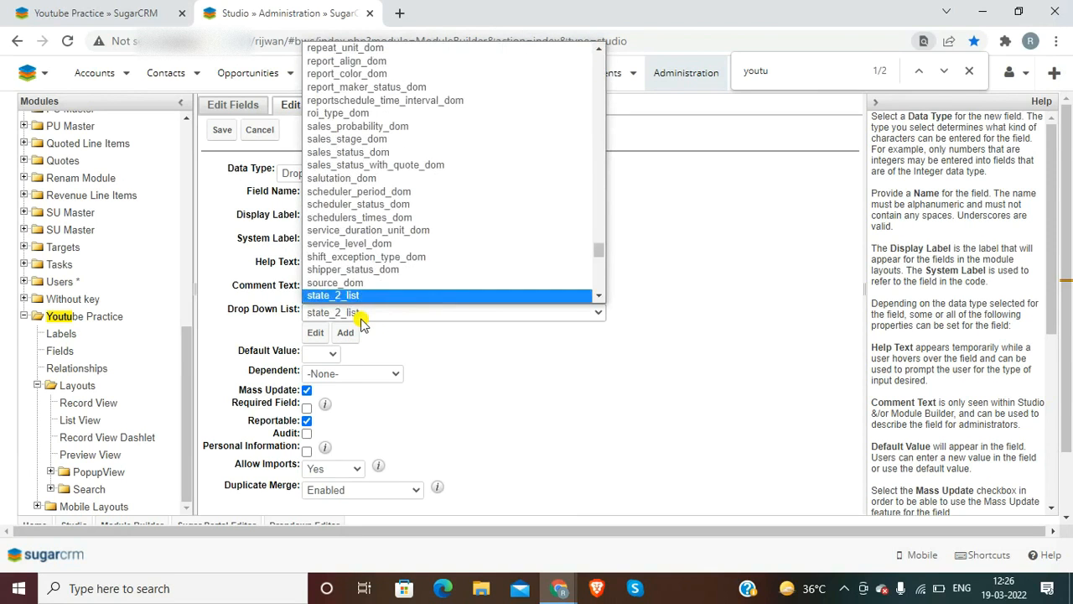
{"action": "key", "text": "Down"}
{"action": "key", "text": "Up"}
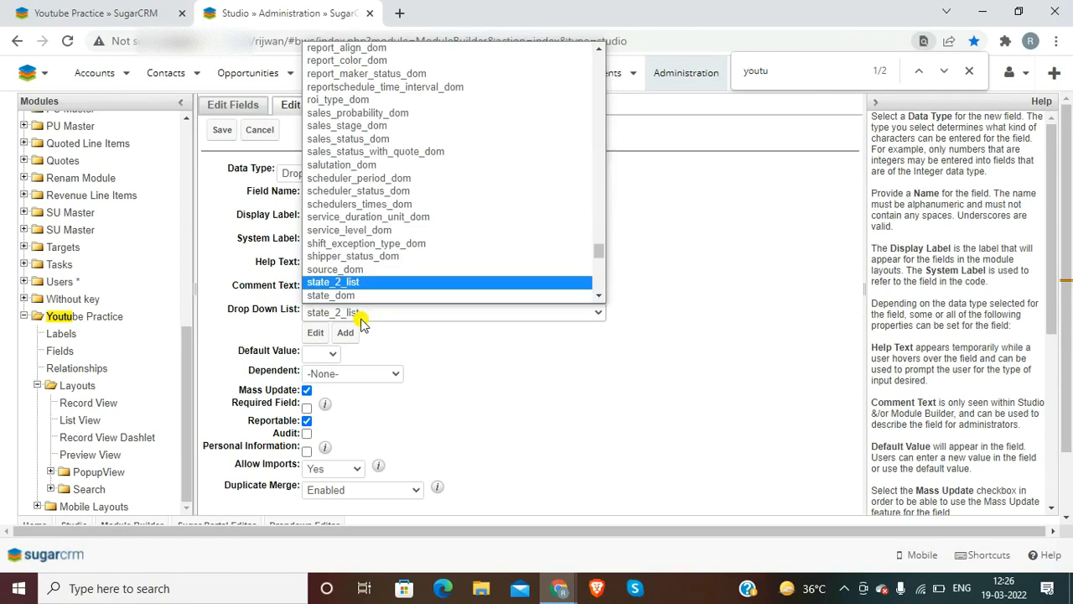
{"action": "key", "text": "Return"}
Review the default value options of state2, keep Maharashtra and save the field
{"action": "left_click", "coordinate": [350, 354]}
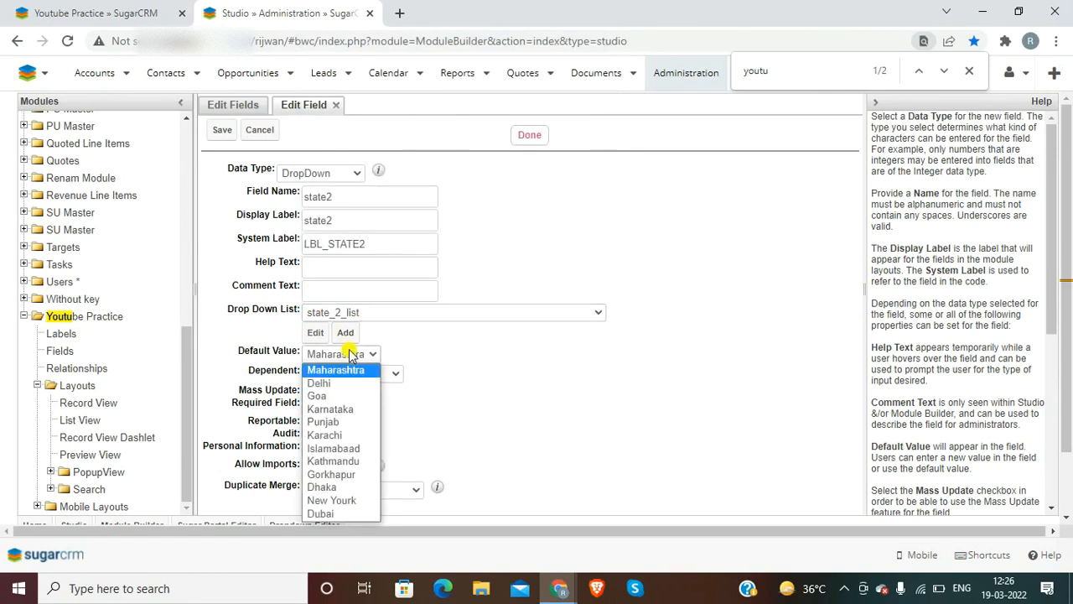
{"action": "left_click", "coordinate": [350, 354]}
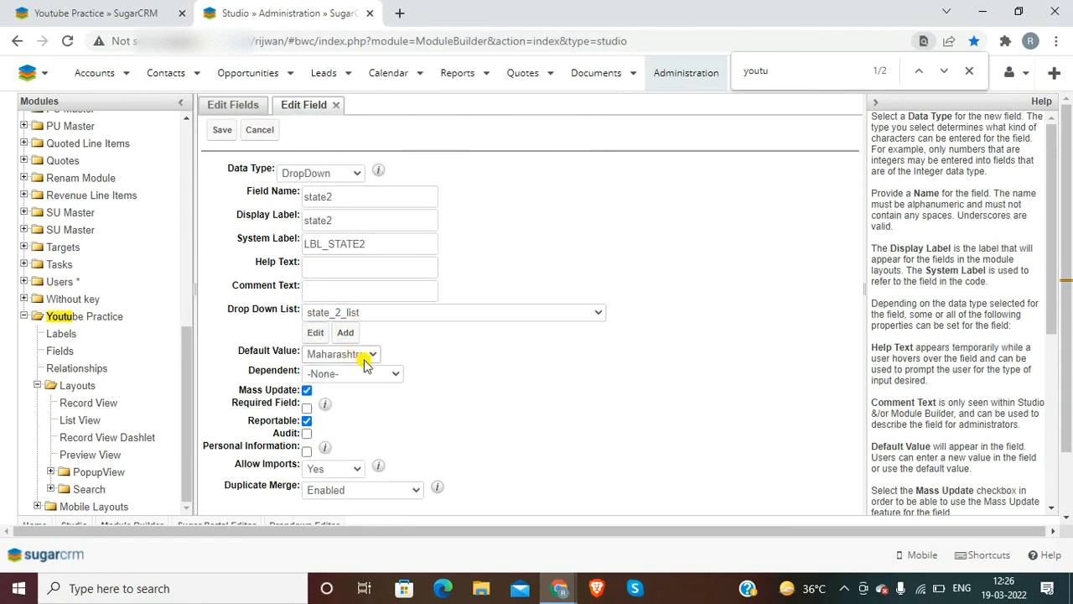
{"action": "left_click", "coordinate": [342, 354]}
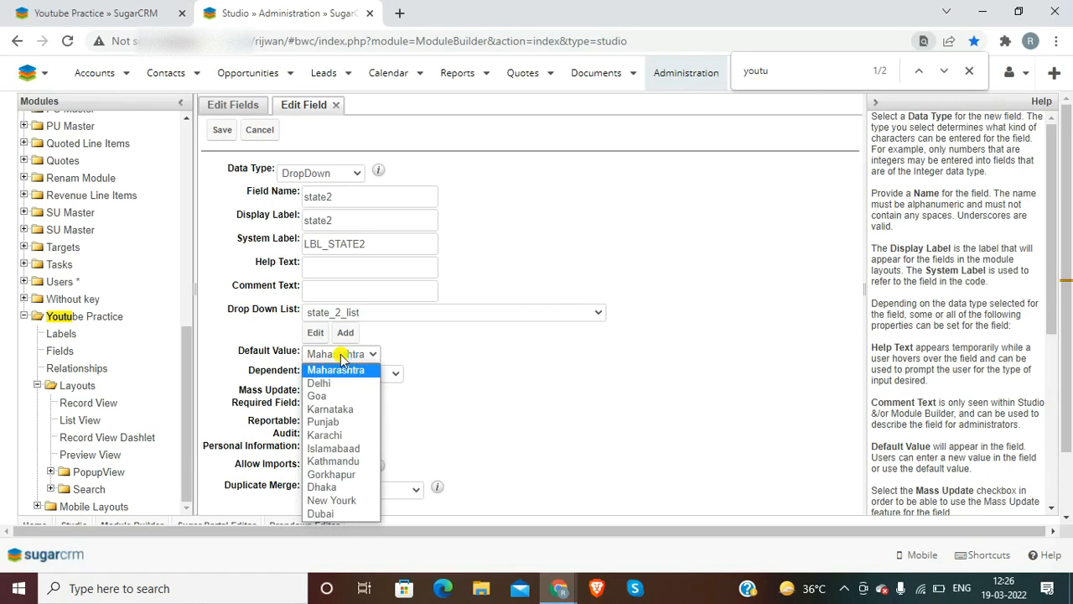
{"action": "left_click", "coordinate": [341, 357]}
{"action": "left_click", "coordinate": [217, 131]}
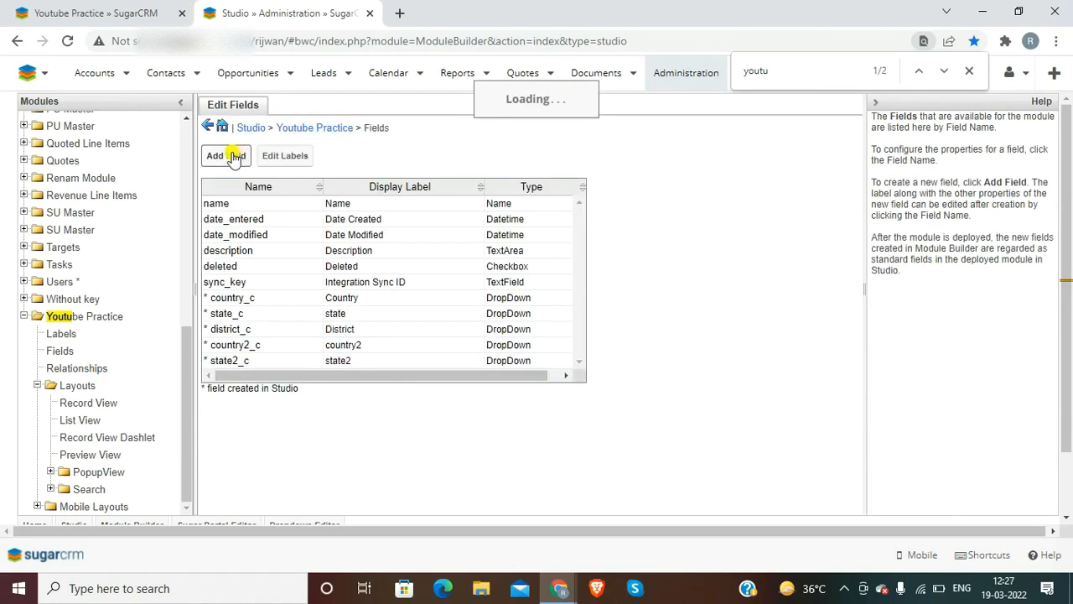
Add another field to the Youtube Practice module with the data type DropDown
{"action": "left_click", "coordinate": [226, 155]}
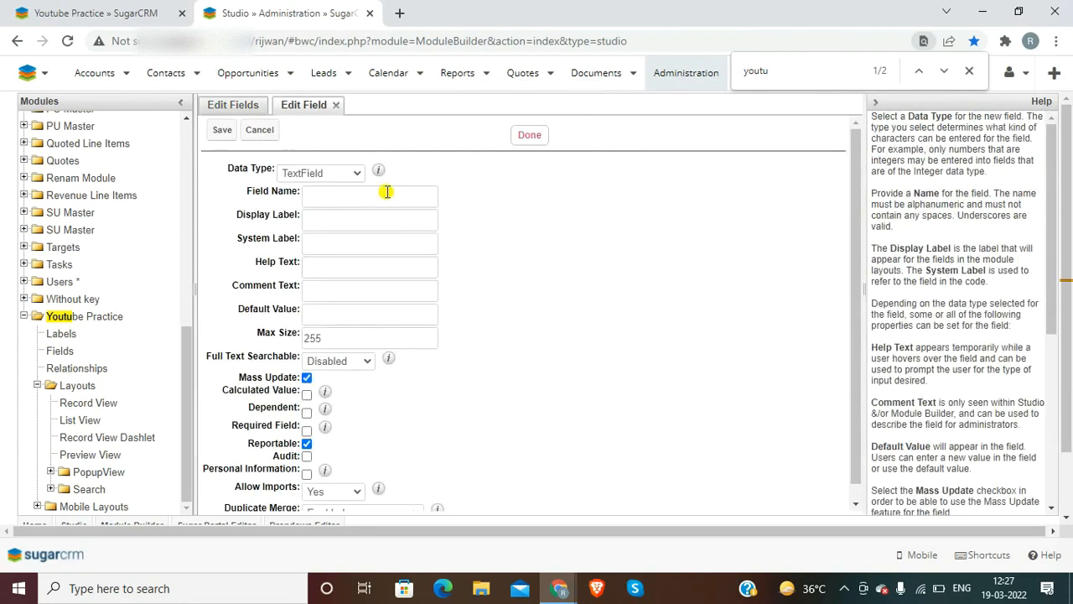
{"action": "left_click", "coordinate": [337, 173]}
{"action": "type", "text": "drop"}
{"action": "key", "text": "Return"}
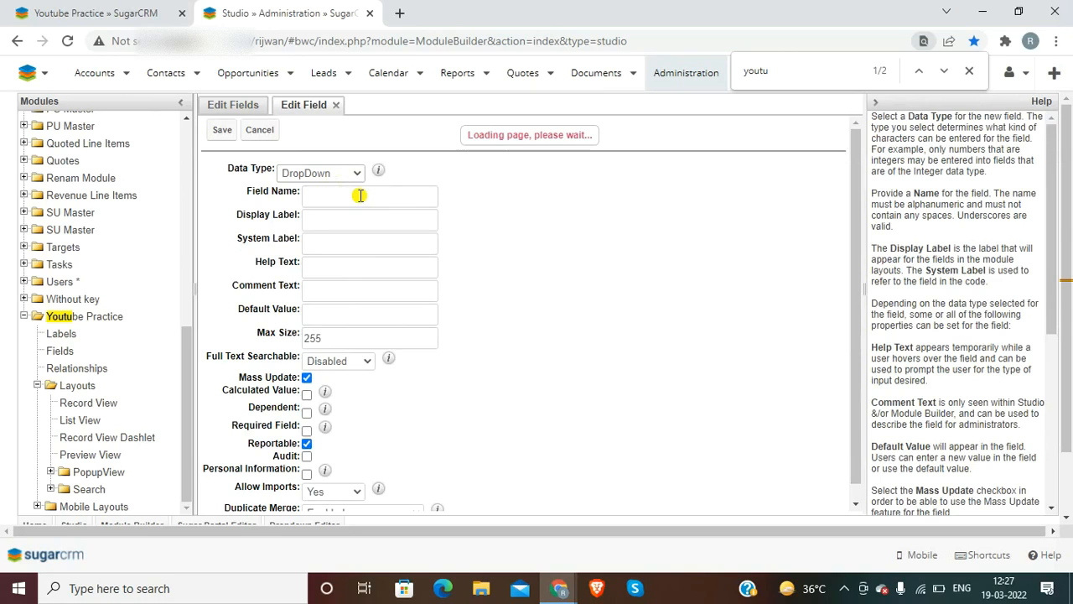
Name the new dropdown field district2 and let its display and system labels fill in to match
{"action": "left_click", "coordinate": [359, 195]}
{"action": "type", "text": "Di"}
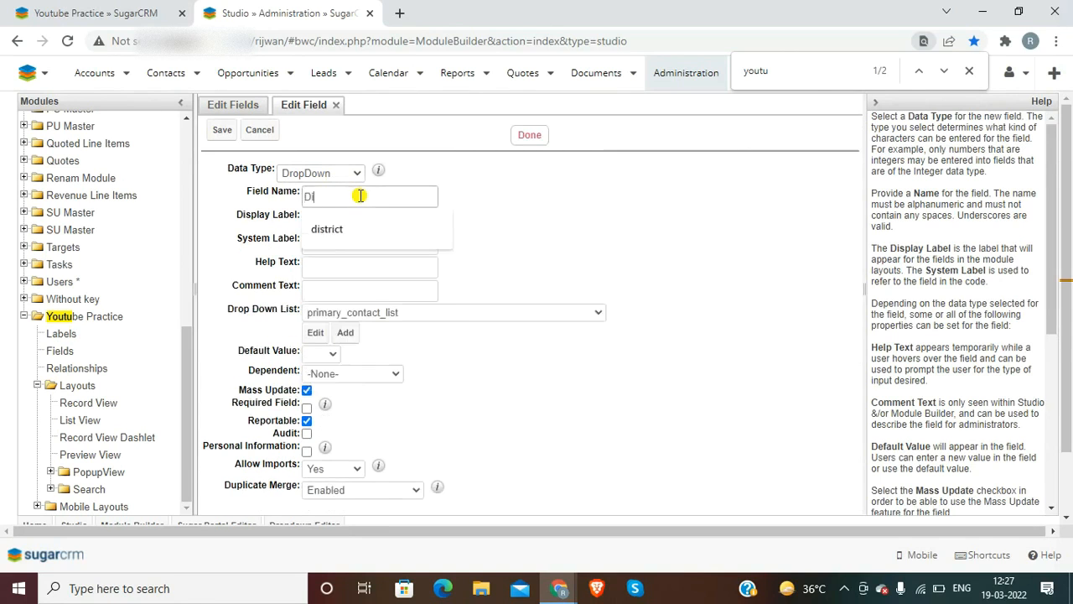
{"action": "type", "text": "str"}
{"action": "key", "text": "Down"}
{"action": "key", "text": "Return"}
{"action": "type", "text": "3"}
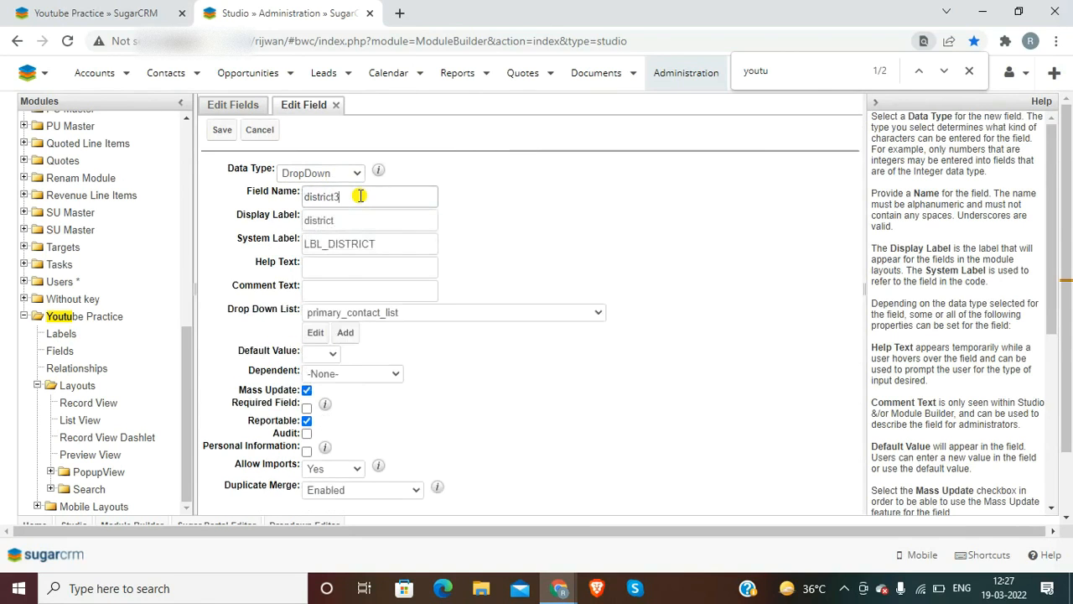
{"action": "key", "text": "BackSpace"}
{"action": "type", "text": "2"}
{"action": "key", "text": "Tab"}
{"action": "key", "text": "Tab"}
{"action": "key", "text": "Tab"}
{"action": "key", "text": "Tab"}
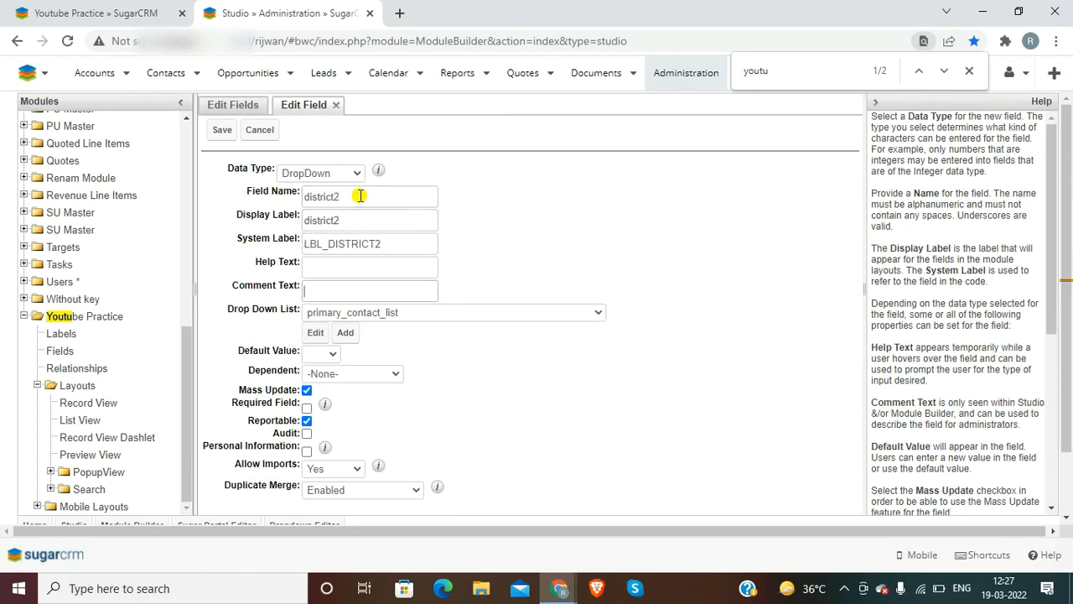
Set the drop down list of district2 to district_list and save the field
{"action": "left_click", "coordinate": [377, 315]}
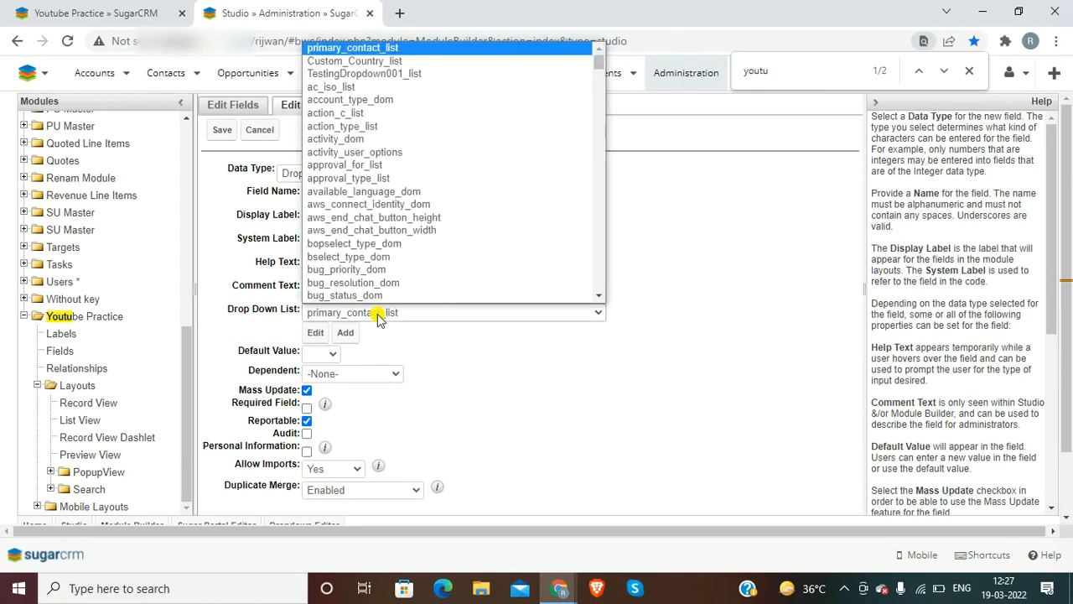
{"action": "type", "text": "district"}
{"action": "key", "text": "Return"}
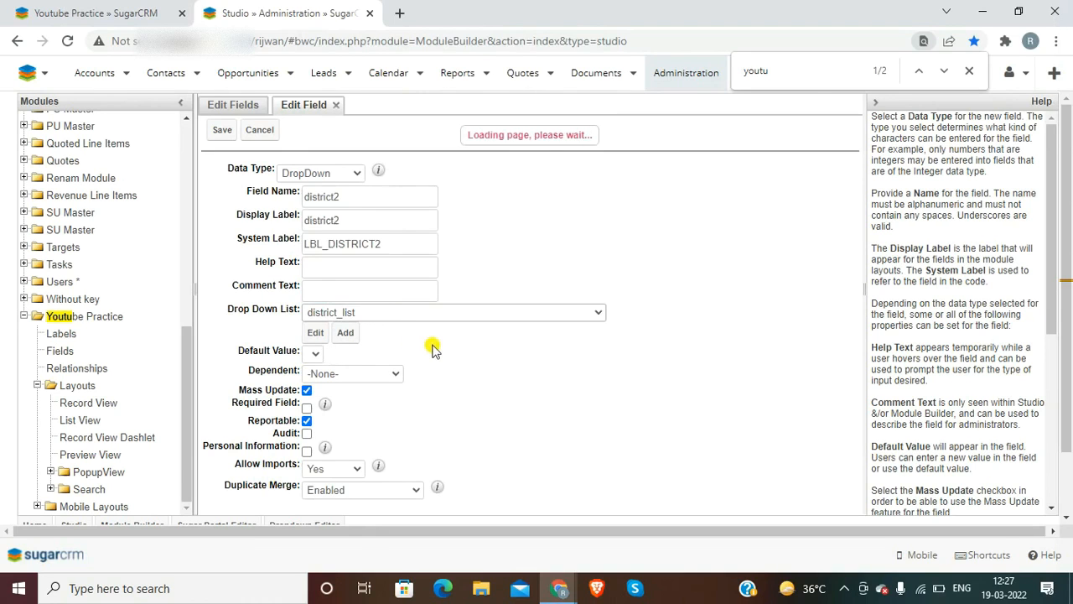
{"action": "left_click", "coordinate": [220, 133]}
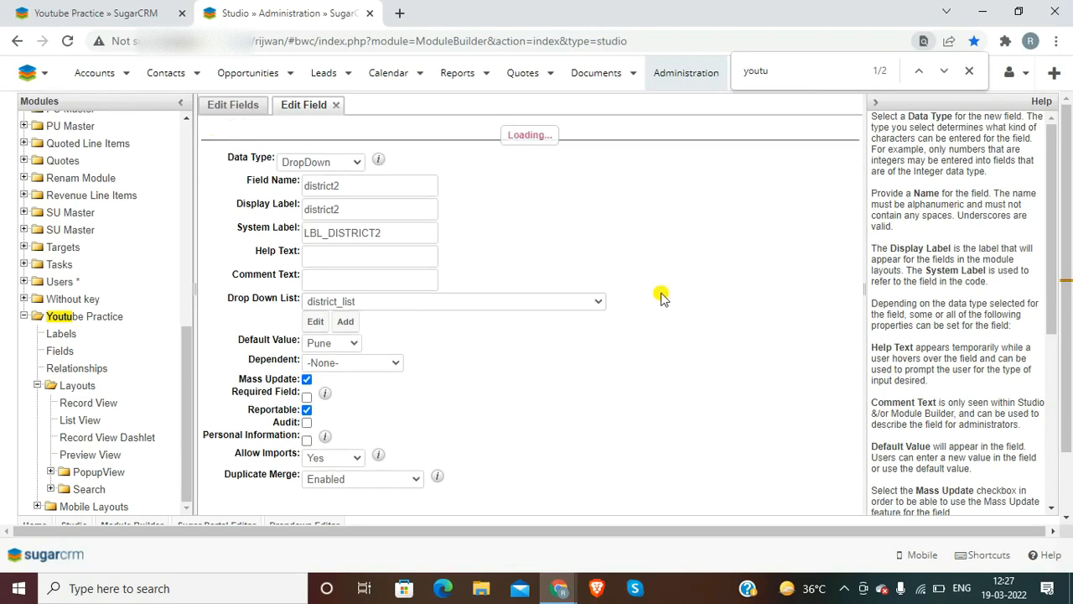
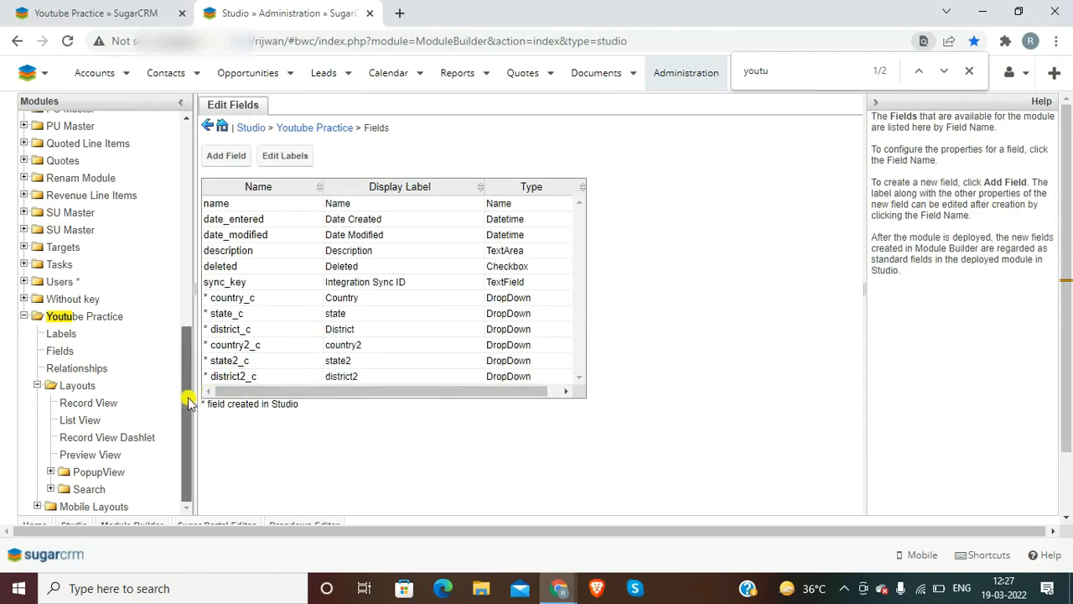
Open the country2 field from the module's fields and make it dependent on the parent dropdown state2
{"action": "left_click", "coordinate": [77, 403]}
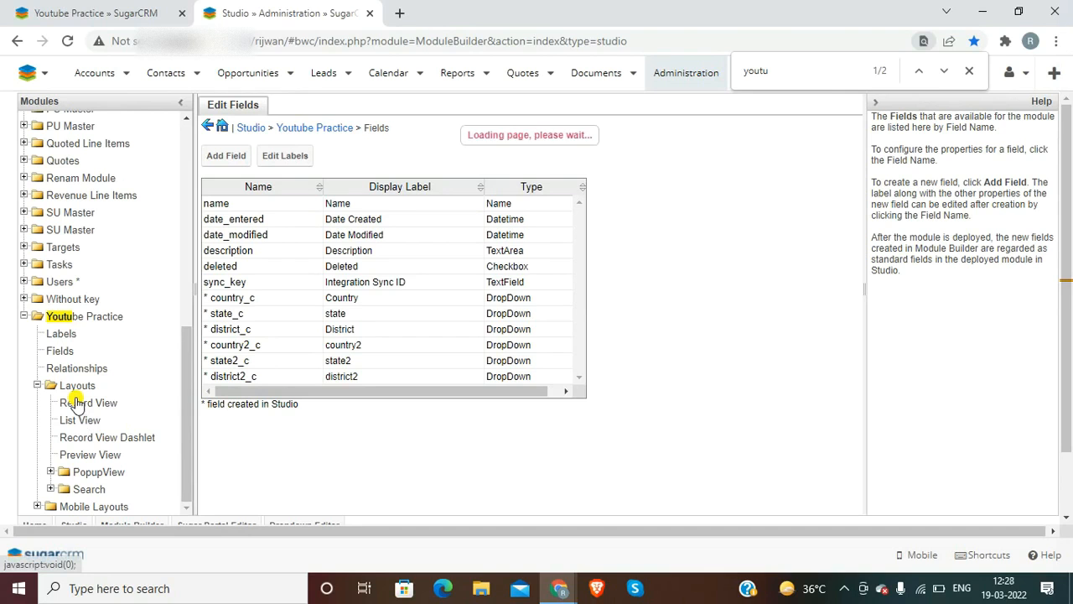
{"action": "left_click", "coordinate": [60, 349]}
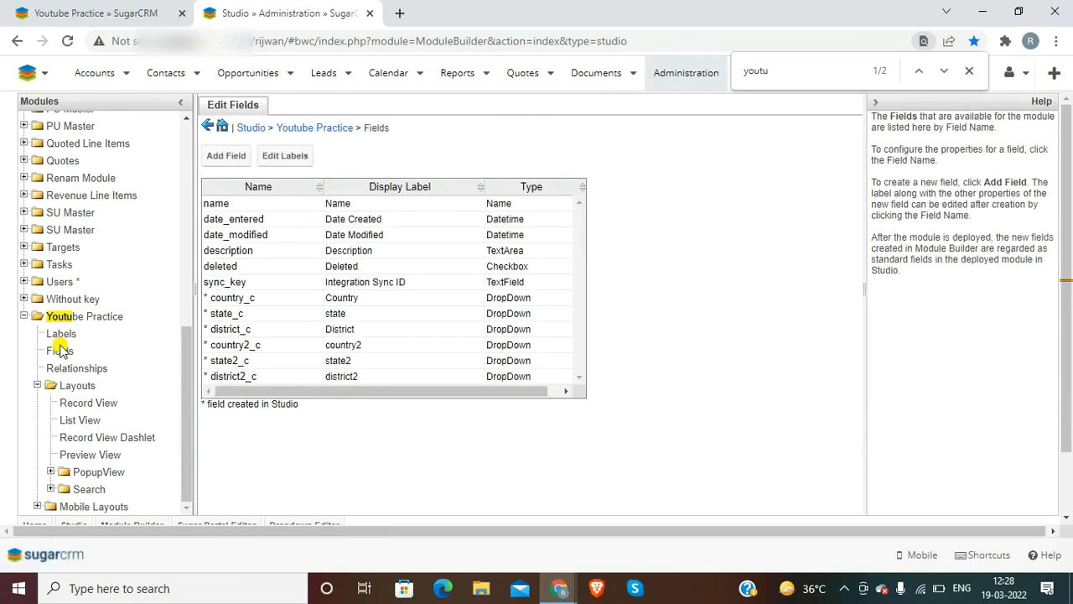
{"action": "left_click", "coordinate": [255, 349]}
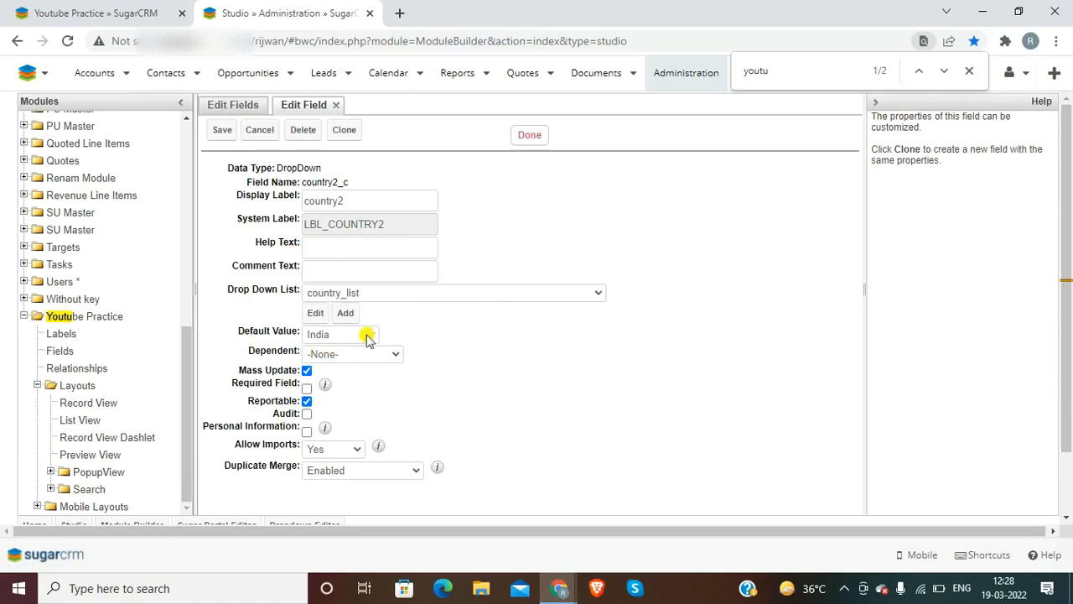
{"action": "left_click", "coordinate": [358, 352]}
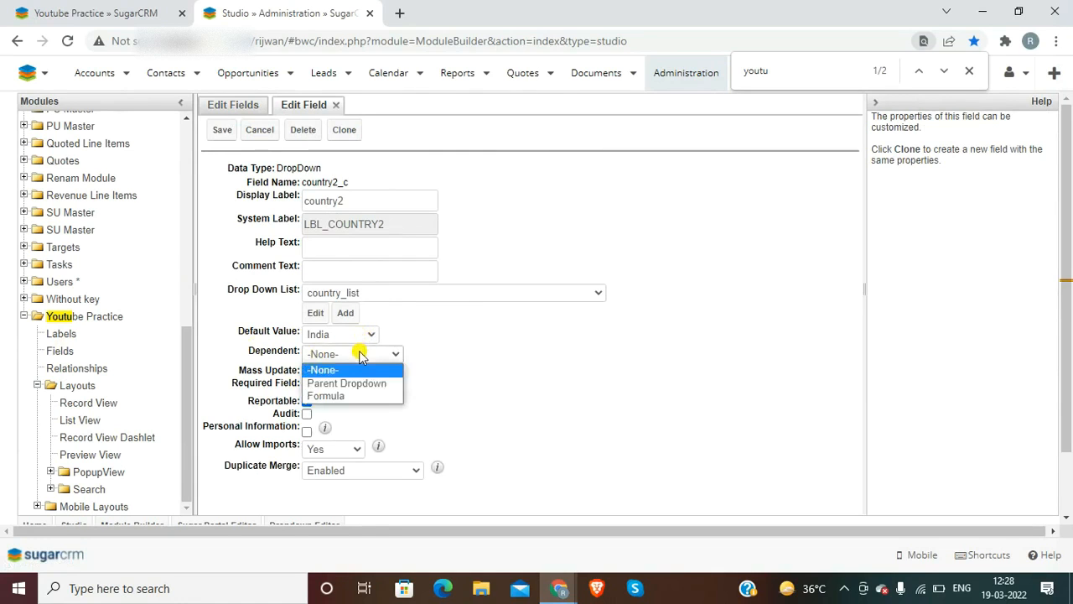
{"action": "left_click", "coordinate": [358, 379]}
{"action": "left_click", "coordinate": [344, 375]}
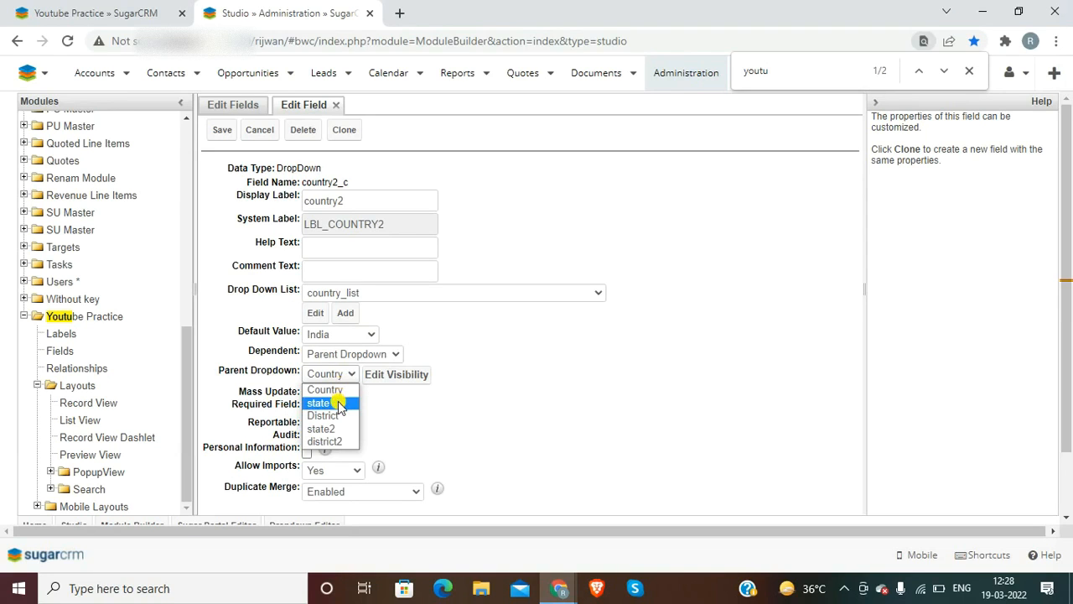
{"action": "left_click", "coordinate": [339, 403]}
{"action": "left_click", "coordinate": [336, 374]}
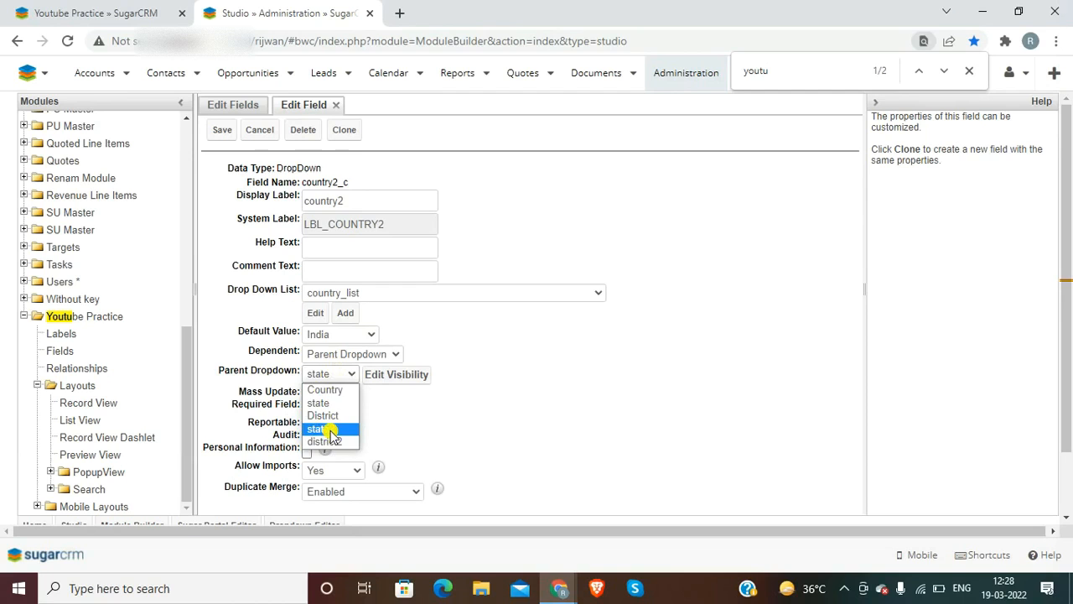
{"action": "left_click", "coordinate": [332, 430]}
In the visibility settings of country2, assign India to Maharashtra, Delhi, Goa, Karnataka and Punjab
{"action": "left_click", "coordinate": [389, 376]}
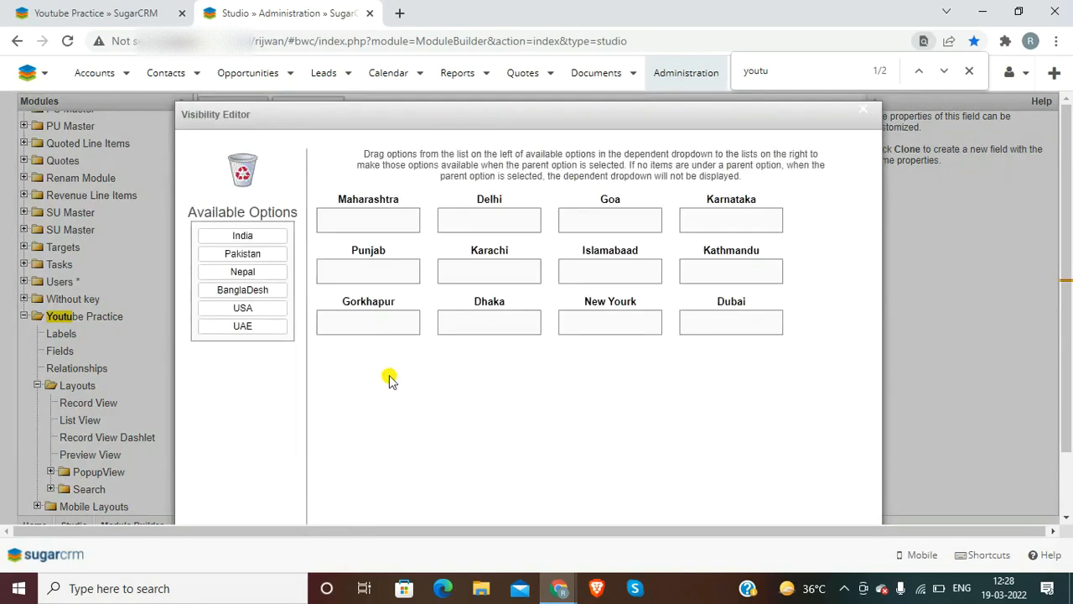
{"action": "left_click_drag", "start_coordinate": [242, 234], "coordinate": [376, 216]}
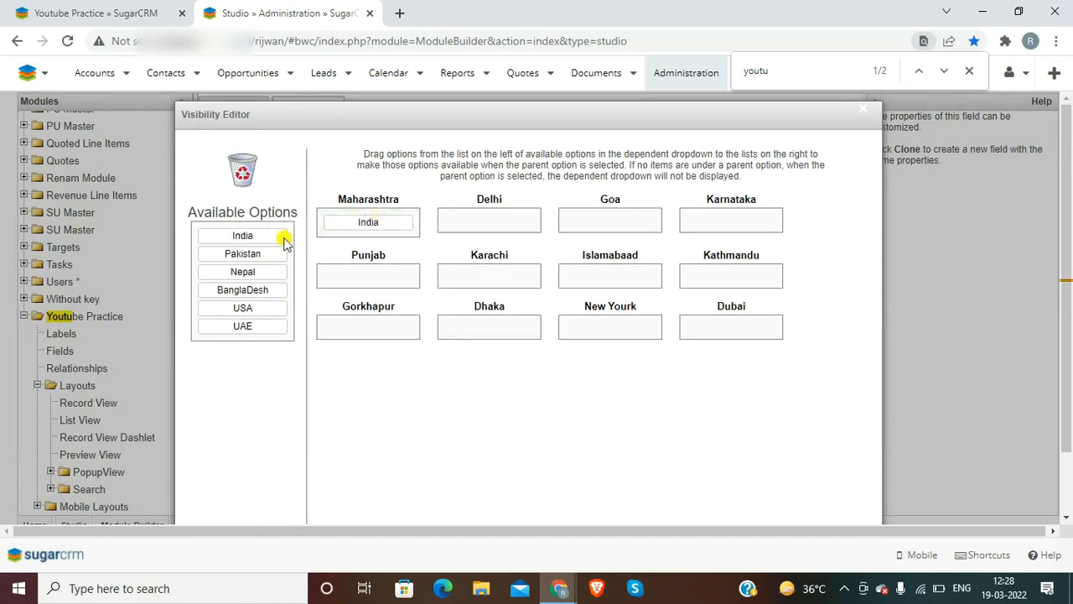
{"action": "left_click_drag", "start_coordinate": [259, 234], "coordinate": [493, 210]}
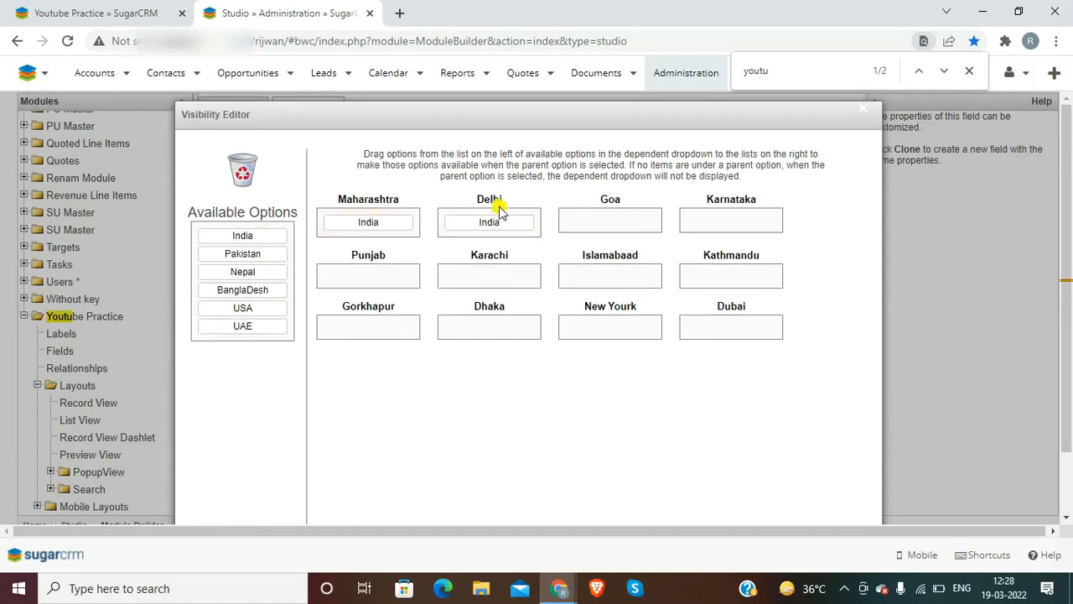
{"action": "left_click_drag", "start_coordinate": [242, 236], "coordinate": [606, 227]}
{"action": "left_click_drag", "start_coordinate": [242, 235], "coordinate": [720, 220]}
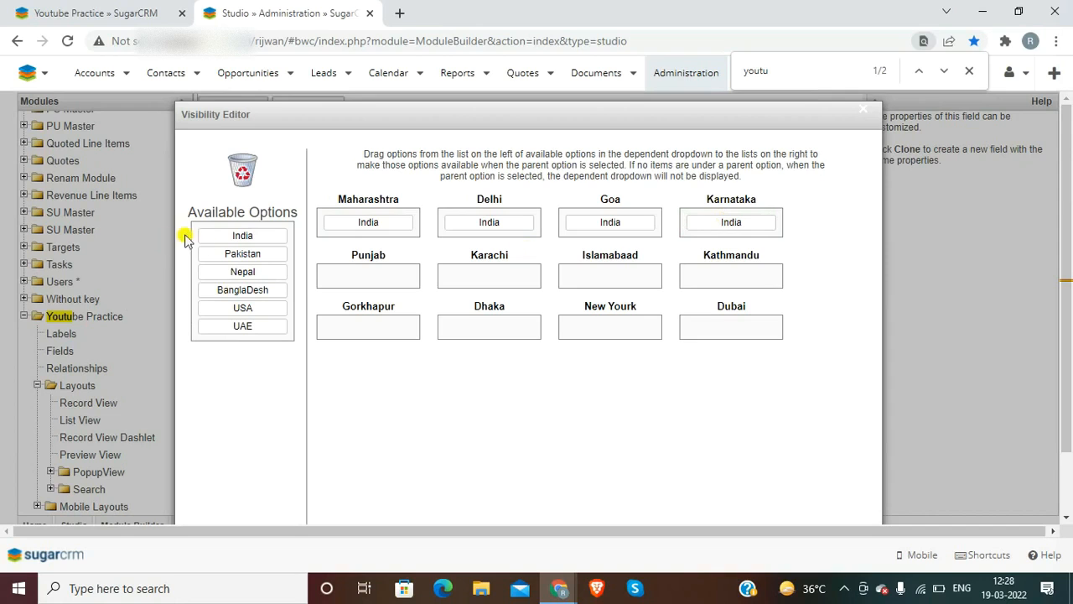
{"action": "left_click_drag", "start_coordinate": [228, 239], "coordinate": [355, 279]}
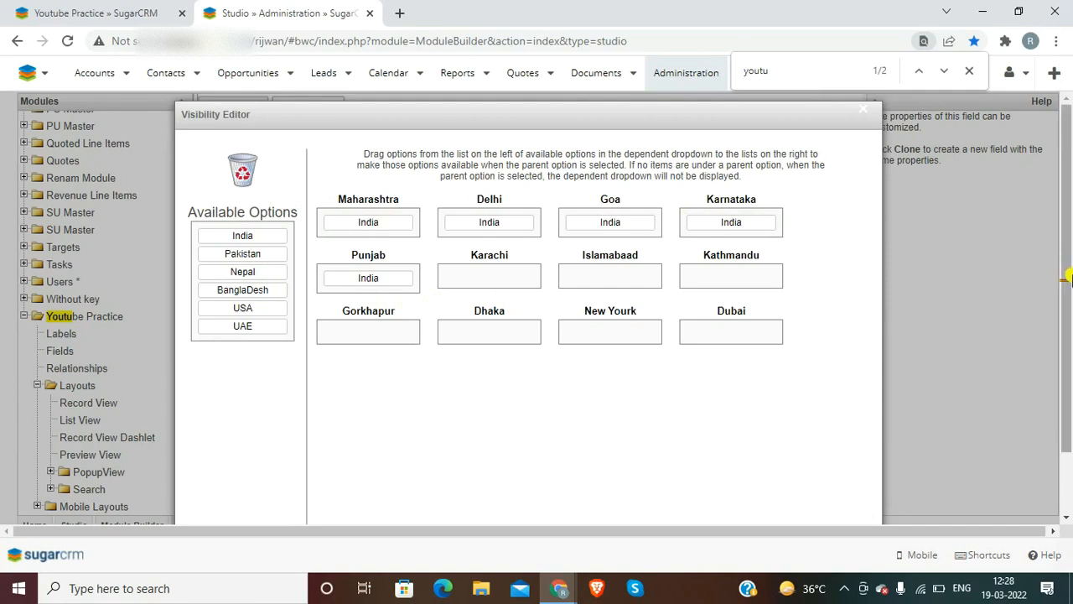
Confirm the visibility mapping and save the country2 field
{"action": "scroll", "coordinate": [1063, 449], "scroll_direction": "down", "scroll_amount": 2}
{"action": "left_click", "coordinate": [859, 503]}
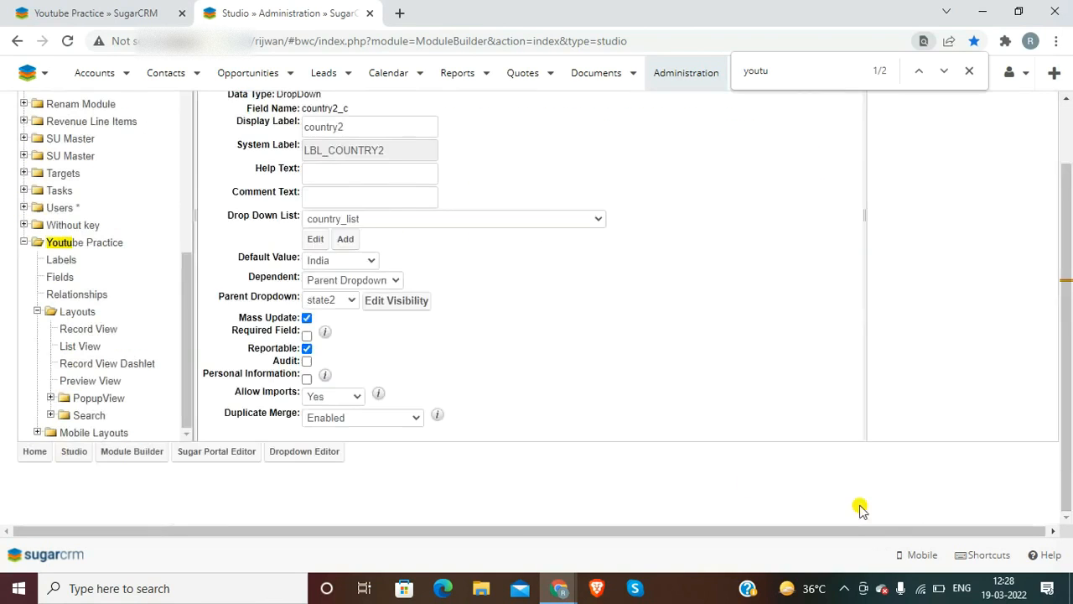
{"action": "scroll", "coordinate": [1066, 347], "scroll_direction": "up", "scroll_amount": 2}
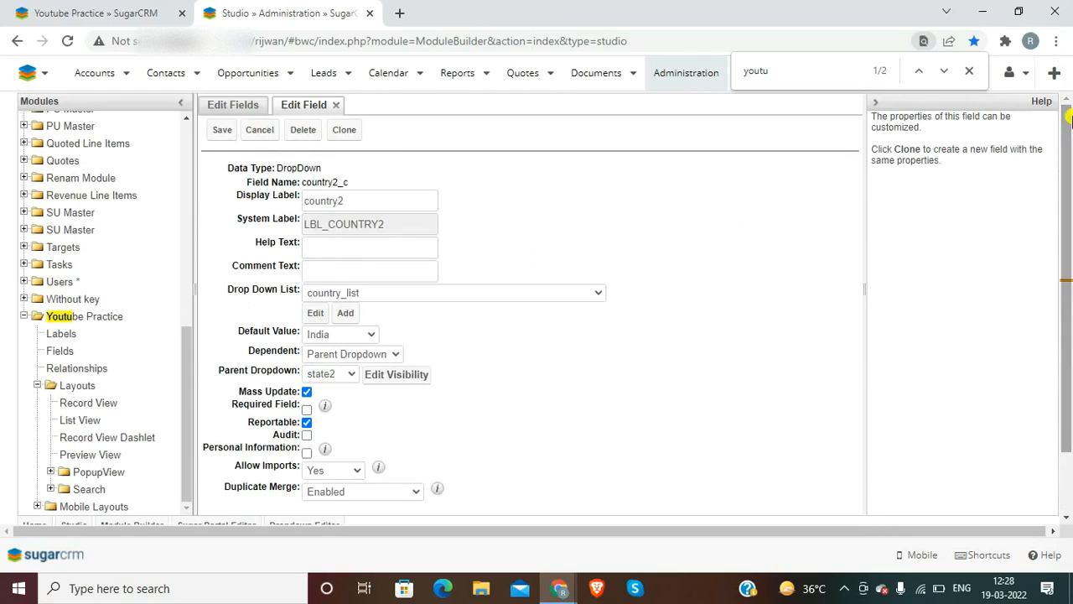
{"action": "left_click", "coordinate": [220, 129]}
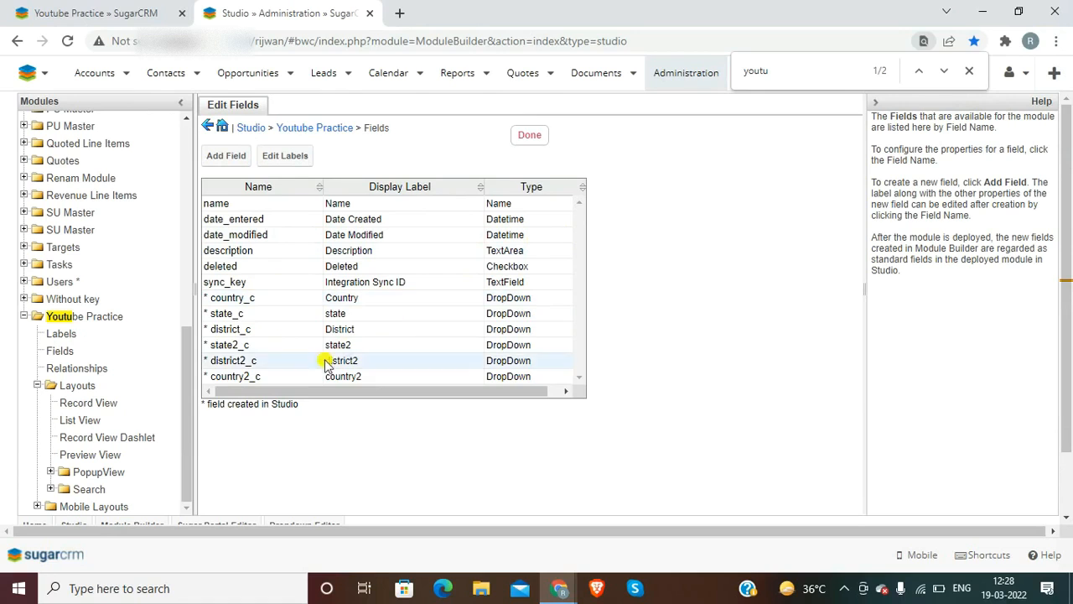
Open the state2 field from the module's fields and make it dependent on the parent dropdown district2
{"action": "left_click", "coordinate": [272, 348]}
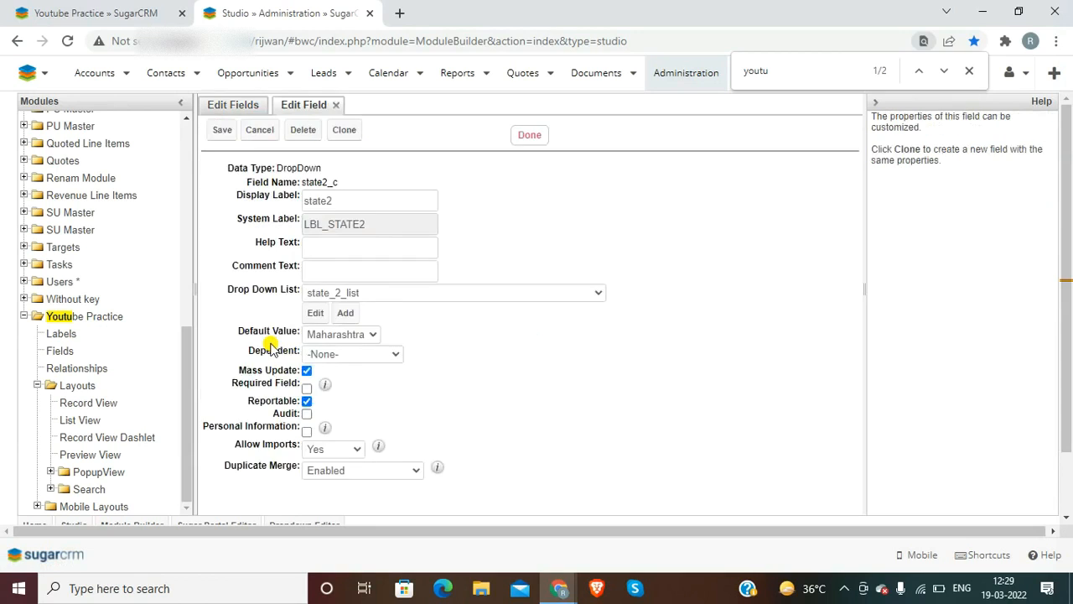
{"action": "left_click", "coordinate": [370, 334]}
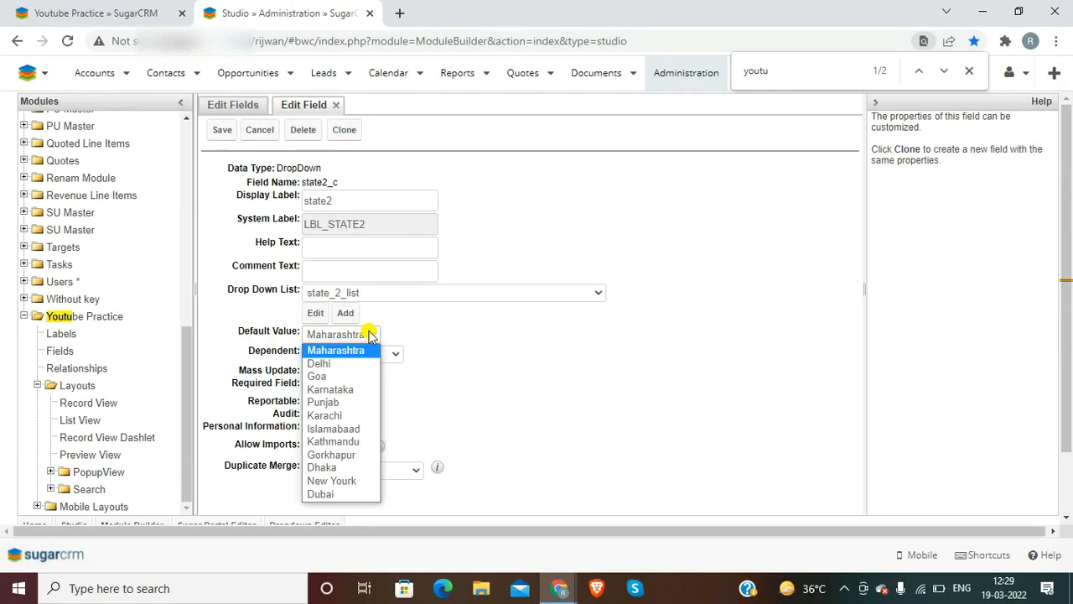
{"action": "left_click", "coordinate": [506, 396]}
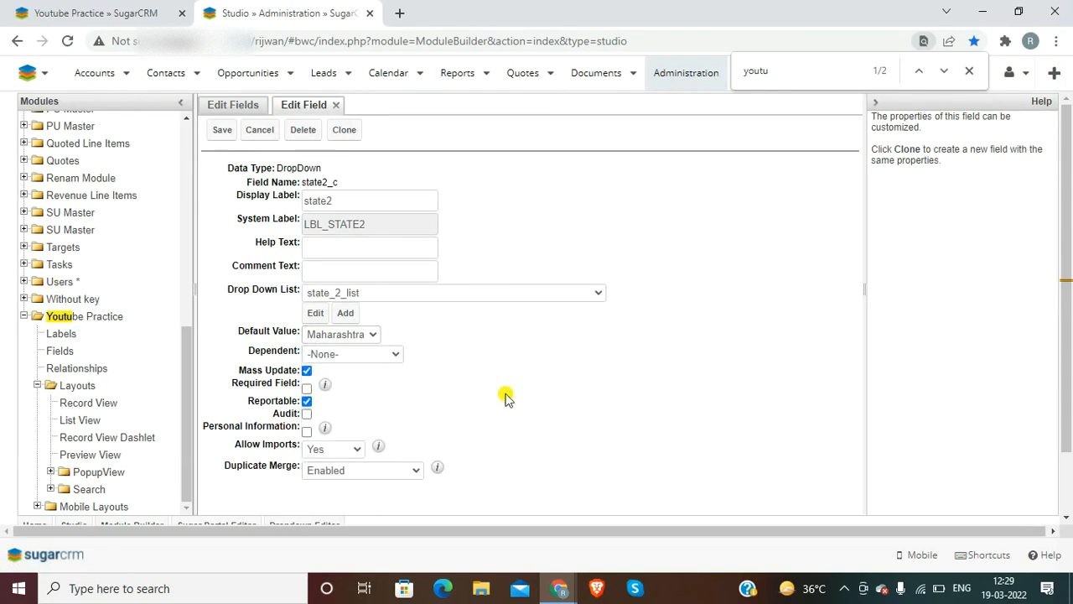
{"action": "left_click", "coordinate": [364, 353]}
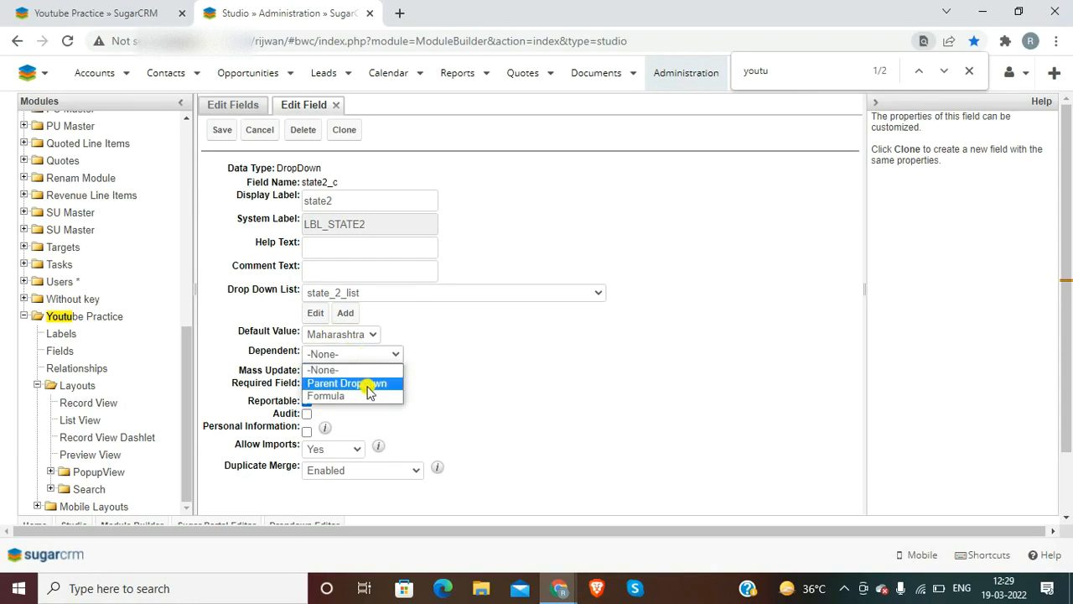
{"action": "left_click", "coordinate": [366, 385]}
{"action": "left_click", "coordinate": [335, 374]}
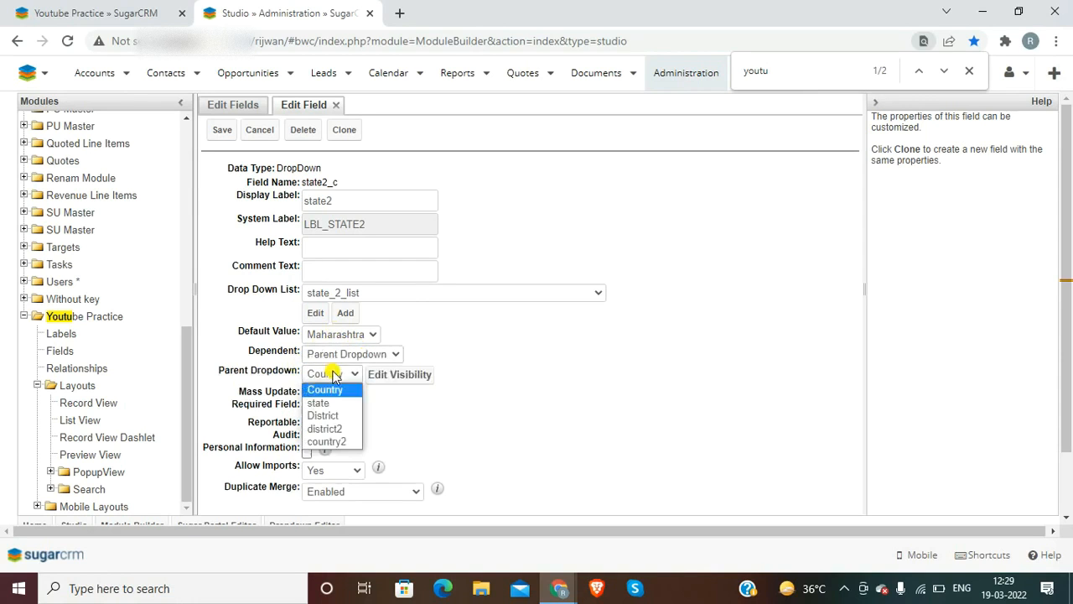
{"action": "left_click", "coordinate": [345, 430]}
In the visibility settings of state2, assign Maharashtra to Pune and Mumbai, Punjab to Amritsar, and Goa to Panji
{"action": "left_click", "coordinate": [393, 376]}
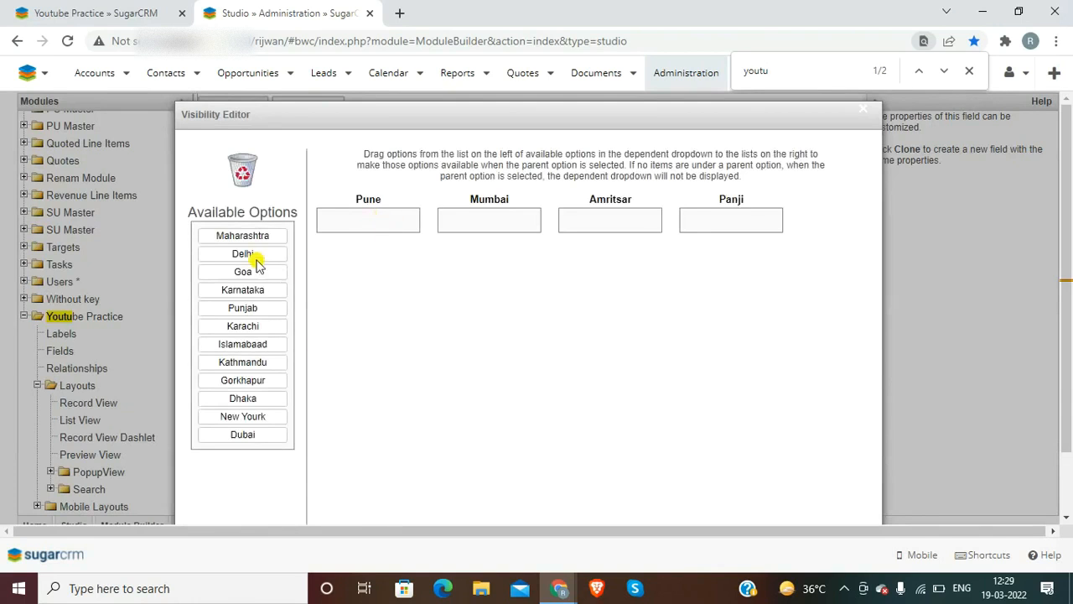
{"action": "left_click_drag", "start_coordinate": [247, 235], "coordinate": [377, 224]}
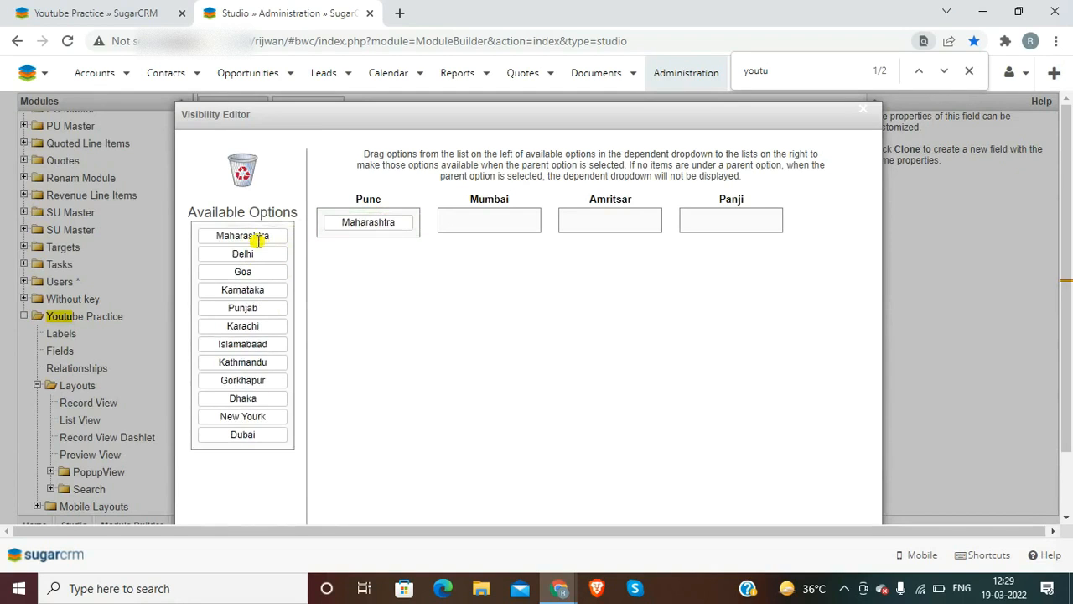
{"action": "left_click_drag", "start_coordinate": [266, 232], "coordinate": [501, 214]}
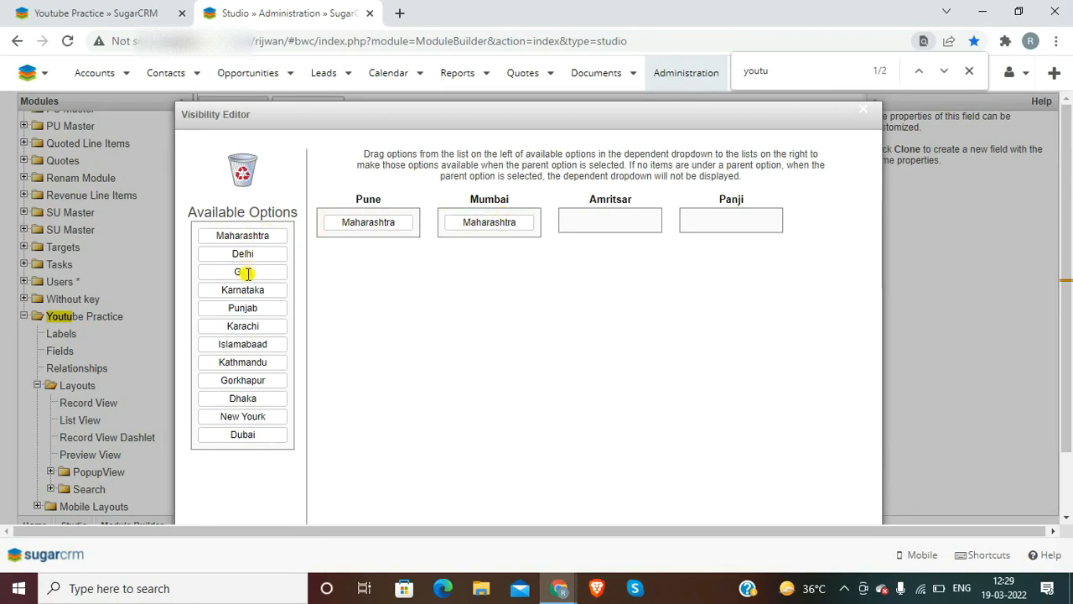
{"action": "left_click_drag", "start_coordinate": [247, 272], "coordinate": [754, 220]}
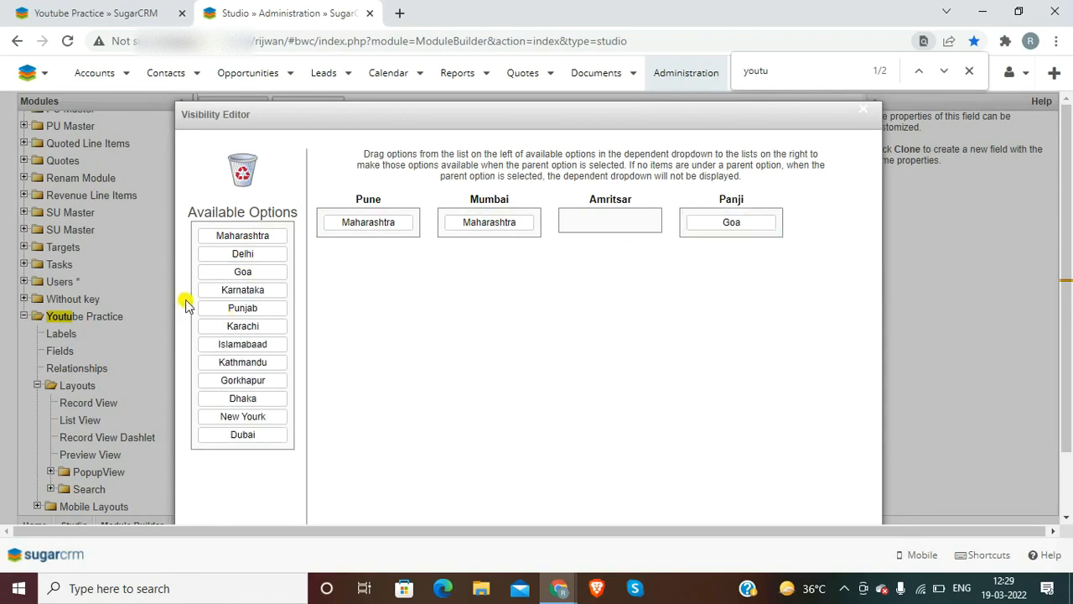
{"action": "left_click_drag", "start_coordinate": [228, 307], "coordinate": [609, 220]}
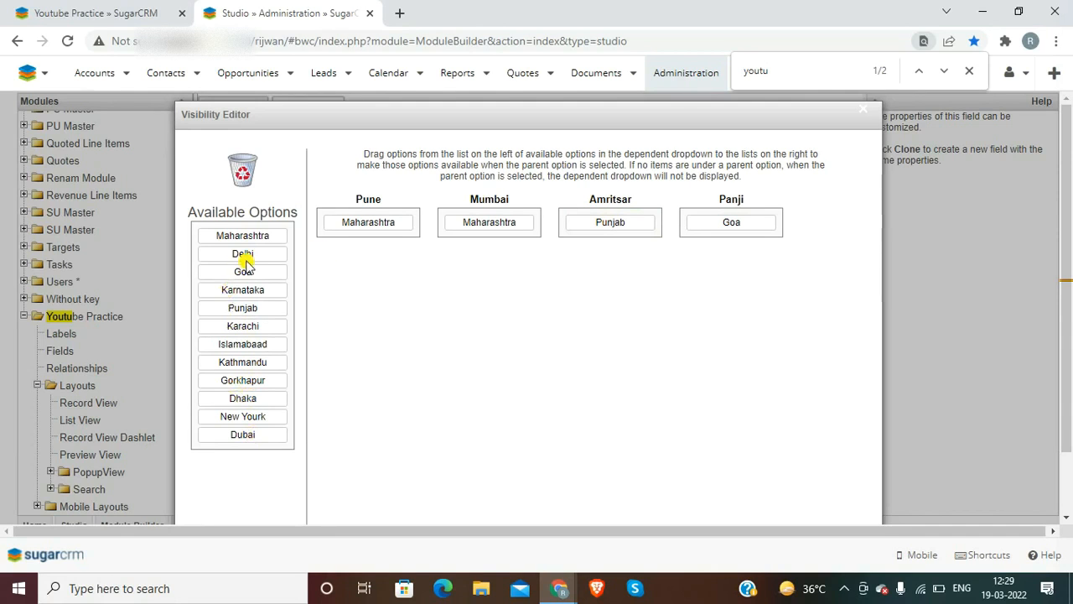
Confirm the visibility mapping and save the state2 field
{"action": "scroll", "coordinate": [1068, 293], "scroll_direction": "down", "scroll_amount": 2}
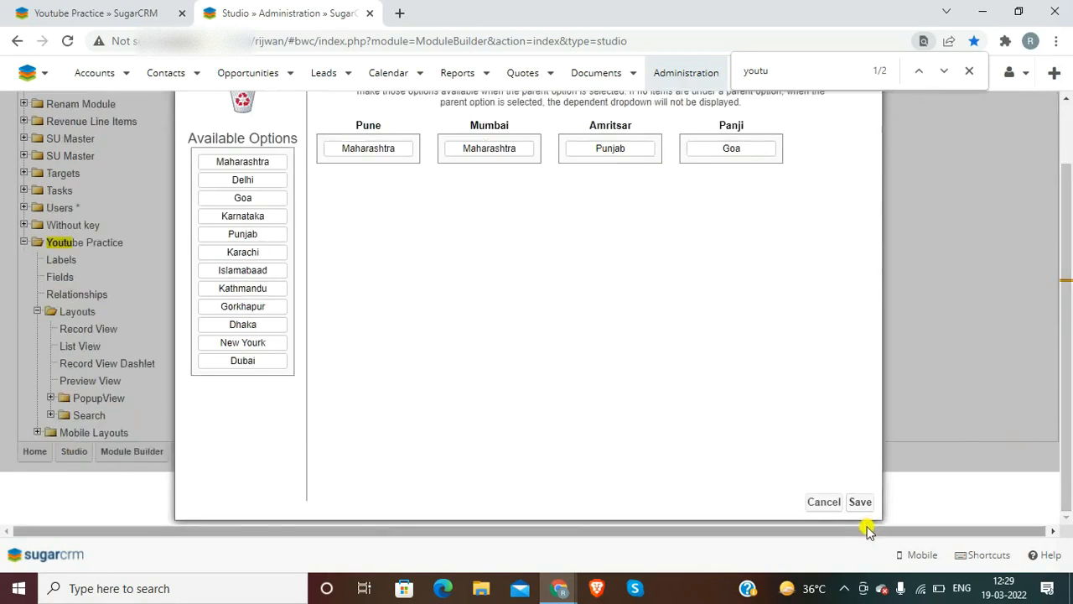
{"action": "left_click", "coordinate": [860, 501]}
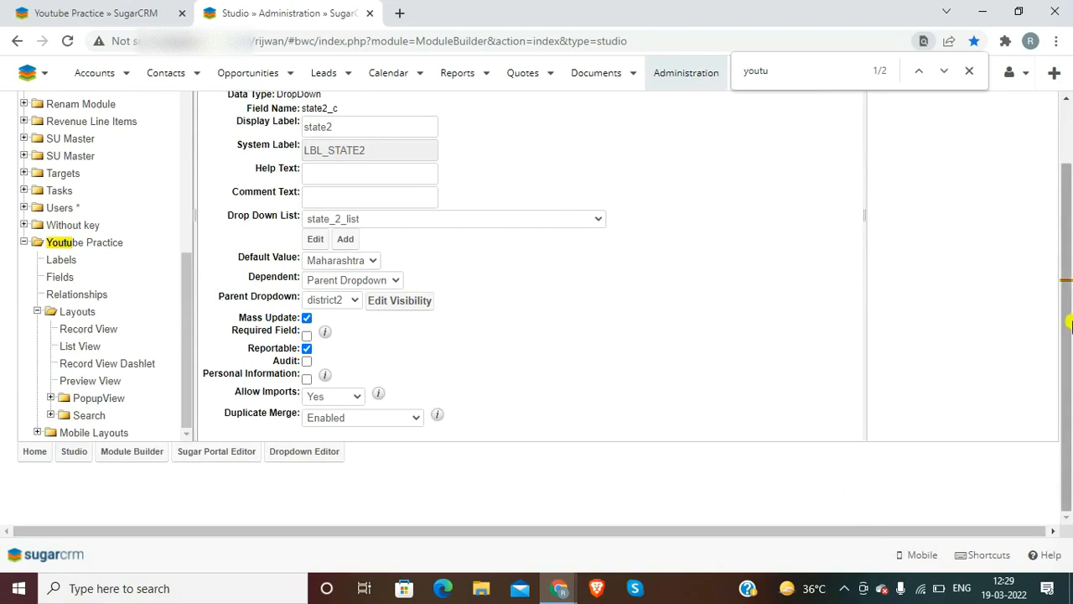
{"action": "scroll", "coordinate": [1069, 323], "scroll_direction": "up", "scroll_amount": 2}
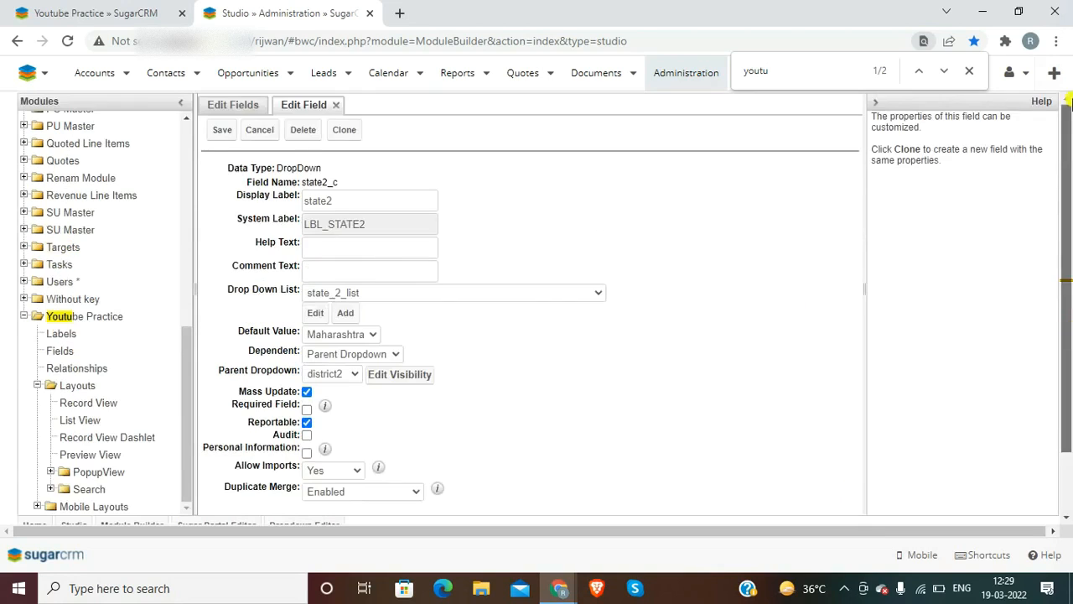
{"action": "left_click", "coordinate": [221, 132]}
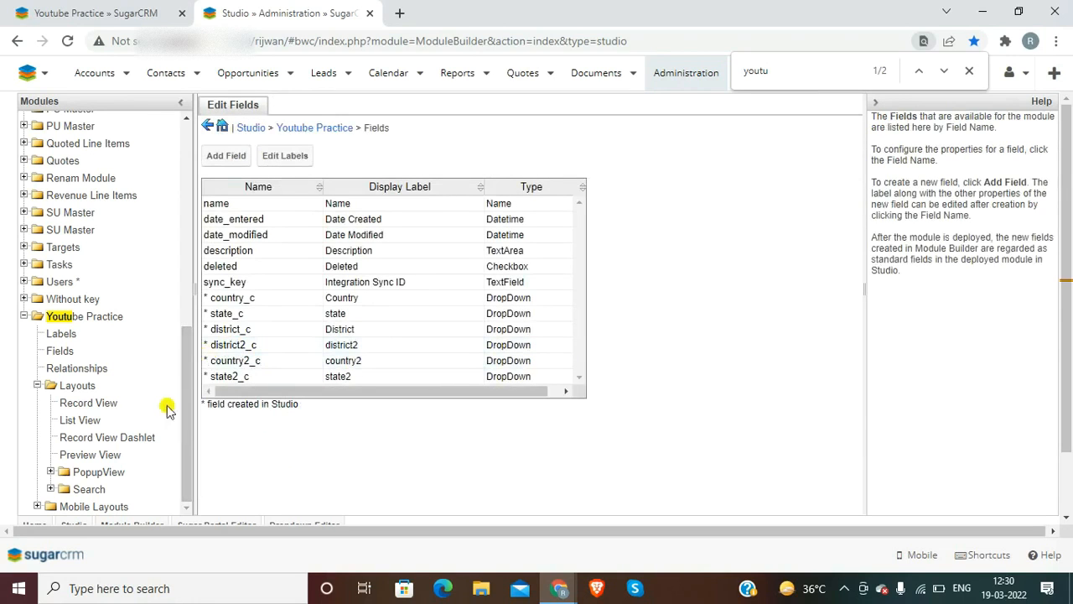
Add a new panel below the existing one in the Youtube Practice record view layout and label it Dependancy
{"action": "left_click", "coordinate": [73, 406]}
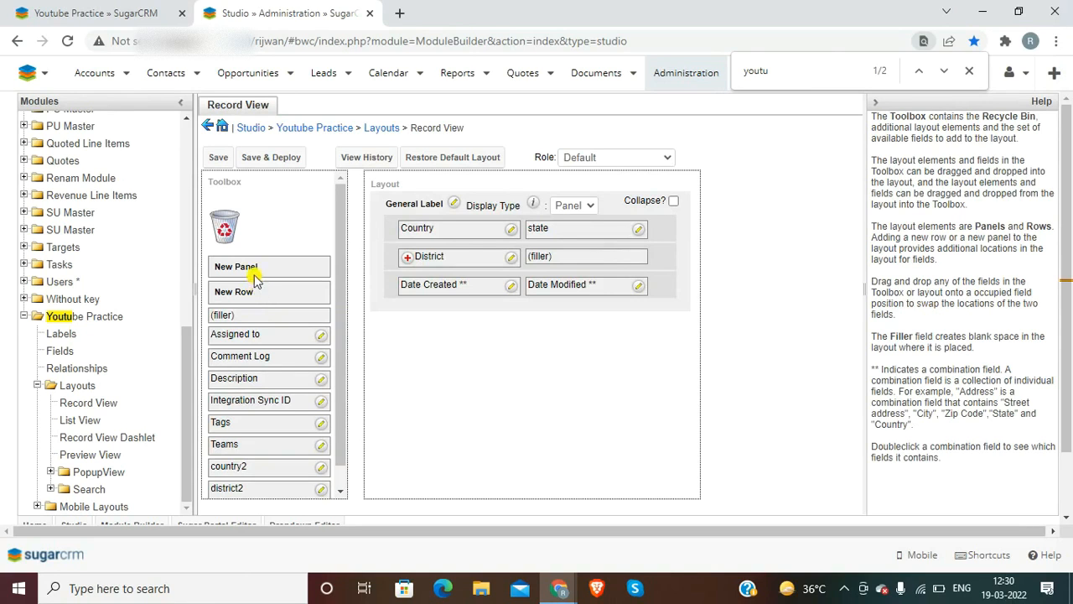
{"action": "left_click_drag", "start_coordinate": [254, 268], "coordinate": [499, 306]}
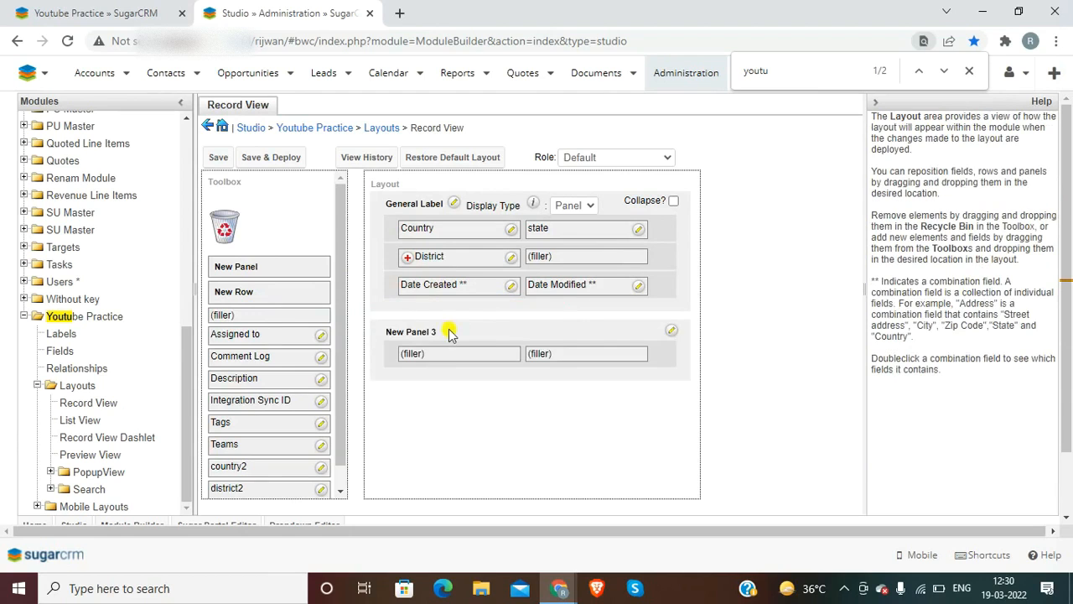
{"action": "left_click", "coordinate": [671, 330]}
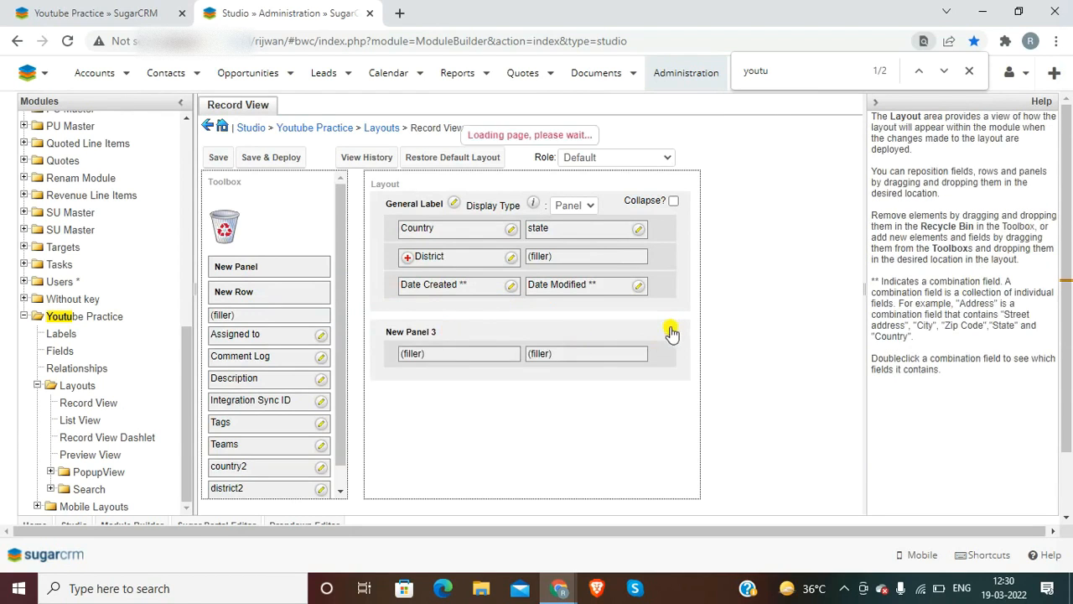
{"action": "left_click", "coordinate": [438, 133]}
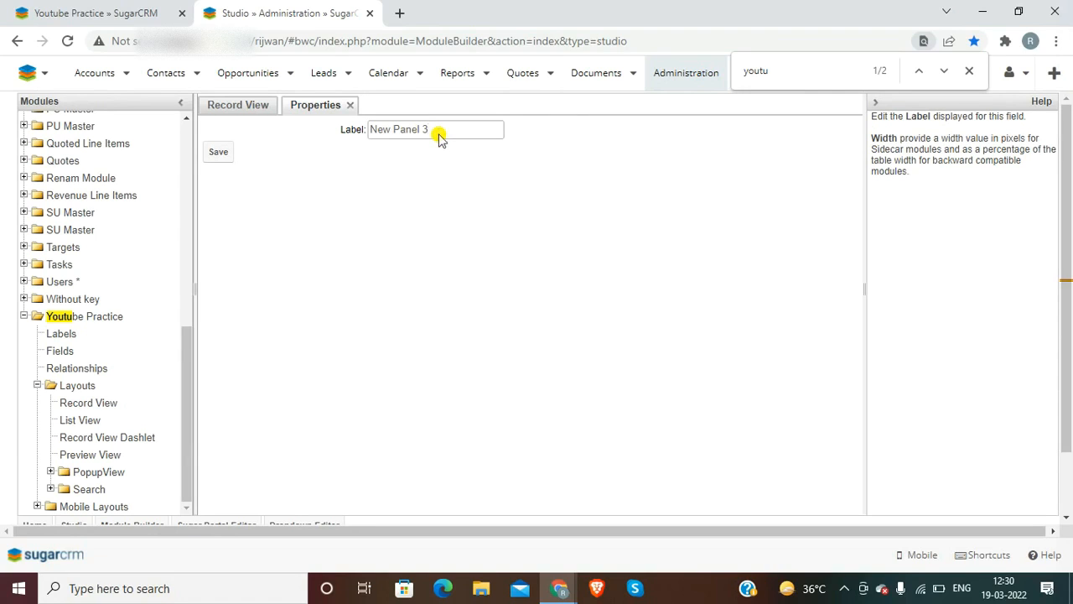
{"action": "triple_click", "coordinate": [438, 134]}
{"action": "type", "text": "Dep"}
{"action": "key", "text": "Return"}
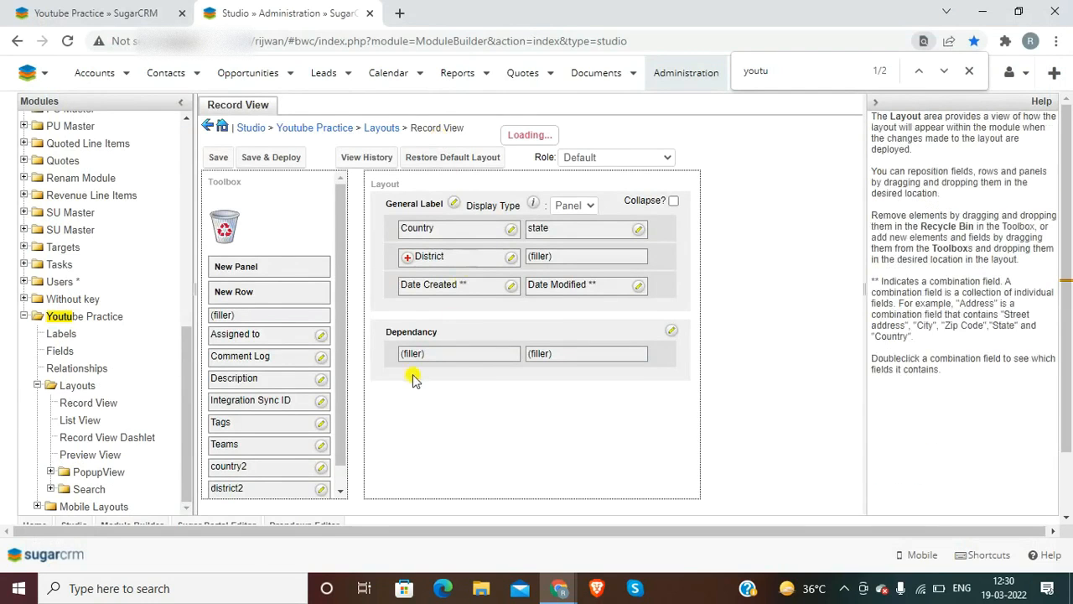
Place country2 and state2 in the Dependancy panel with district2 in a new row below, and save and deploy the layout
{"action": "left_click_drag", "start_coordinate": [343, 336], "coordinate": [340, 403]}
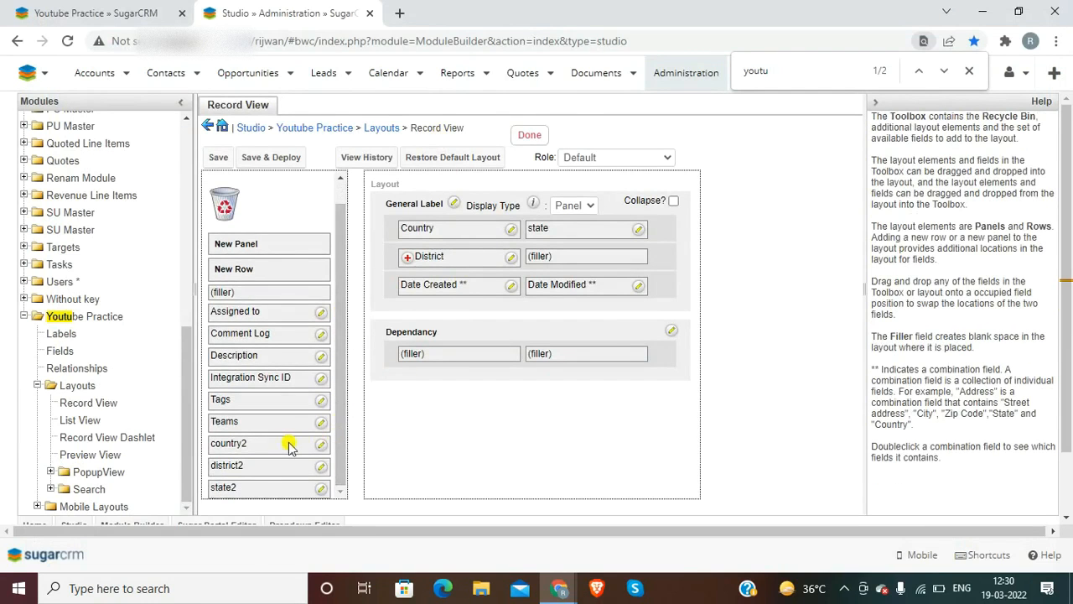
{"action": "left_click_drag", "start_coordinate": [252, 444], "coordinate": [433, 355]}
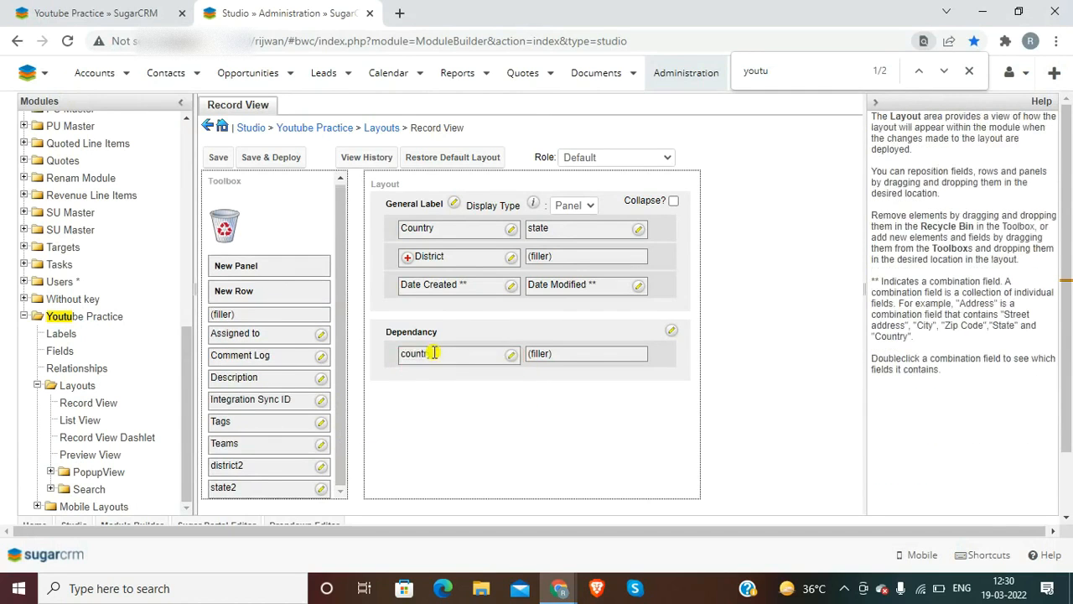
{"action": "left_click_drag", "start_coordinate": [242, 489], "coordinate": [566, 358]}
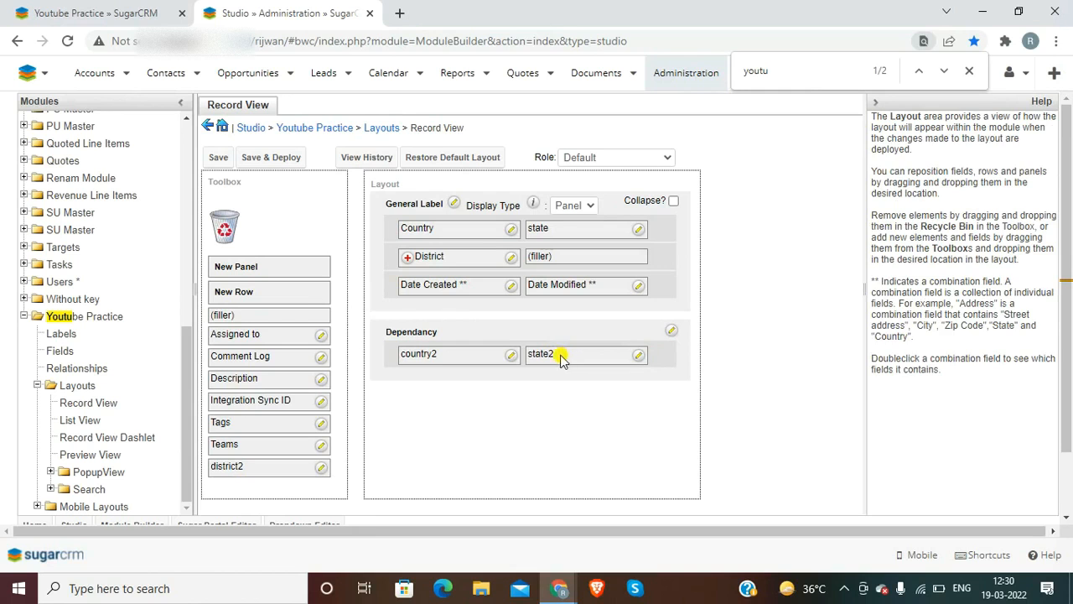
{"action": "left_click_drag", "start_coordinate": [277, 294], "coordinate": [490, 376]}
{"action": "left_click_drag", "start_coordinate": [265, 290], "coordinate": [453, 374]}
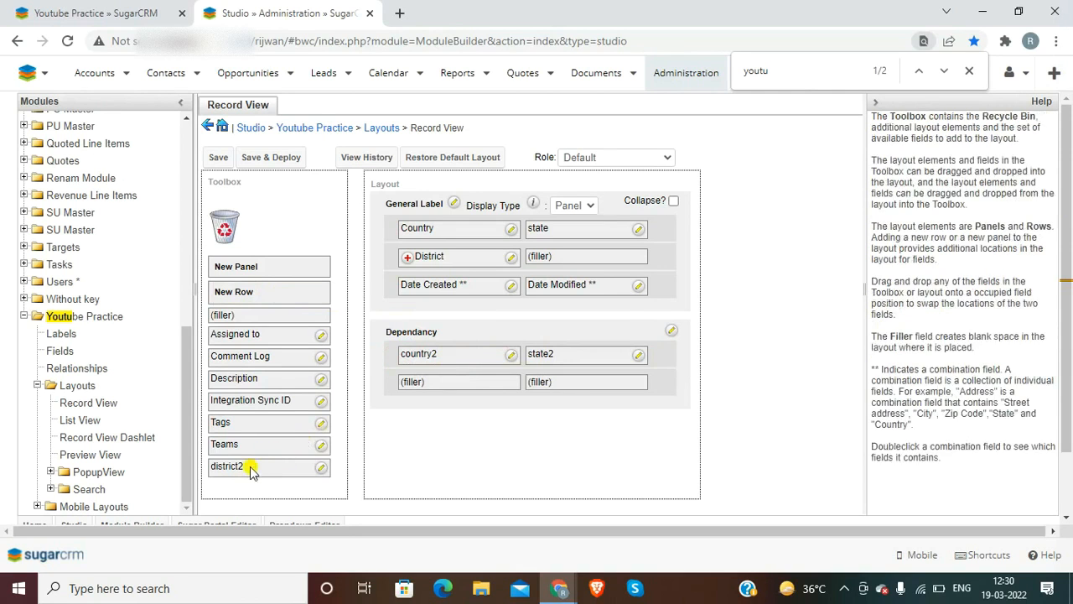
{"action": "left_click_drag", "start_coordinate": [252, 467], "coordinate": [438, 383]}
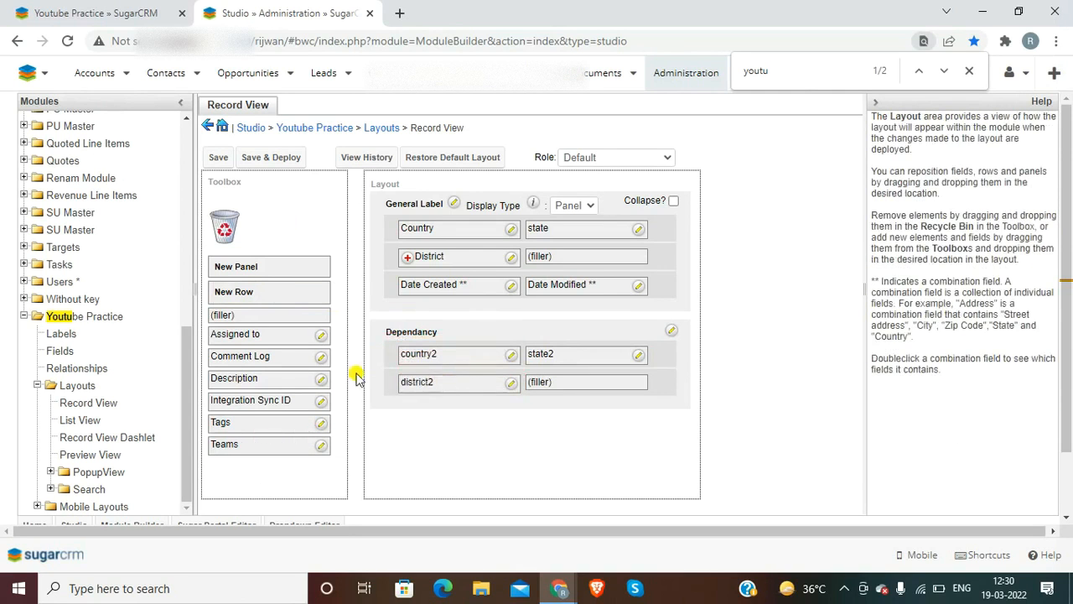
{"action": "left_click", "coordinate": [271, 158]}
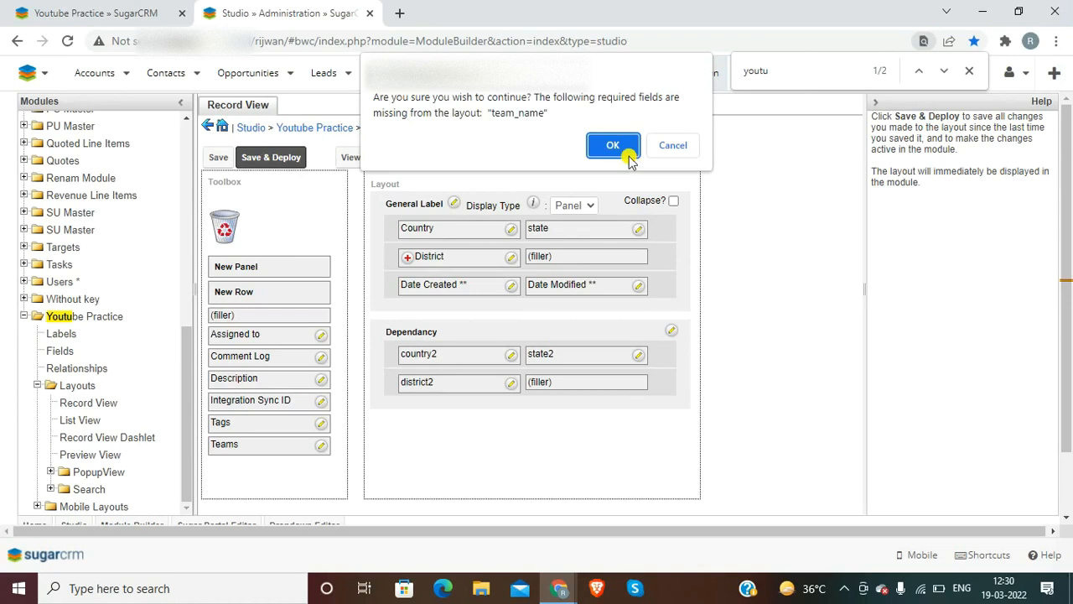
{"action": "left_click", "coordinate": [615, 144]}
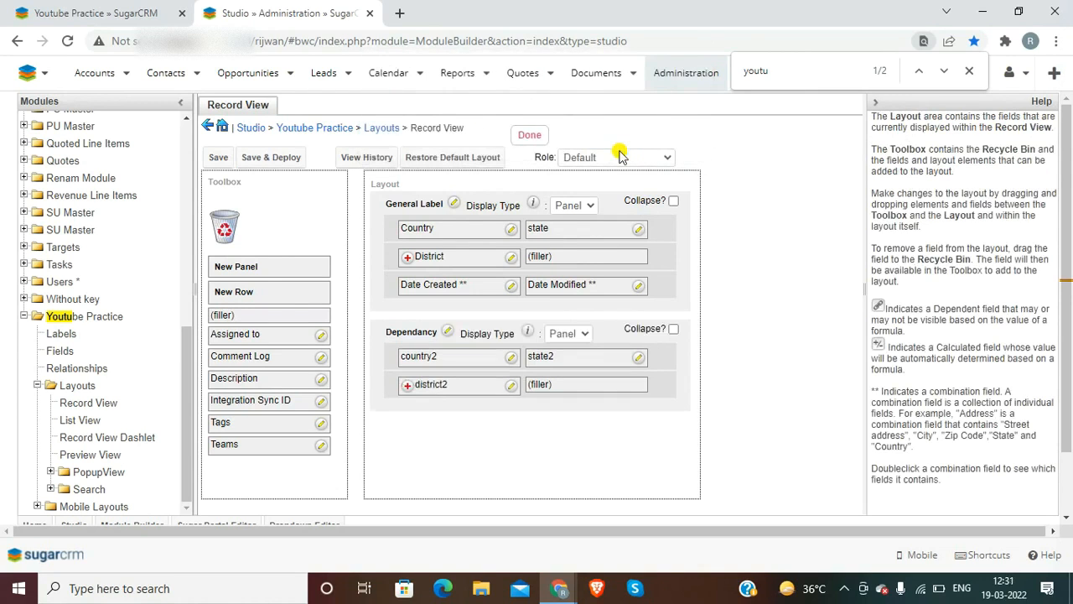
Switch to the Youtube Practice browser tab and reload the module's create form to load the deployed layout
{"action": "left_click", "coordinate": [94, 10]}
{"action": "key", "text": "ctrl+l"}
{"action": "key", "text": "ctrl+shift+Left"}
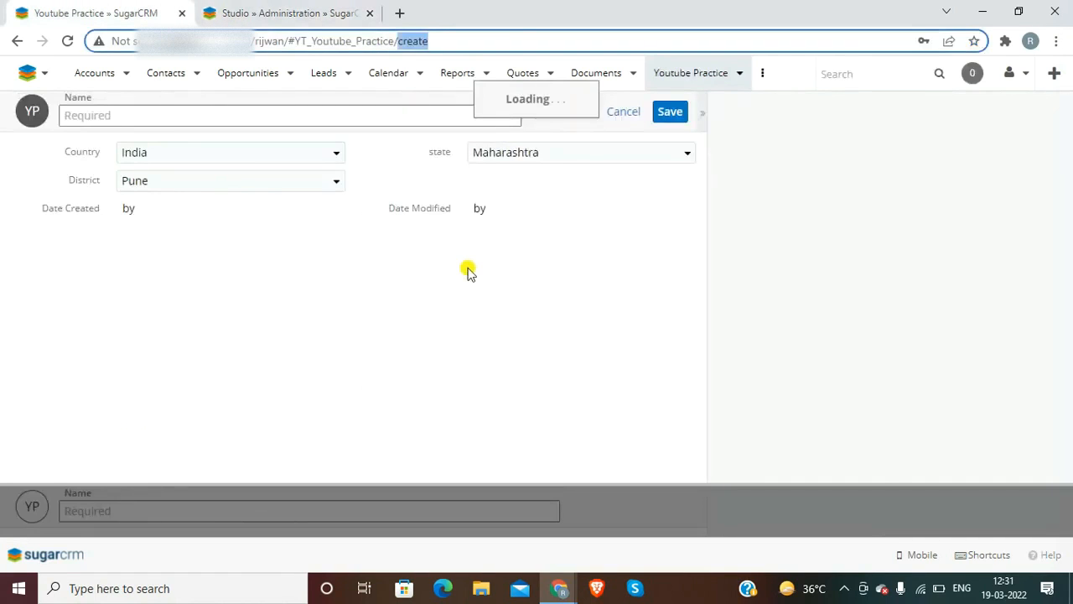
{"action": "key", "text": "BackSpace"}
{"action": "key", "text": "BackSpace"}
{"action": "key", "text": "Return"}
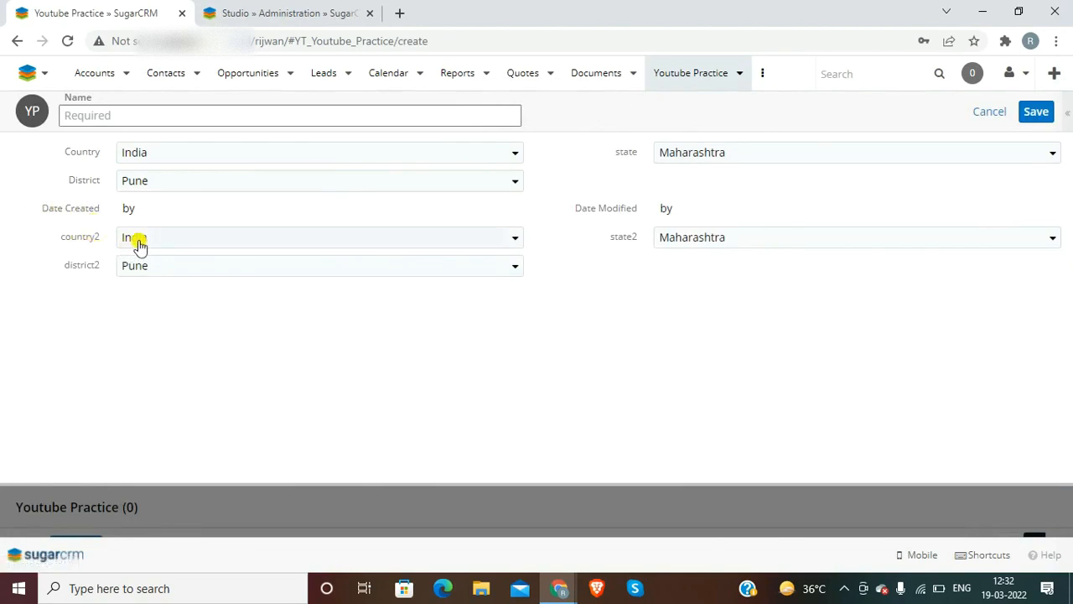
Test the first dropdown set by choosing Country Pakistan, then India with state Goa and District Panji
{"action": "left_click", "coordinate": [144, 154]}
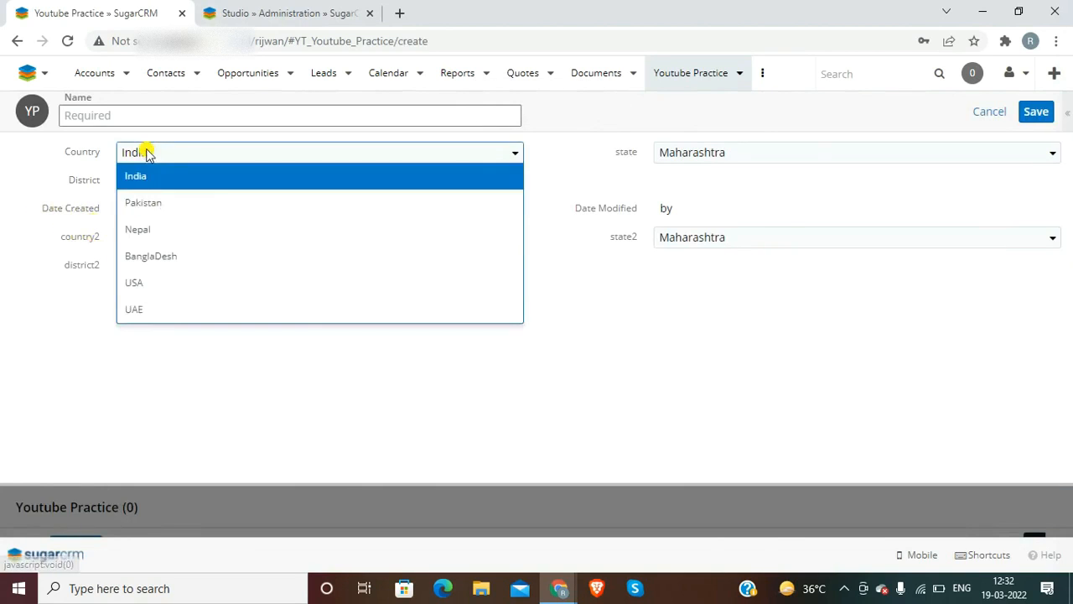
{"action": "left_click", "coordinate": [145, 205]}
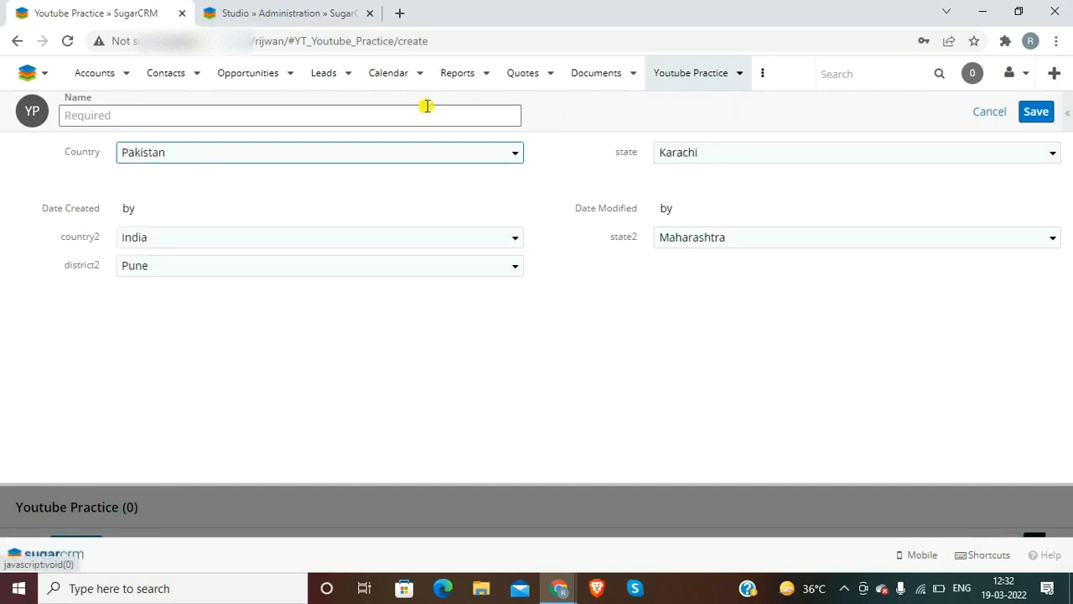
{"action": "left_click", "coordinate": [358, 166]}
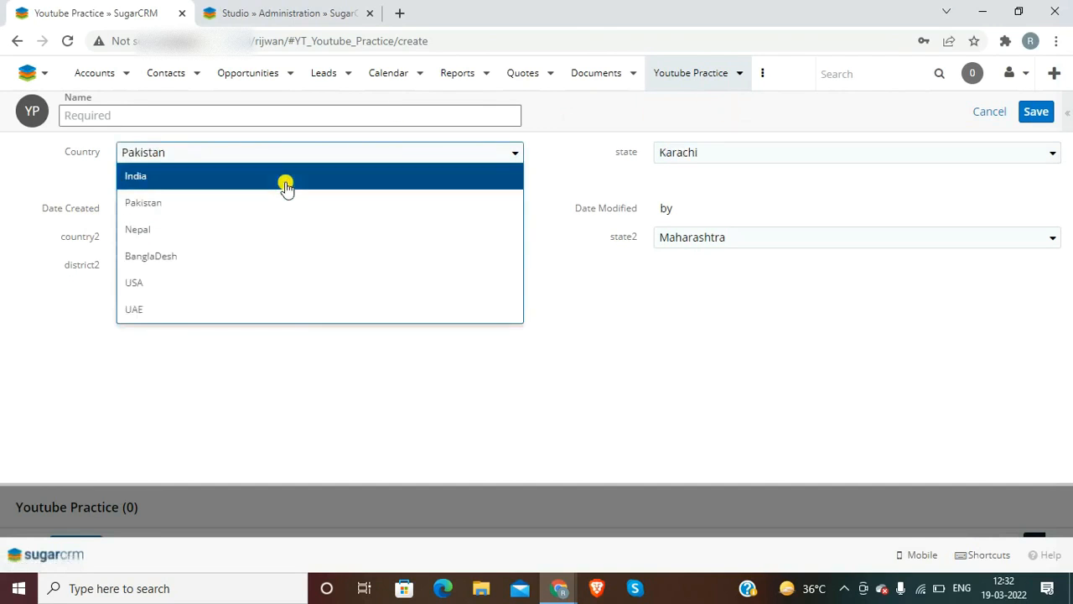
{"action": "left_click", "coordinate": [288, 183]}
{"action": "left_click", "coordinate": [682, 155]}
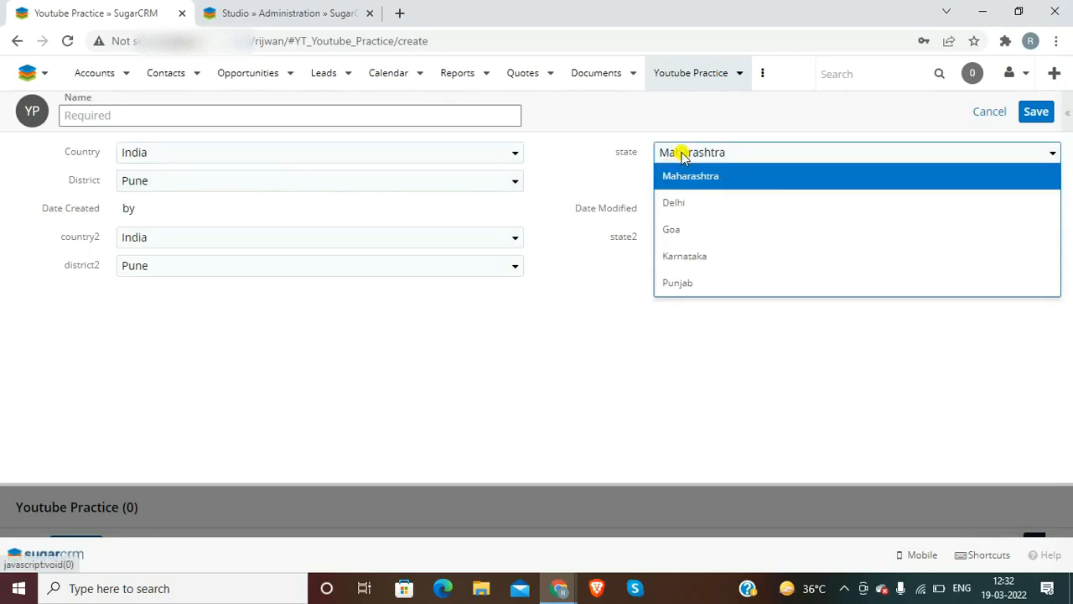
{"action": "left_click", "coordinate": [684, 228]}
{"action": "left_click", "coordinate": [269, 181]}
{"action": "left_click", "coordinate": [269, 181]}
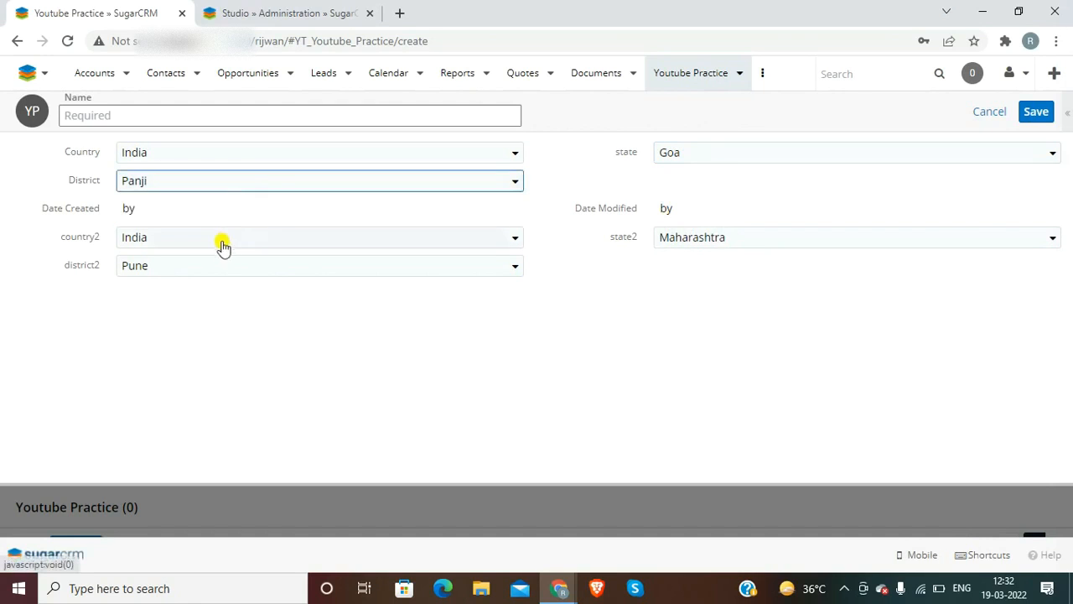
Test the second dropdown set by setting district2 to Amritsar
{"action": "left_click", "coordinate": [191, 266]}
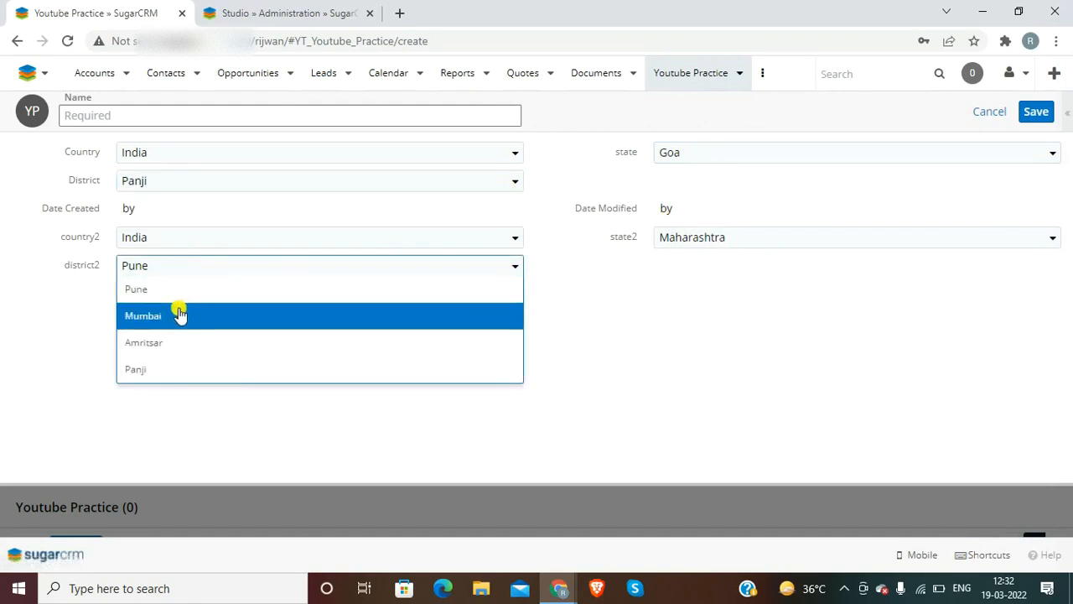
{"action": "left_click", "coordinate": [177, 343]}
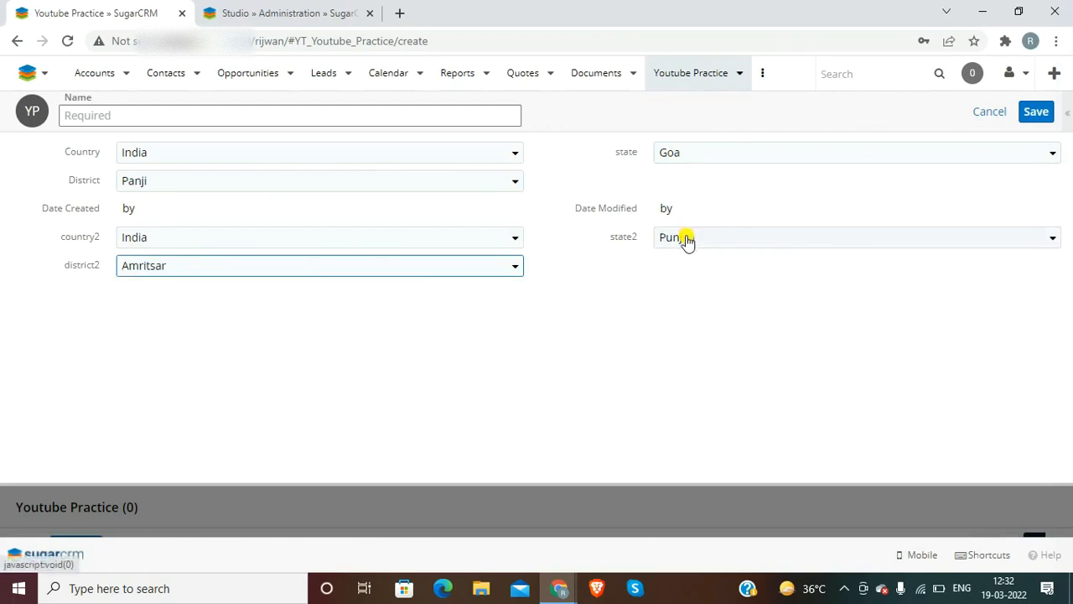
Test the second dropdown set again by setting district2 to Panji
{"action": "left_click", "coordinate": [280, 270]}
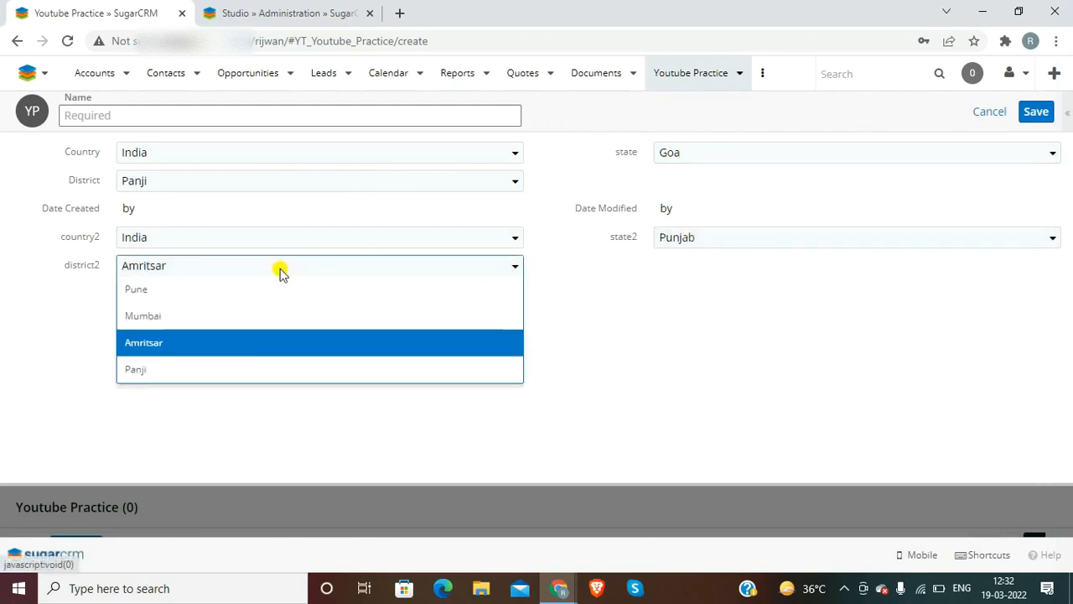
{"action": "left_click", "coordinate": [217, 379]}
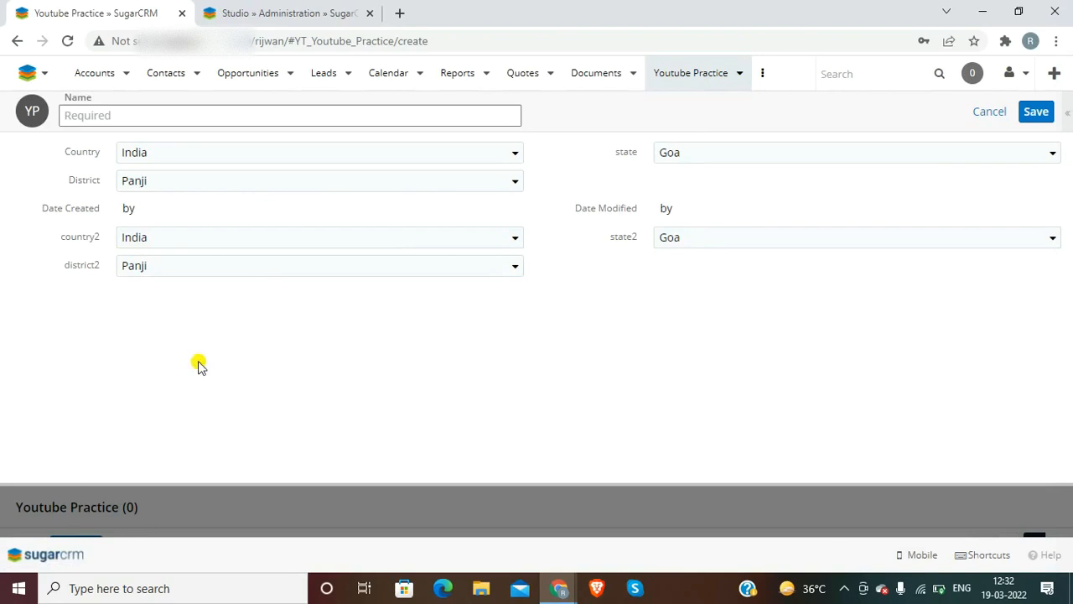
Switch to the Studio browser tab and, in country2's visibility mapping, assign Pakistan to Karachi and Islamabaad, and Nepal to Kathmandu and Gorkhapur
{"action": "left_click", "coordinate": [257, 10]}
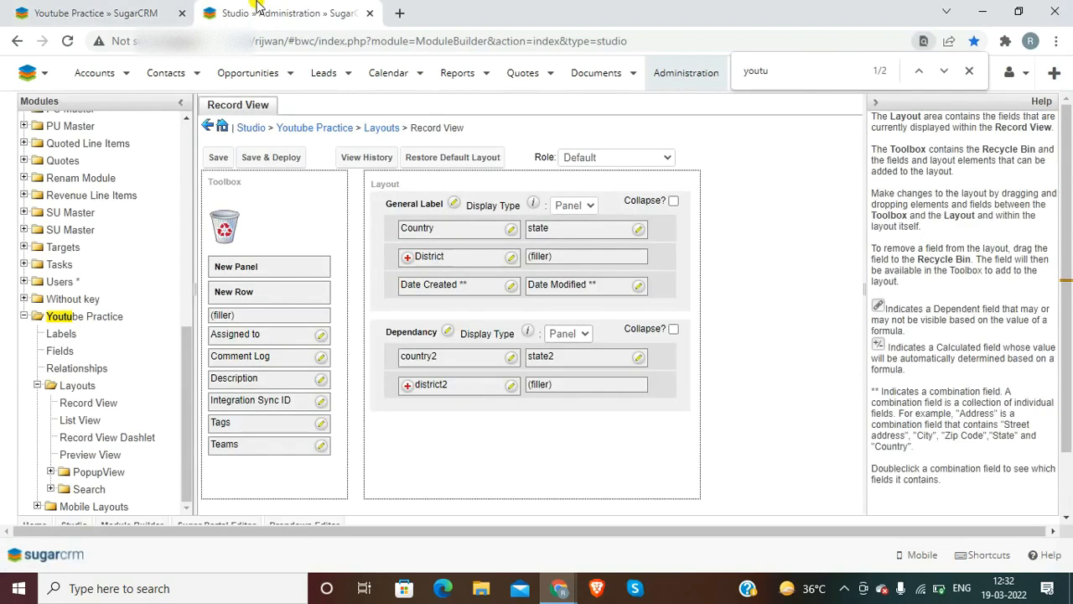
{"action": "left_click", "coordinate": [55, 352]}
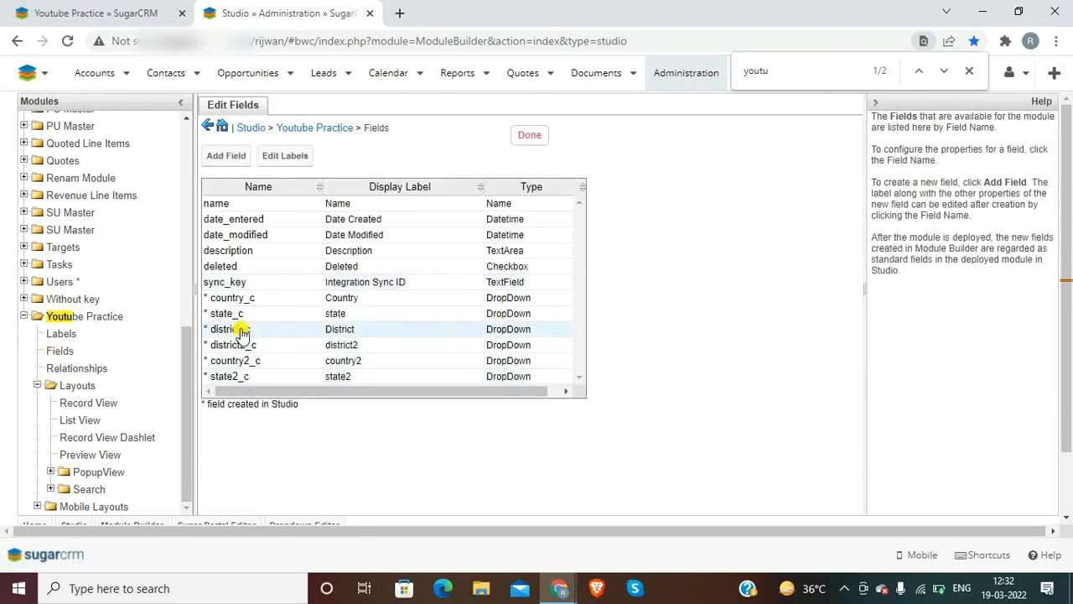
{"action": "left_click", "coordinate": [250, 362]}
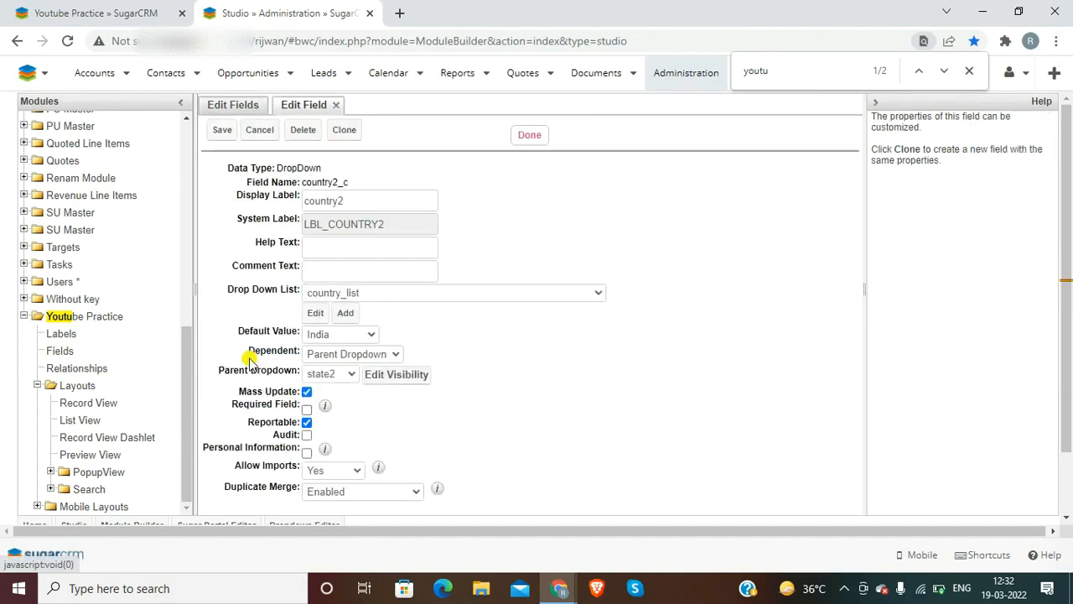
{"action": "left_click", "coordinate": [398, 374]}
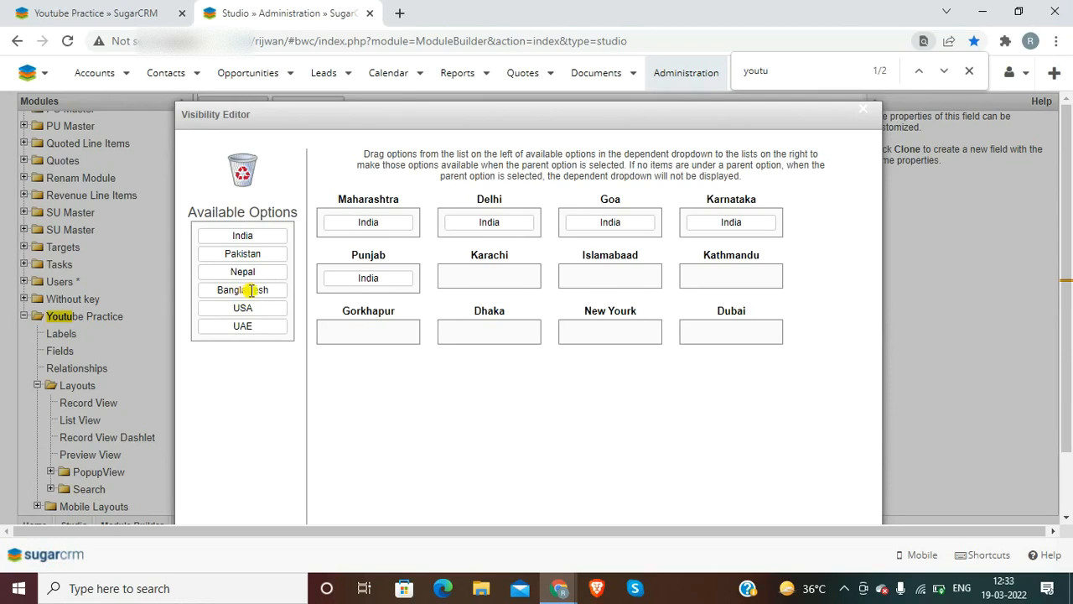
{"action": "left_click_drag", "start_coordinate": [239, 254], "coordinate": [483, 280]}
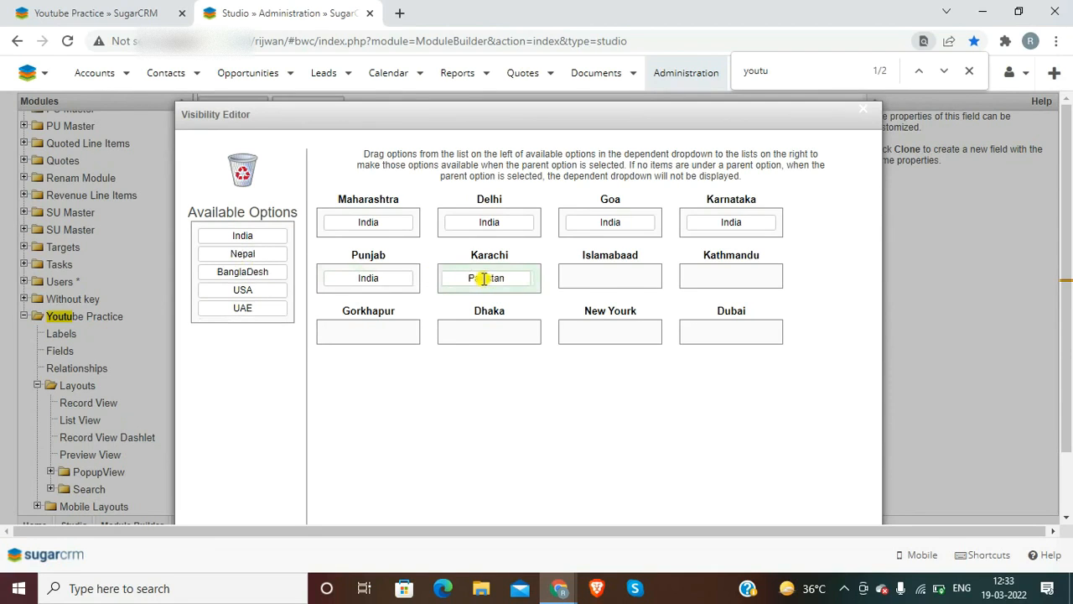
{"action": "left_click_drag", "start_coordinate": [241, 252], "coordinate": [608, 271]}
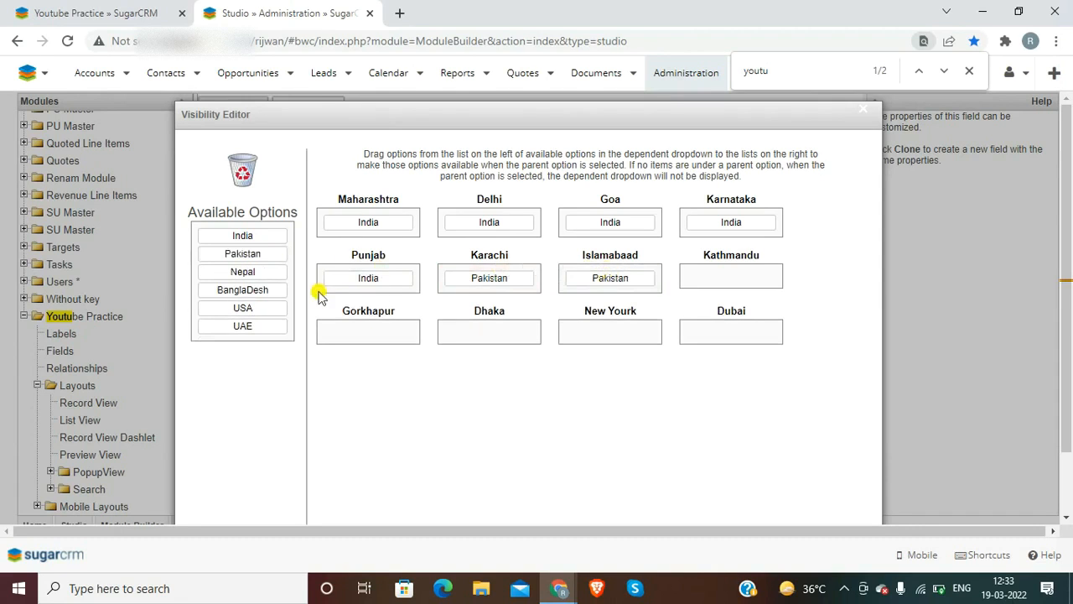
{"action": "left_click_drag", "start_coordinate": [242, 271], "coordinate": [742, 281]}
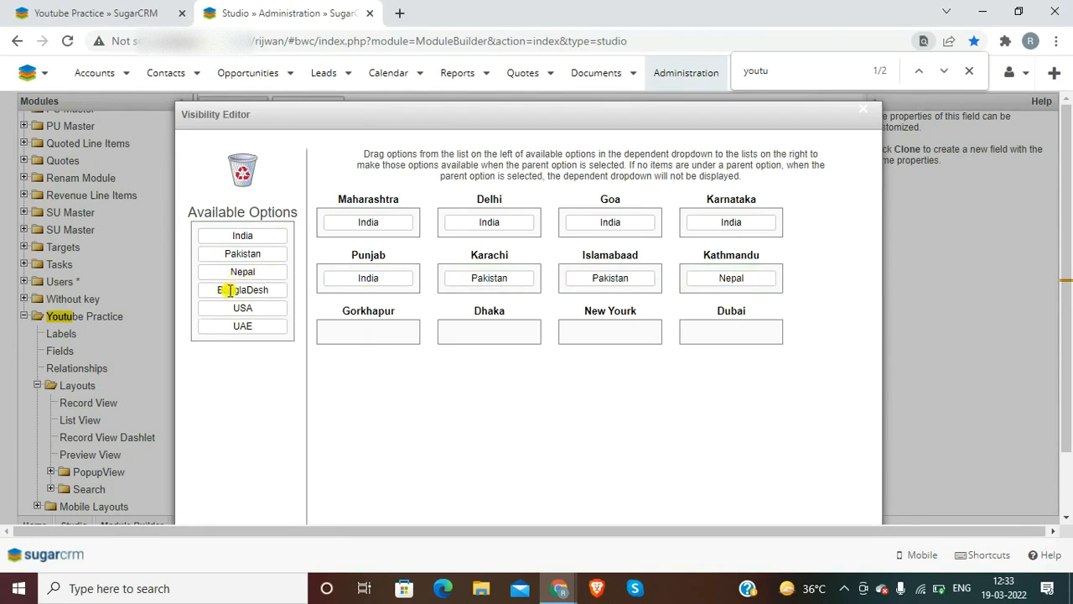
{"action": "left_click_drag", "start_coordinate": [239, 267], "coordinate": [361, 332]}
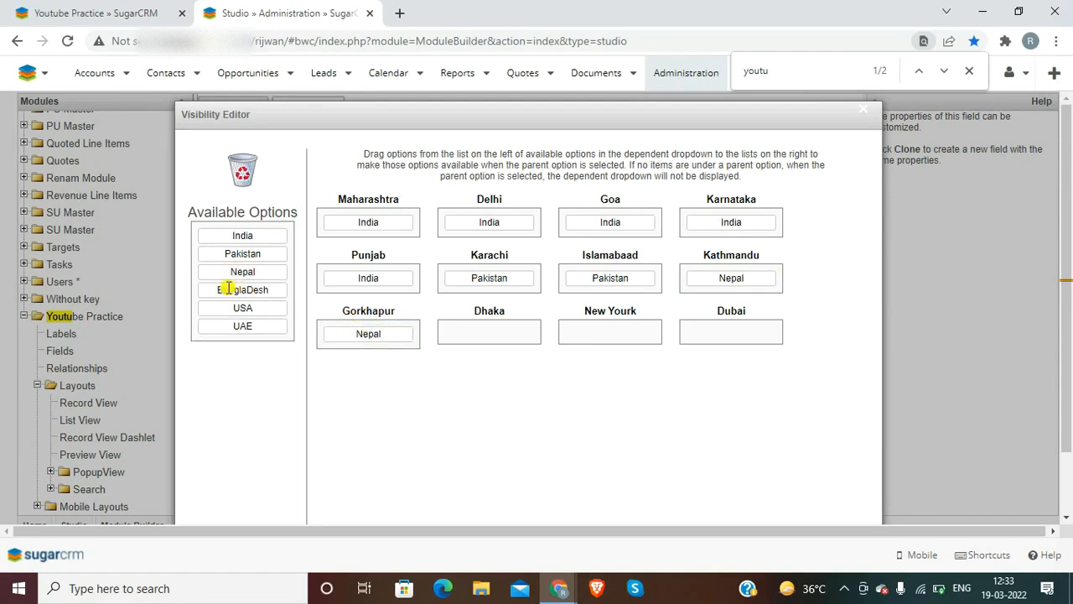
Assign BanglaDesh to Dhaka, USA to New Yourk and UAE to Dubai, and save the visibility mapping and the country2 field
{"action": "left_click_drag", "start_coordinate": [228, 287], "coordinate": [505, 333]}
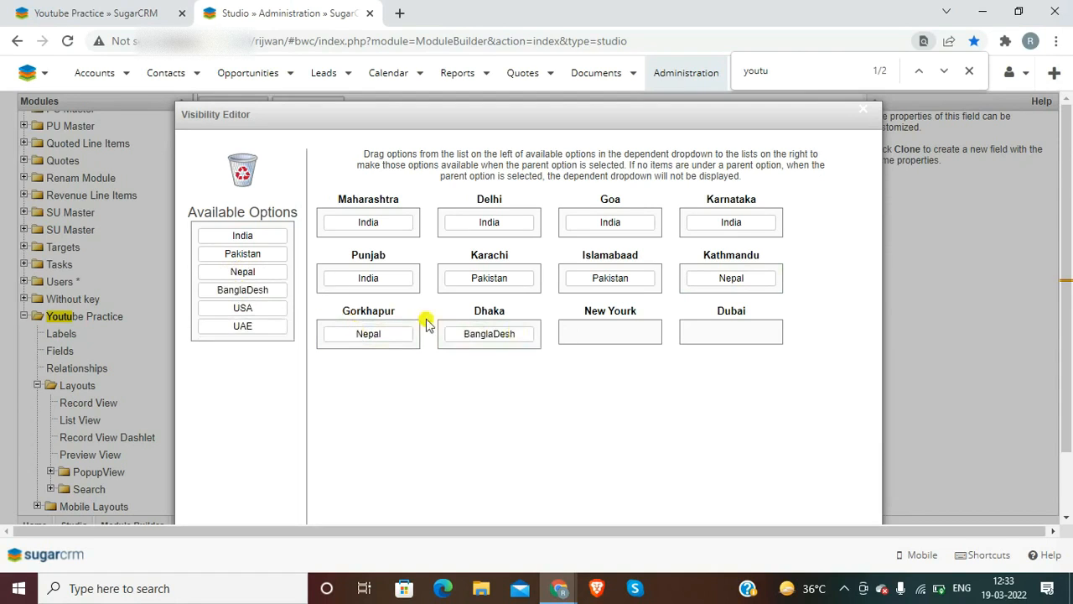
{"action": "left_click_drag", "start_coordinate": [238, 307], "coordinate": [605, 333]}
{"action": "left_click_drag", "start_coordinate": [239, 327], "coordinate": [730, 335]}
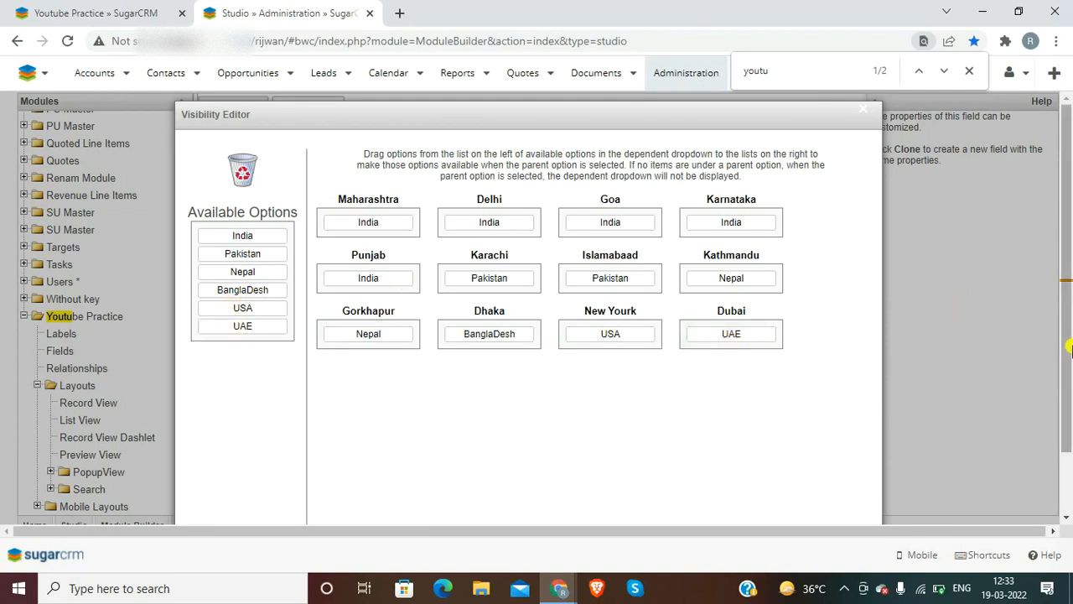
{"action": "scroll", "coordinate": [1070, 348], "scroll_direction": "down", "scroll_amount": 2}
{"action": "left_click", "coordinate": [856, 501]}
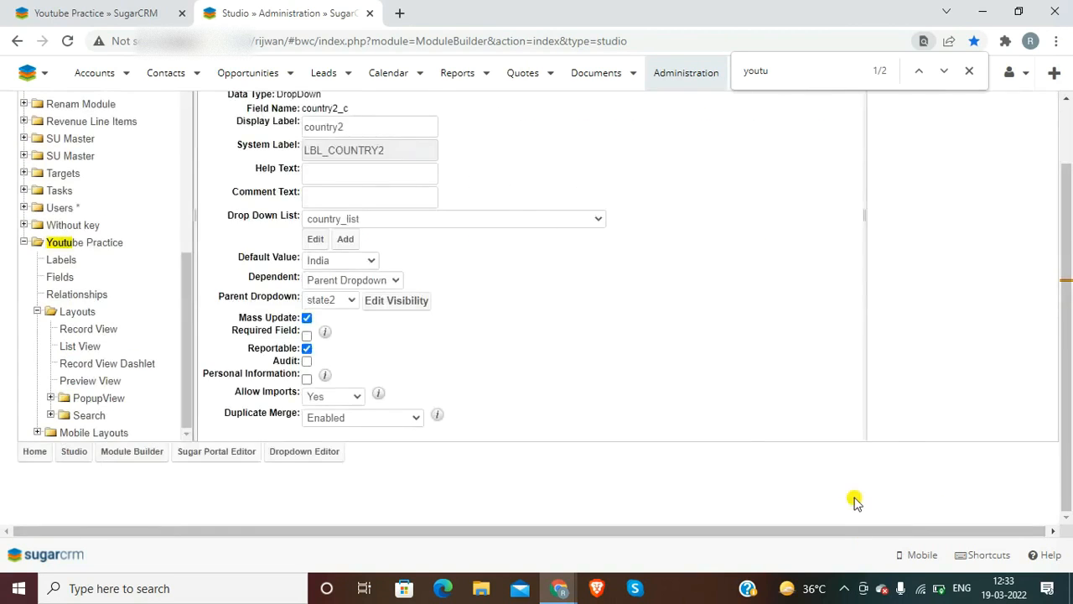
{"action": "scroll", "coordinate": [1064, 309], "scroll_direction": "up", "scroll_amount": 2}
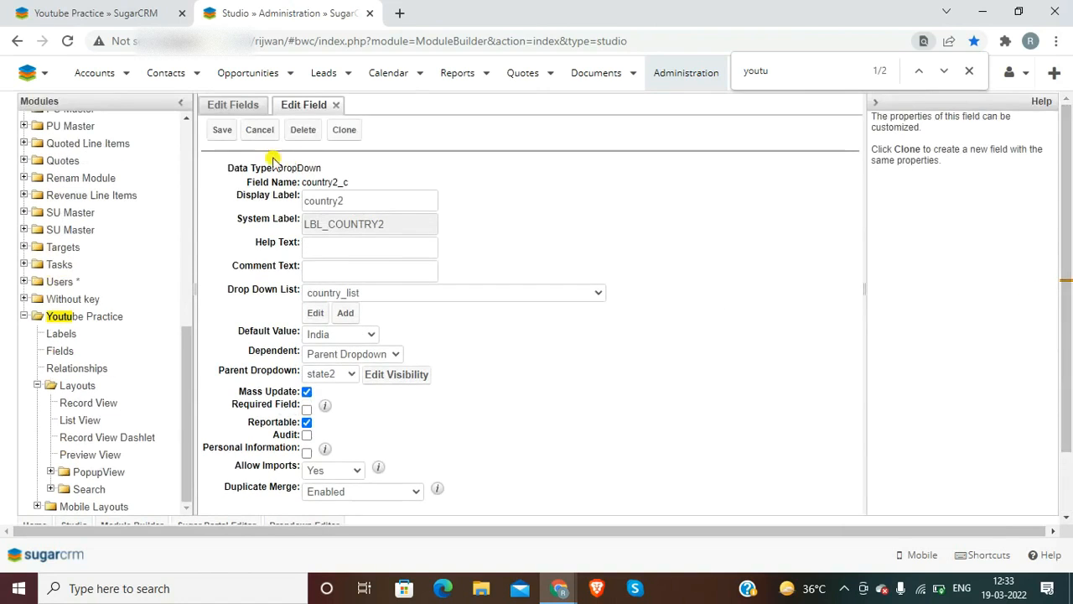
{"action": "left_click", "coordinate": [222, 130]}
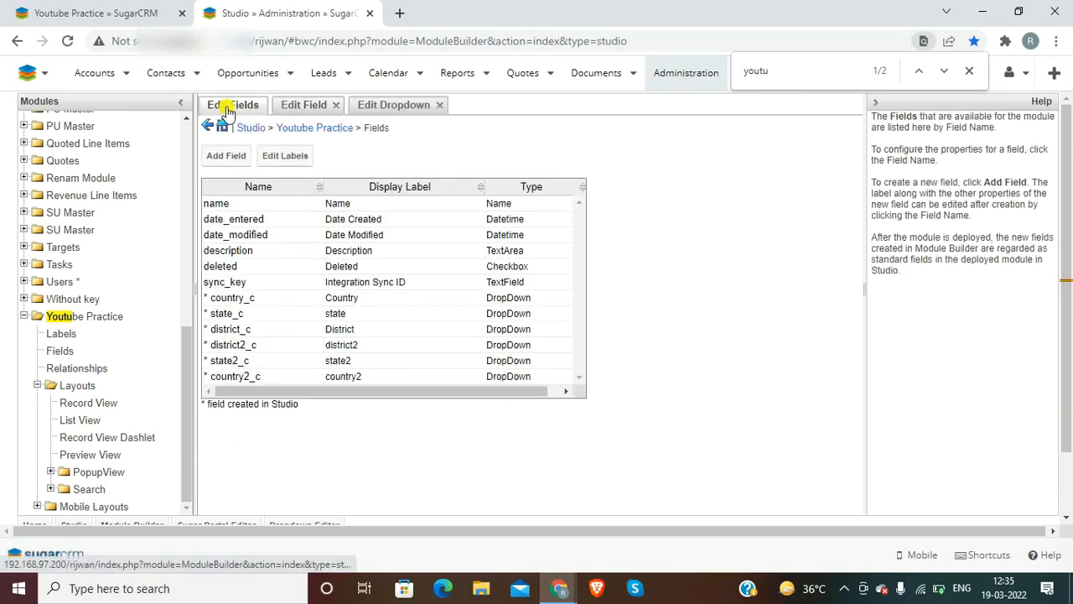
Open district_list from the district2 field for editing and add an item with name and display label dhaka
{"action": "left_click", "coordinate": [262, 349]}
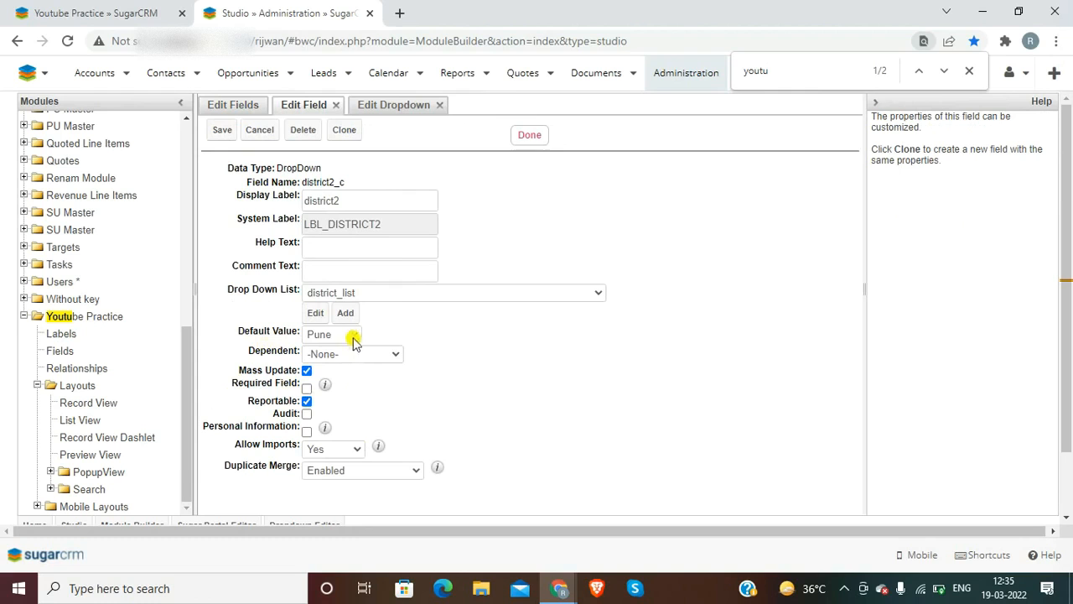
{"action": "left_click", "coordinate": [316, 311]}
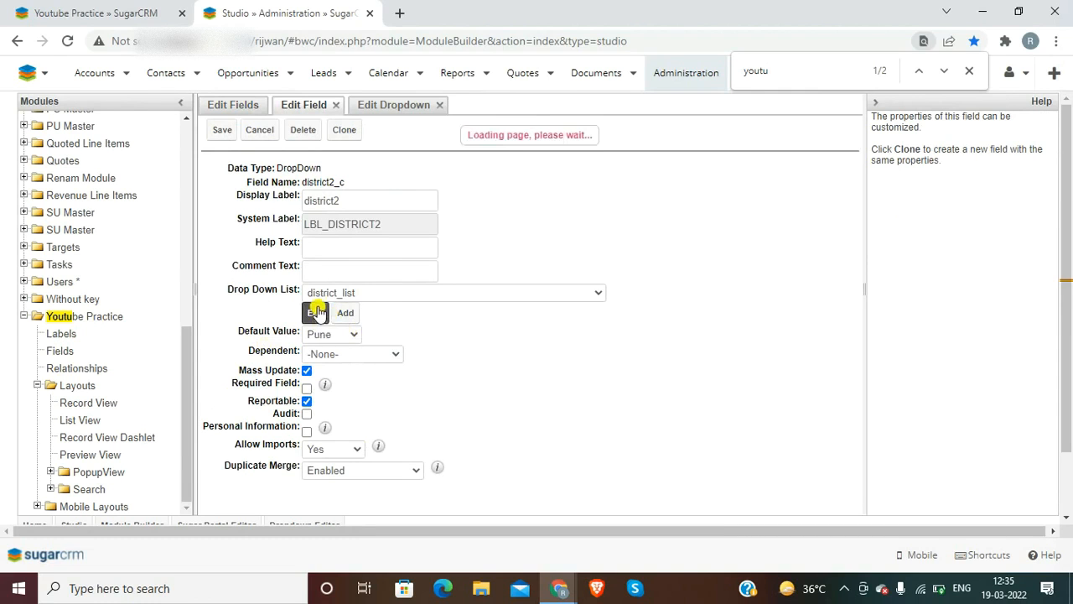
{"action": "left_click", "coordinate": [263, 386]}
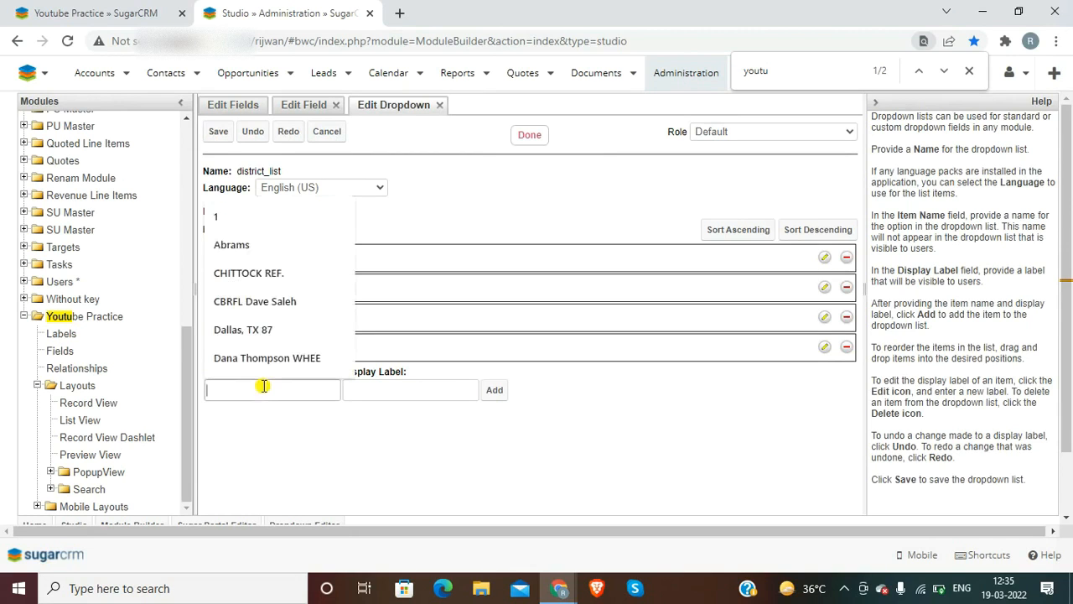
{"action": "left_click", "coordinate": [285, 459]}
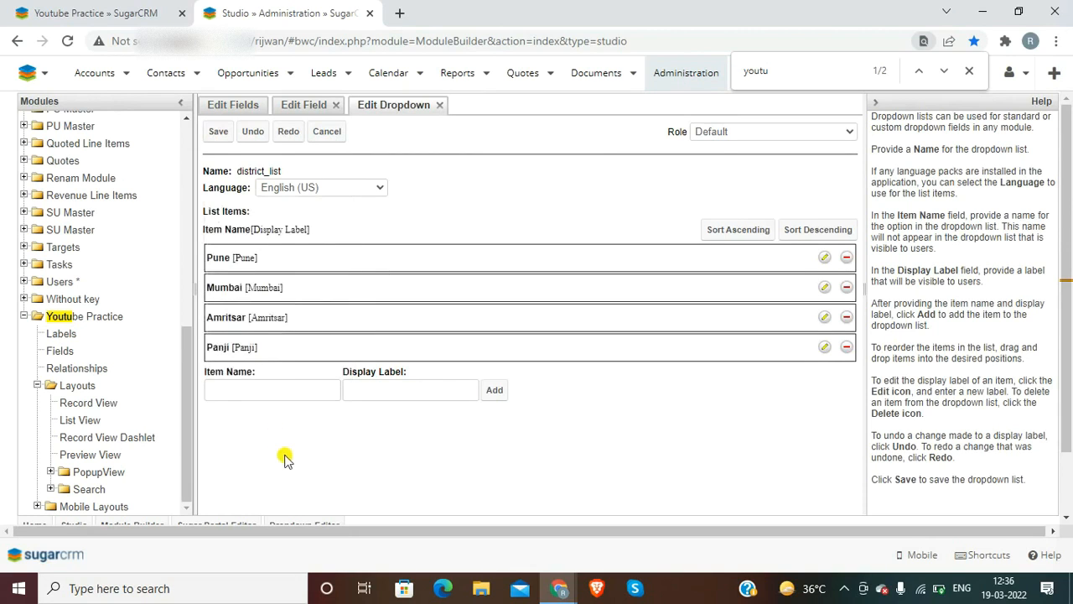
{"action": "left_click", "coordinate": [266, 392]}
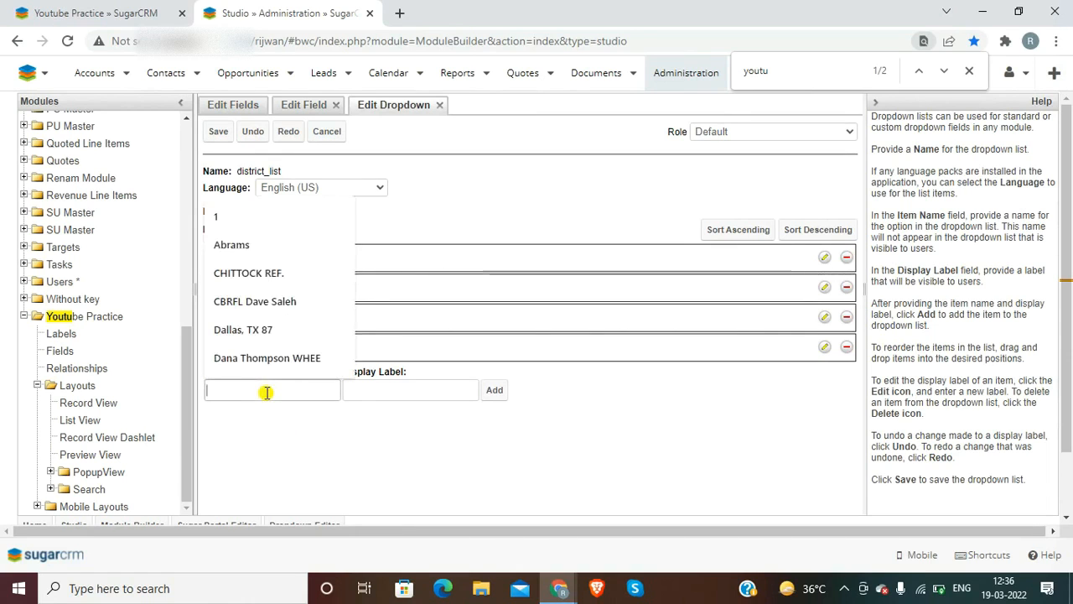
{"action": "type", "text": "dhaka"}
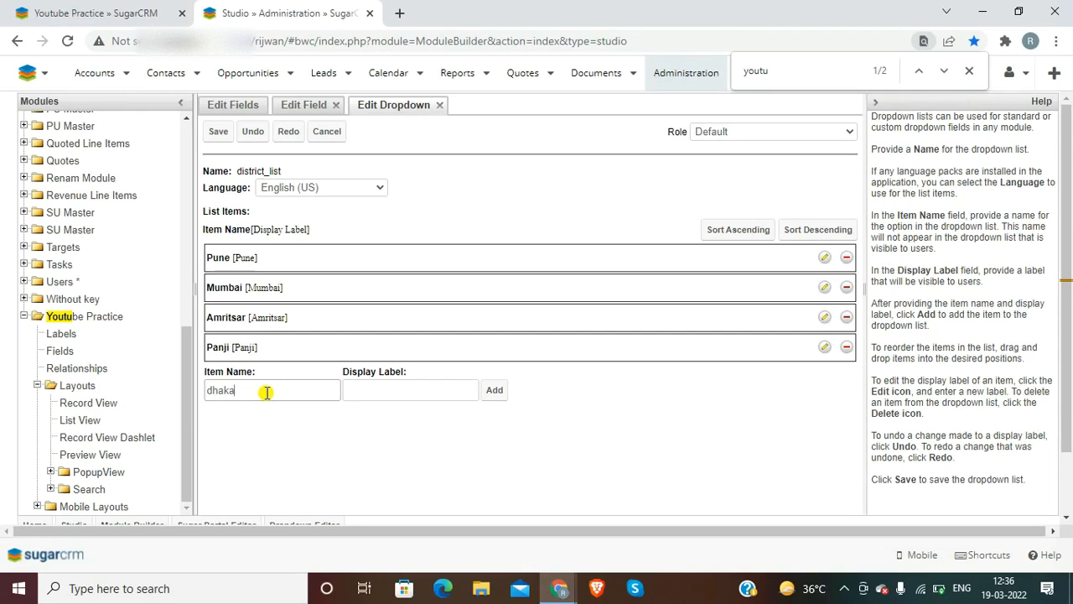
{"action": "double_click", "coordinate": [265, 391]}
{"action": "key", "text": "Tab"}
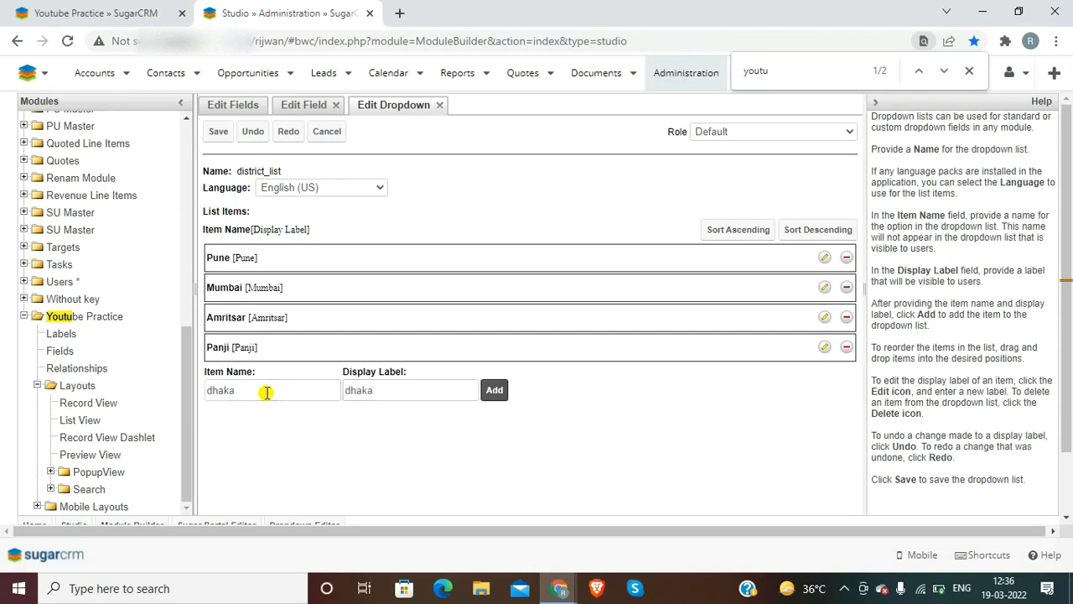
{"action": "key", "text": "Return"}
Add a Karachi item with the same display label to district_list
{"action": "type", "text": "Karachi"}
{"action": "key", "text": "ctrl+a"}
{"action": "key", "text": "ctrl+c"}
{"action": "key", "text": "Tab"}
{"action": "key", "text": "ctrl+v"}
{"action": "key", "text": "Tab"}
{"action": "key", "text": "Return"}
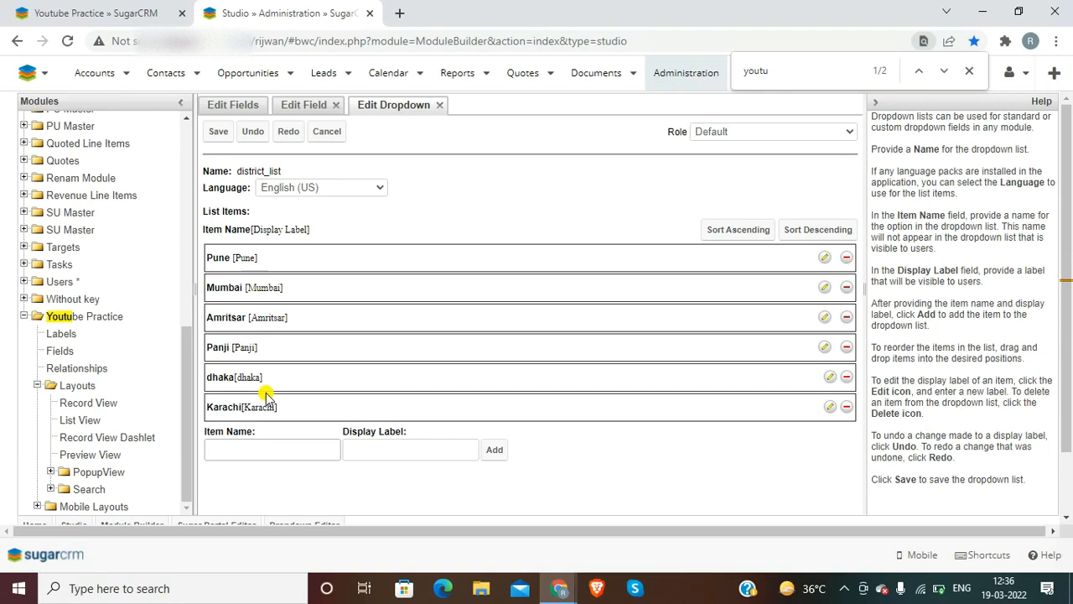
Add a New Yourk item with the same display label to district_list, and save the list and the district2 field
{"action": "type", "text": "New Yourk"}
{"action": "key", "text": "ctrl+a"}
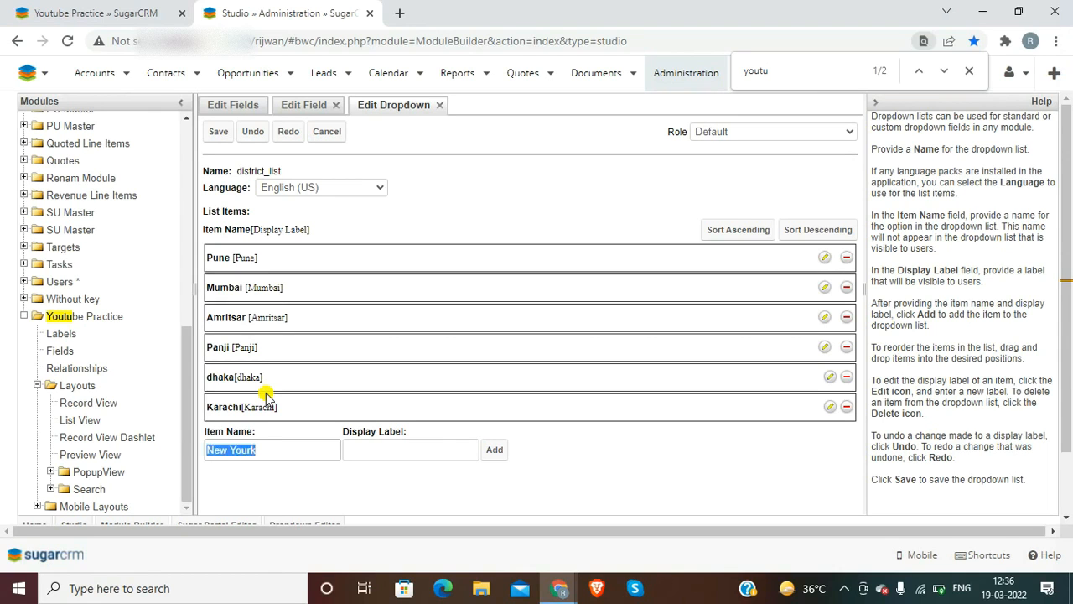
{"action": "key", "text": "Tab"}
{"action": "key", "text": "ctrl+v"}
{"action": "key", "text": "Return"}
{"action": "left_click", "coordinate": [207, 132]}
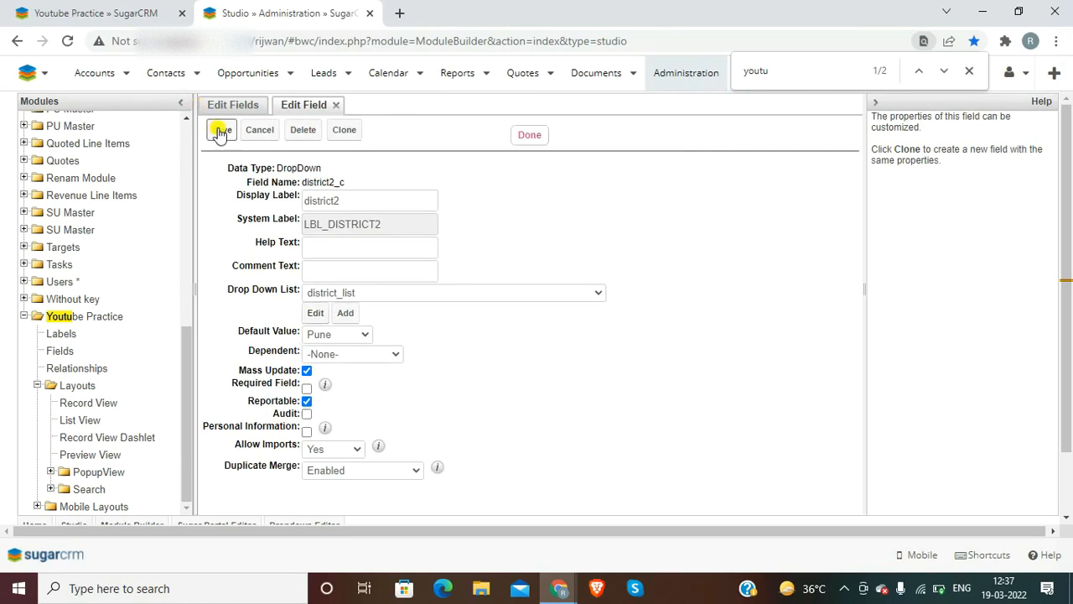
{"action": "left_click", "coordinate": [221, 132]}
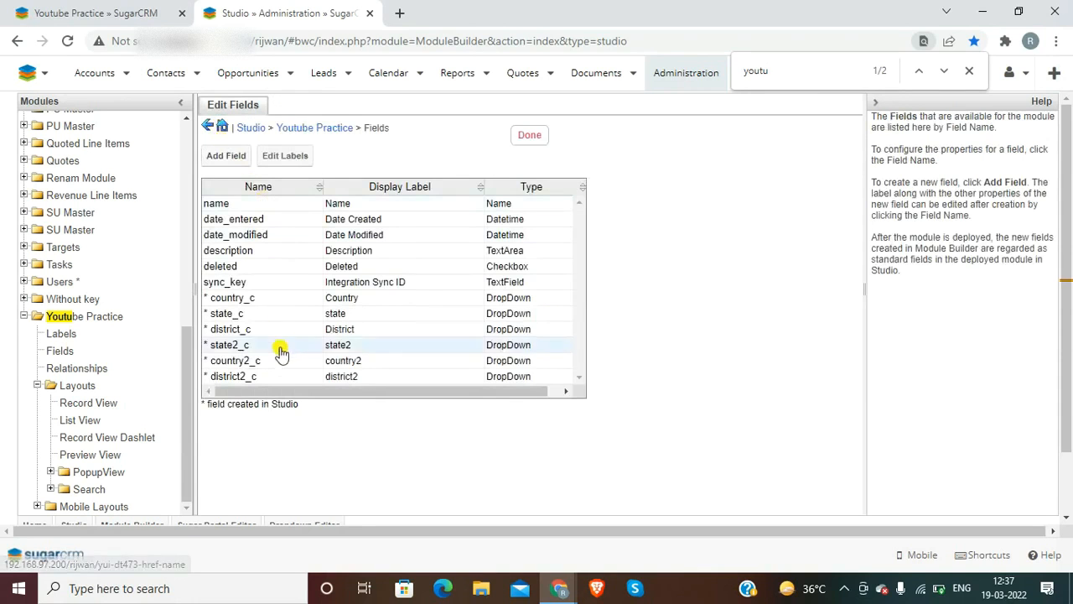
In state2's visibility mapping, assign the states Dhaka, Karachi and New Yourk to their same-named districts, and save the mapping and field
{"action": "left_click", "coordinate": [249, 344]}
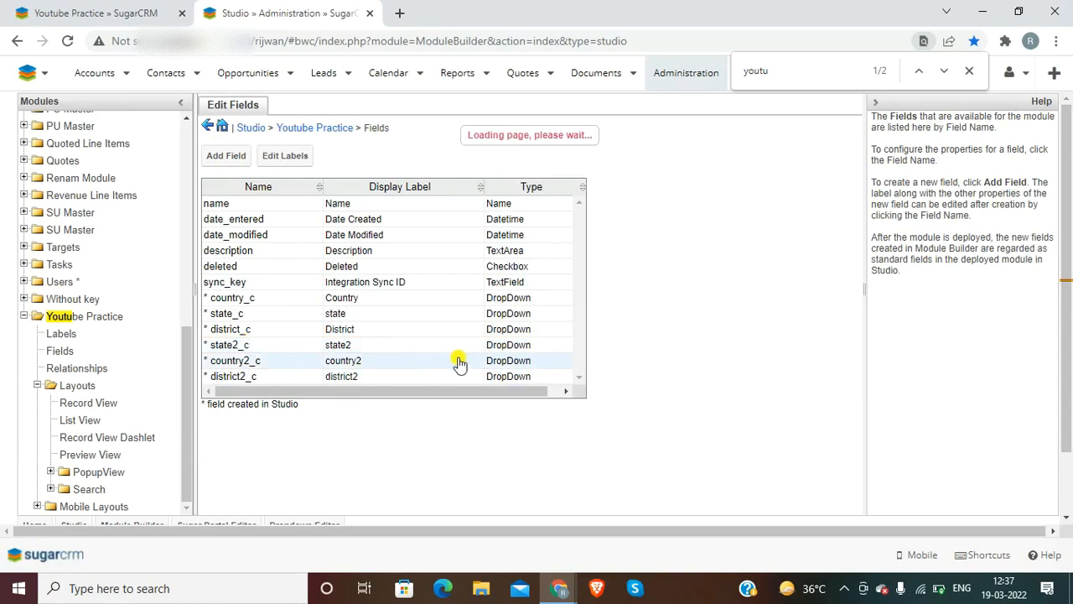
{"action": "left_click", "coordinate": [399, 374]}
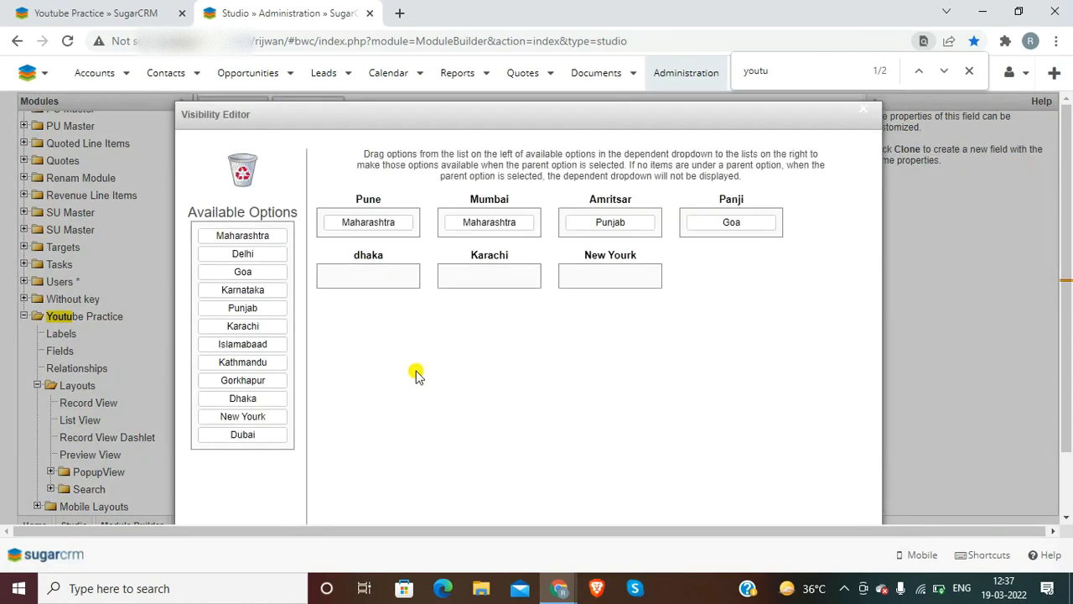
{"action": "left_click_drag", "start_coordinate": [250, 397], "coordinate": [390, 276]}
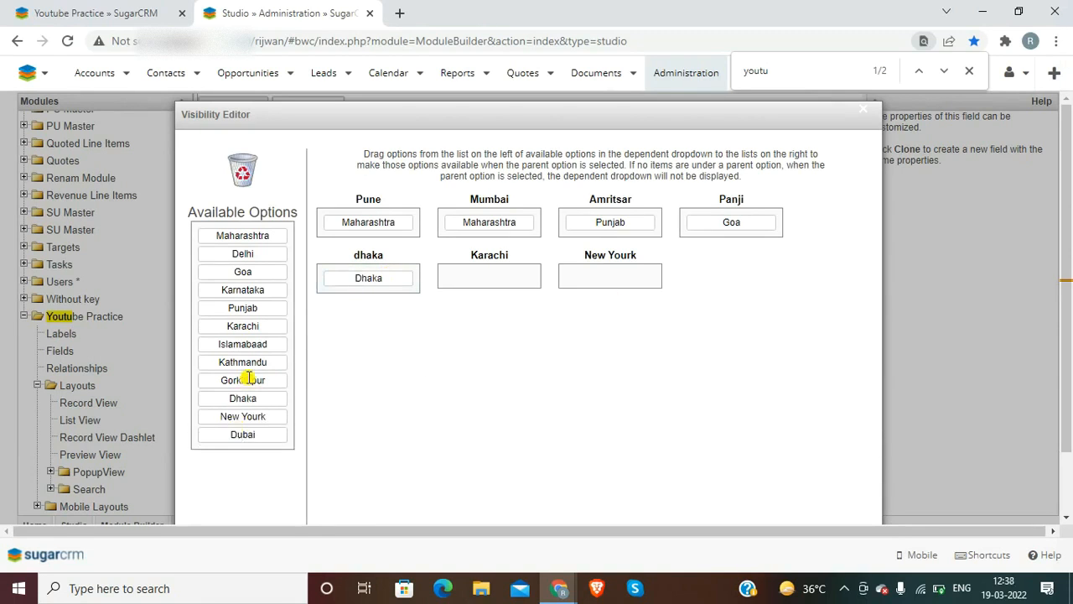
{"action": "left_click_drag", "start_coordinate": [244, 326], "coordinate": [503, 277]}
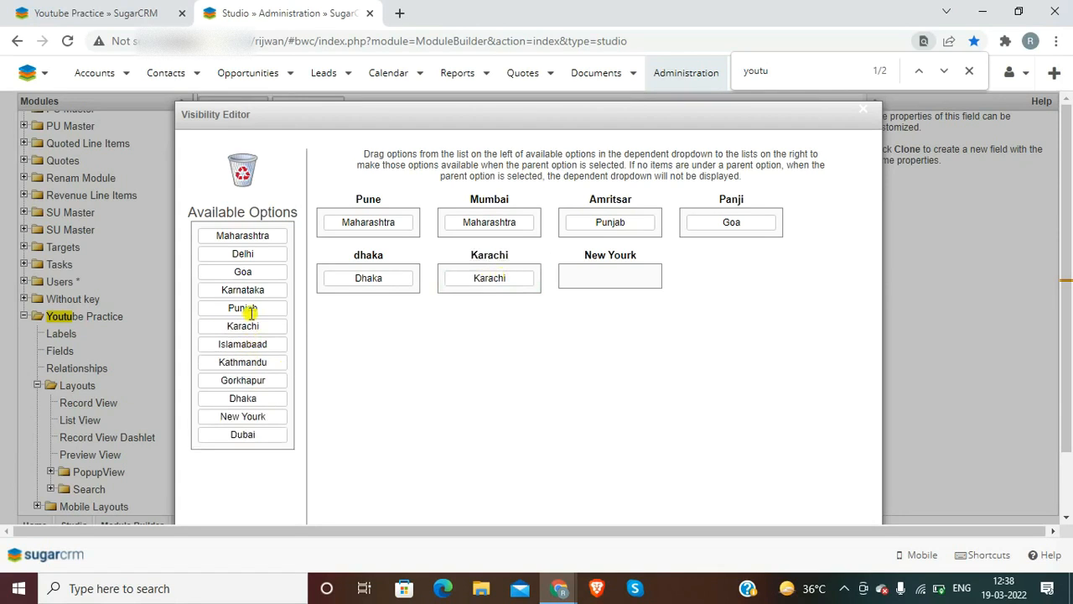
{"action": "left_click_drag", "start_coordinate": [242, 416], "coordinate": [621, 270]}
{"action": "scroll", "coordinate": [1067, 303], "scroll_direction": "down", "scroll_amount": 1}
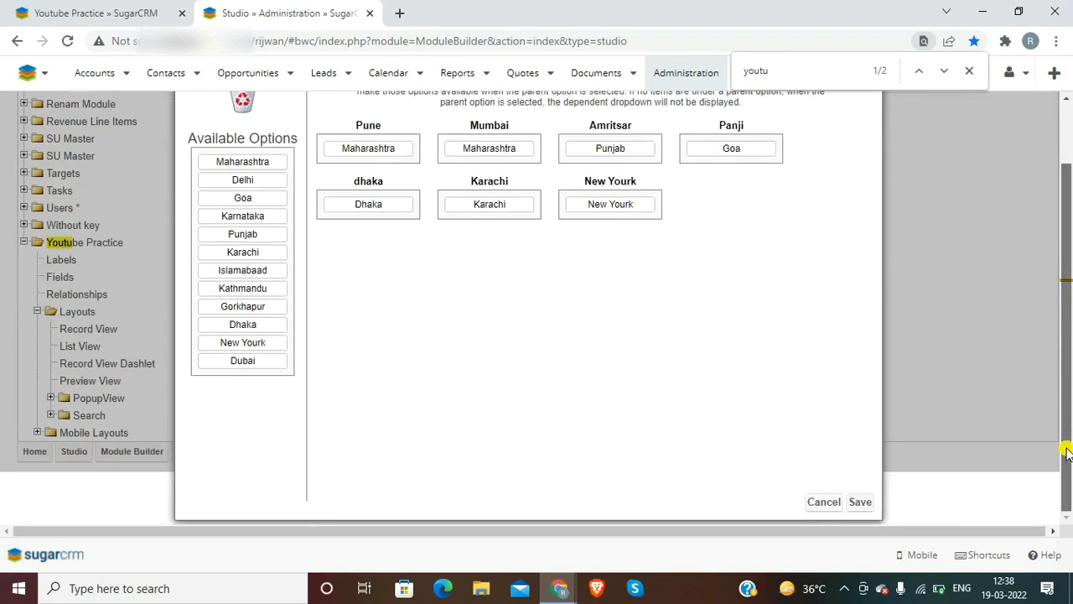
{"action": "left_click", "coordinate": [861, 503]}
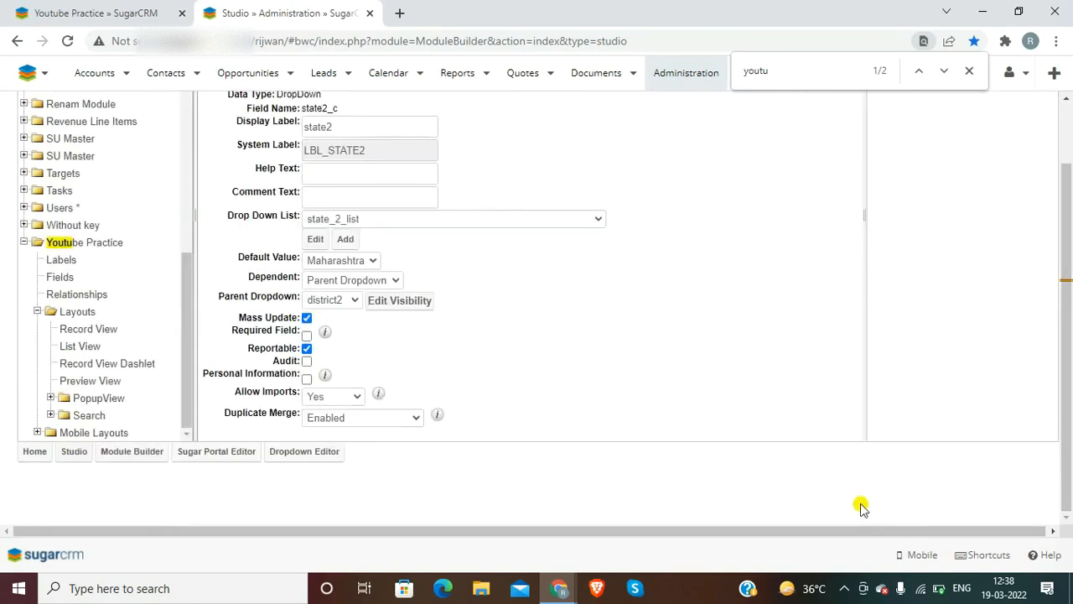
{"action": "scroll", "coordinate": [1070, 391], "scroll_direction": "up", "scroll_amount": 1}
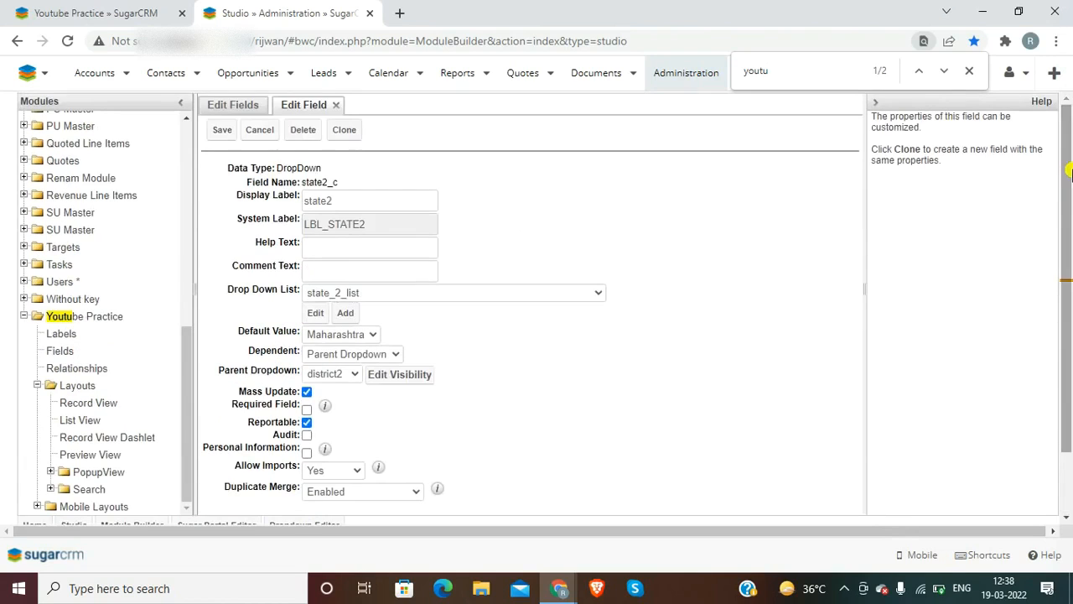
{"action": "left_click", "coordinate": [220, 131]}
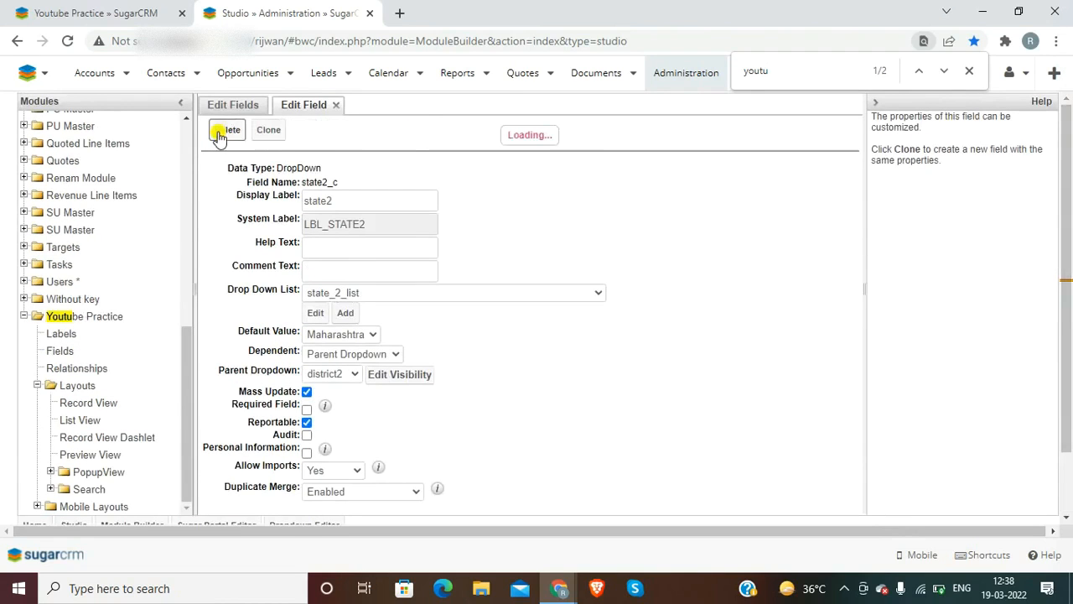
Test the reversed dropdowns in the new Youtube Practice record by setting district2 to Karachi, Amritsar and finally New Yourk
{"action": "key", "text": "ctrl+Page_Up"}
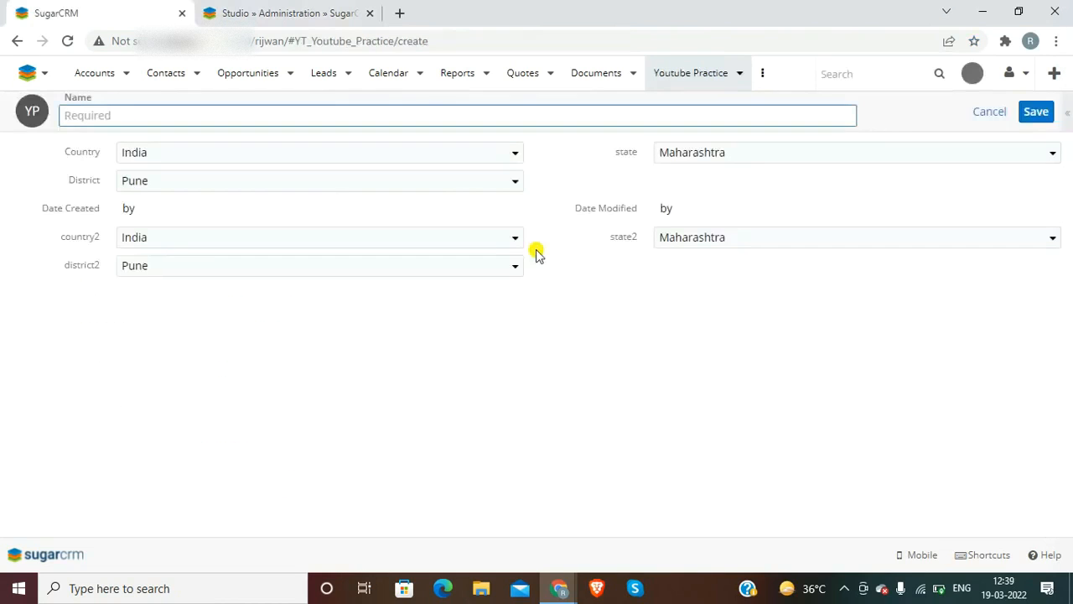
{"action": "left_click", "coordinate": [294, 267]}
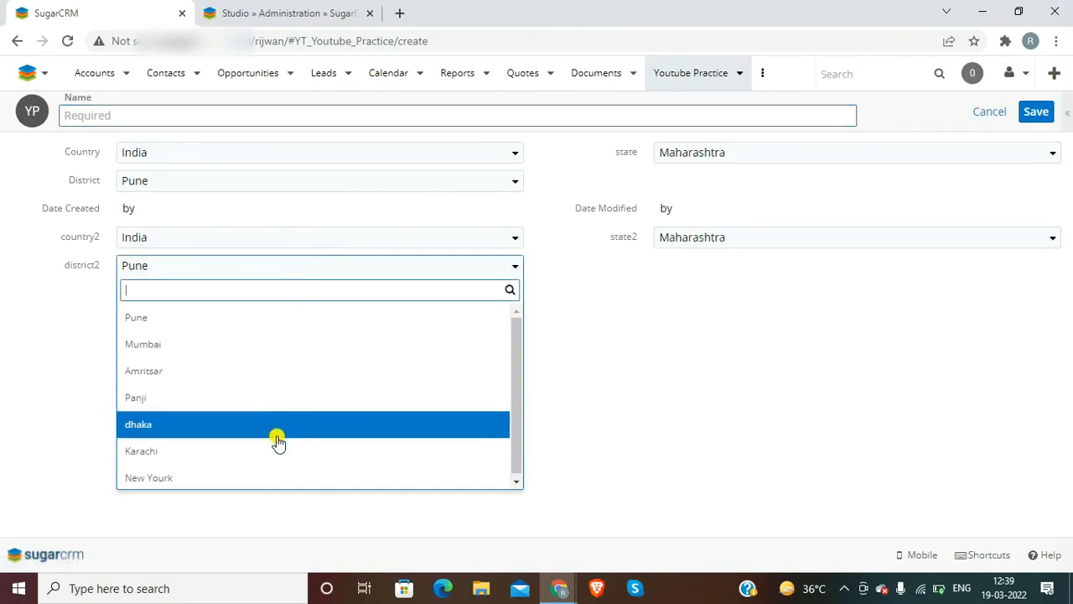
{"action": "left_click", "coordinate": [276, 445]}
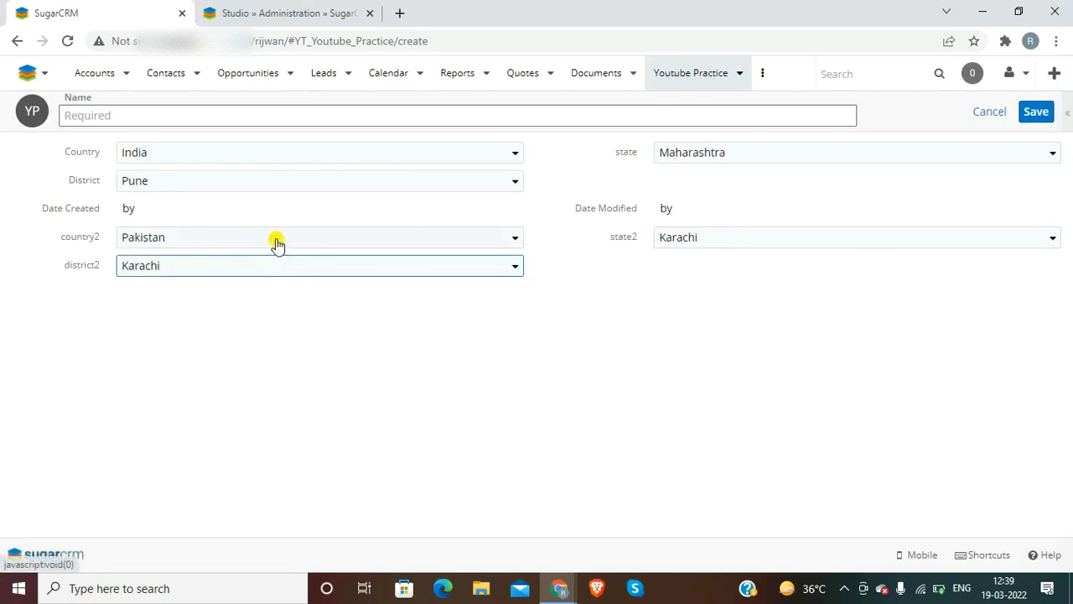
{"action": "left_click", "coordinate": [276, 268]}
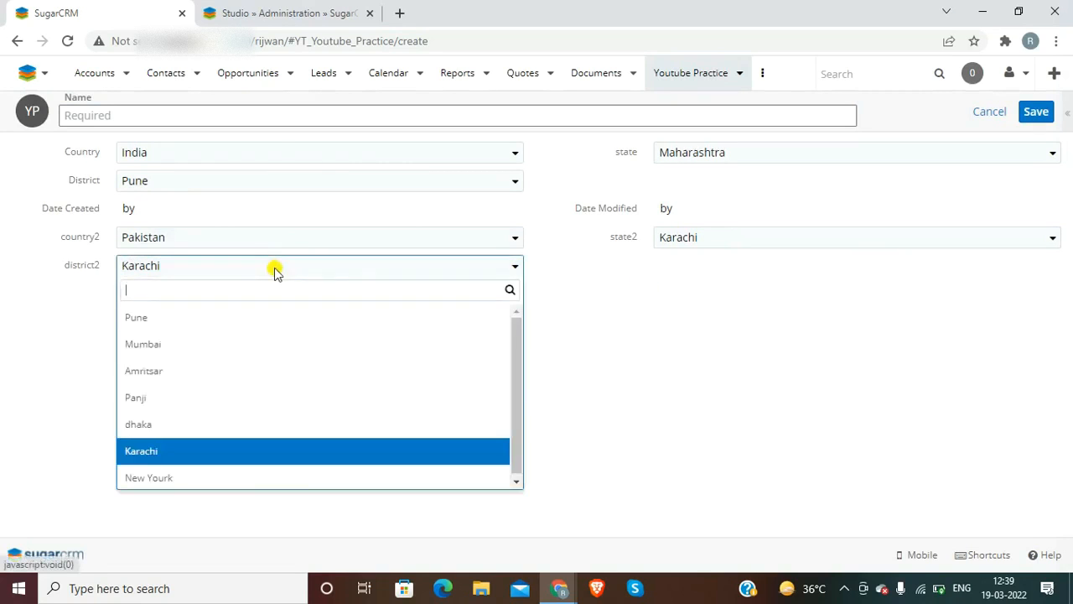
{"action": "left_click", "coordinate": [247, 375]}
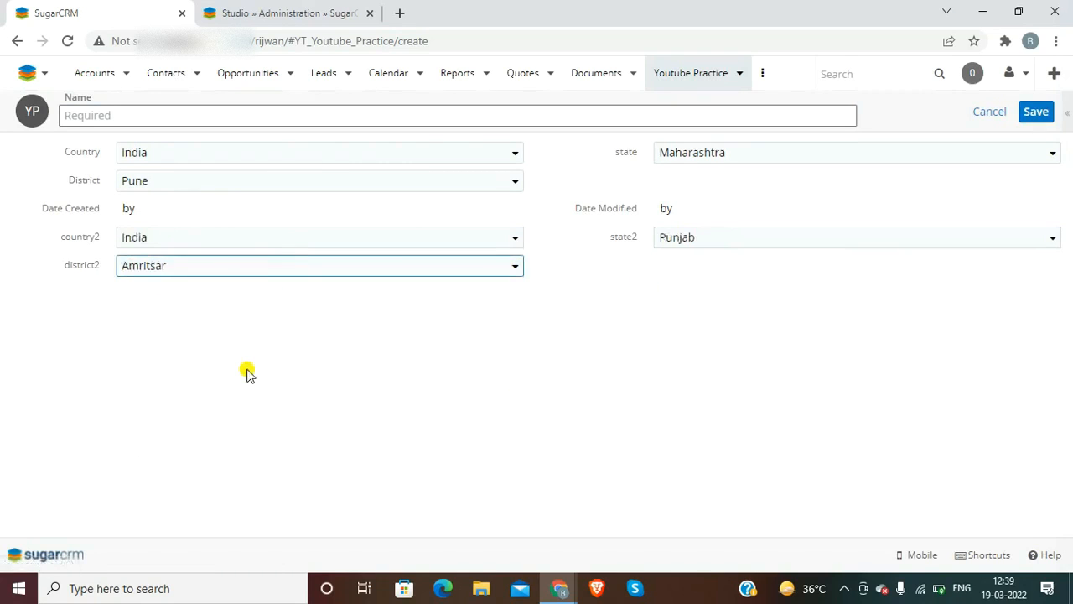
{"action": "left_click", "coordinate": [296, 268]}
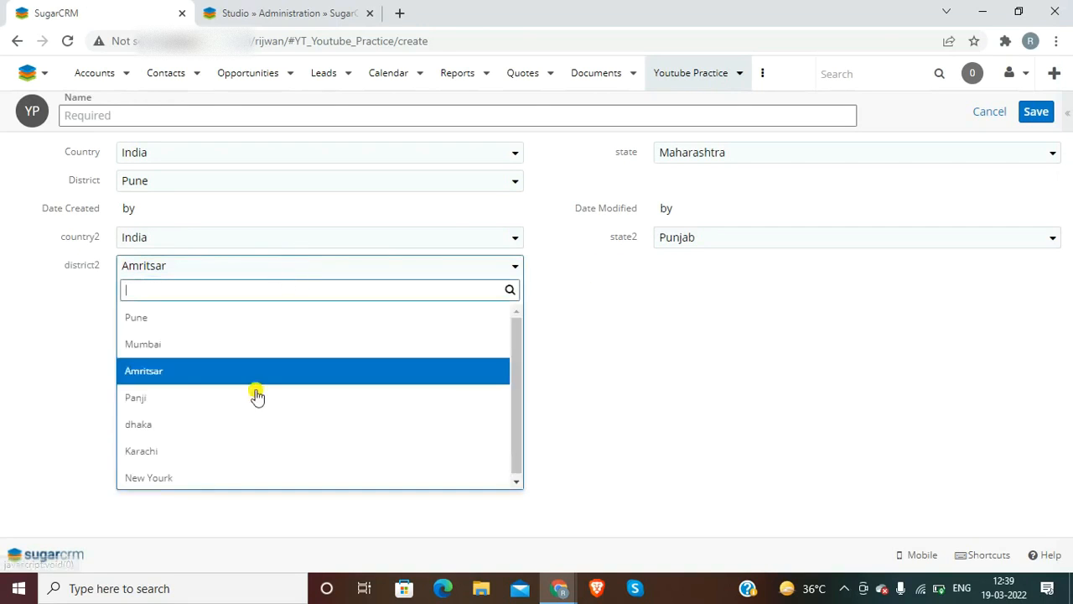
{"action": "left_click", "coordinate": [249, 477]}
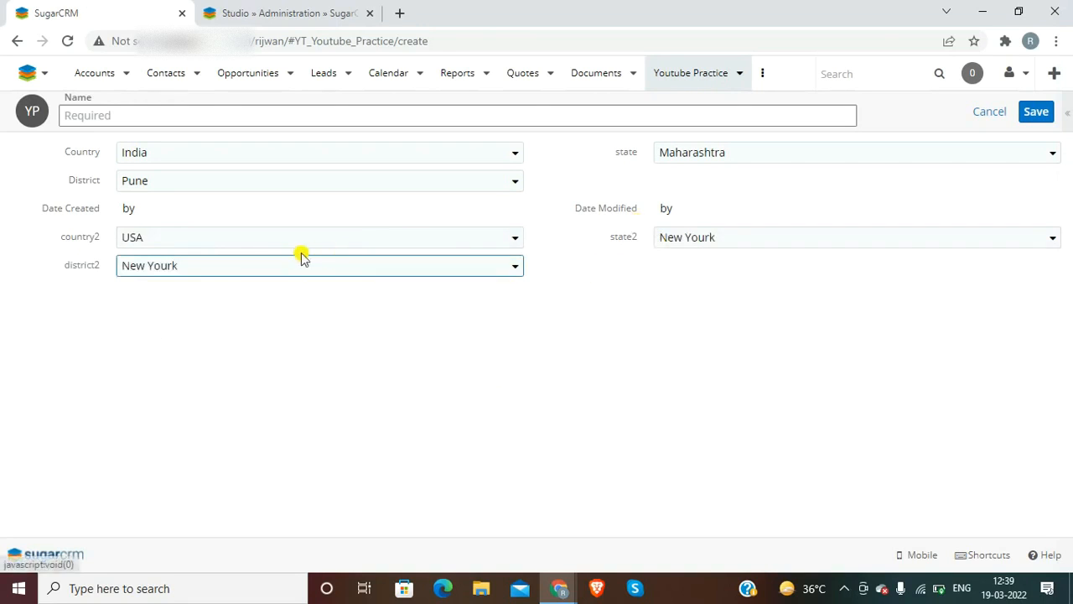